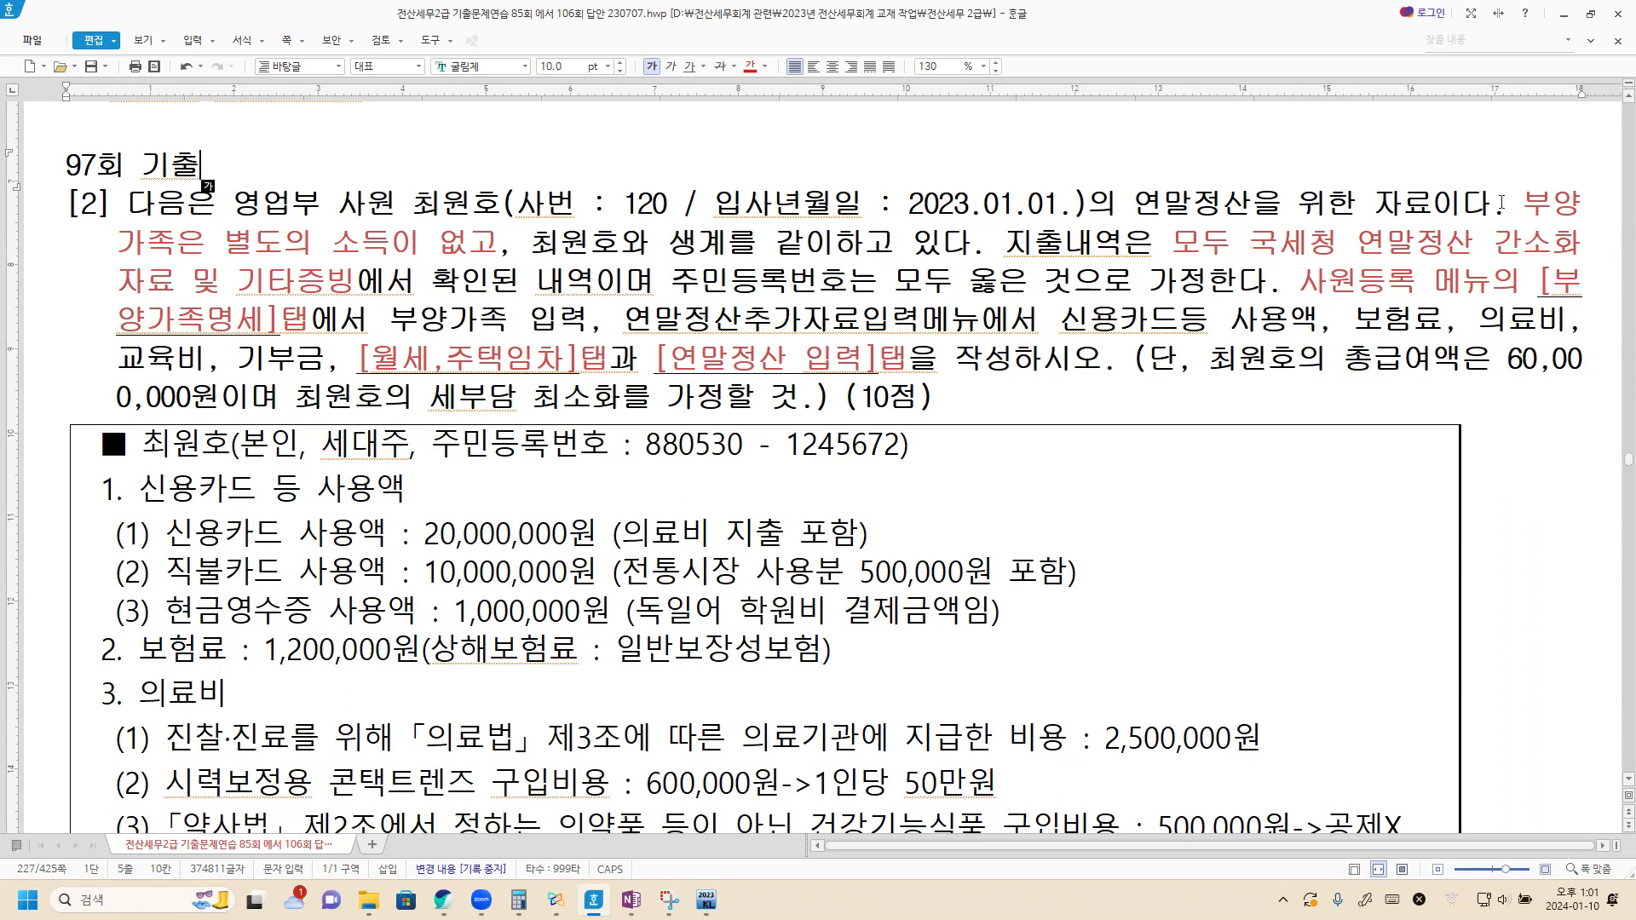
Step: Colour the phrases '부양가족은 별도의 소득이 없고' and '[월세,주택임차]탭과 [연말정산 입력]탭' red in the exam file
left_click_drag(1524, 203, 490, 239)
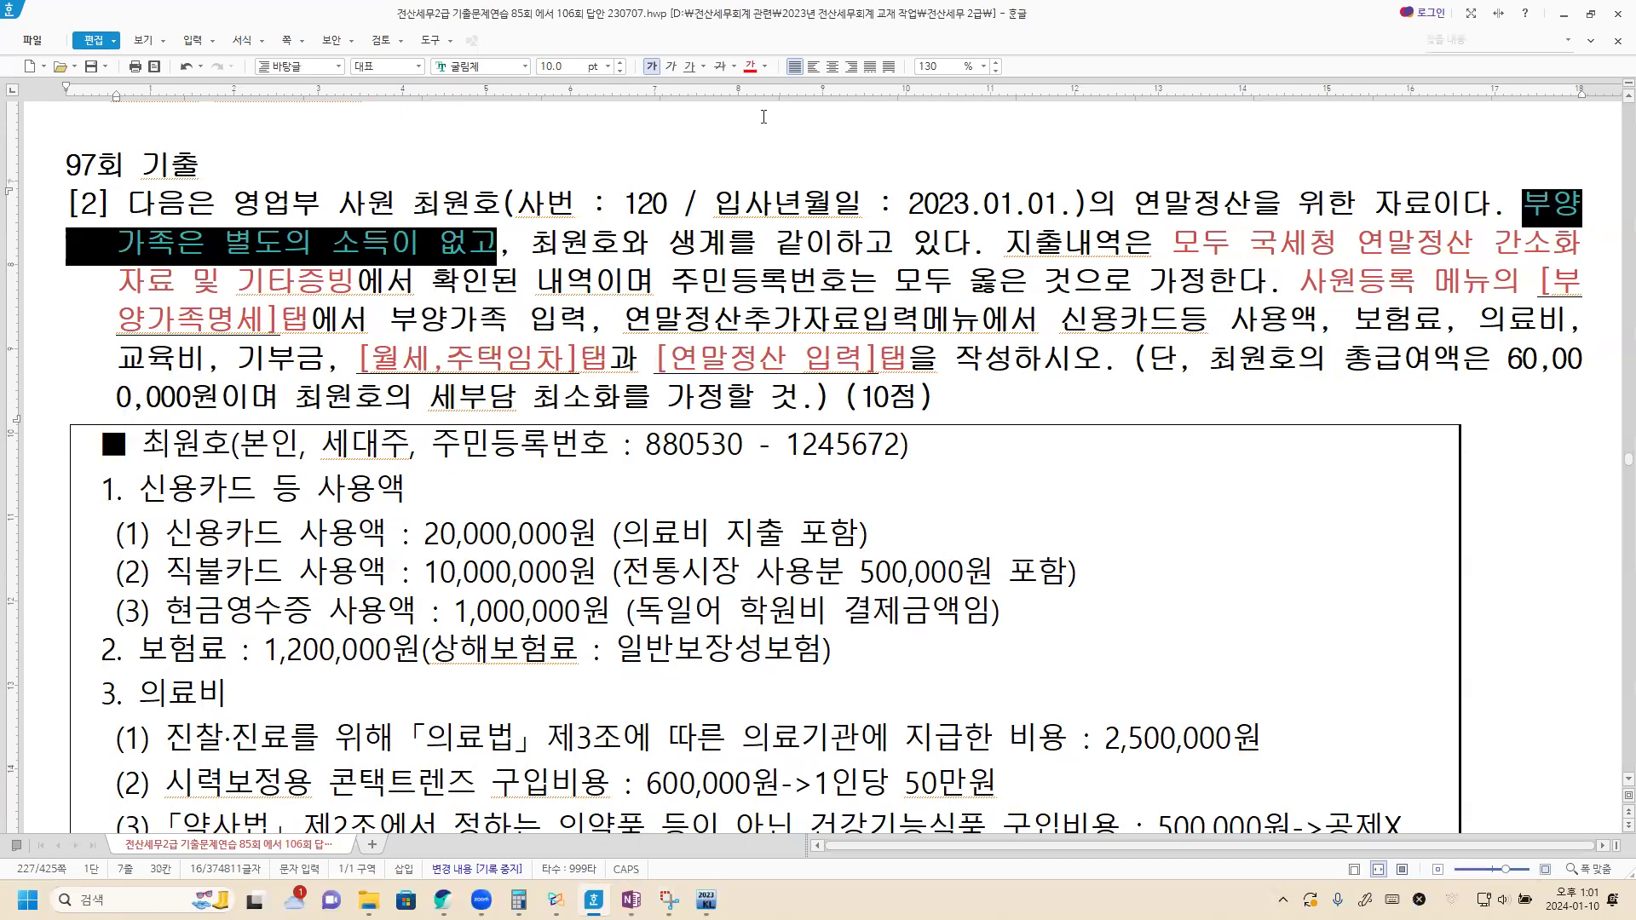
left_click(750, 66)
left_click(652, 320)
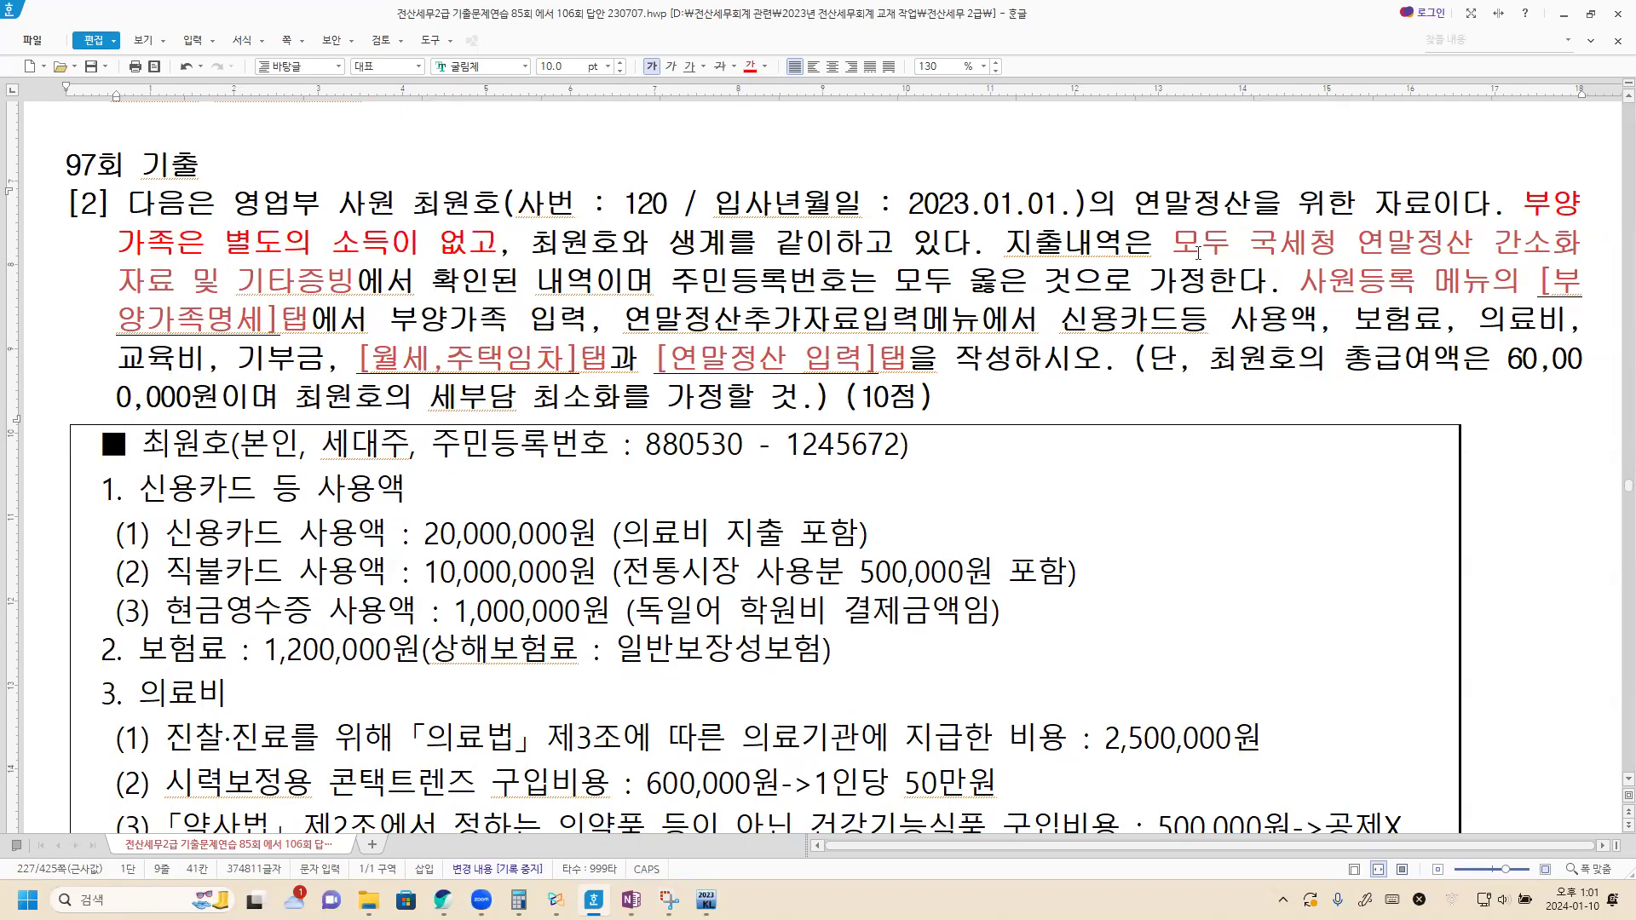
left_click_drag(1190, 241, 352, 273)
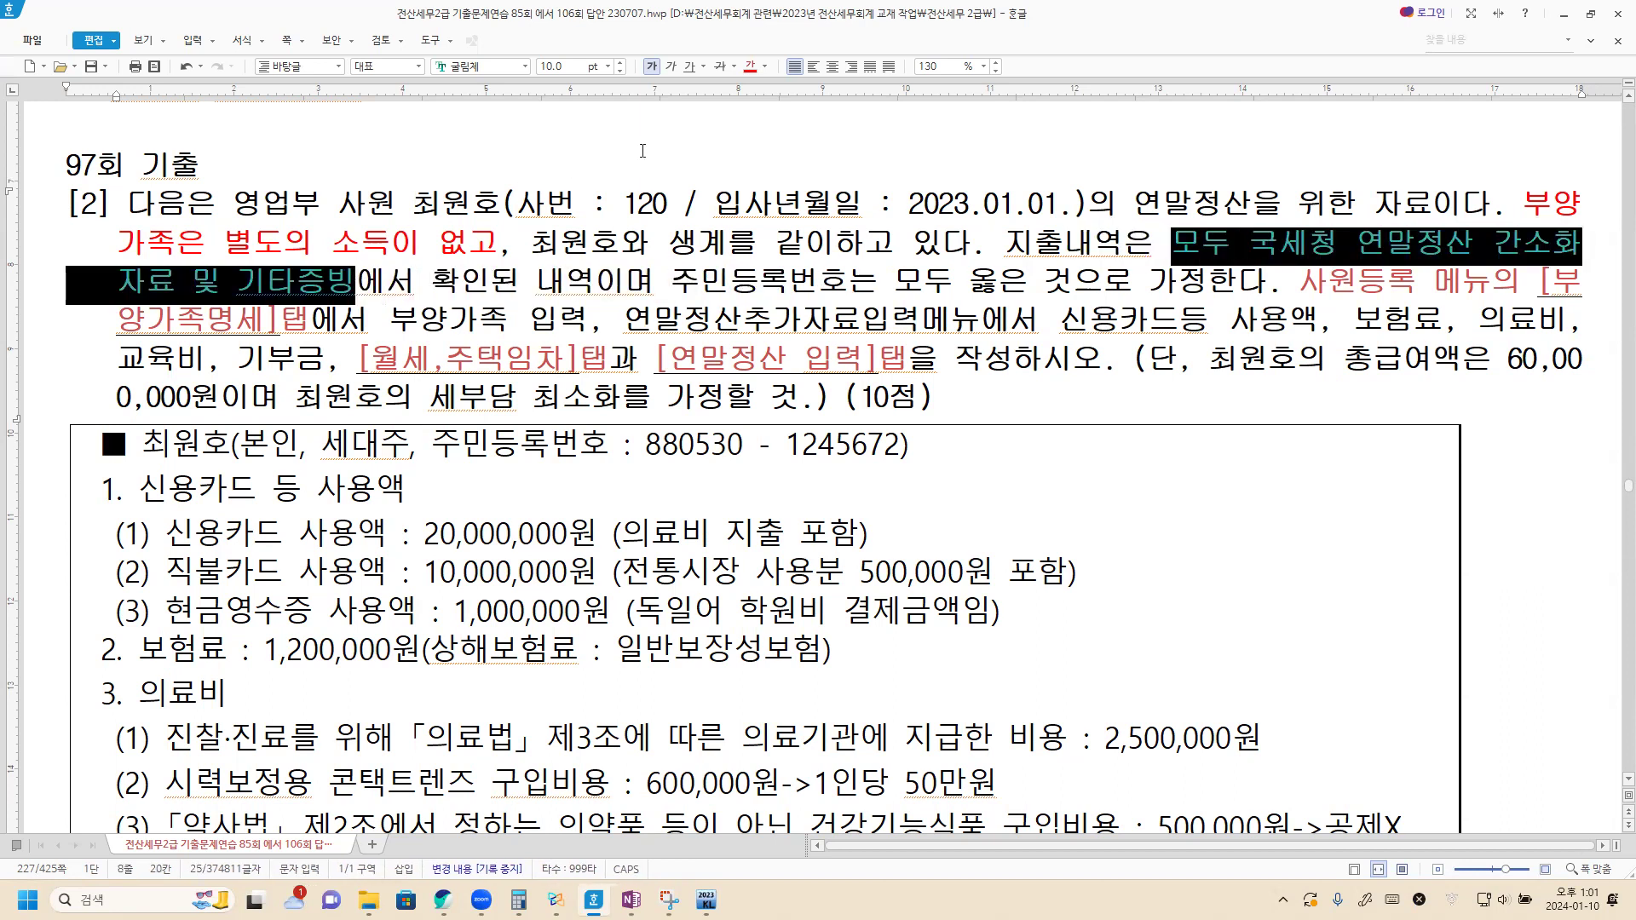
left_click(525, 312)
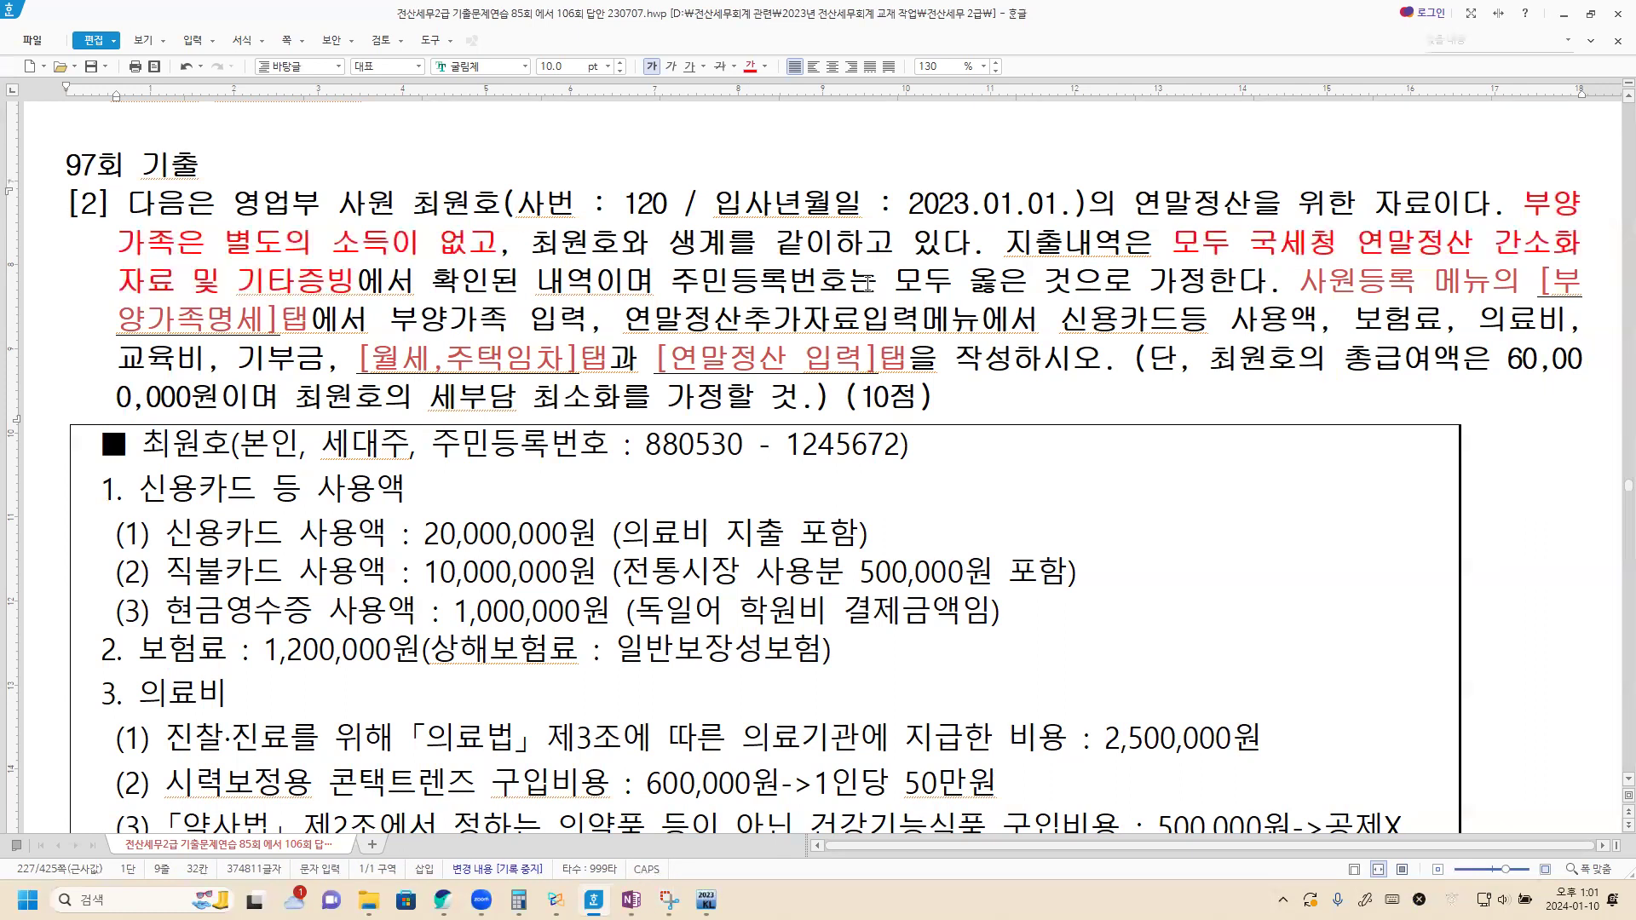
left_click_drag(1299, 282, 313, 323)
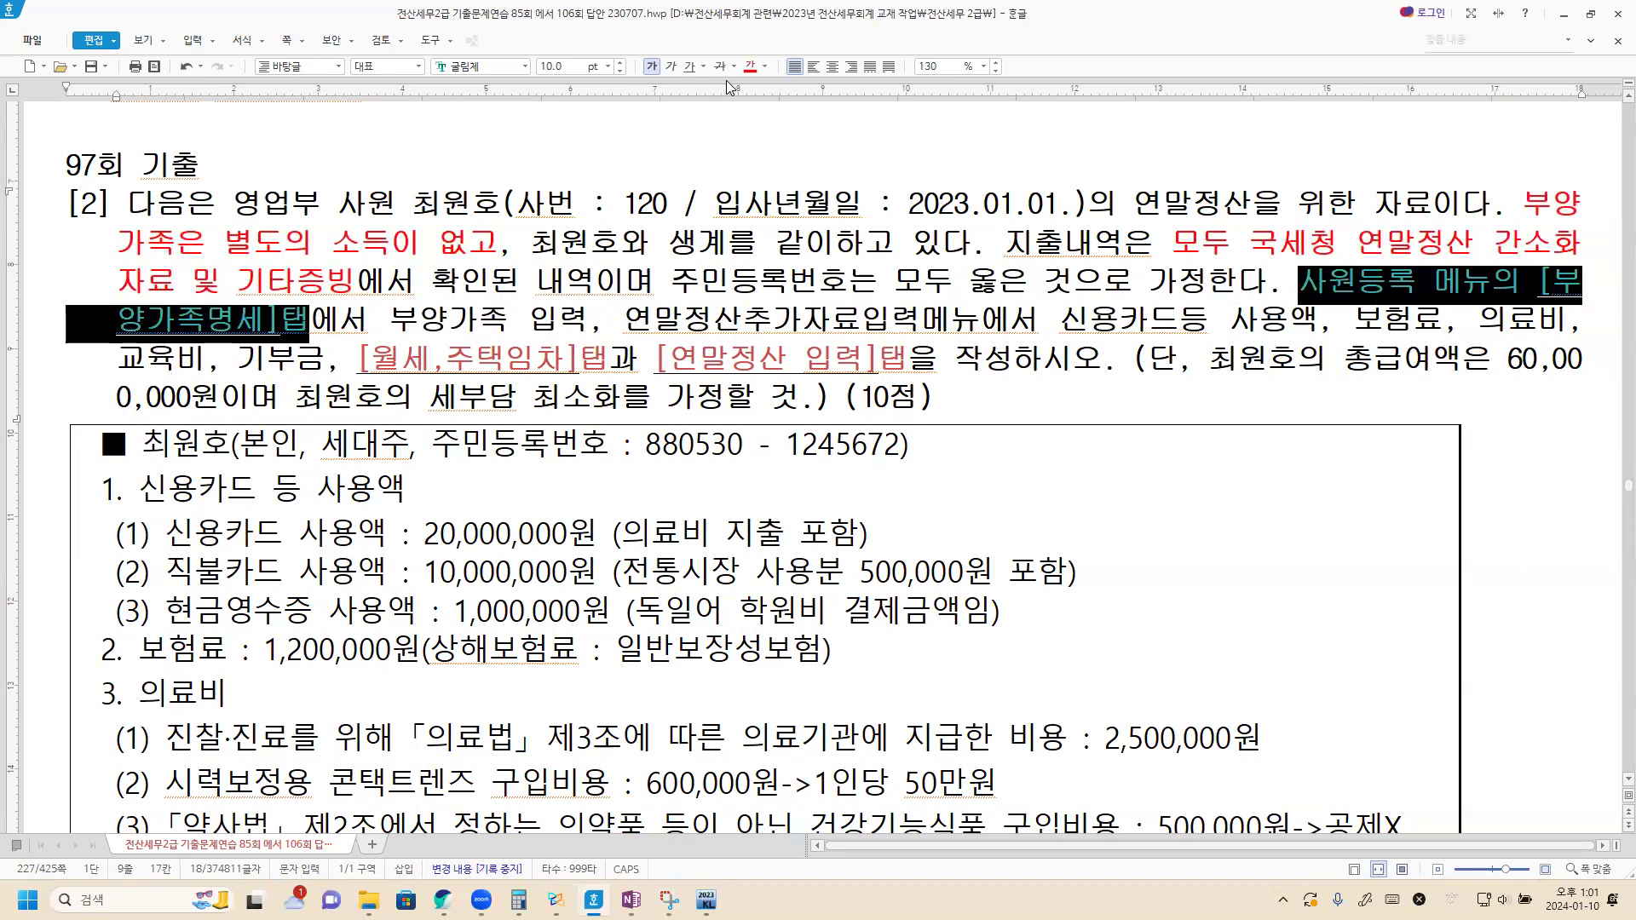
left_click(921, 316)
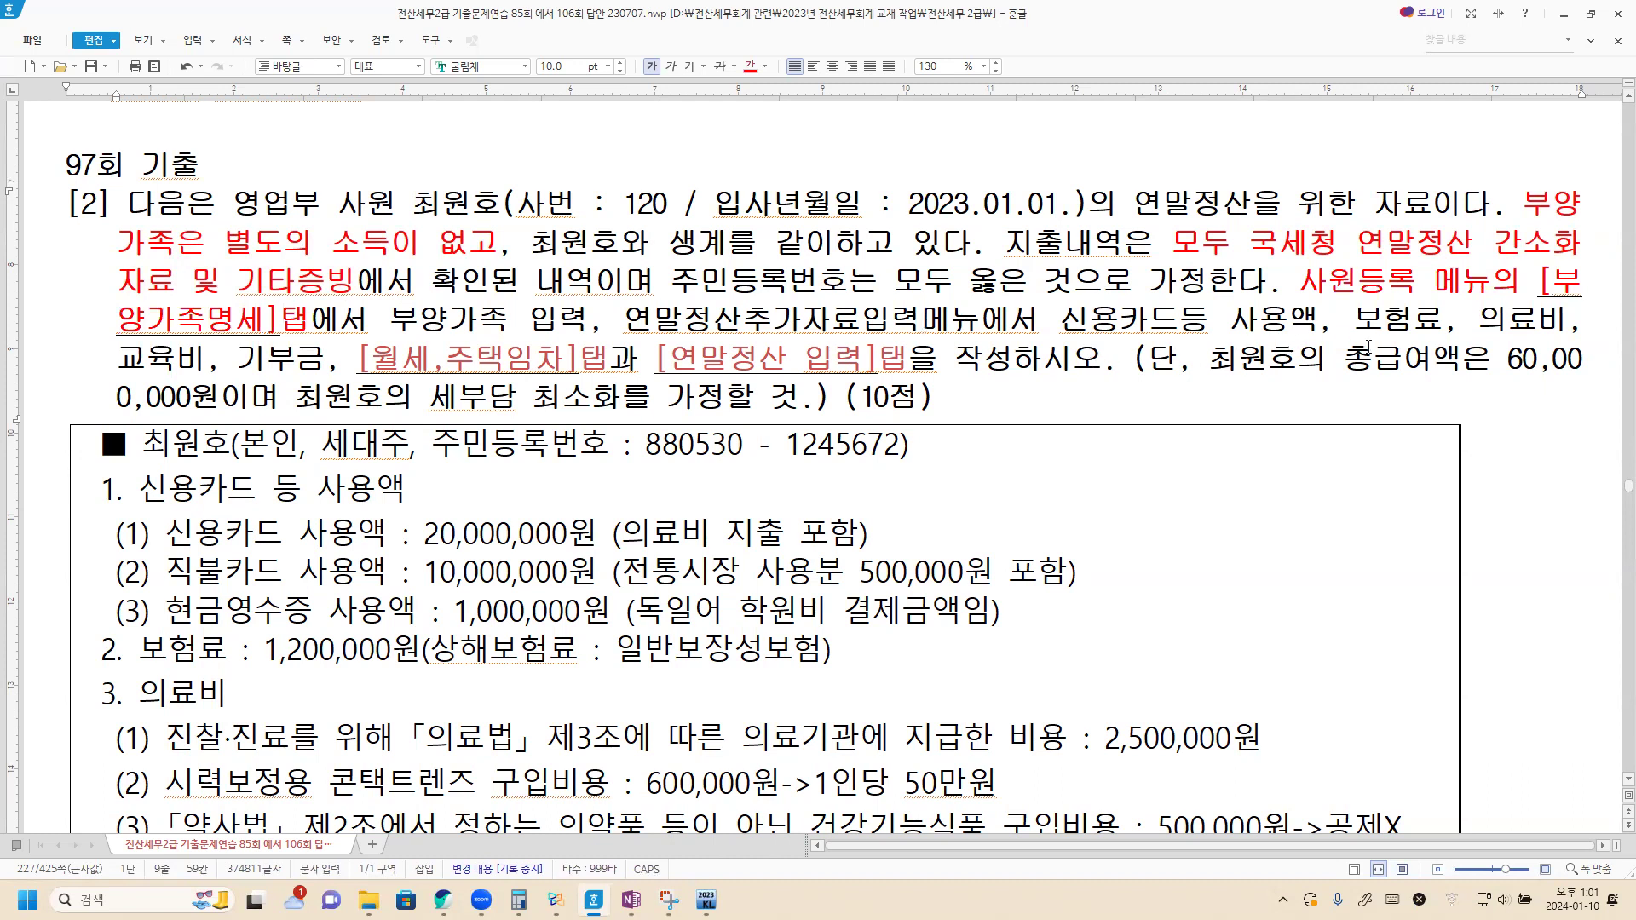
left_click_drag(356, 358, 899, 373)
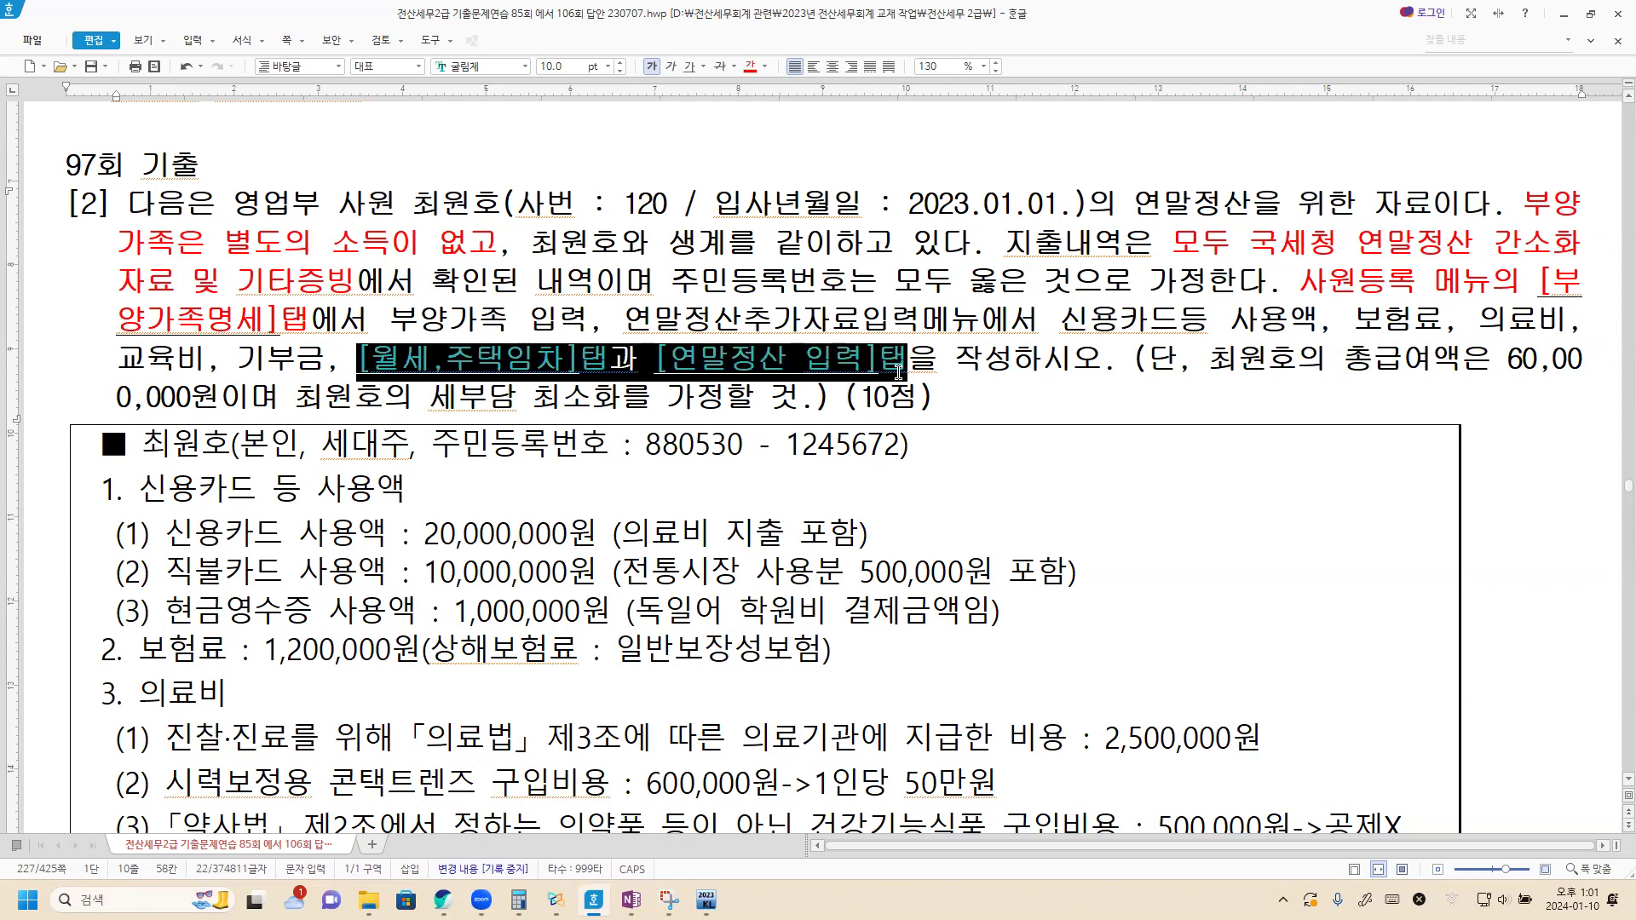
left_click(750, 67)
Step: Read the card, insurance, medical, education, donation, dependent and rent data, then switch to KcLep
left_click(956, 406)
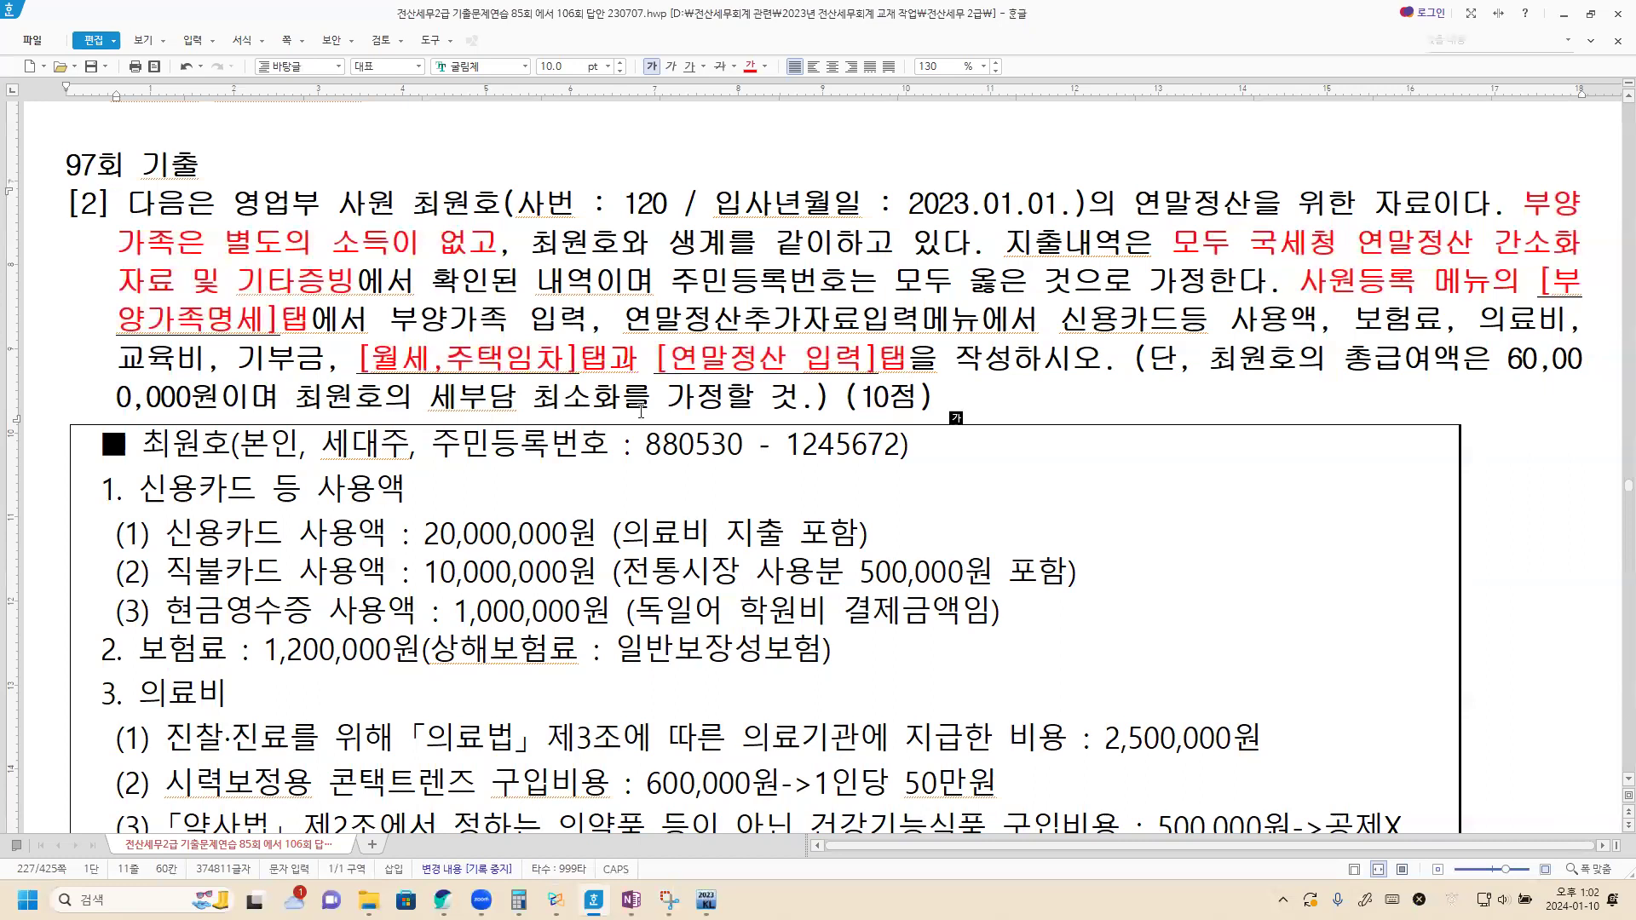
scroll(112, 313, "down", 5)
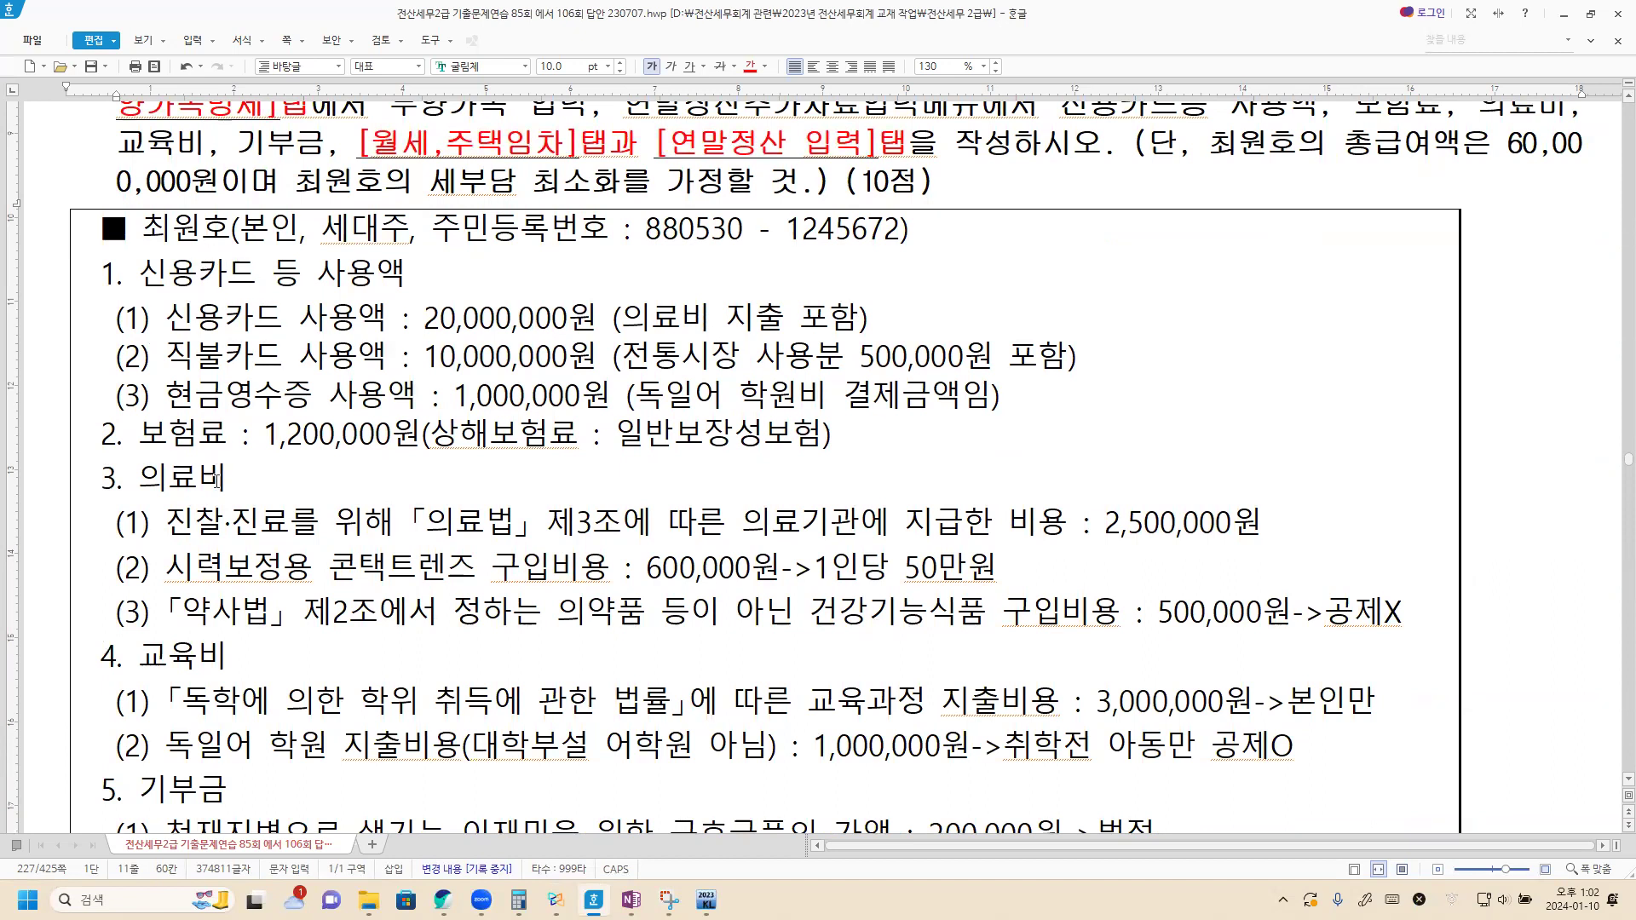
scroll(219, 488, "down", 4)
scroll(219, 490, "down", 3)
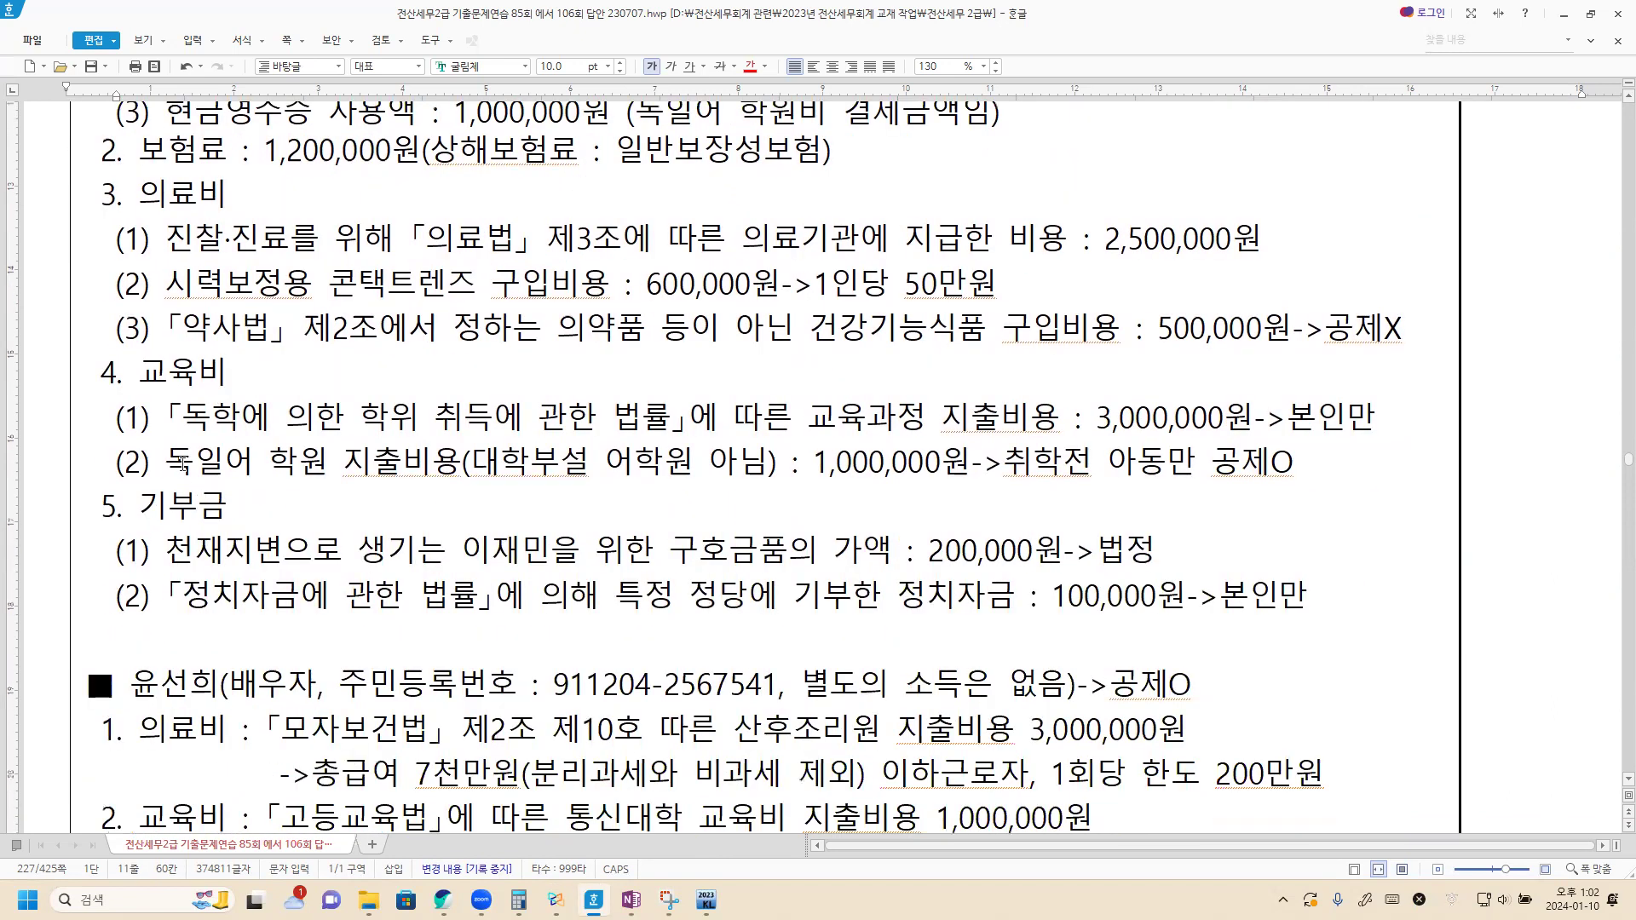
scroll(183, 464, "down", 5)
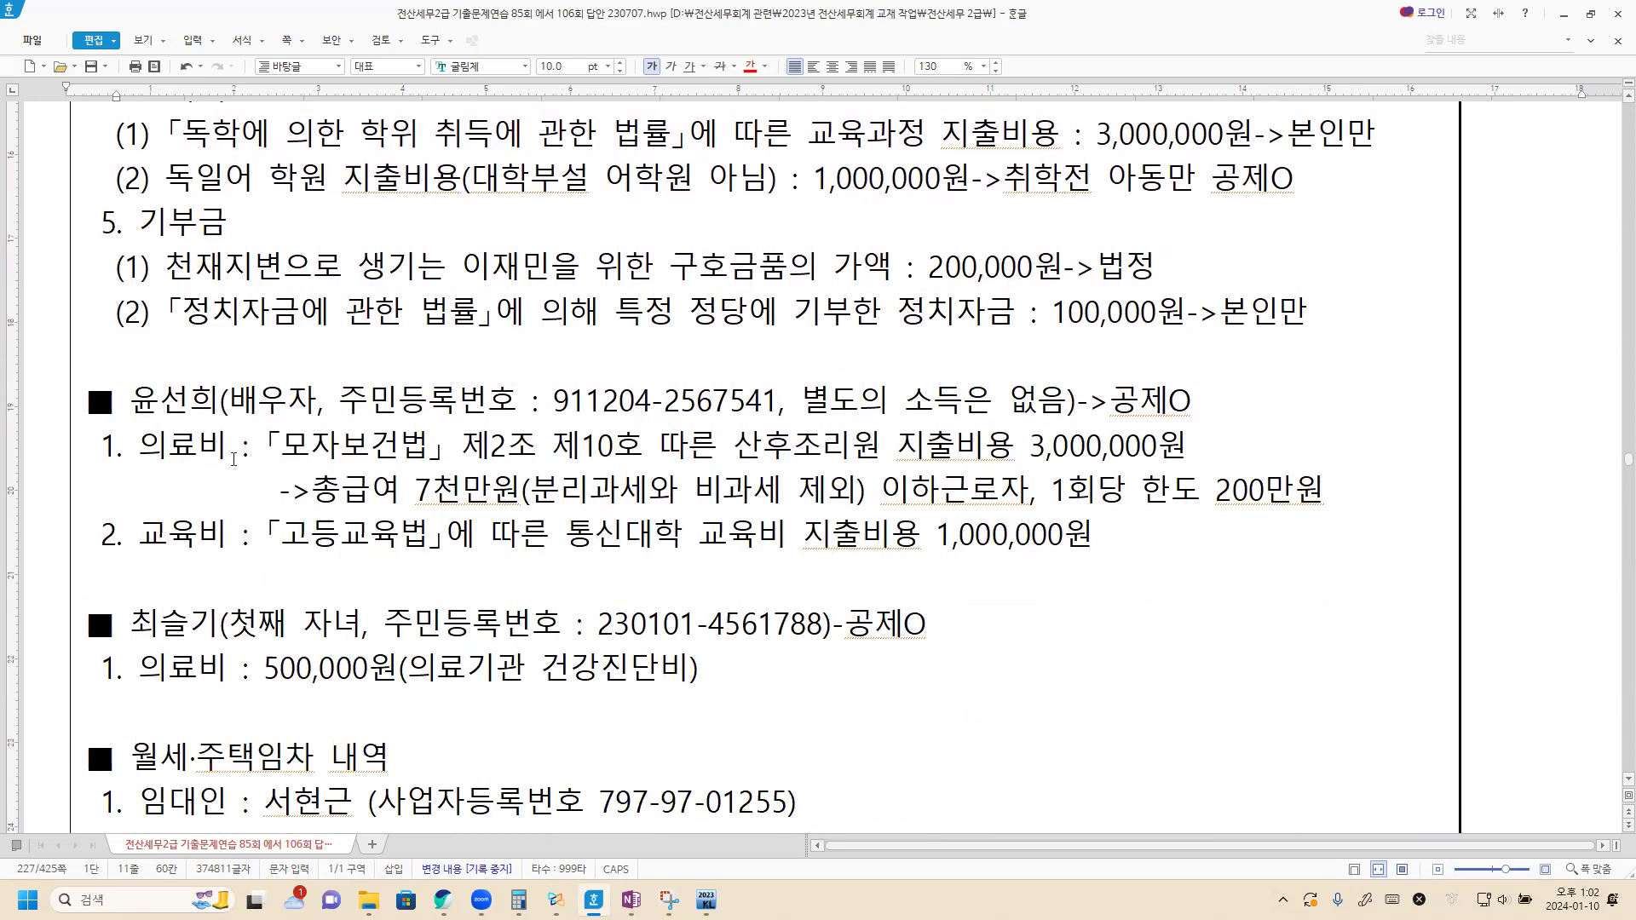
scroll(219, 552, "down", 3)
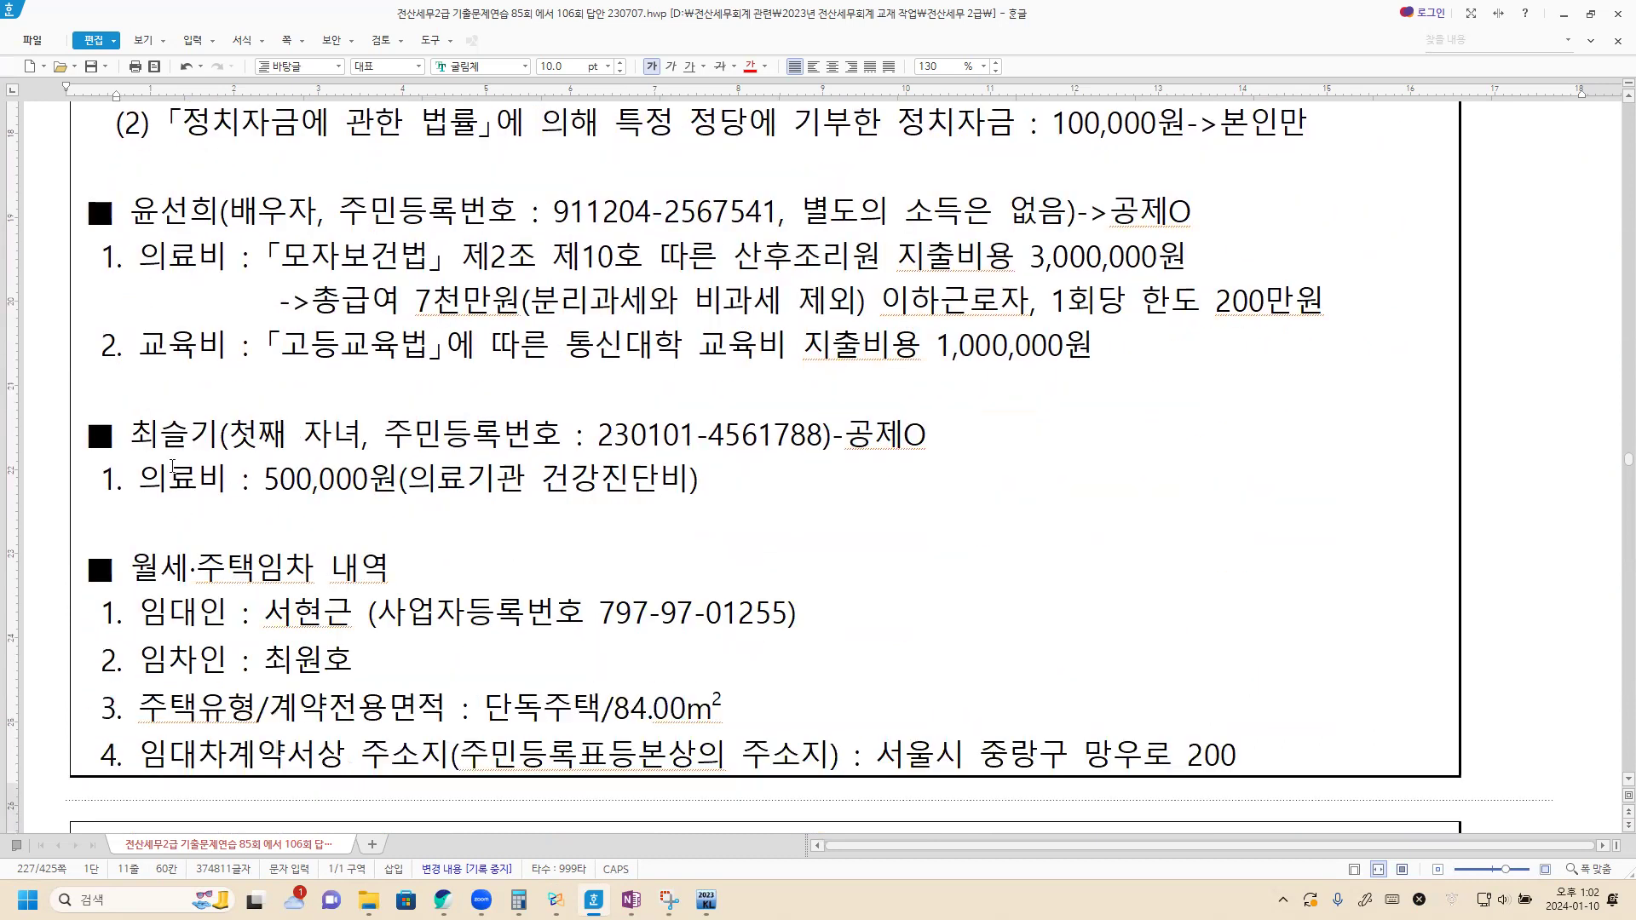
scroll(220, 499, "down", 3)
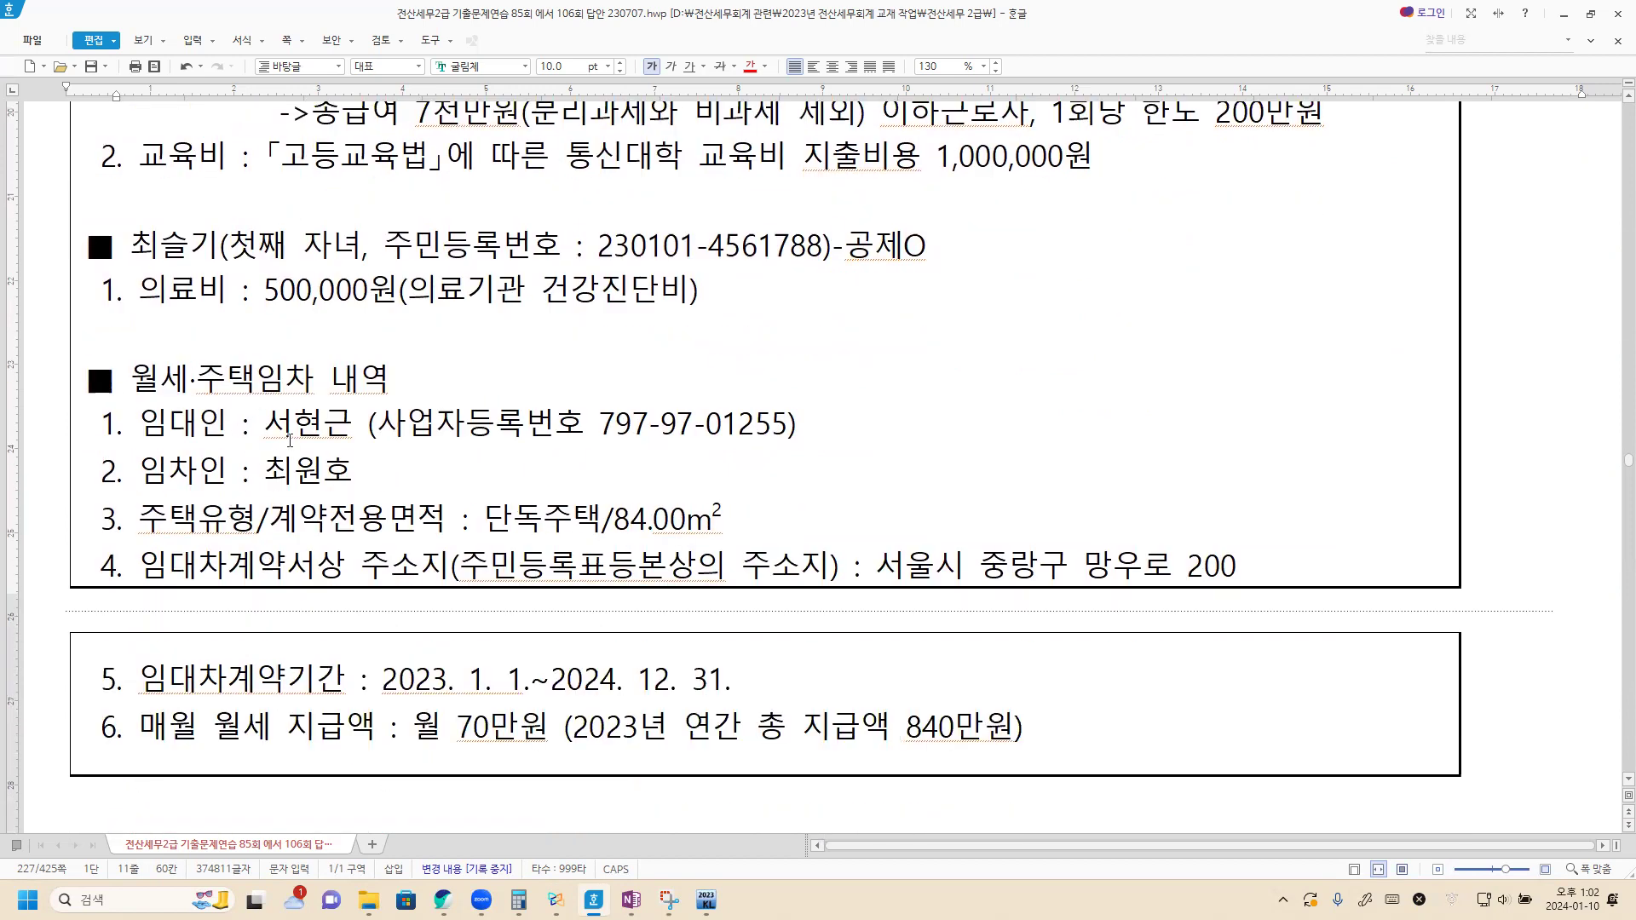
scroll(290, 440, "up", 12)
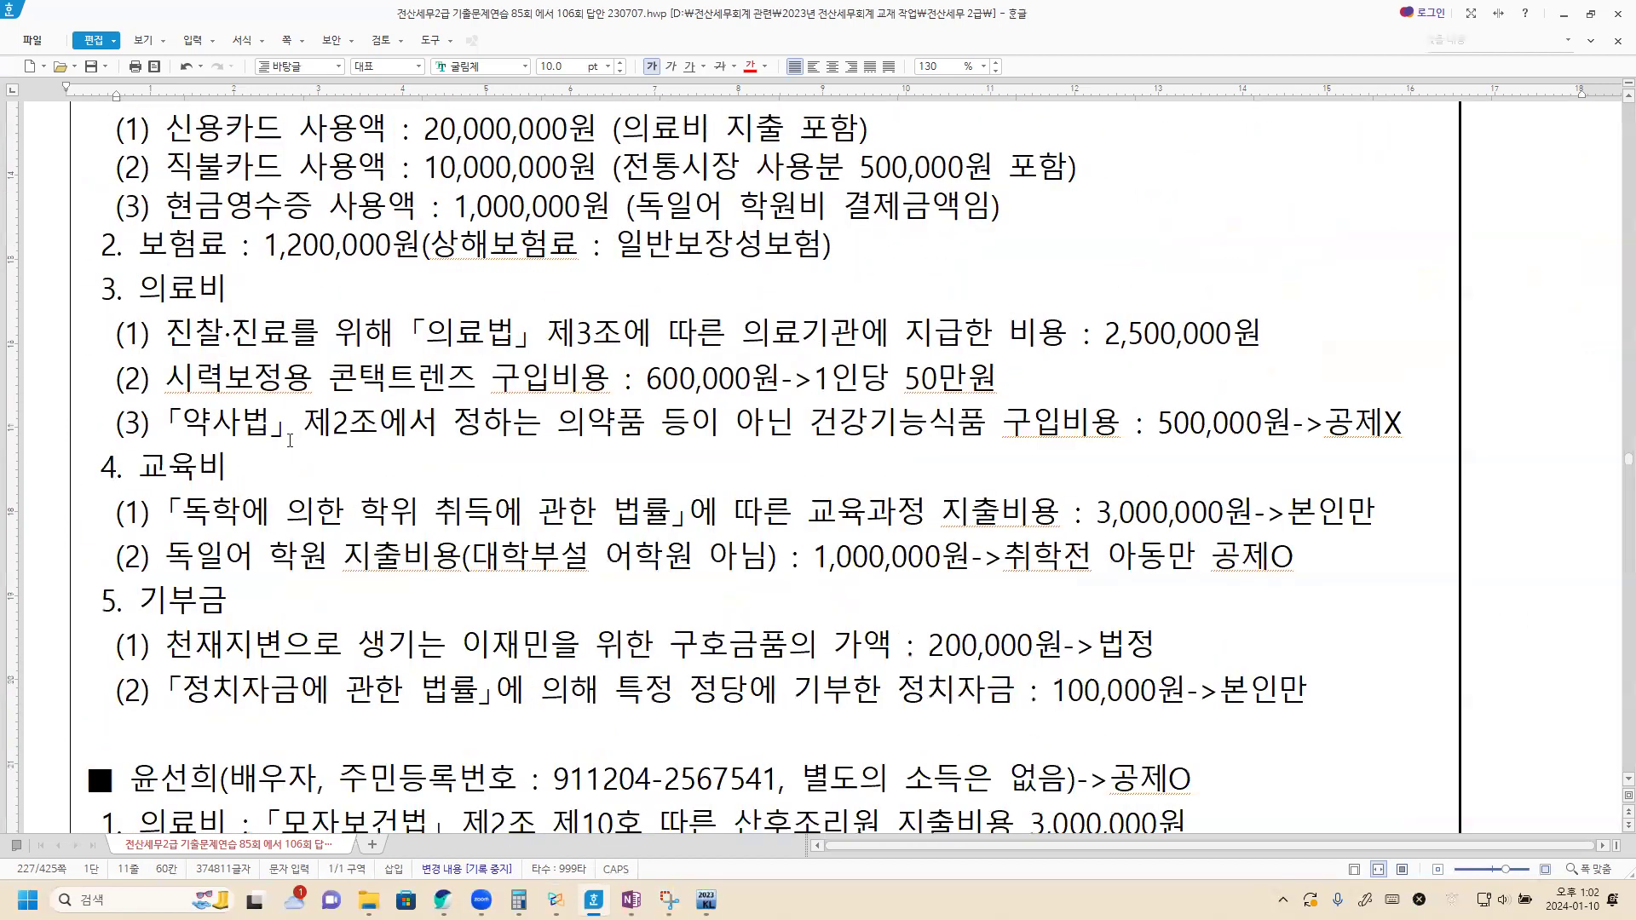
scroll(290, 441, "up", 3)
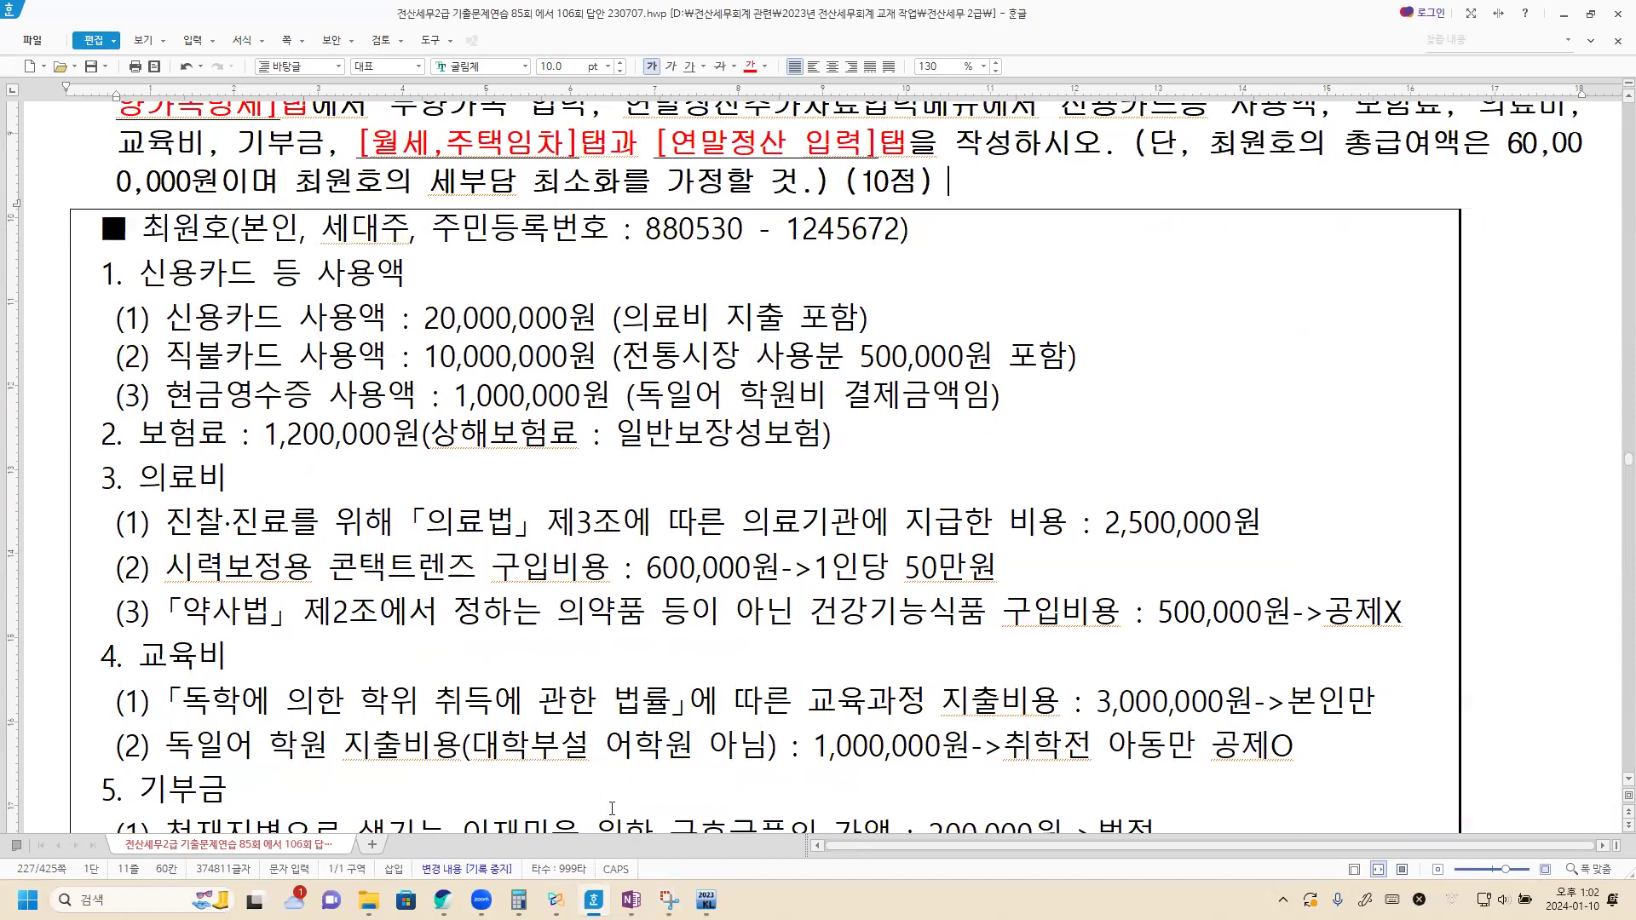
left_click(706, 900)
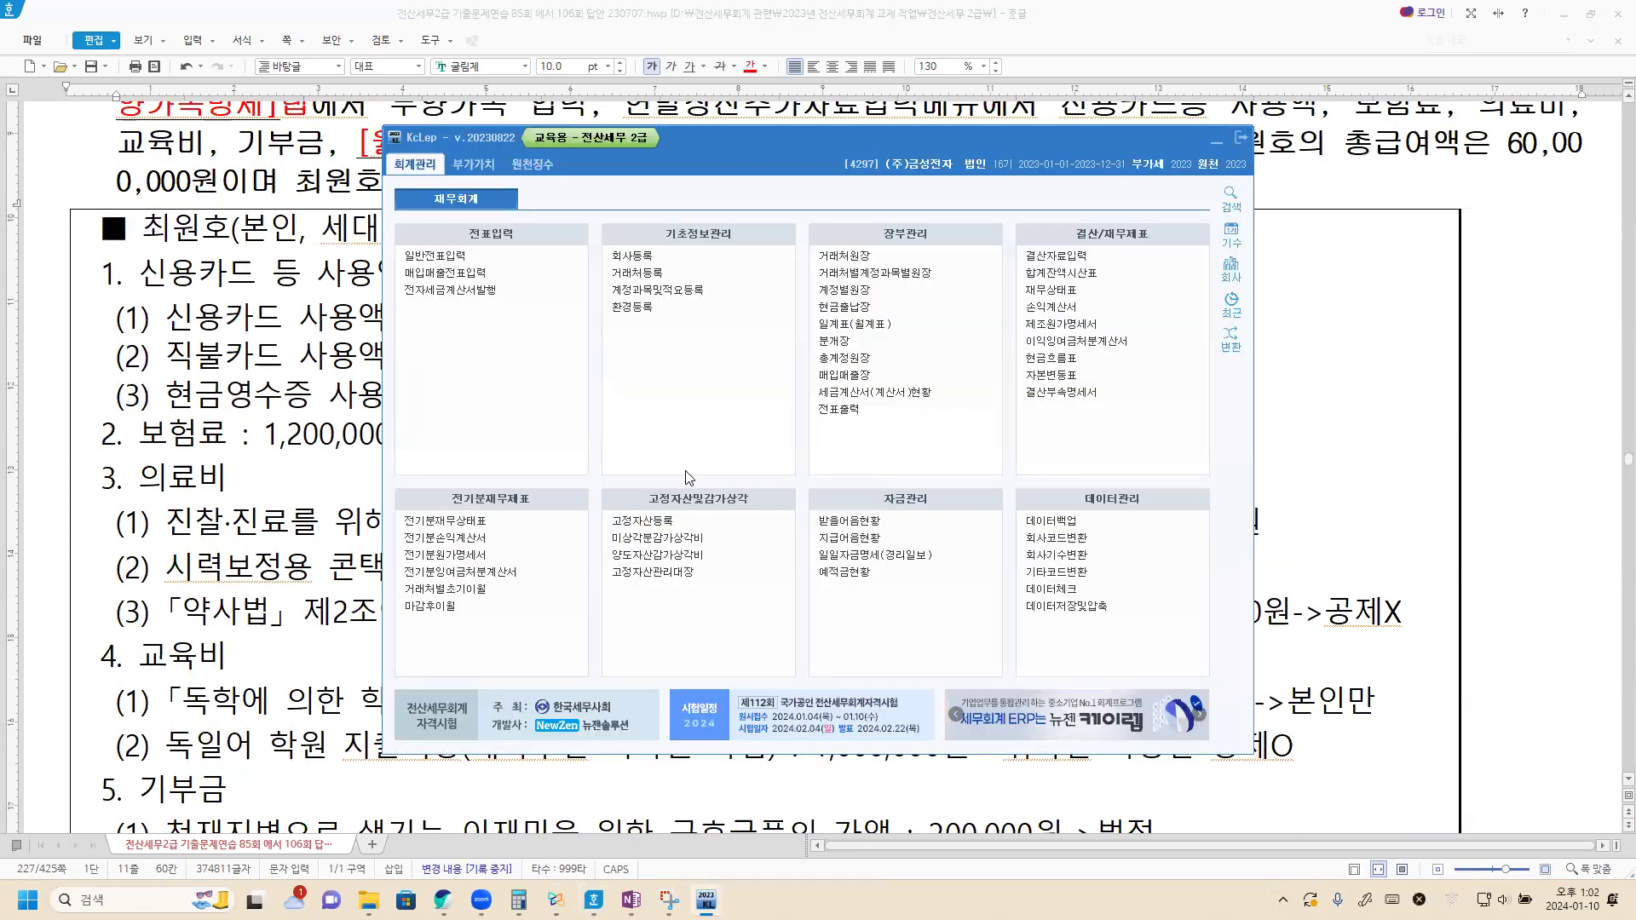
Step: Open employee 120's 부양가족명세 tab in 사원등록 under 원천징수
left_click(540, 165)
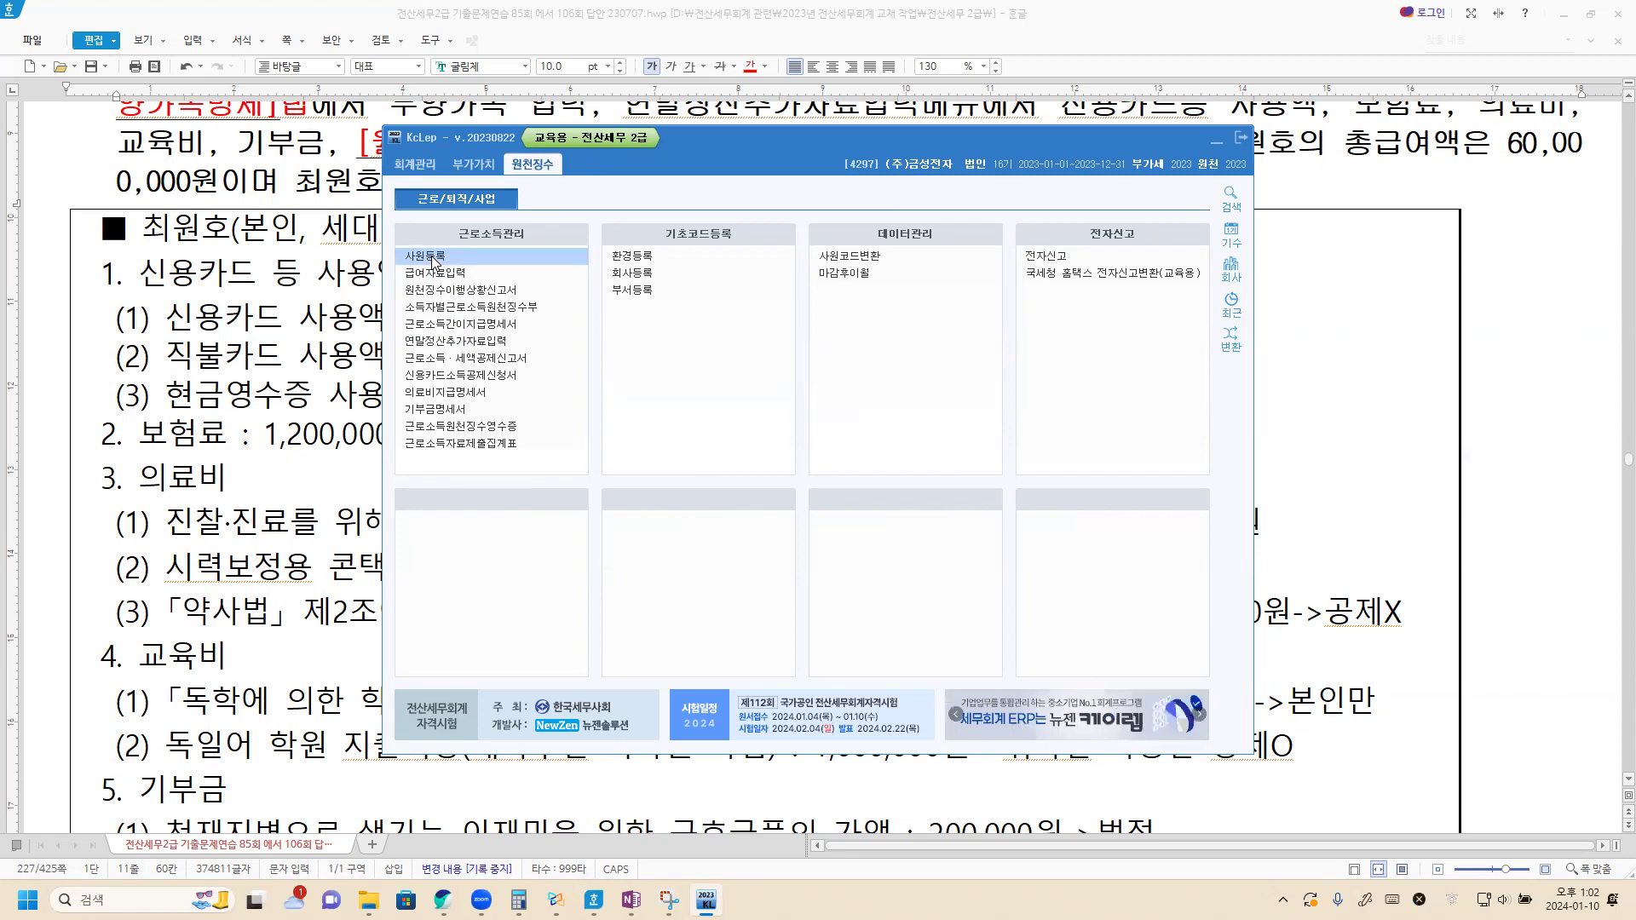
left_click(434, 260)
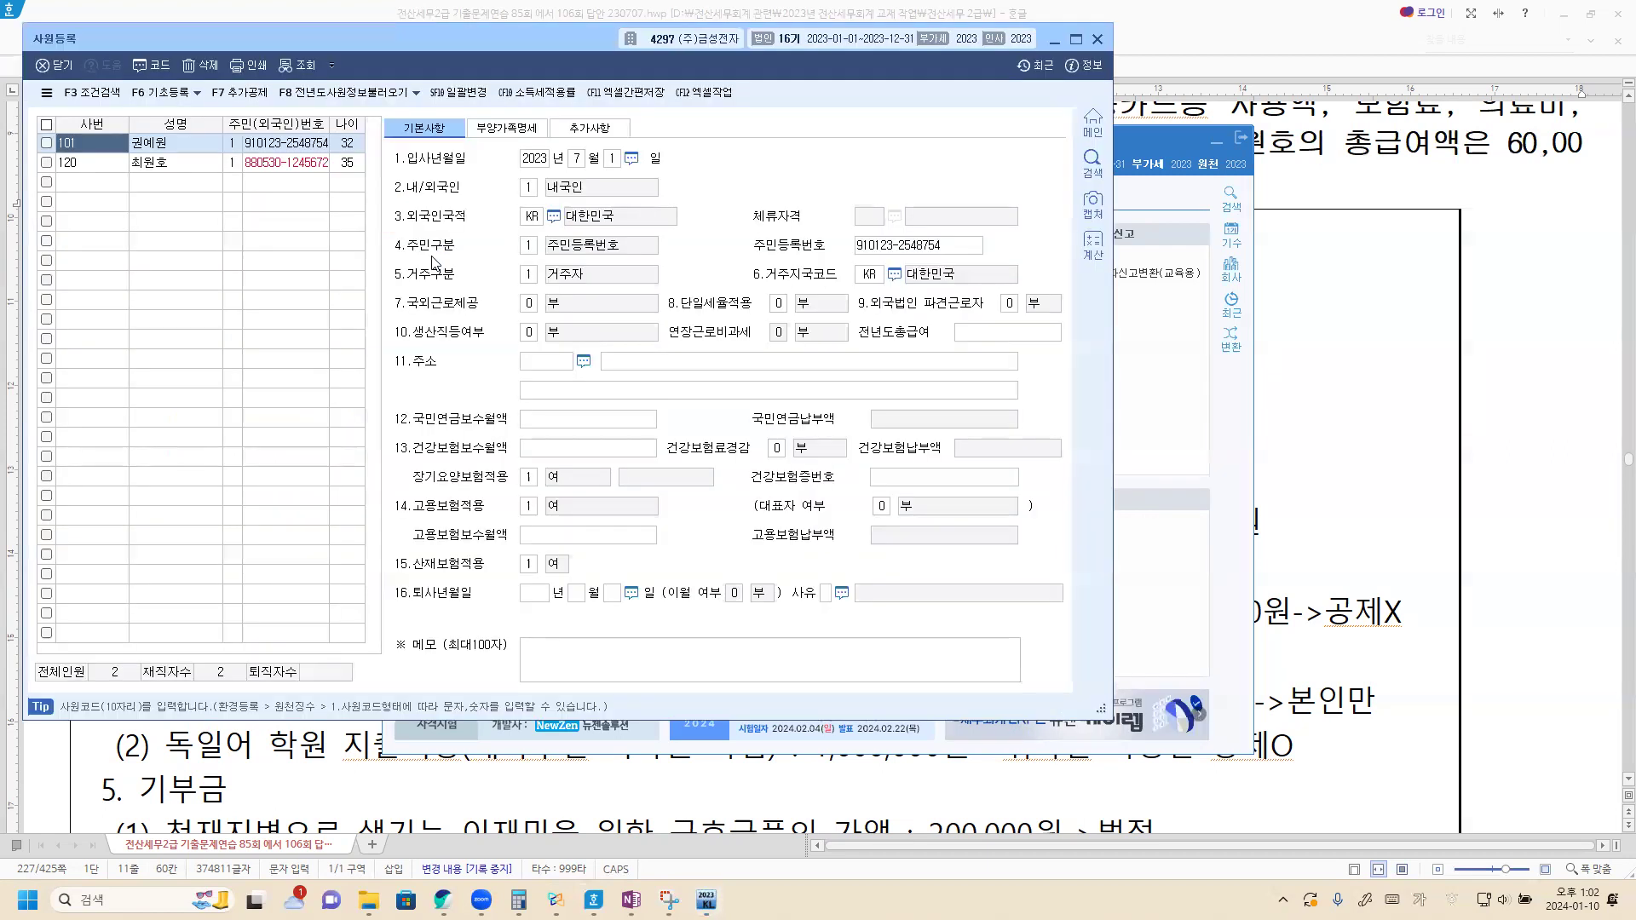
left_click(158, 161)
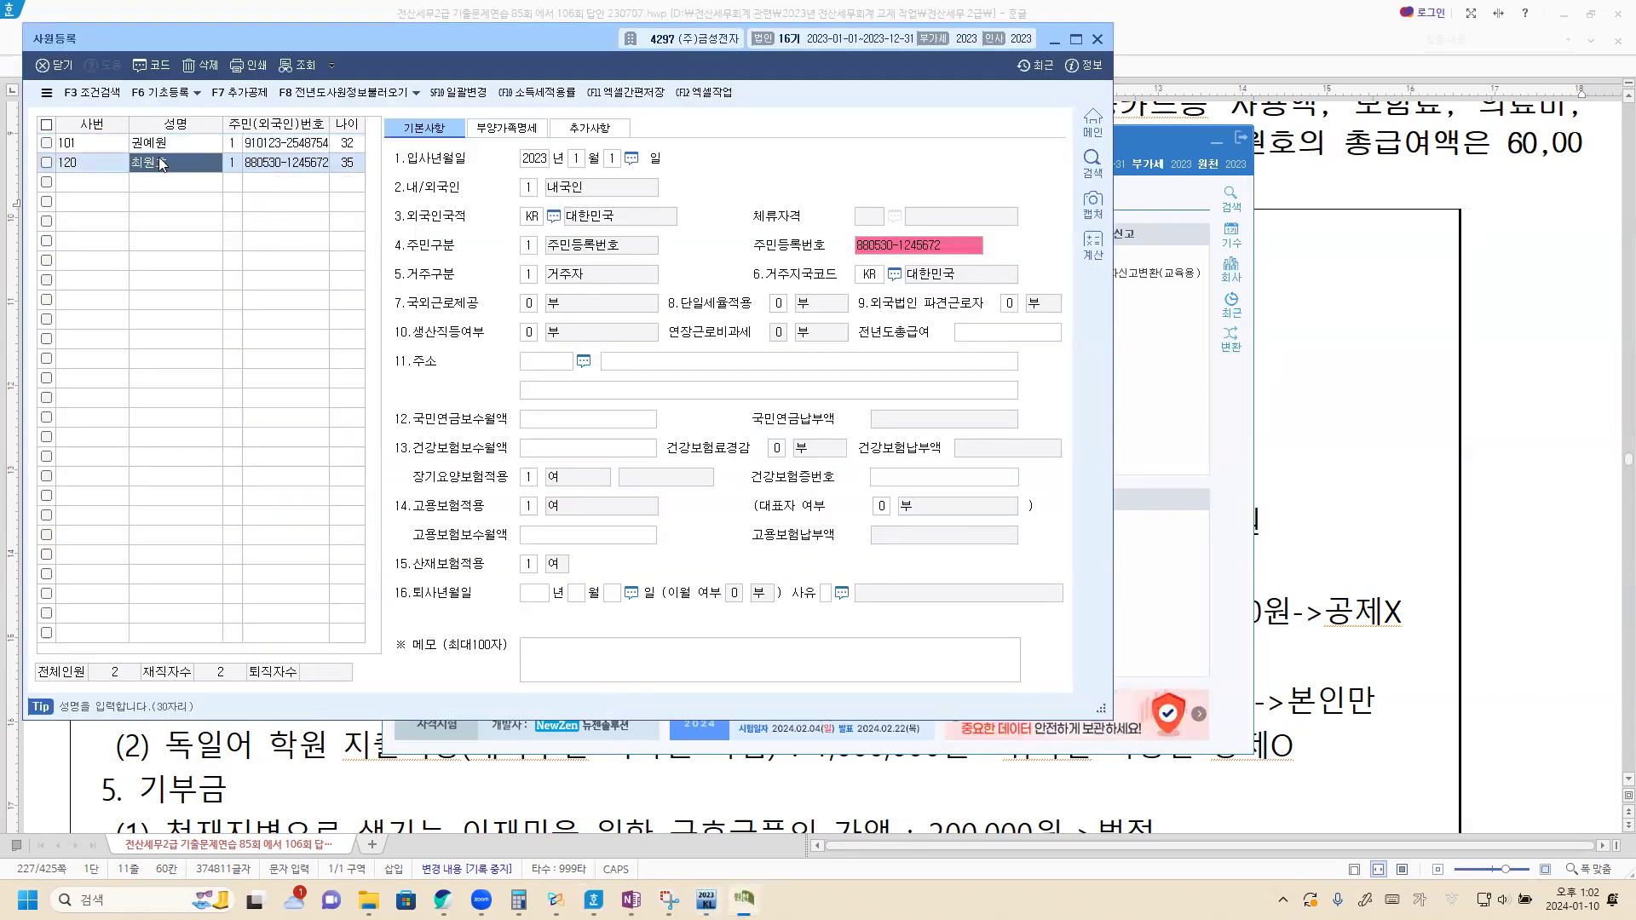
left_click(500, 132)
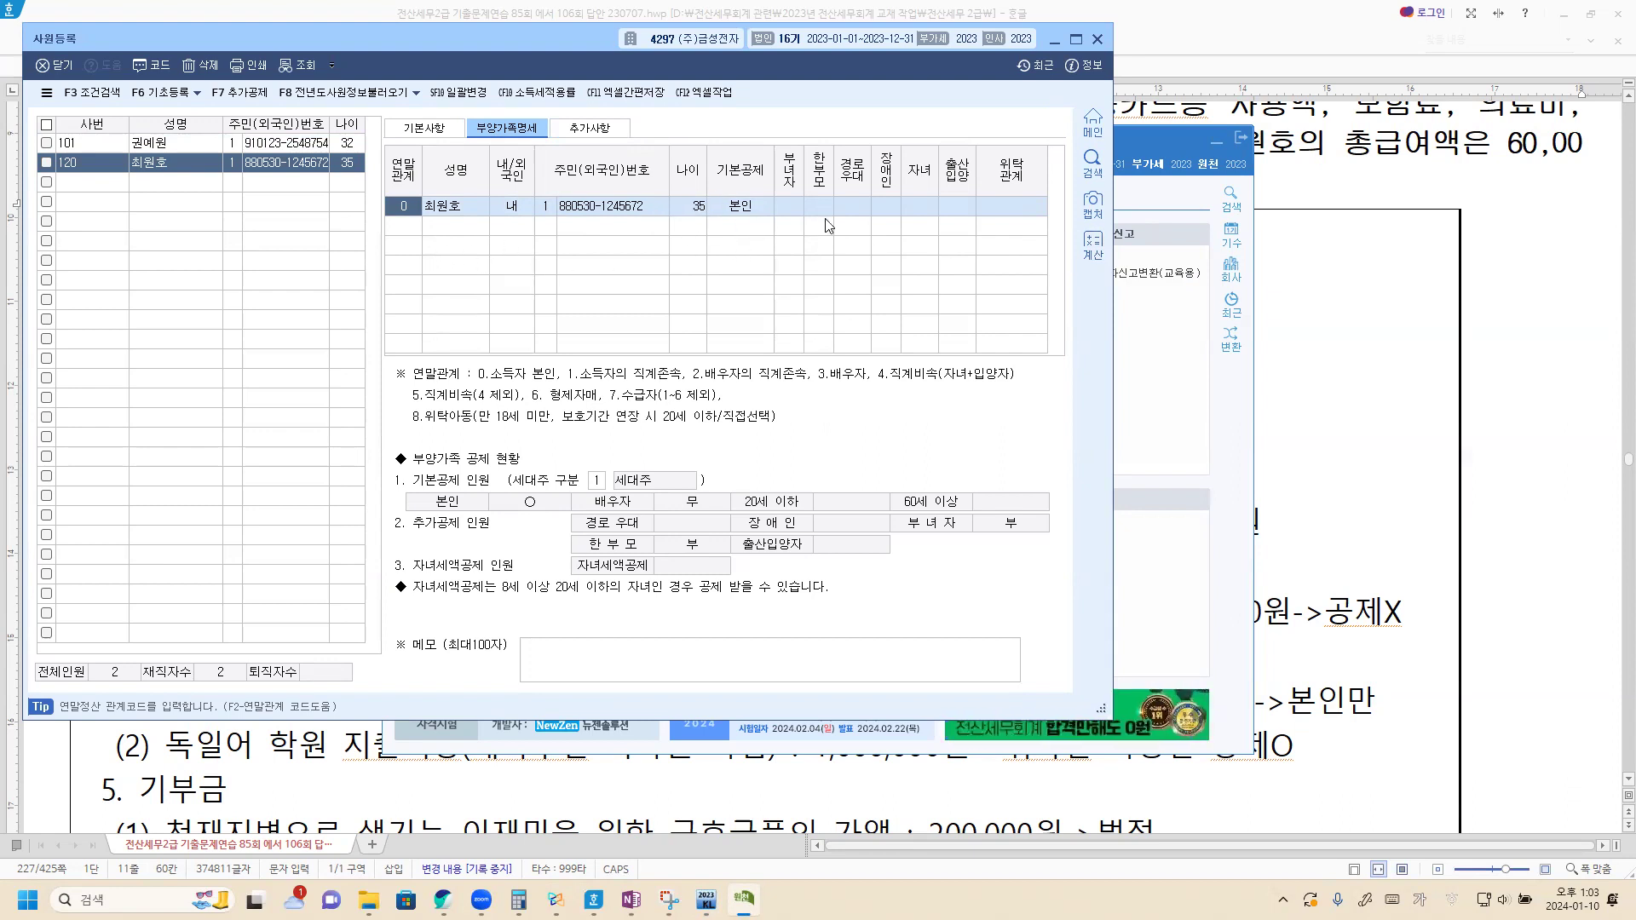
Step: Add the spouse with relation 3, her name and resident number, claimed as 배우자
left_click(414, 229)
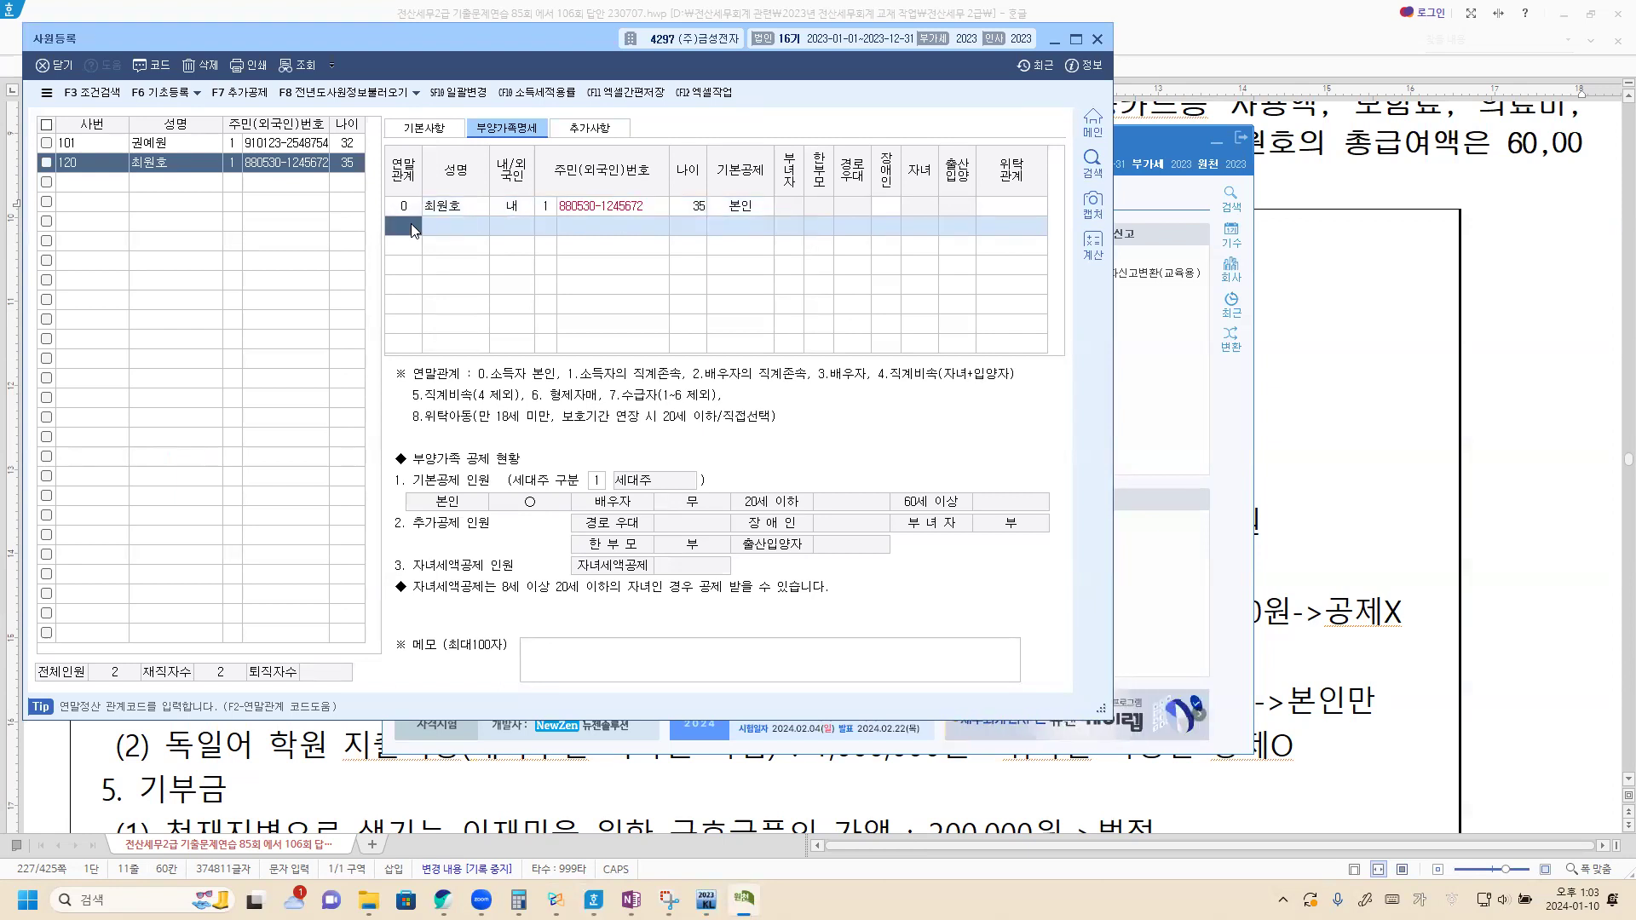
key("Return")
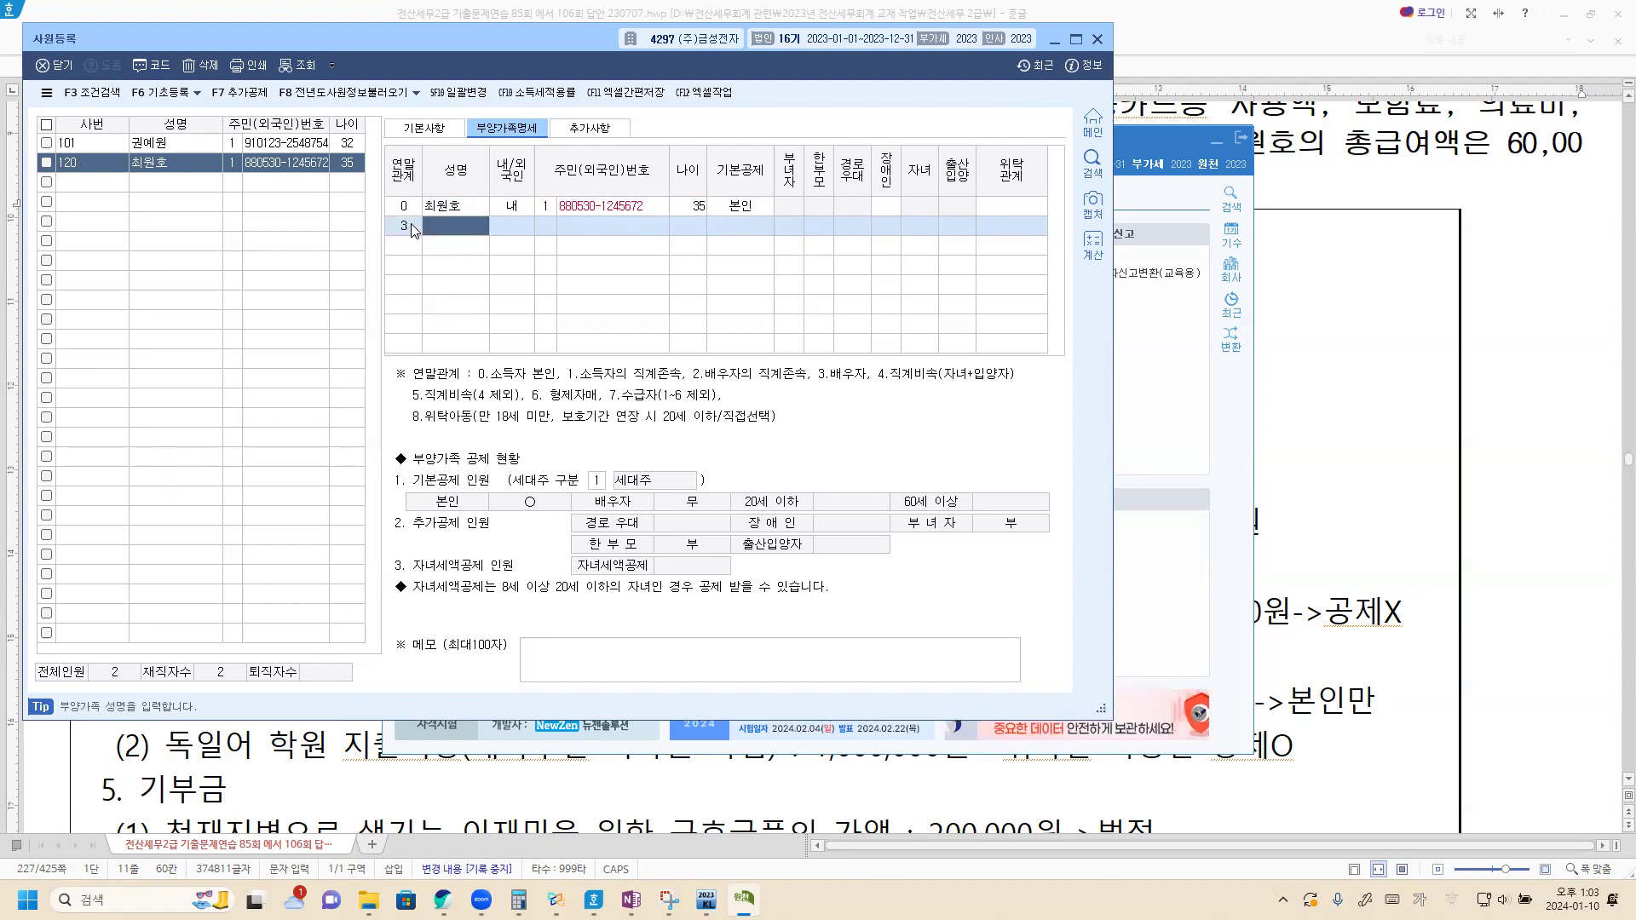
key("BackSpace")
key("Hangul")
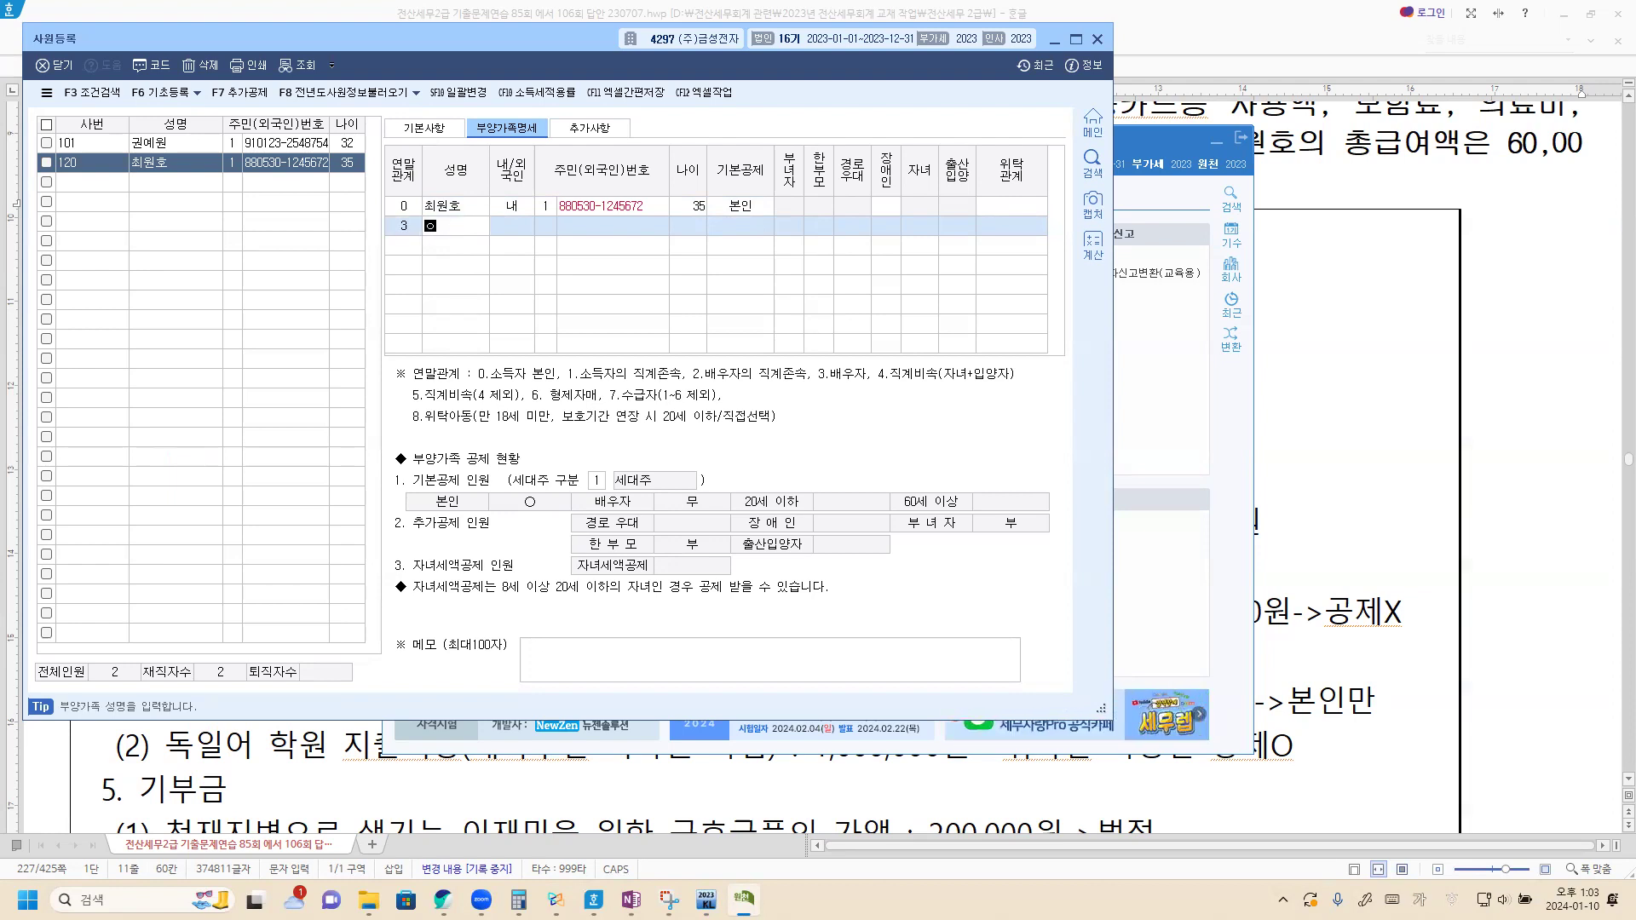
key("BackSpace")
key("BackSpace")
key("BackSpace")
key("BackSpace")
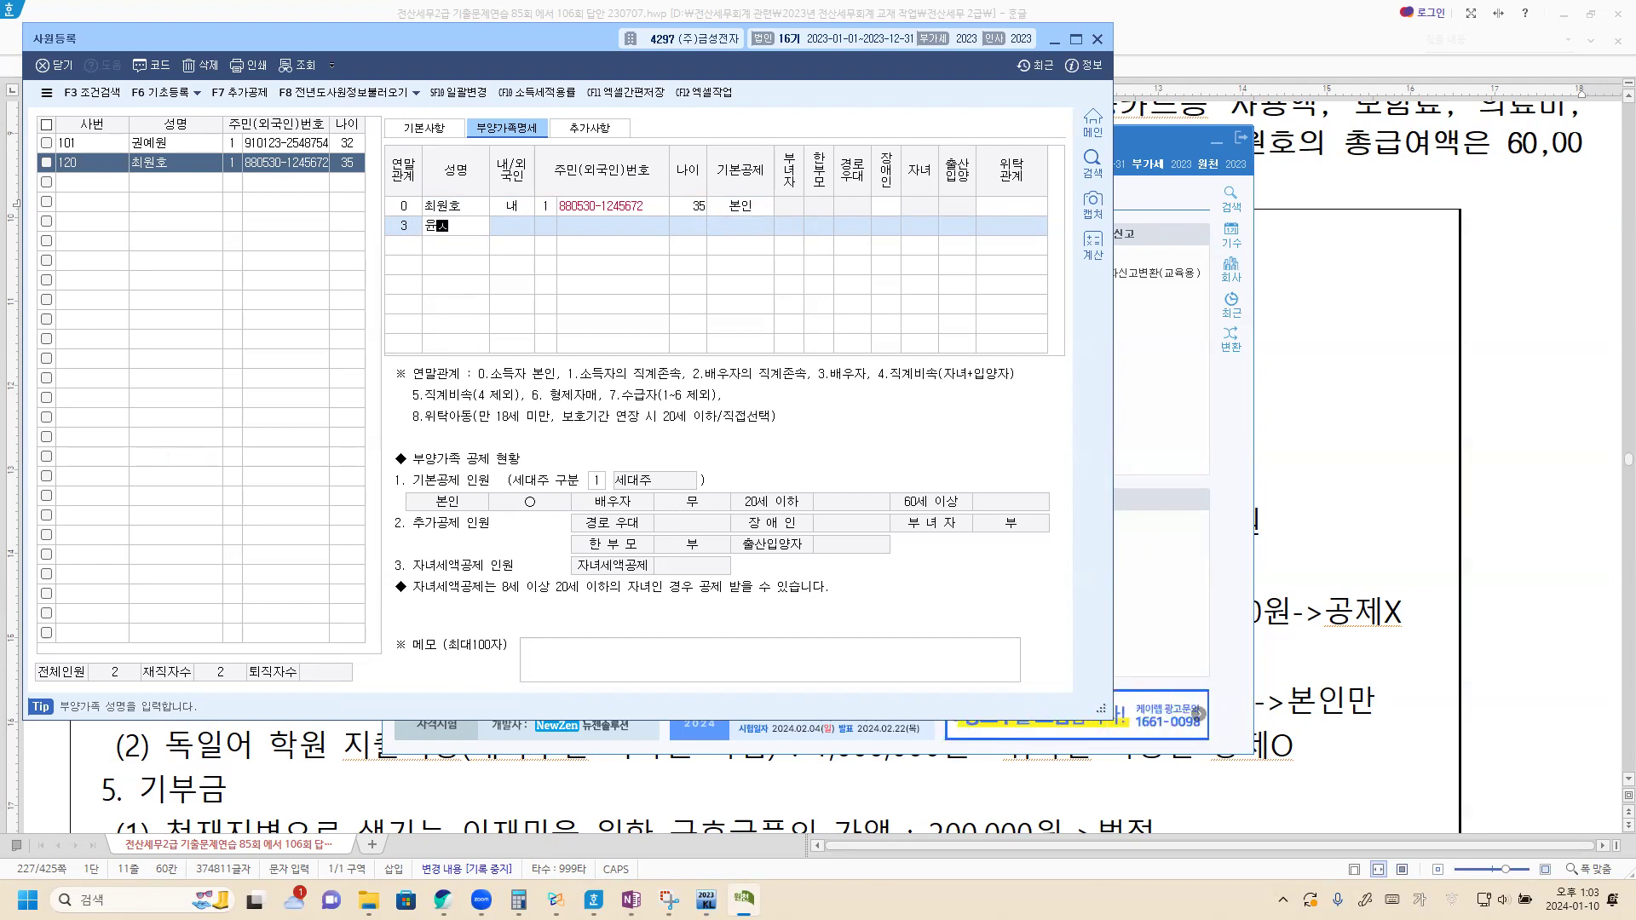
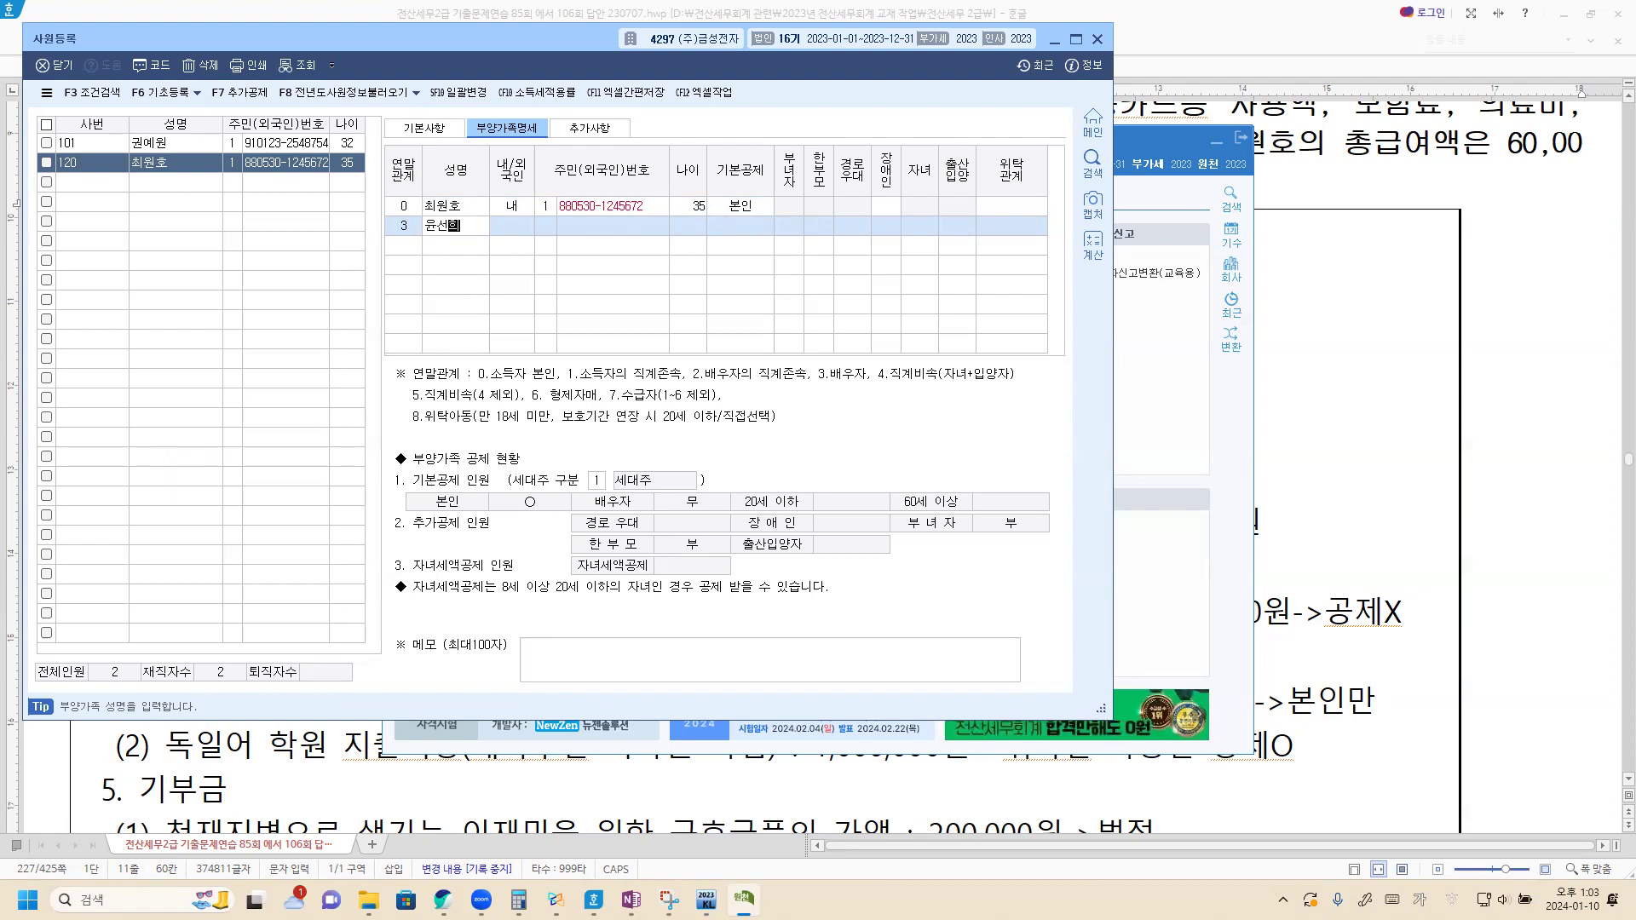
key("Return")
key("Return")
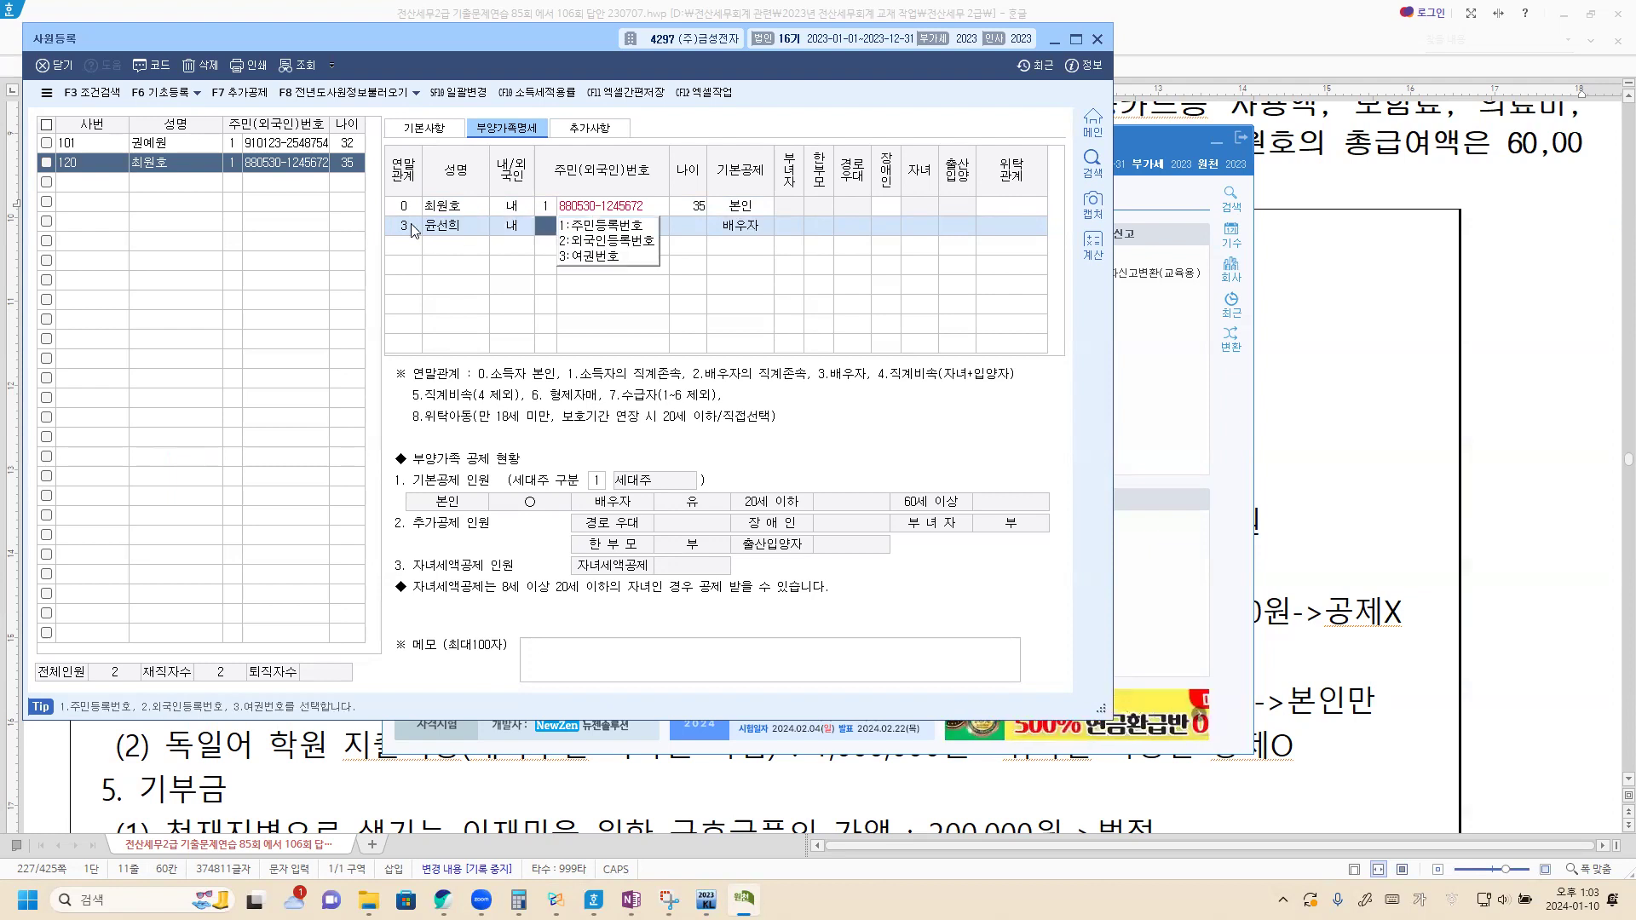
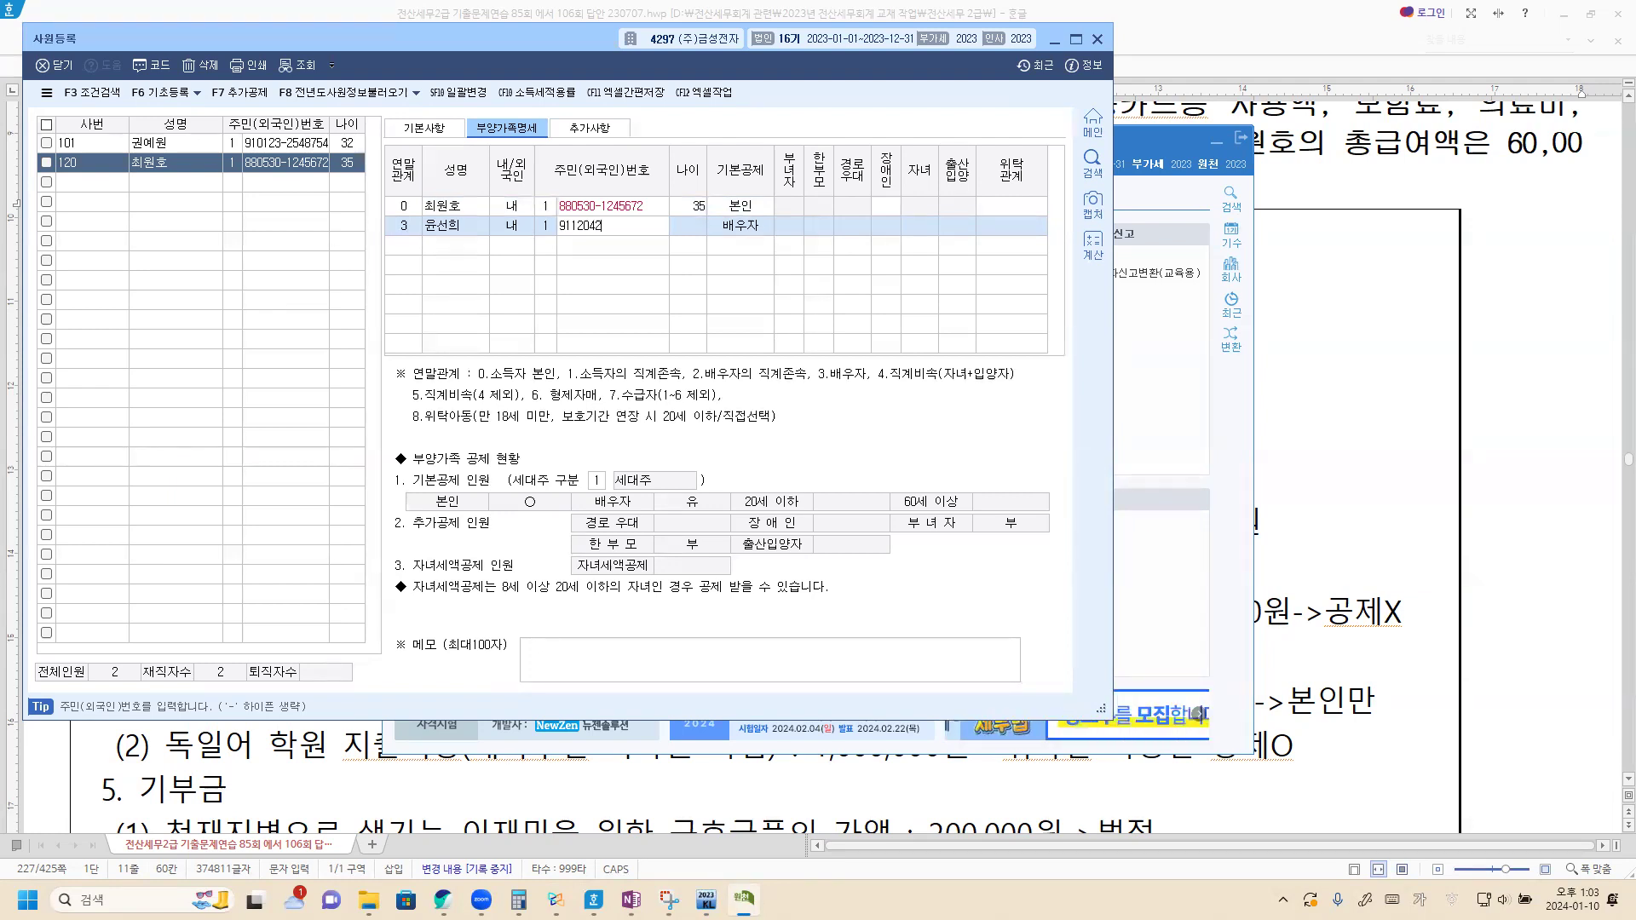
key("Return")
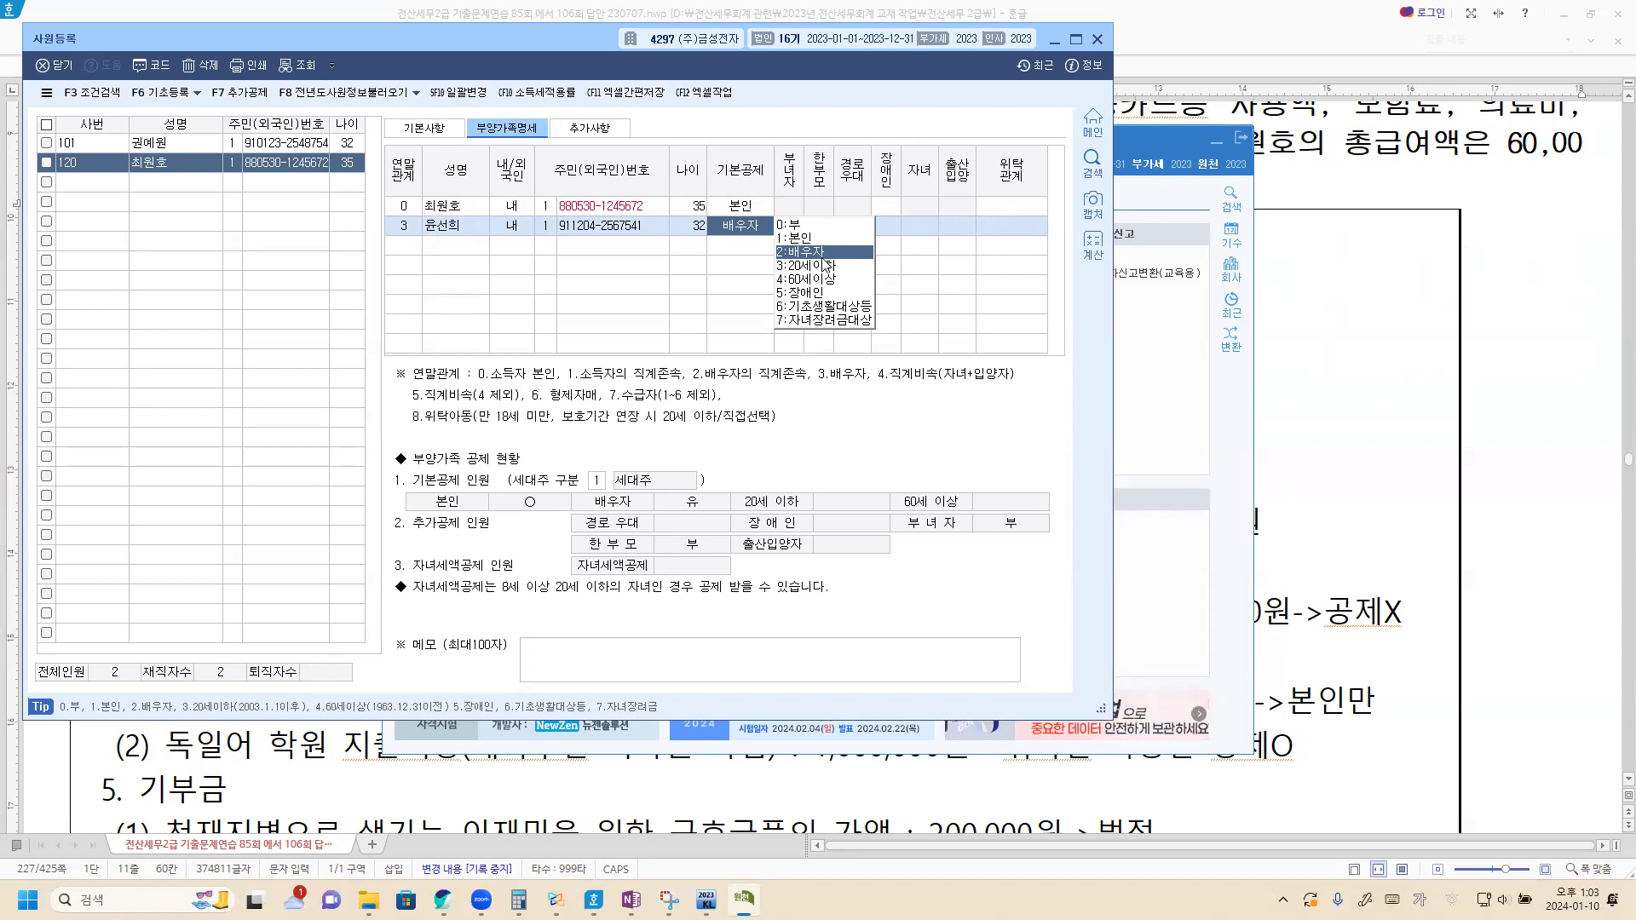
left_click(822, 255)
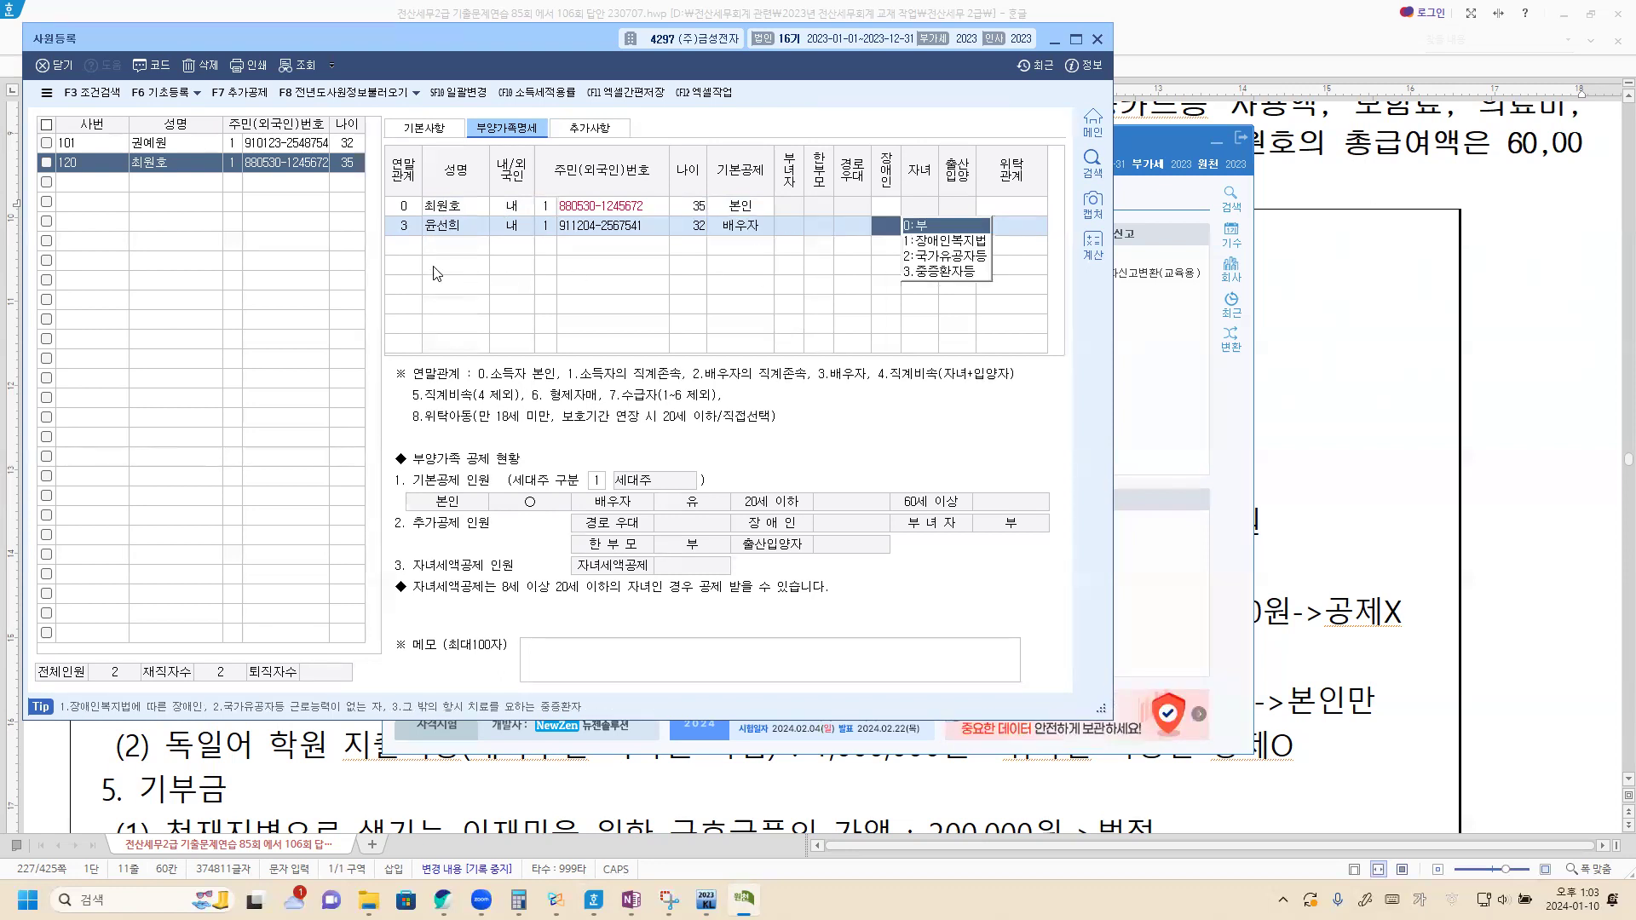
Step: Add the newborn child as relation 4, 내국인, with resident number, 20세이하 and 장애인 0:부
left_click(408, 247)
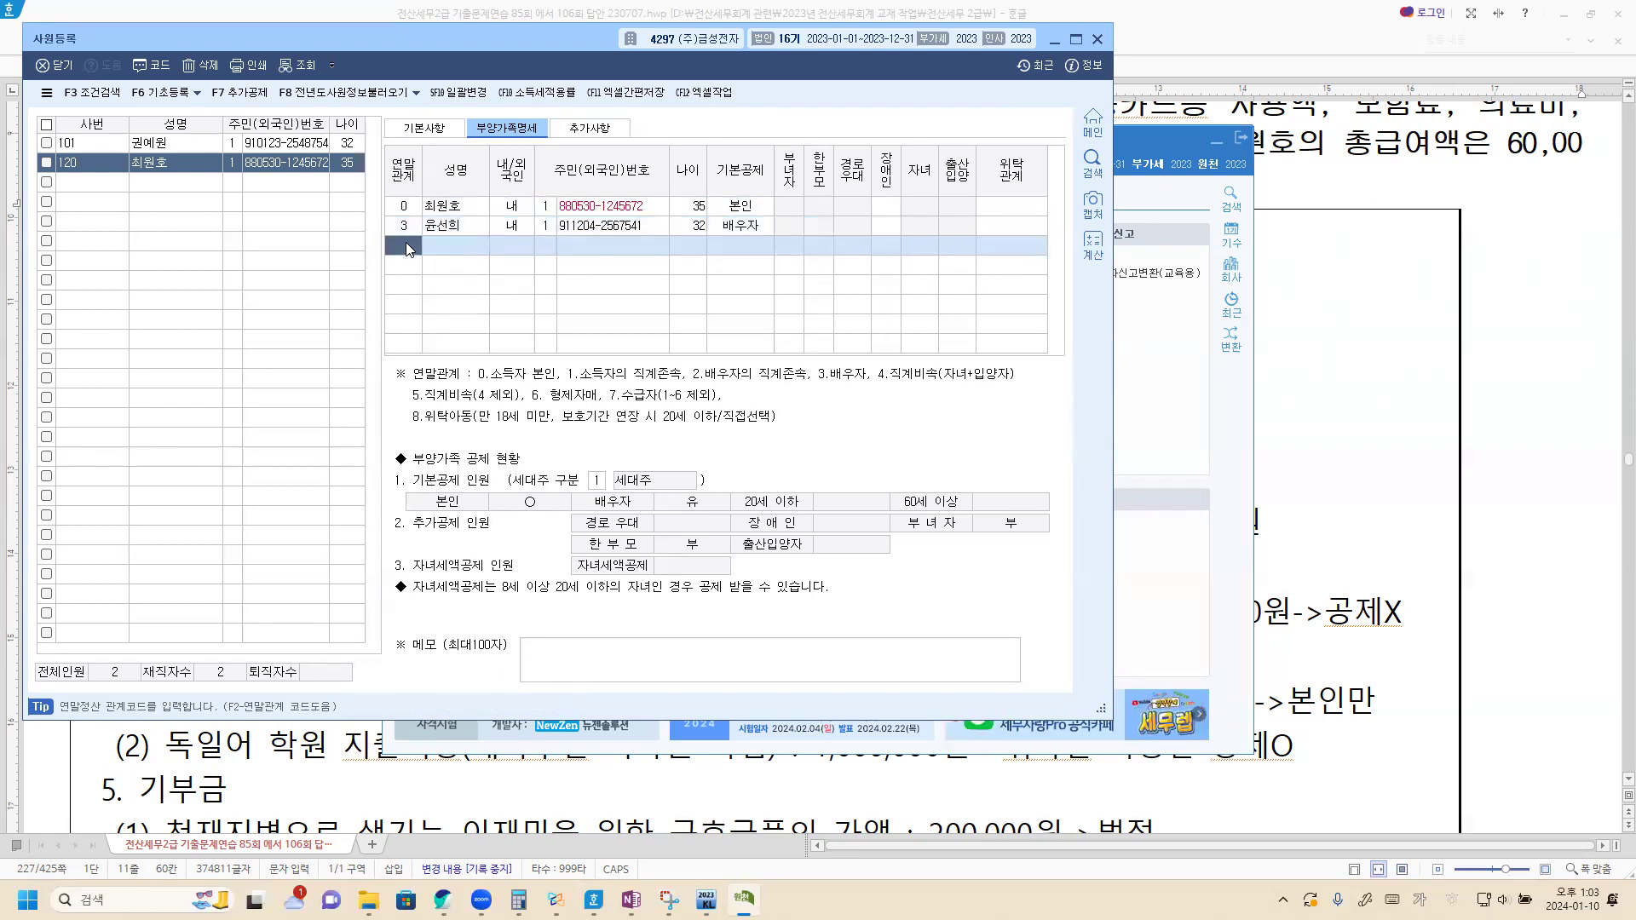
type("4")
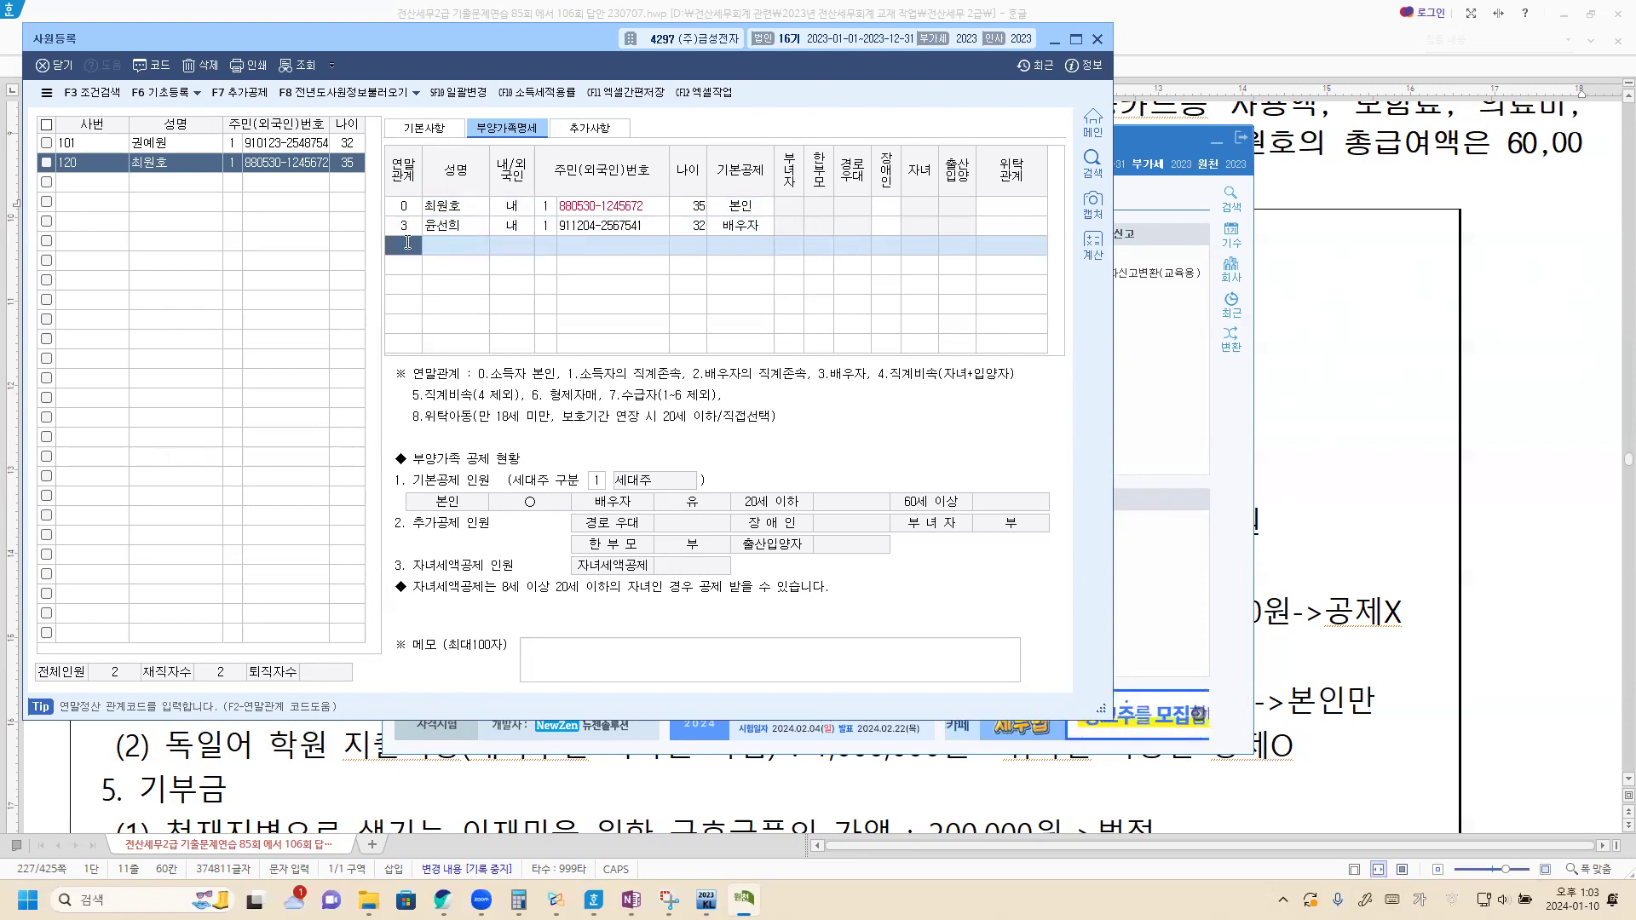
key("Return")
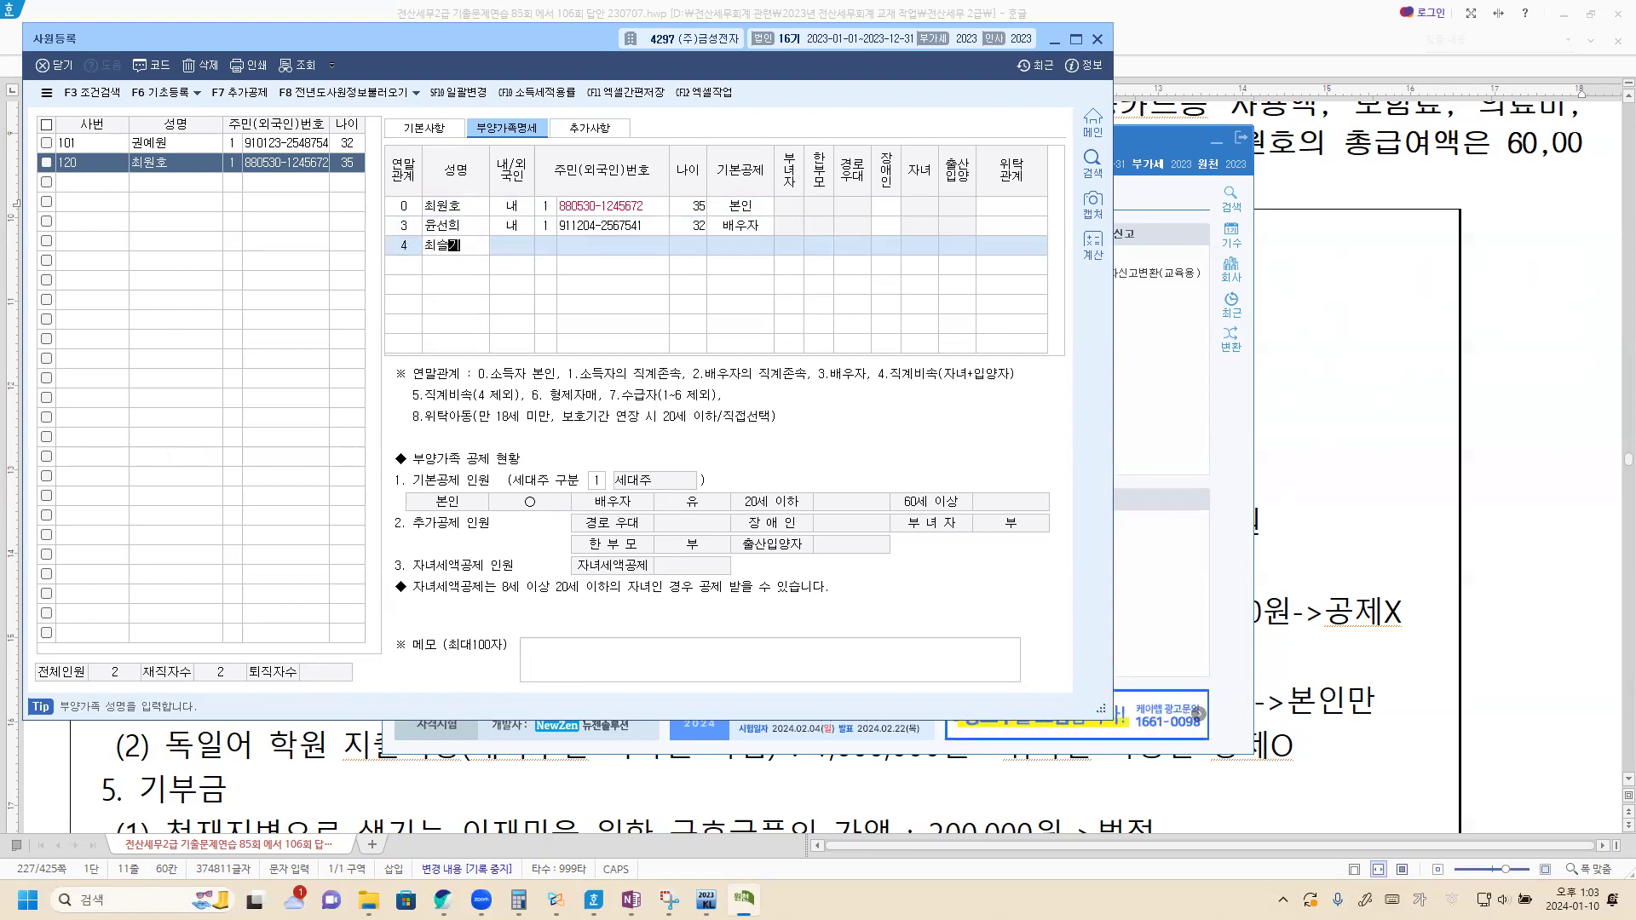
key("Return")
type("1")
key("Return")
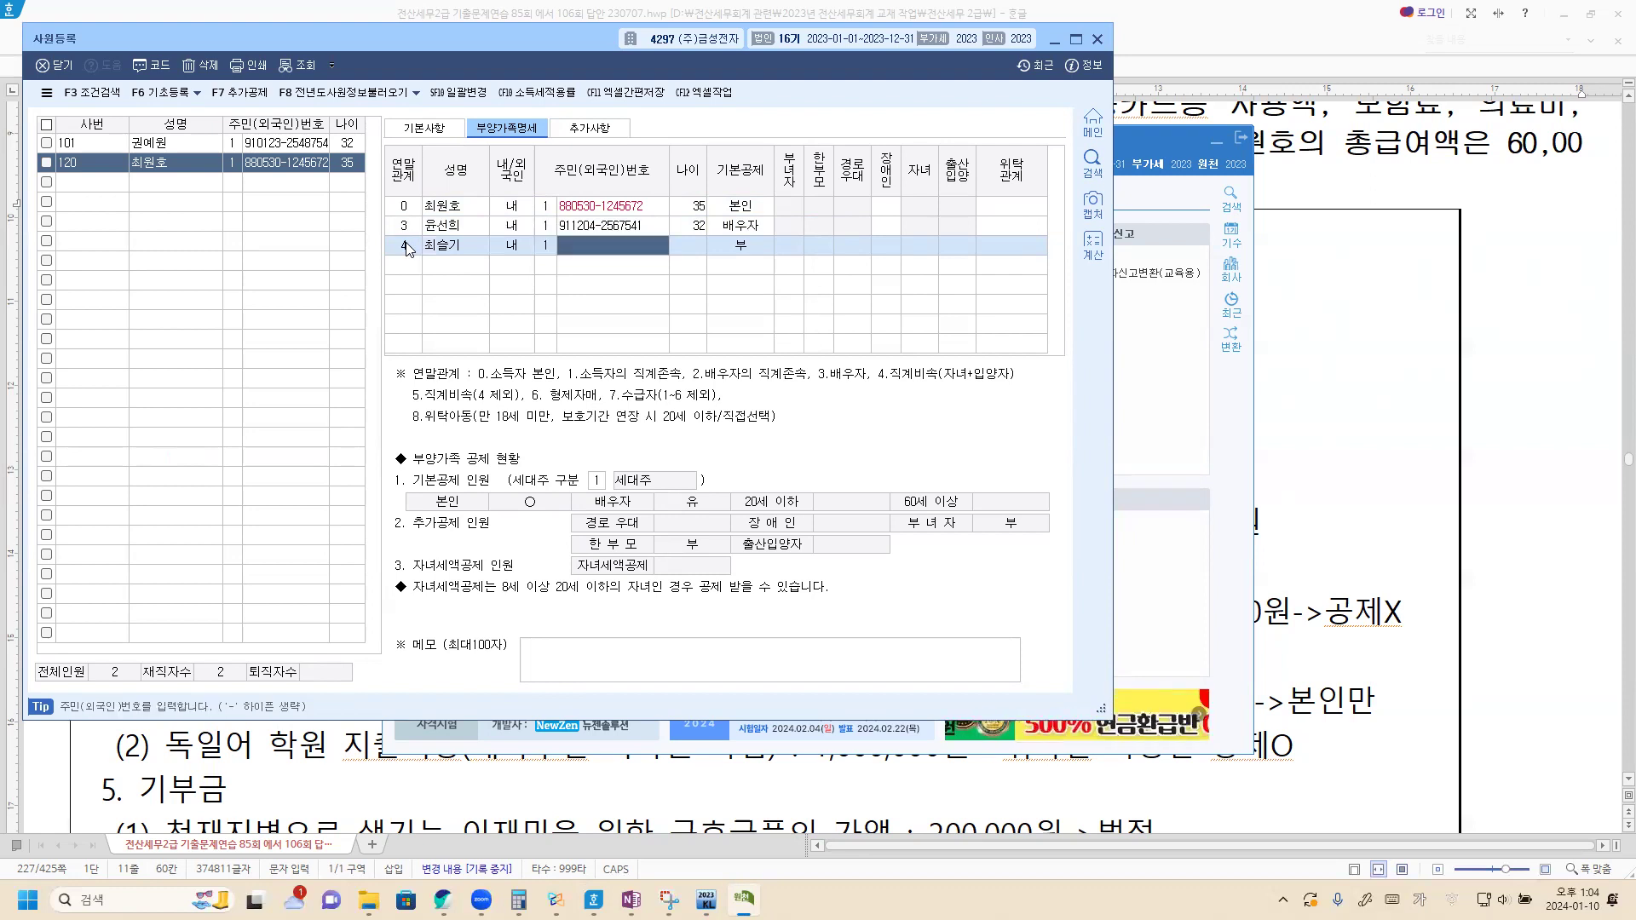
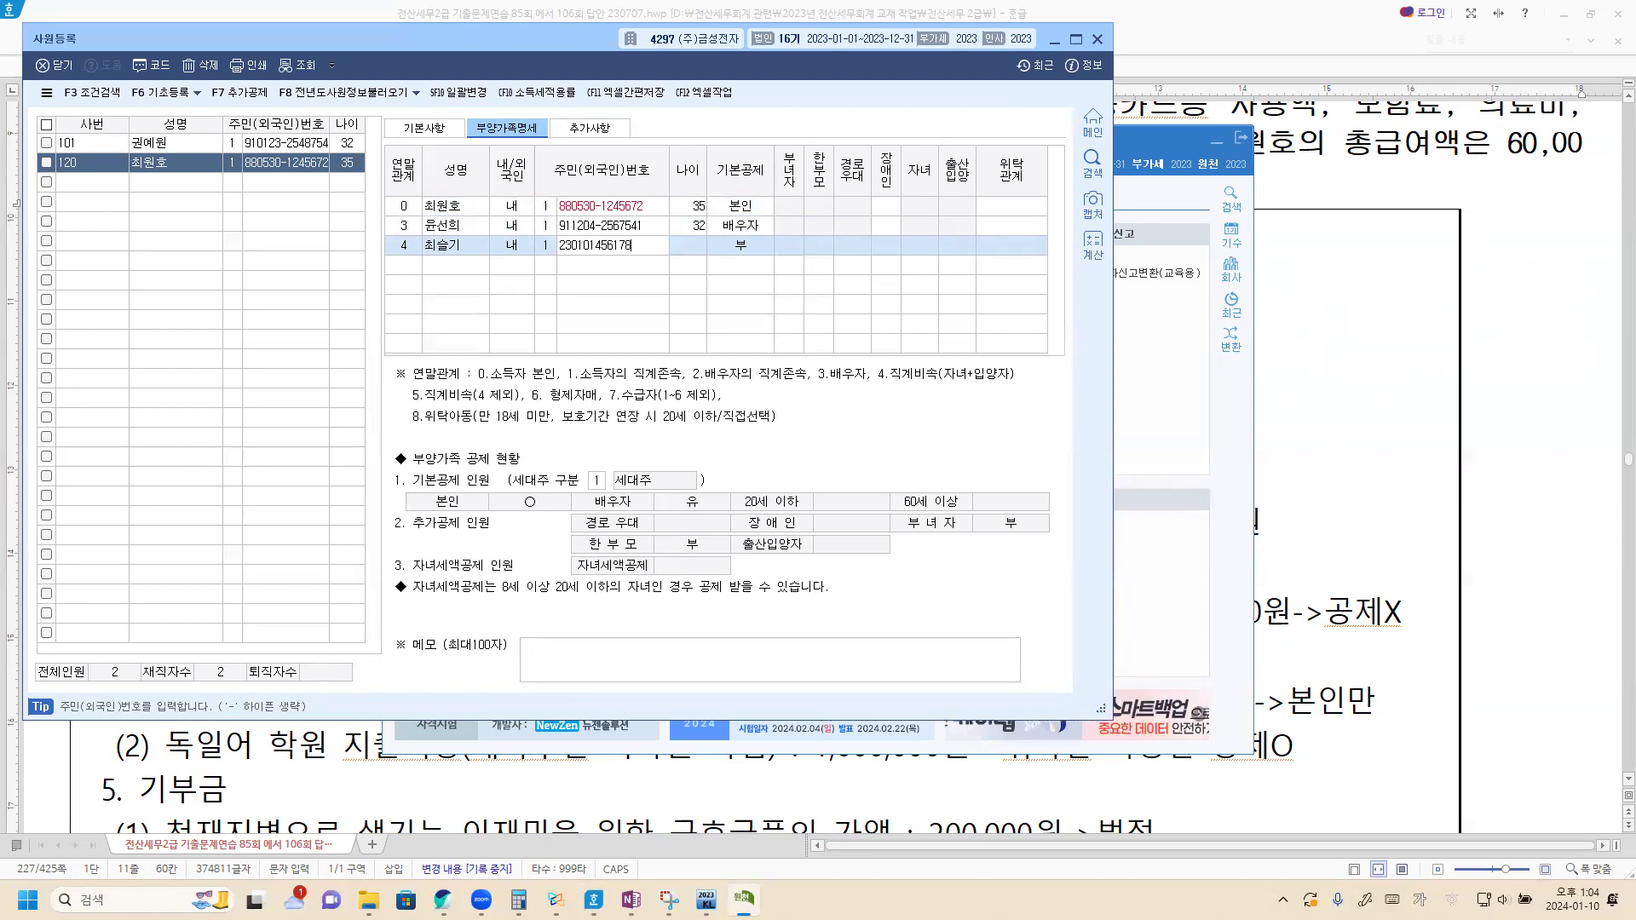
key("Return")
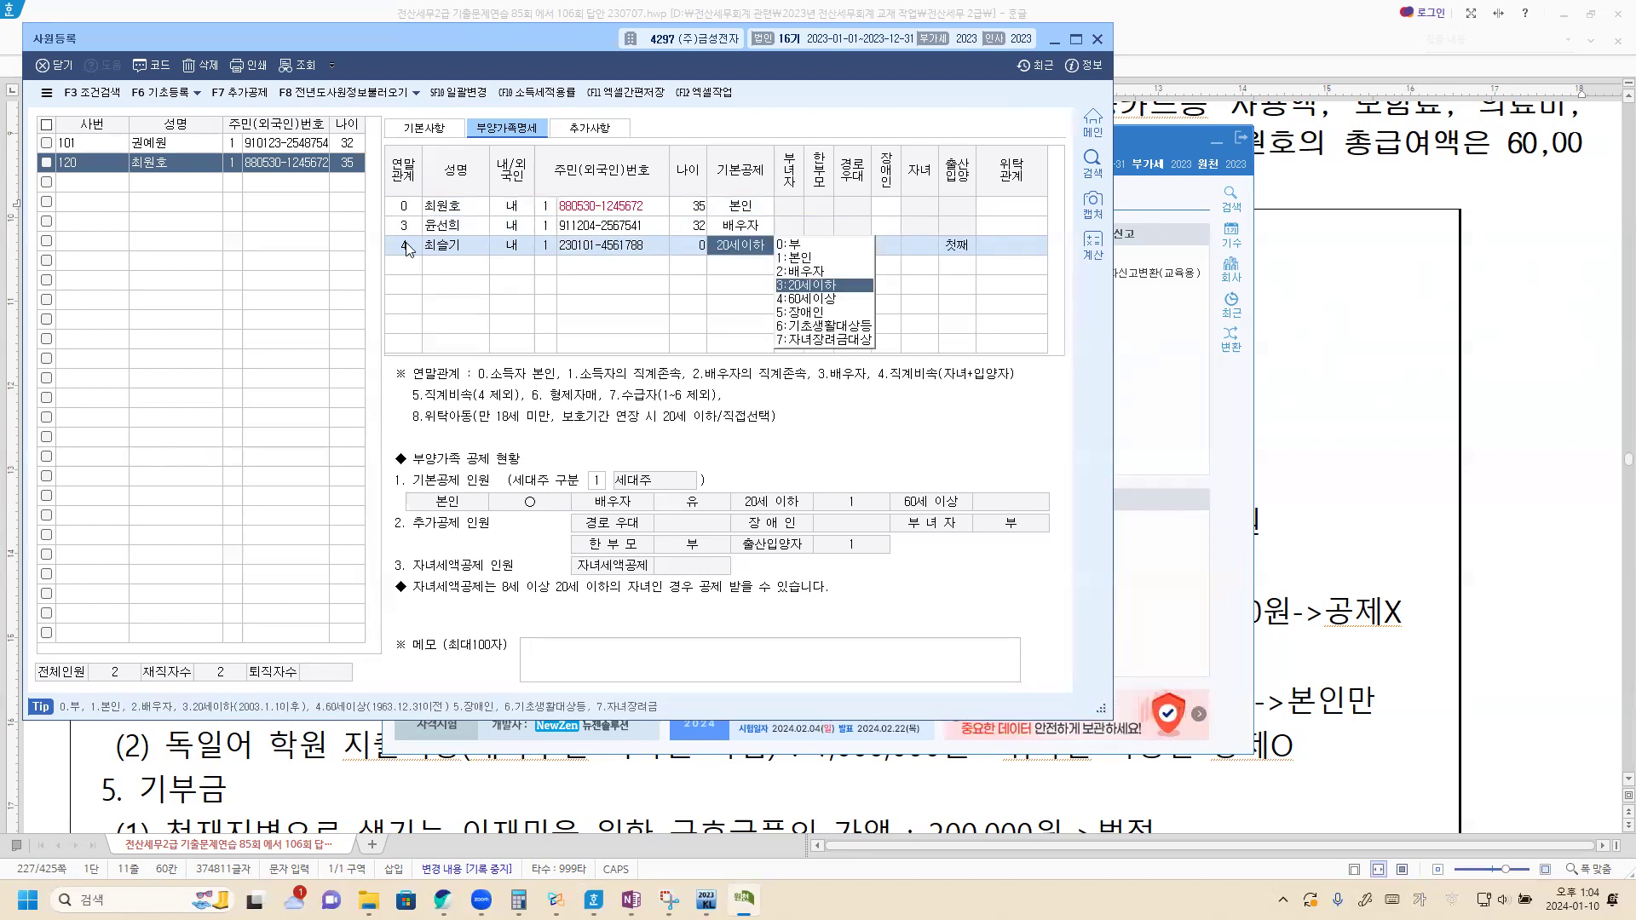
left_click(810, 286)
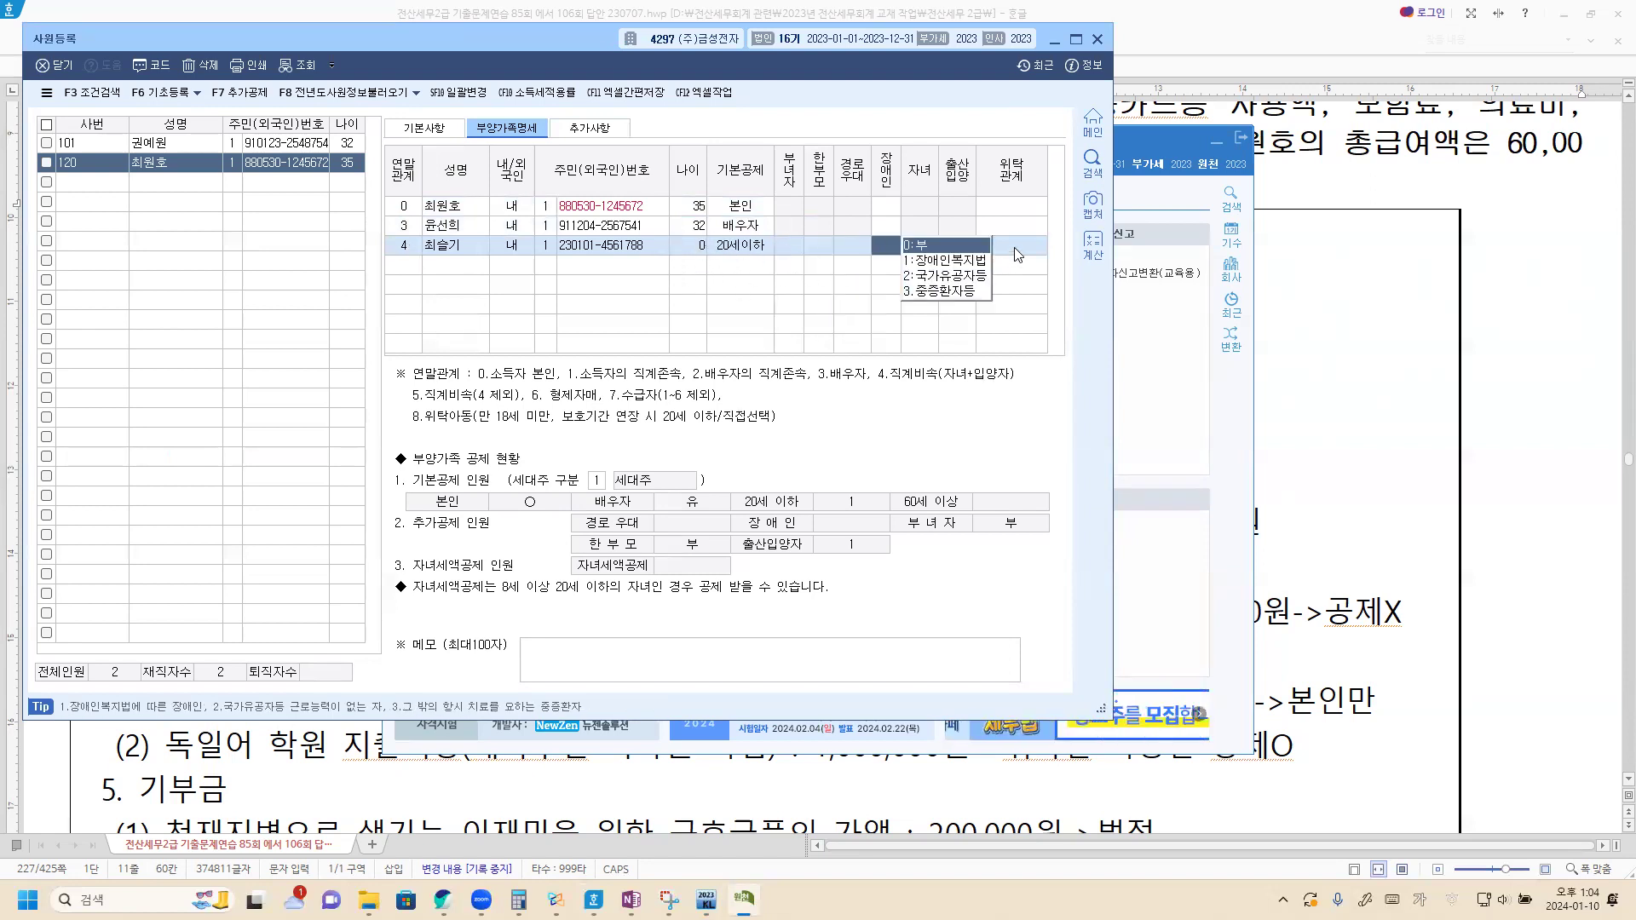
key("Return")
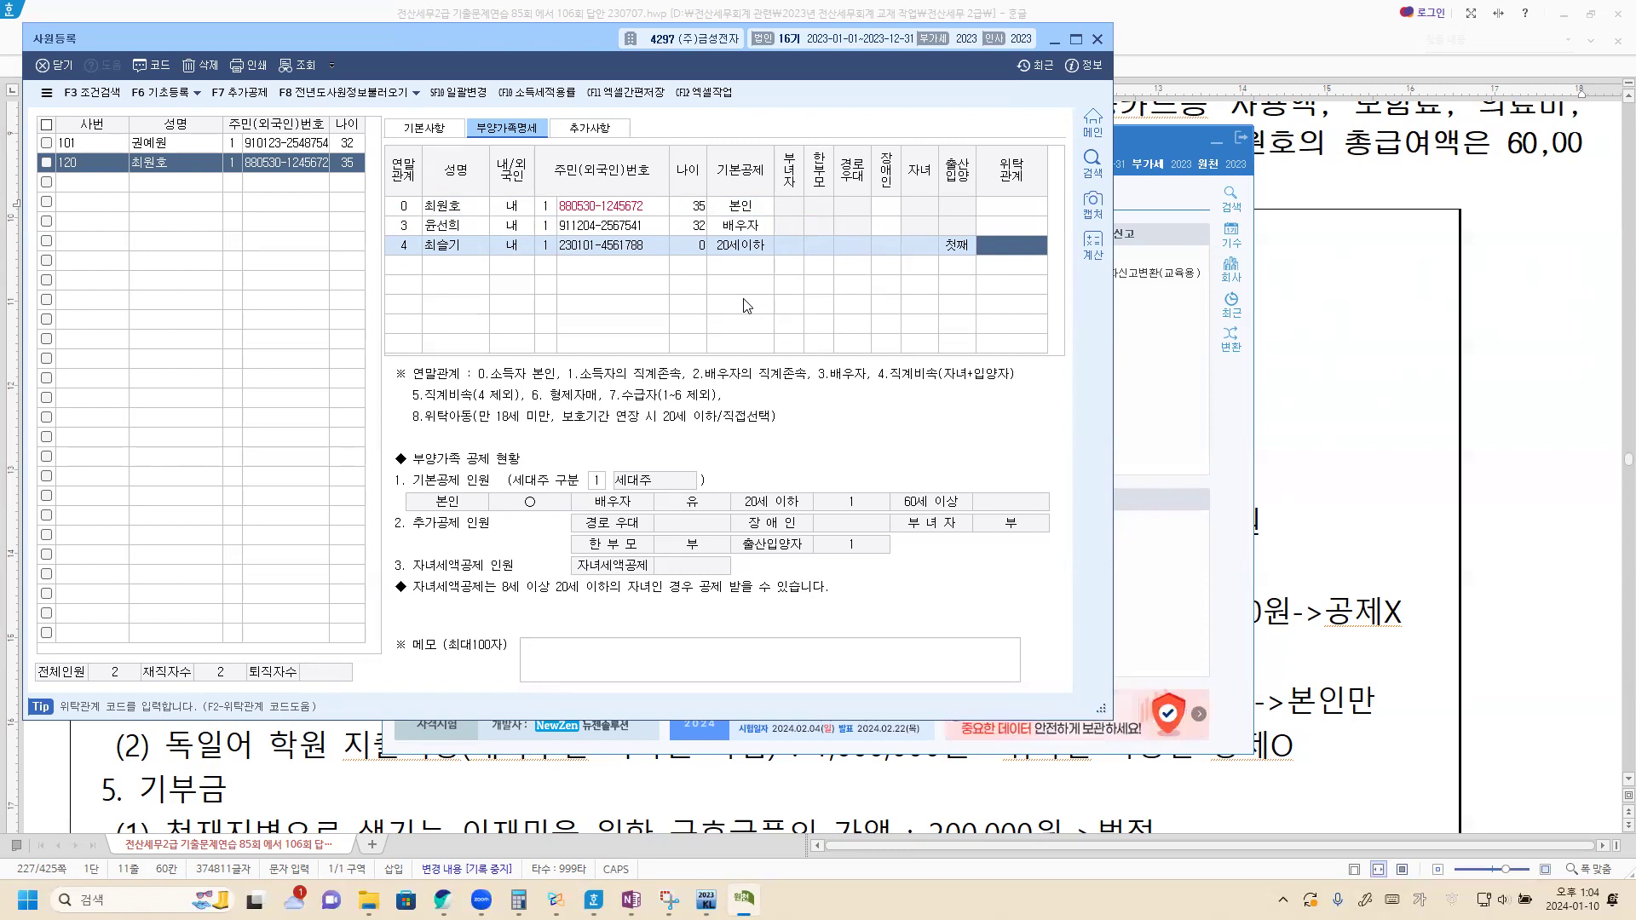
Step: Close 사원등록 and load employee 120 into 연말정산추가자료입력 via the F2 lookup
left_click(1098, 39)
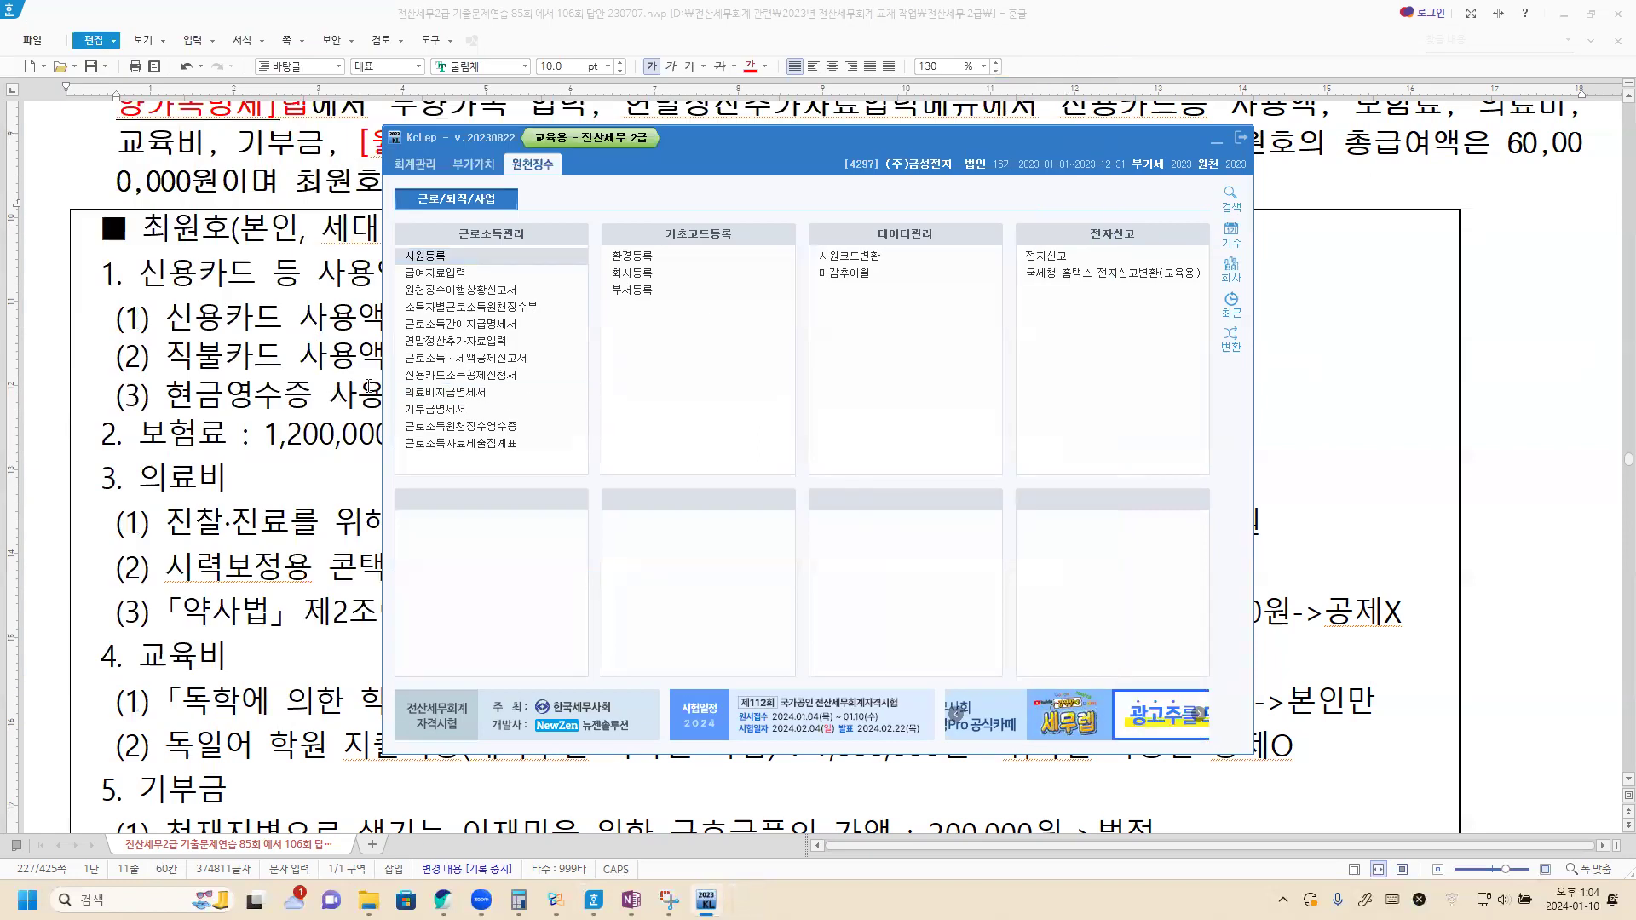
left_click(457, 344)
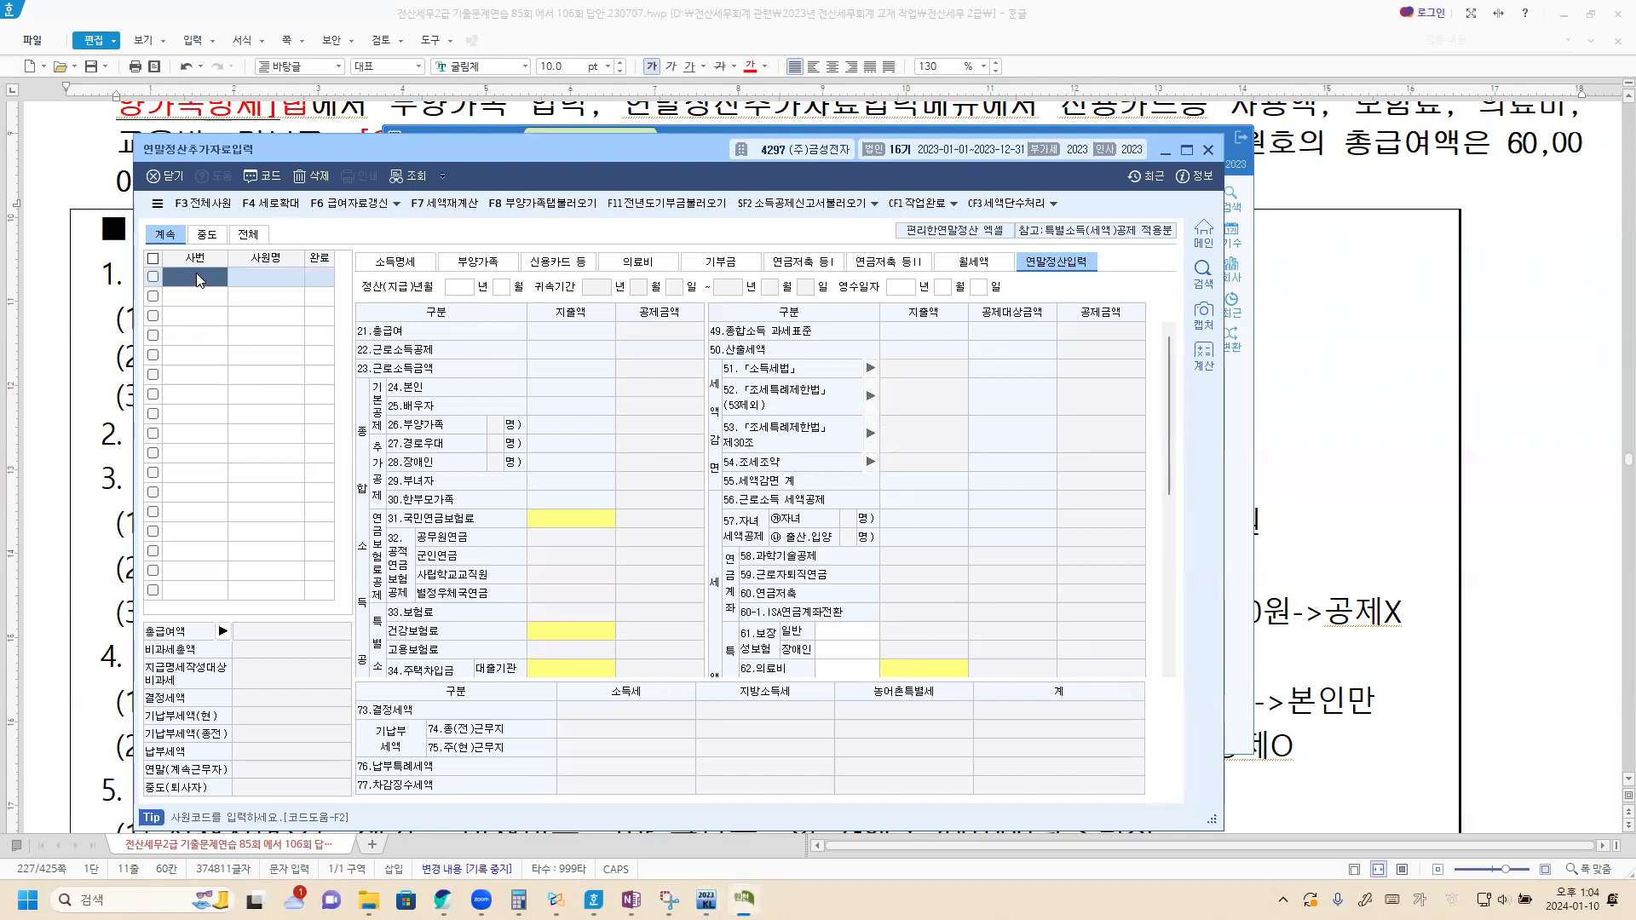
key("F2")
left_click(656, 431)
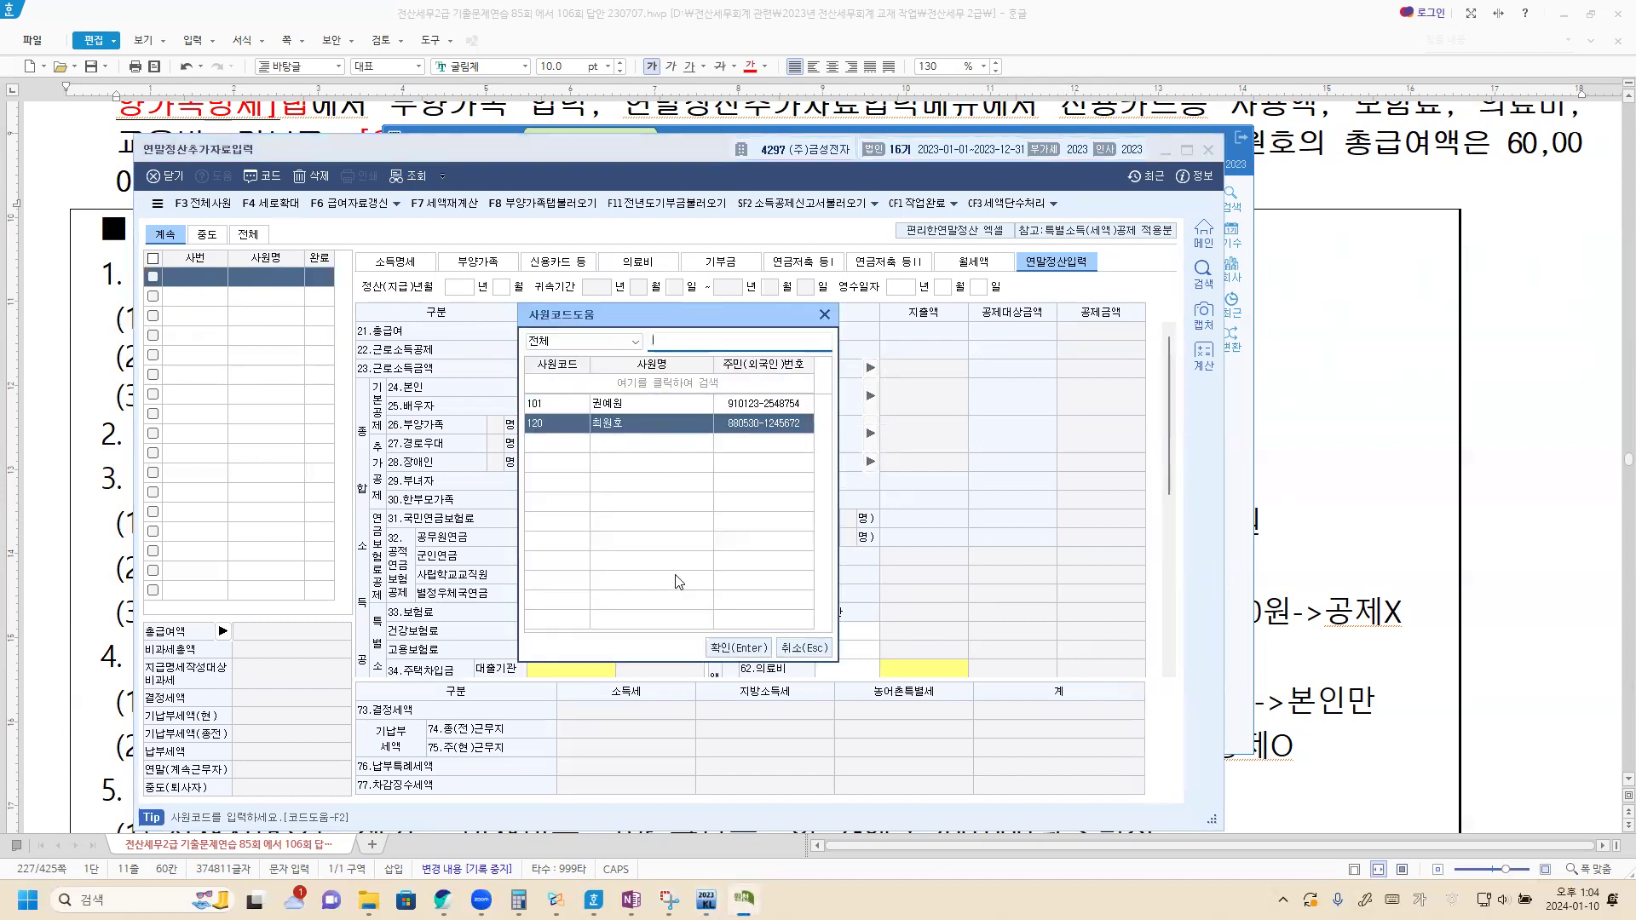
left_click(740, 648)
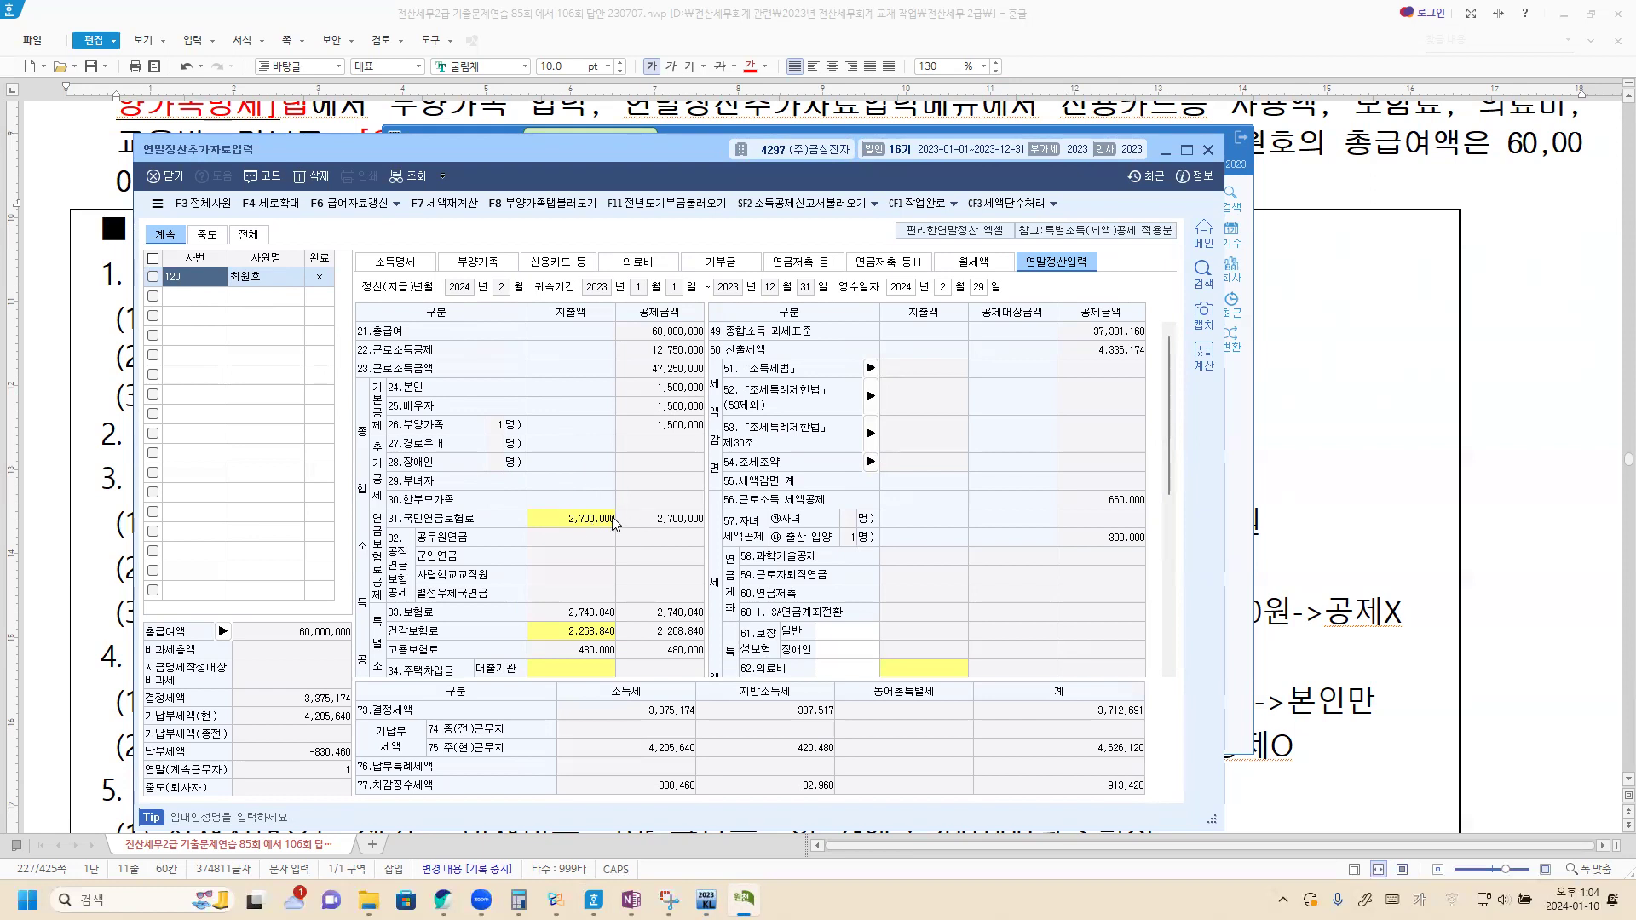
Step: Check the employee, spouse and newborn rows on the 부양가족 tab, then return to Hangul
left_click(407, 267)
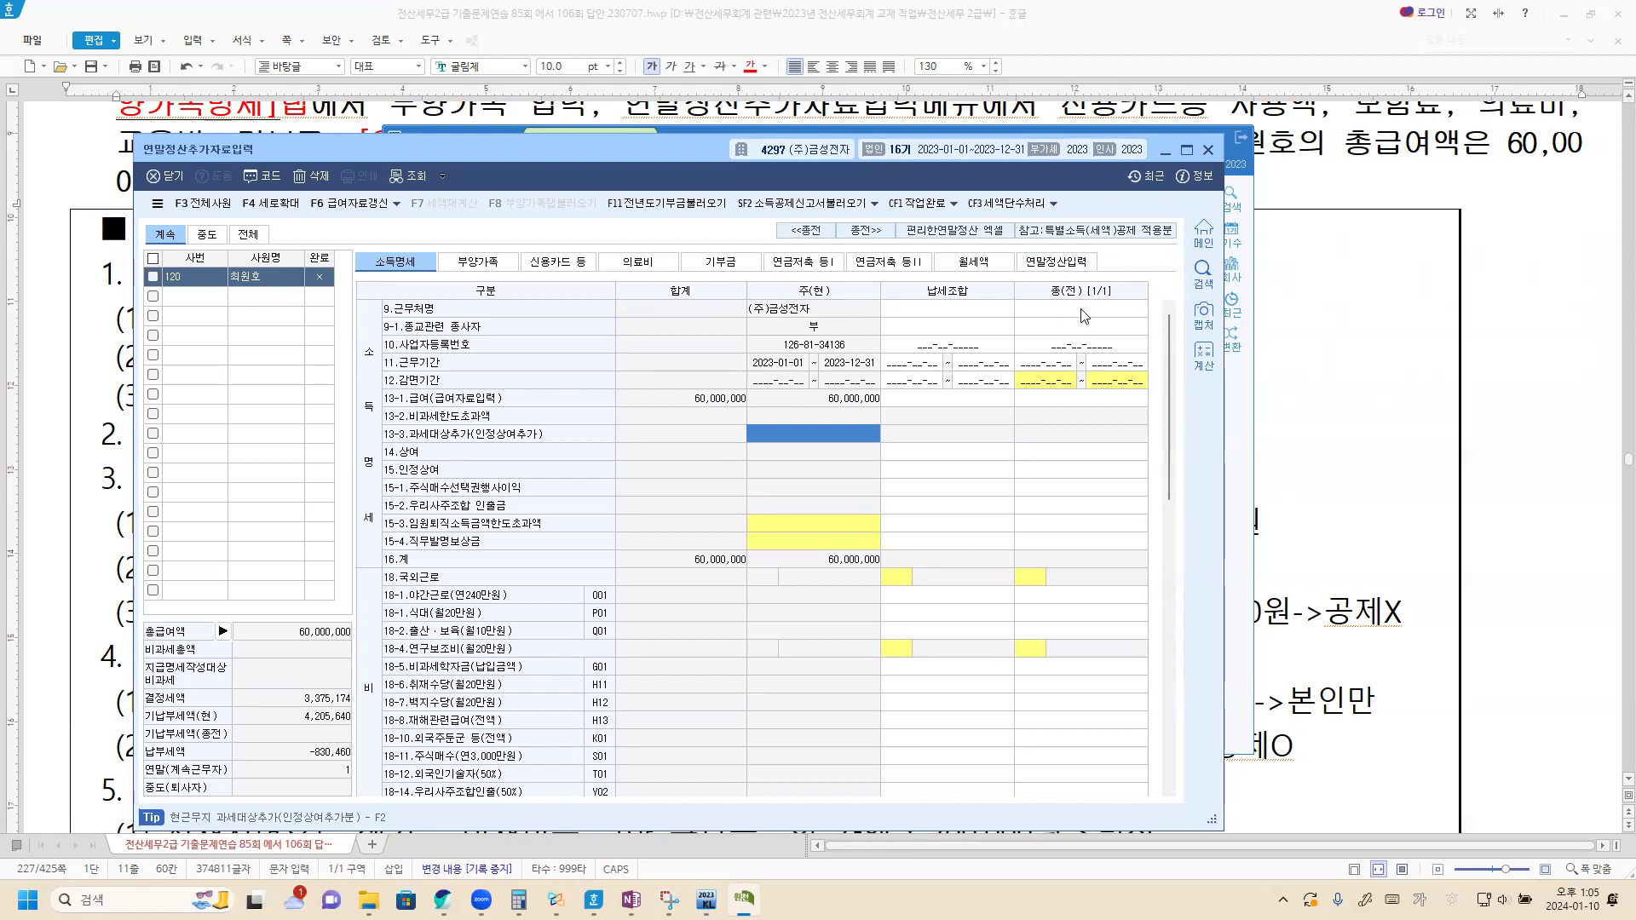
left_click(469, 264)
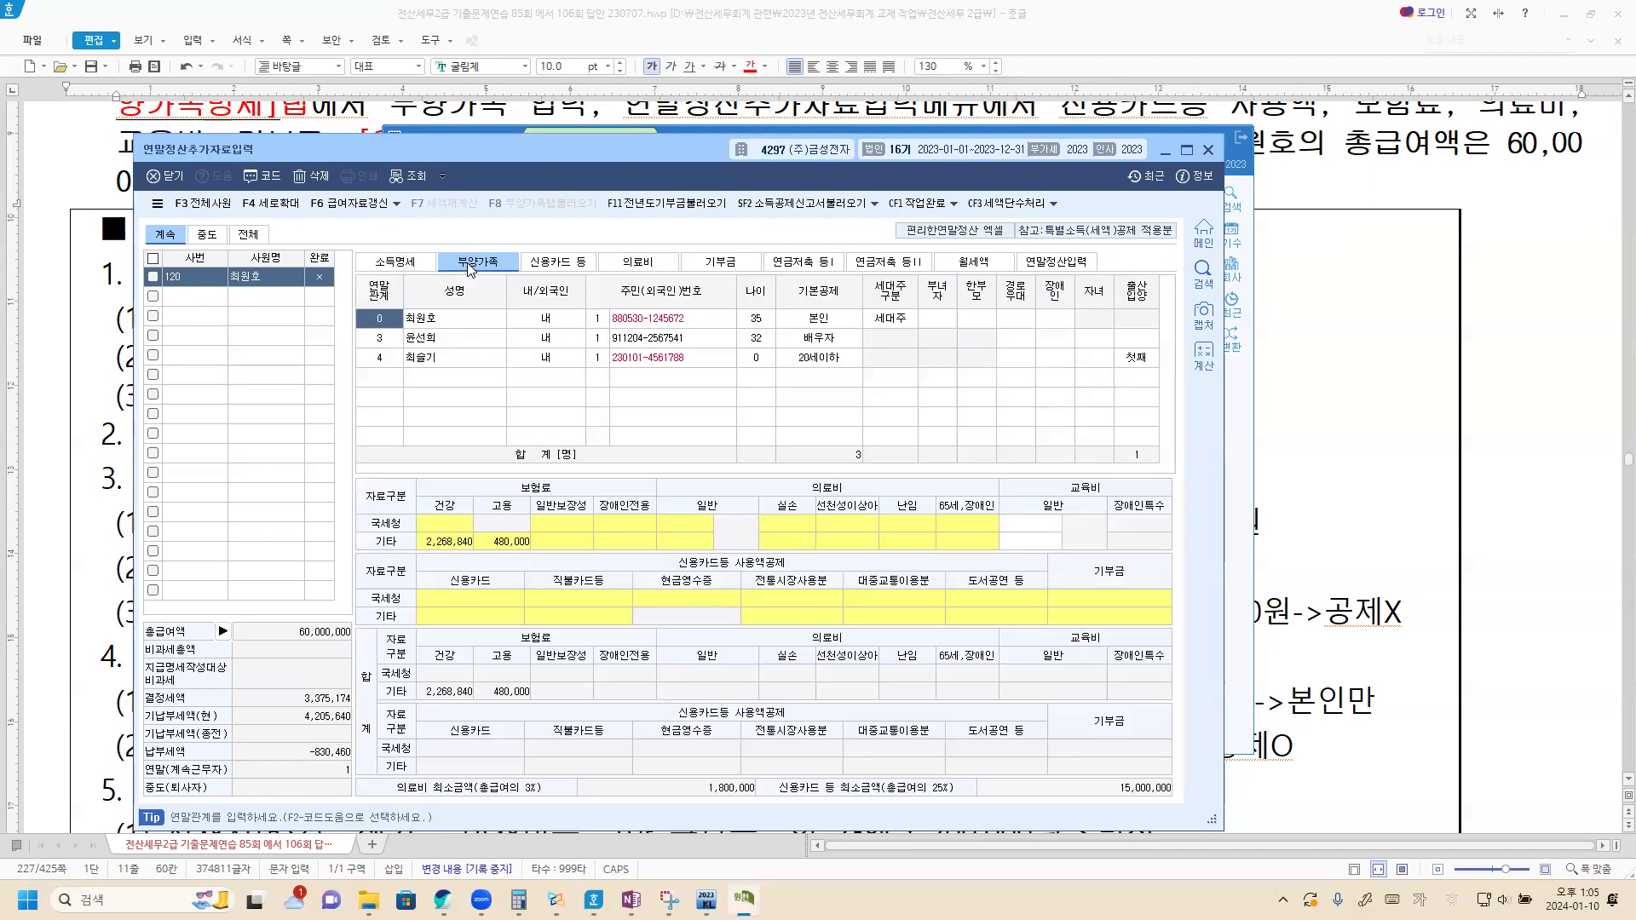
left_click(434, 320)
left_click(429, 341)
left_click(431, 357)
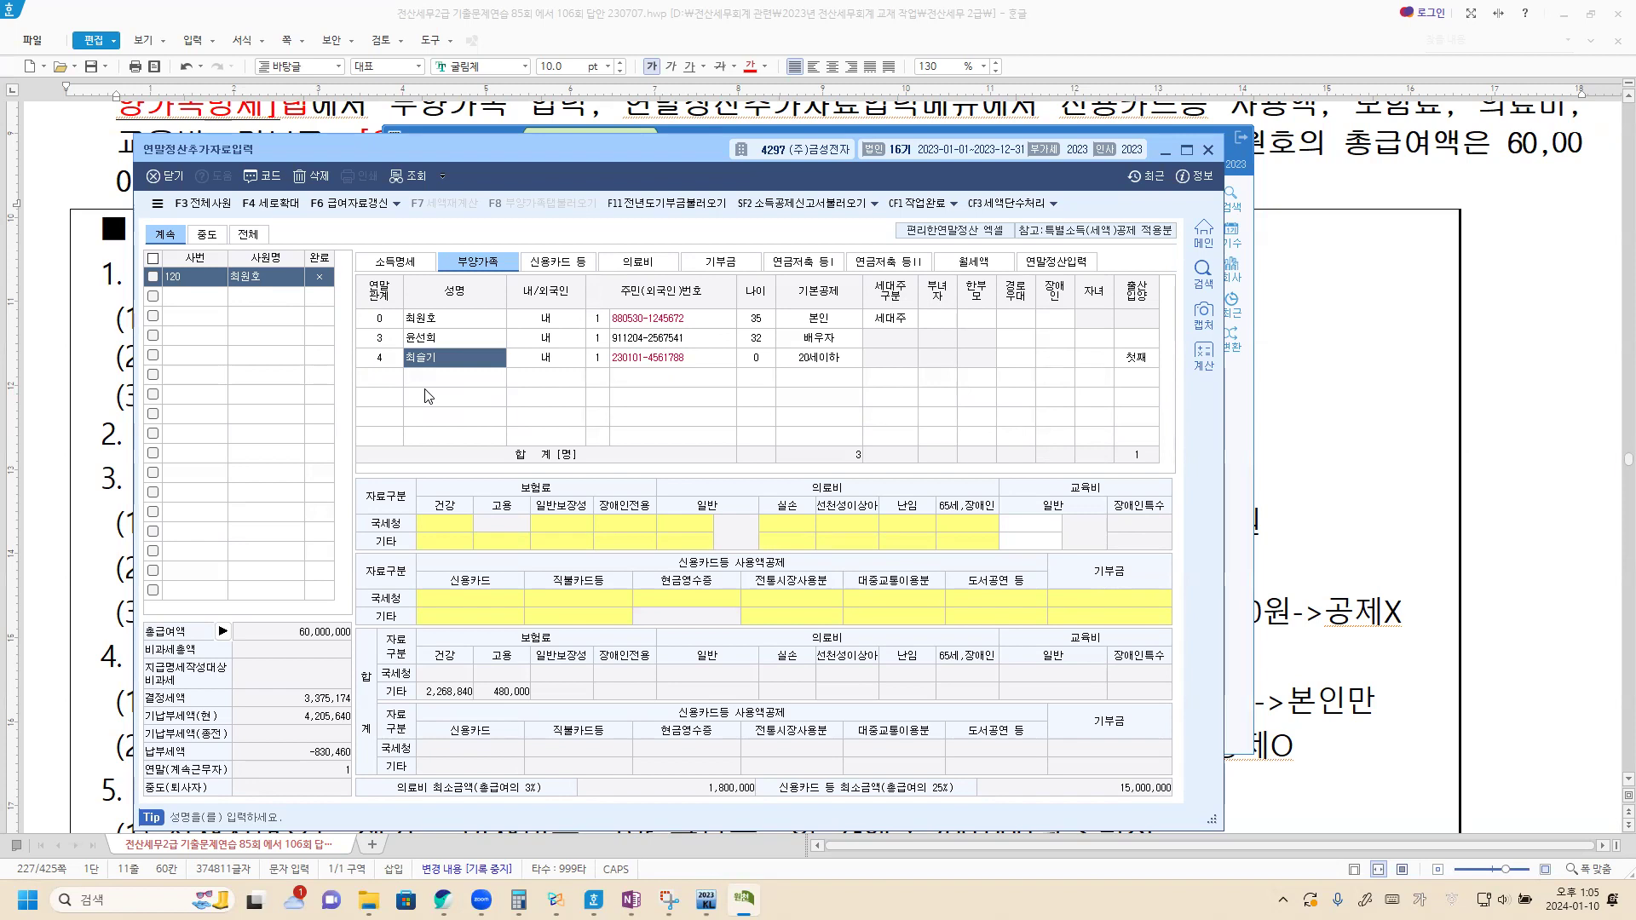
left_click(1321, 348)
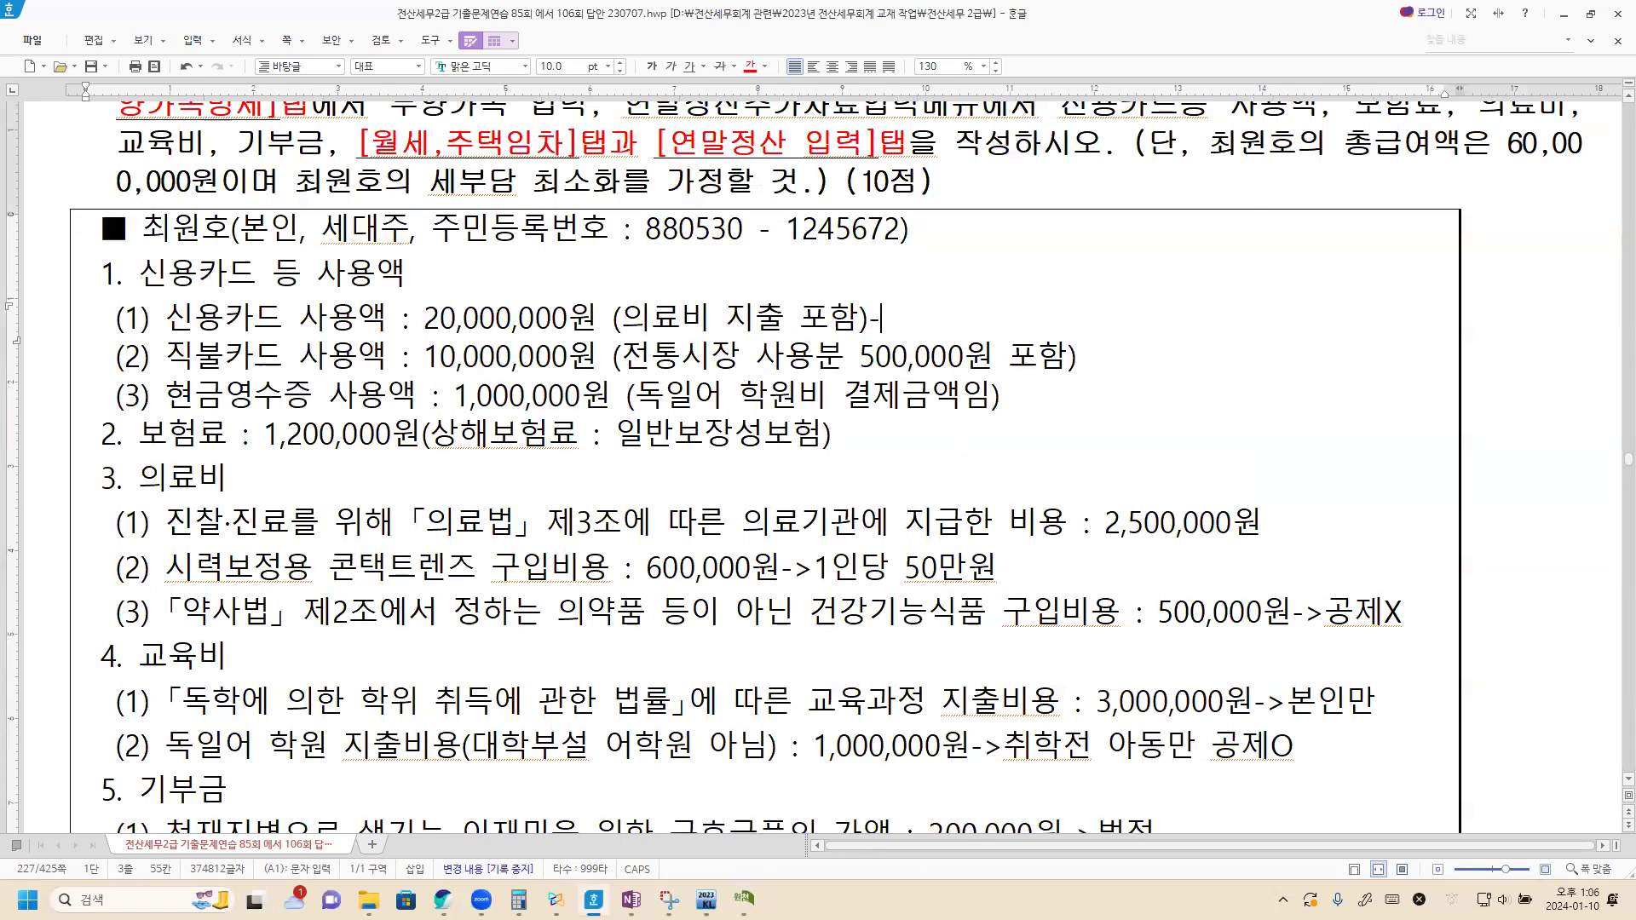
Step: Fix the trailing arrow on credit-card line (1) and scroll down to the ※ 모자보건법 note
type(">")
key("BackSpace")
key("BackSpace")
scroll(563, 408, "down", 10)
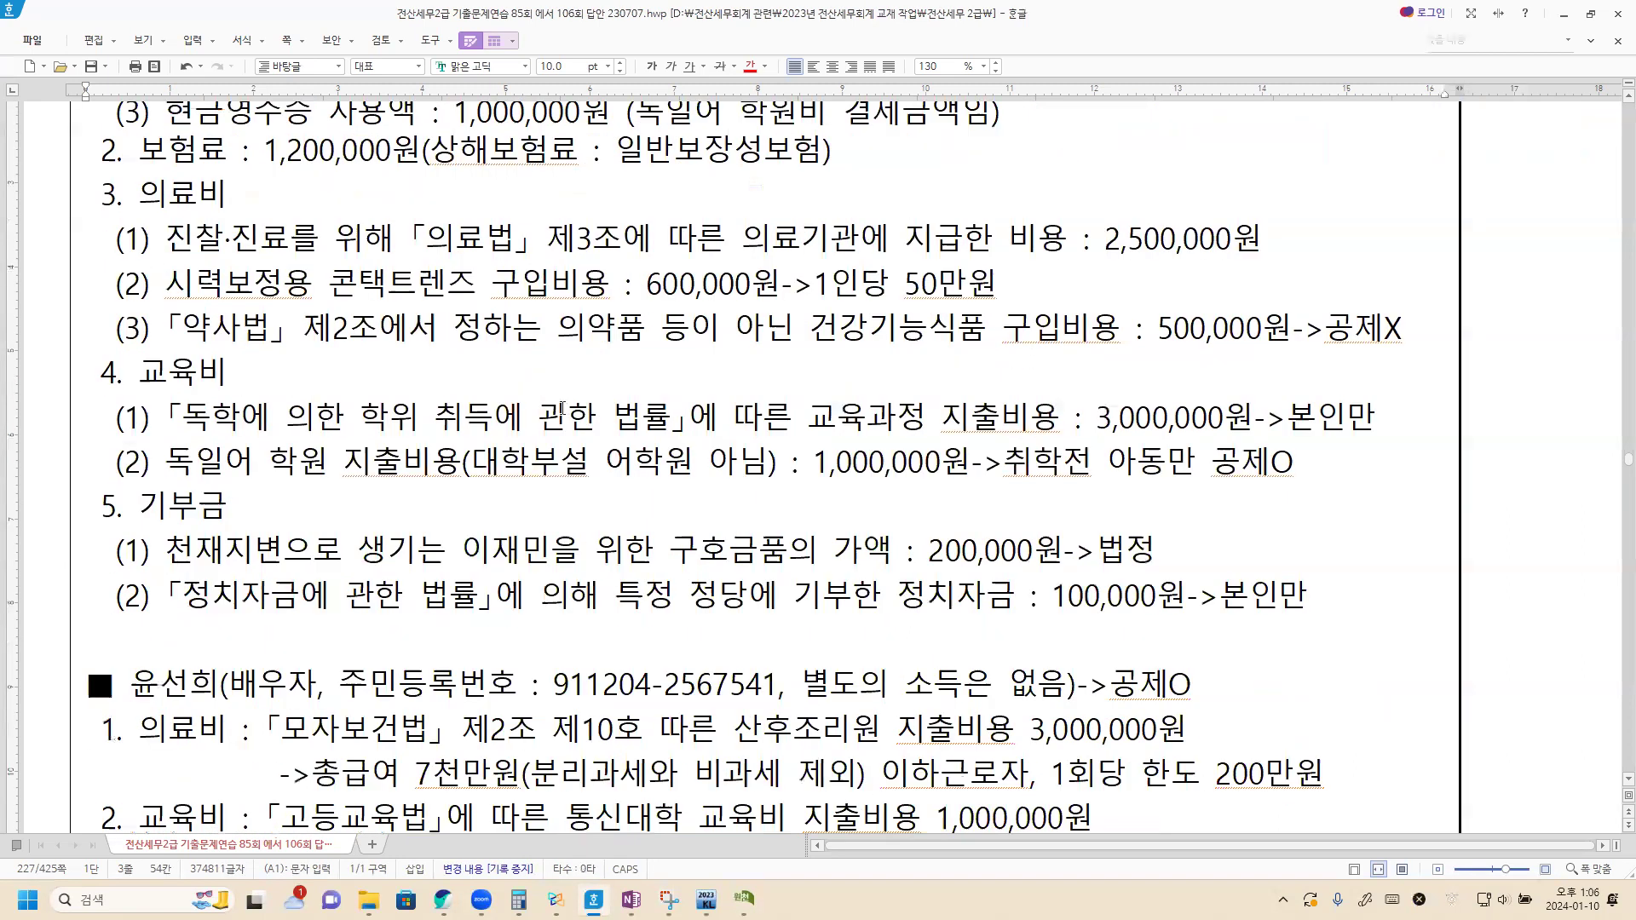
scroll(563, 408, "down", 12)
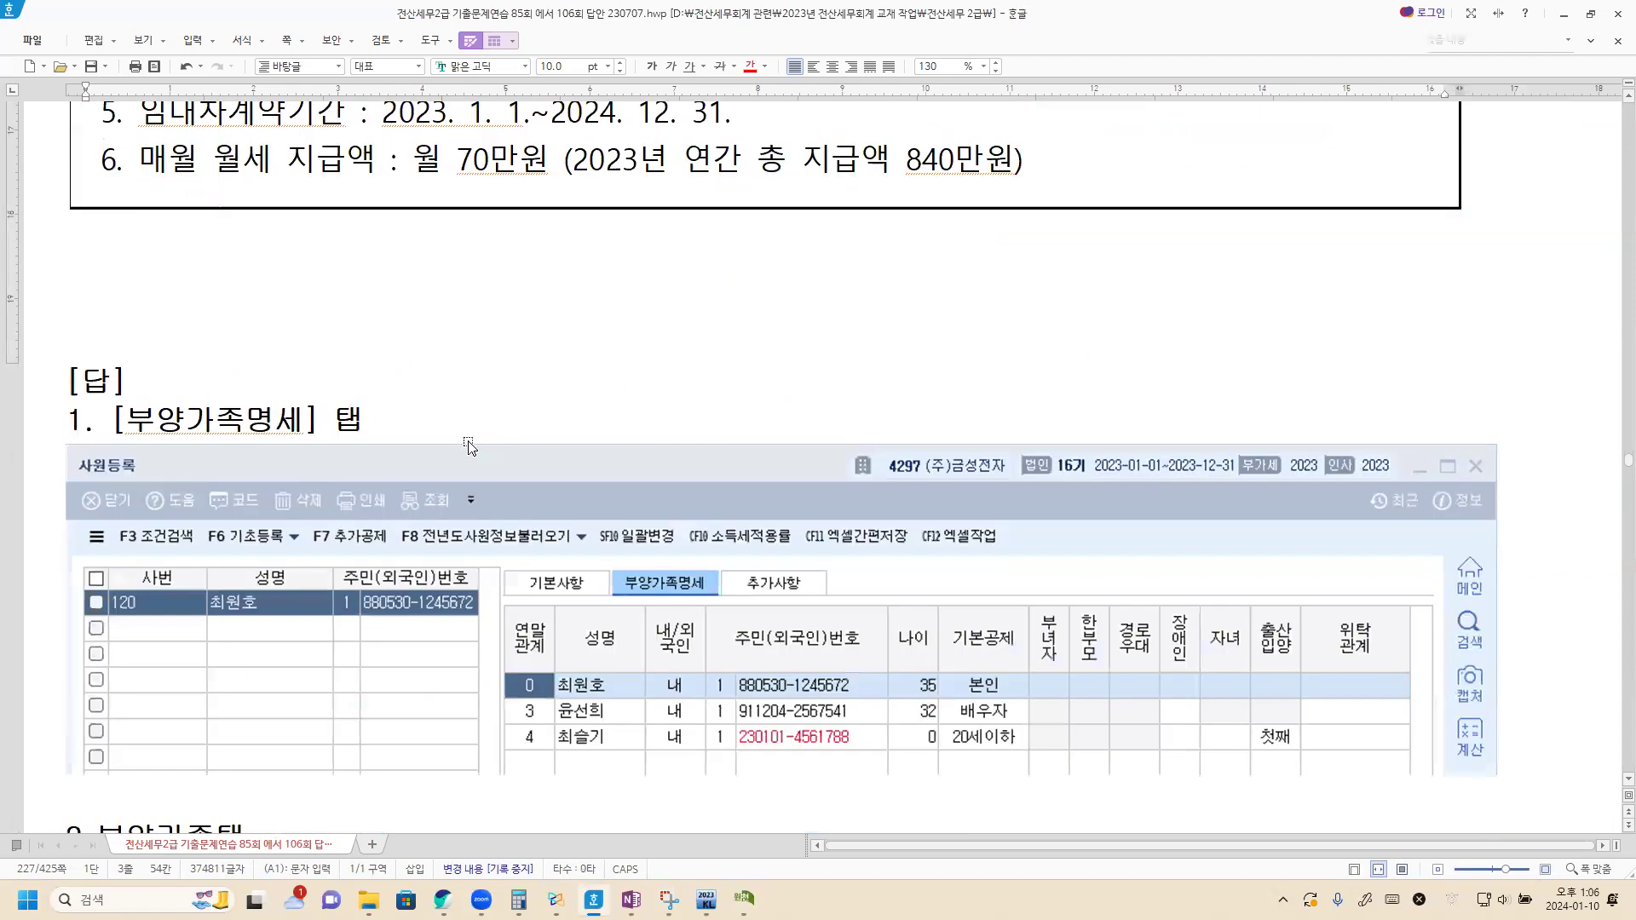
scroll(469, 445, "down", 15)
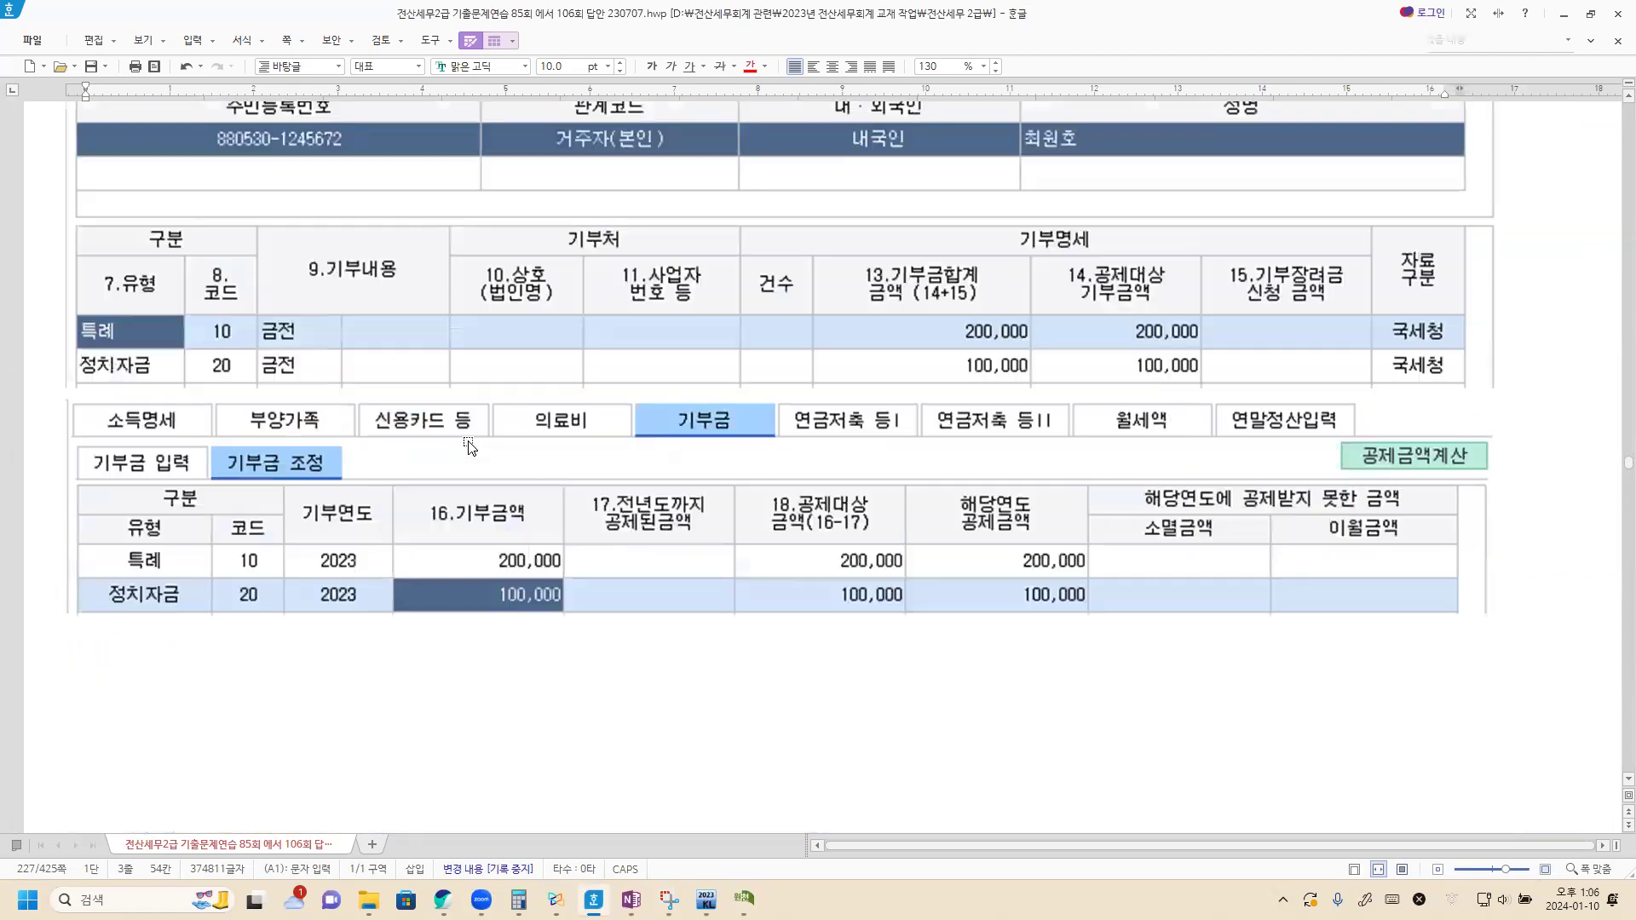
scroll(469, 445, "down", 8)
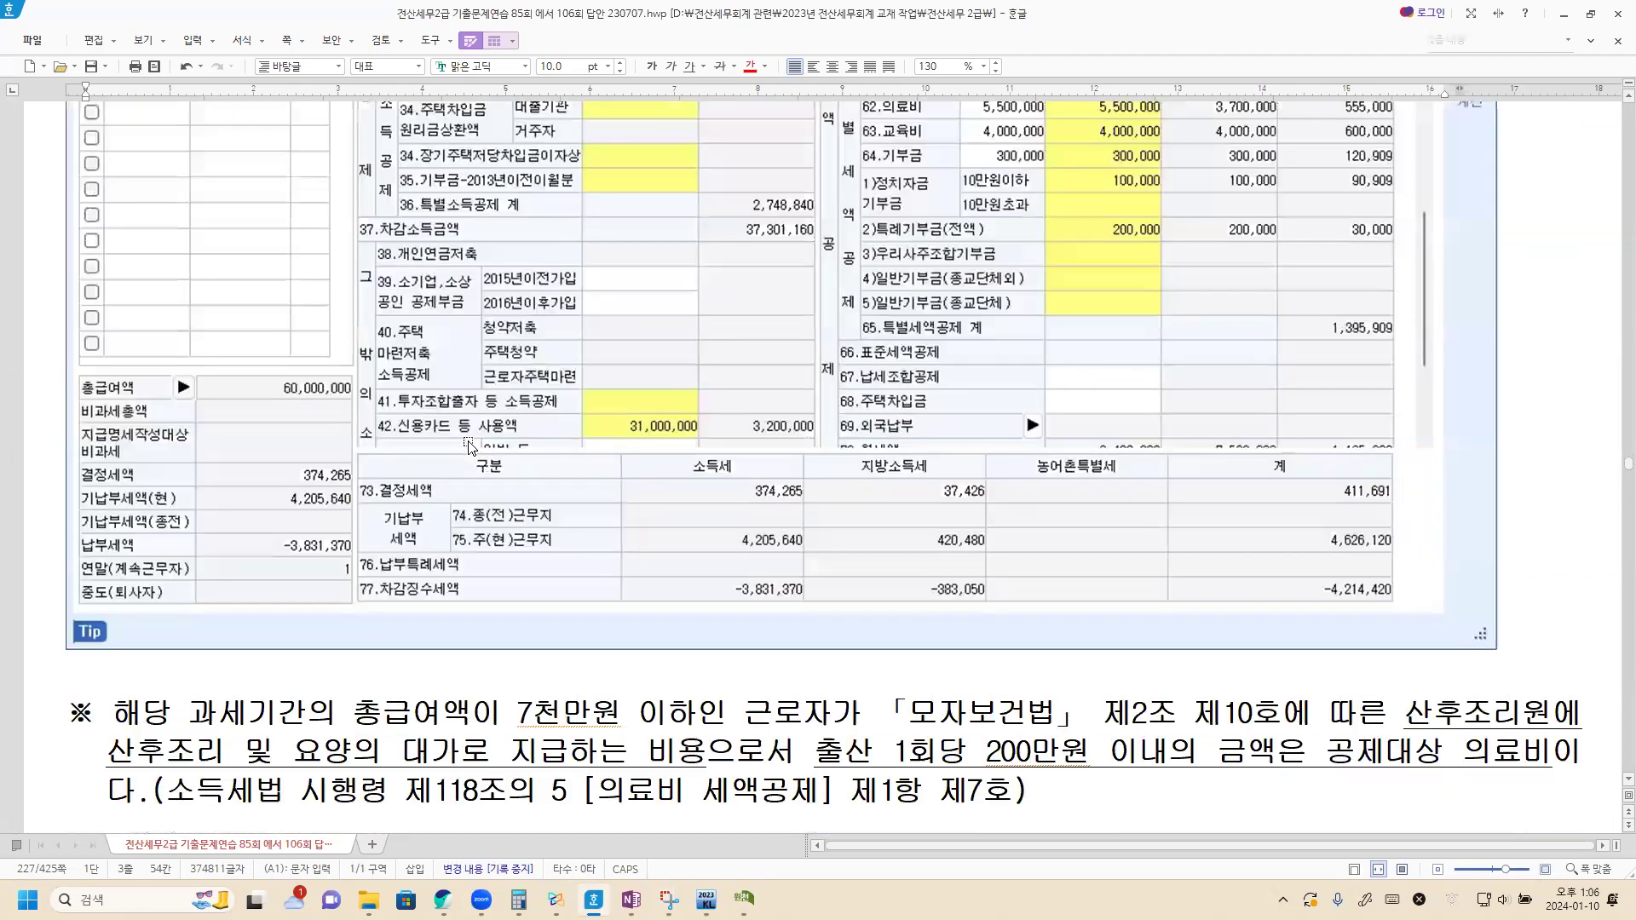
scroll(468, 447, "down", 6)
Step: Type the note '*신용카드등 사용액 공제와 중복공제 가능한 경우' listing 1)의료비 세액공제 and 2)교육비 세액공제
left_click(113, 320)
type("*신용")
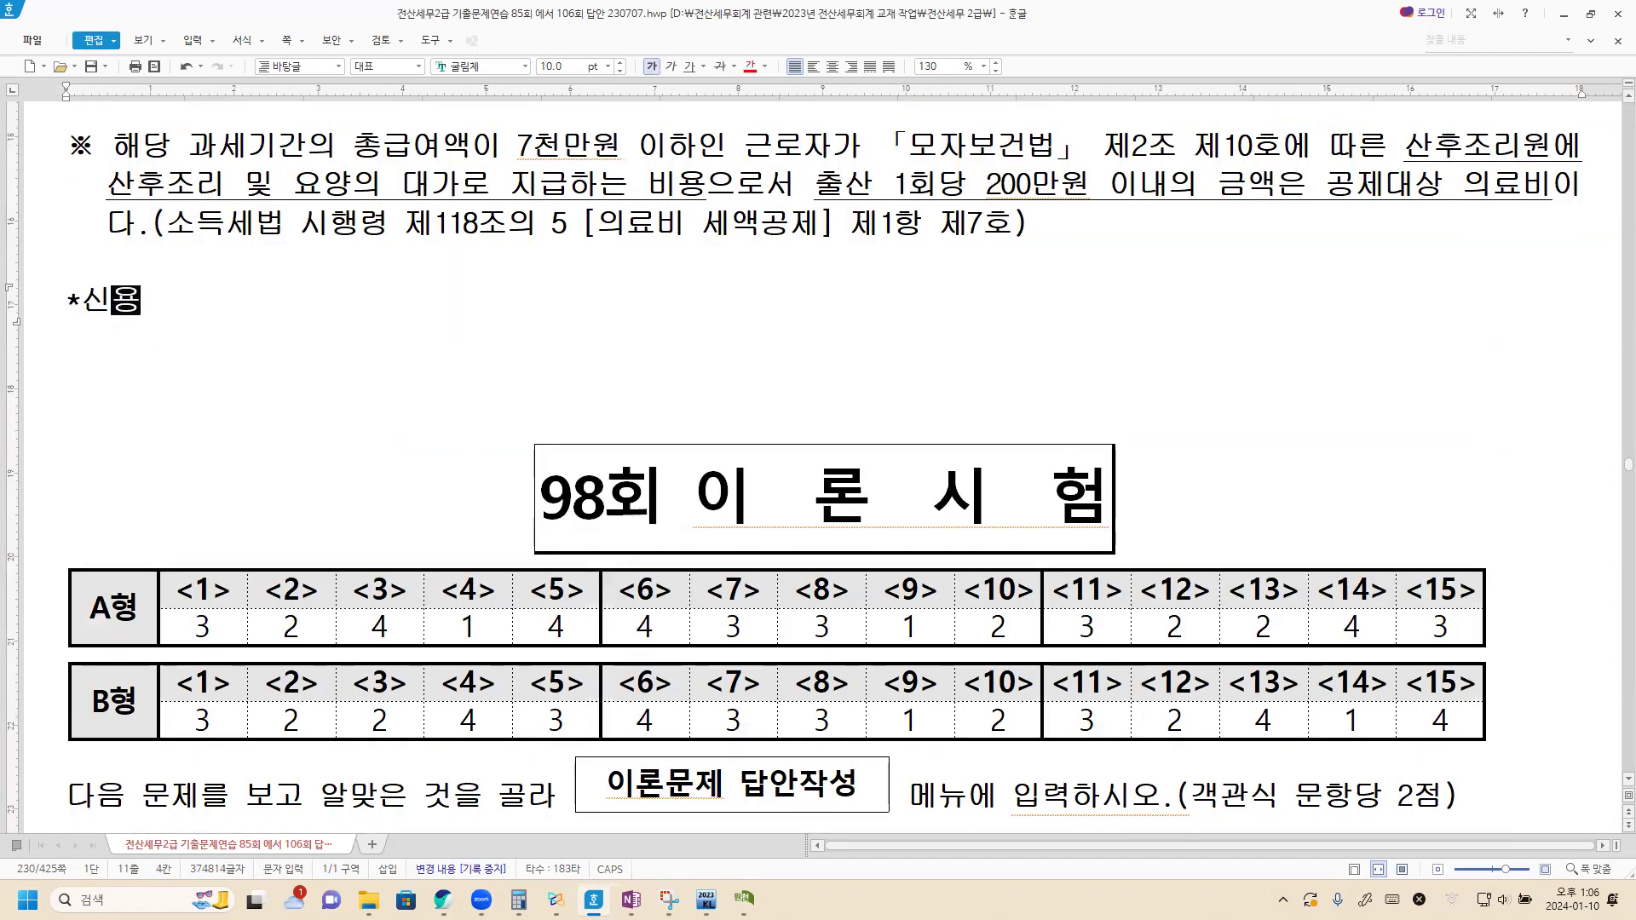
type("카드등 사용액 공젱")
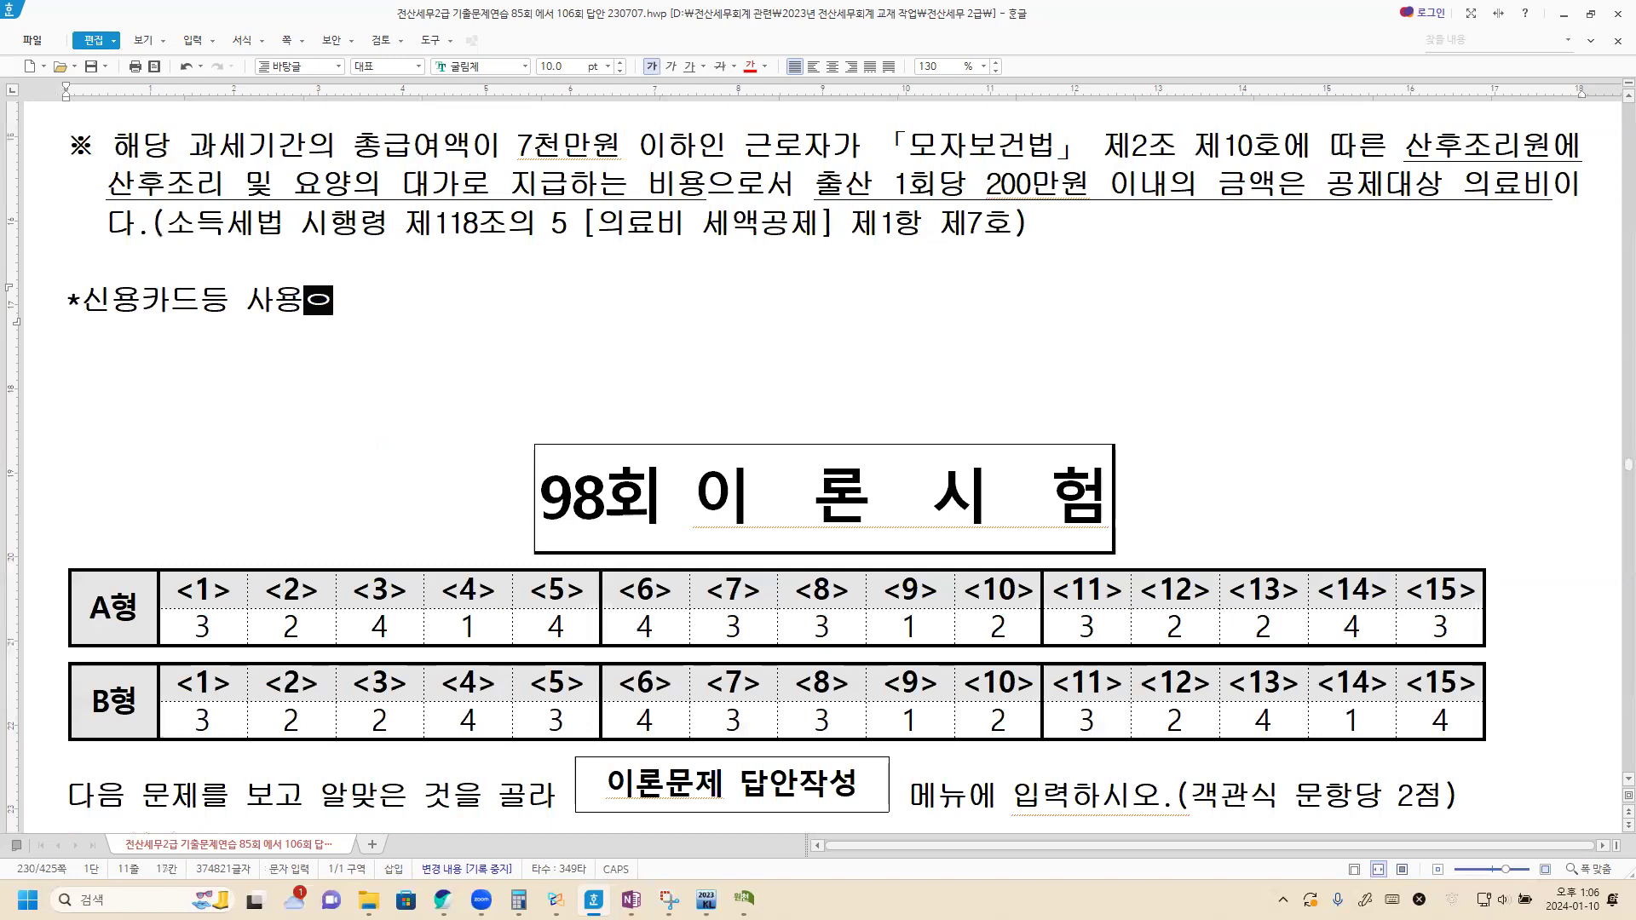
type("와 중복공제 ")
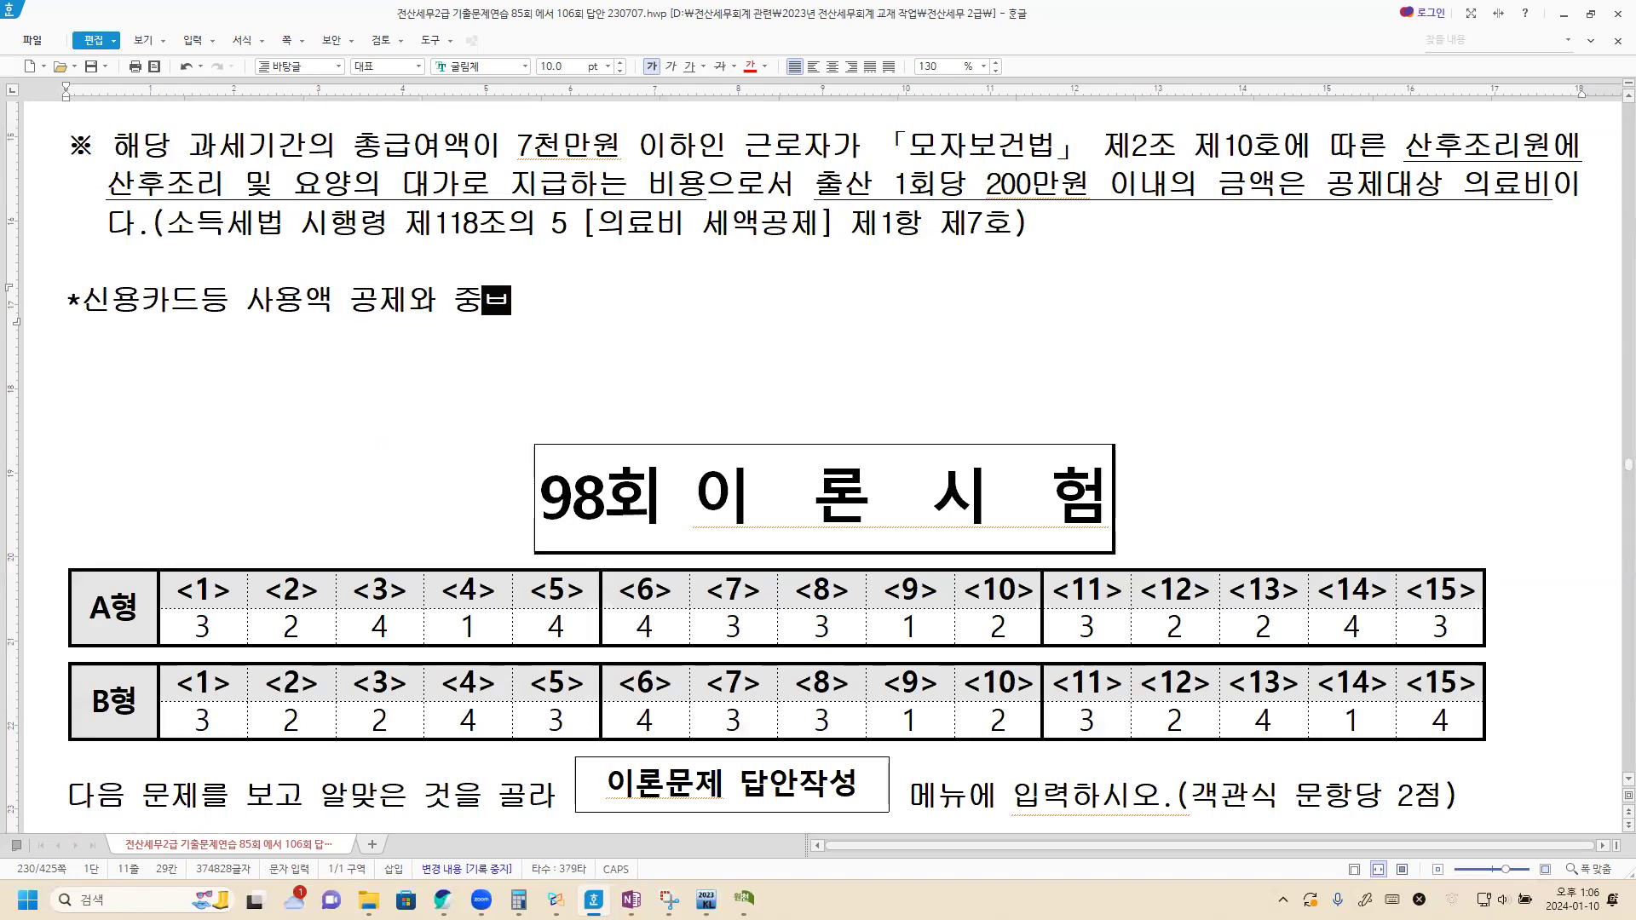
type("가능한 경우")
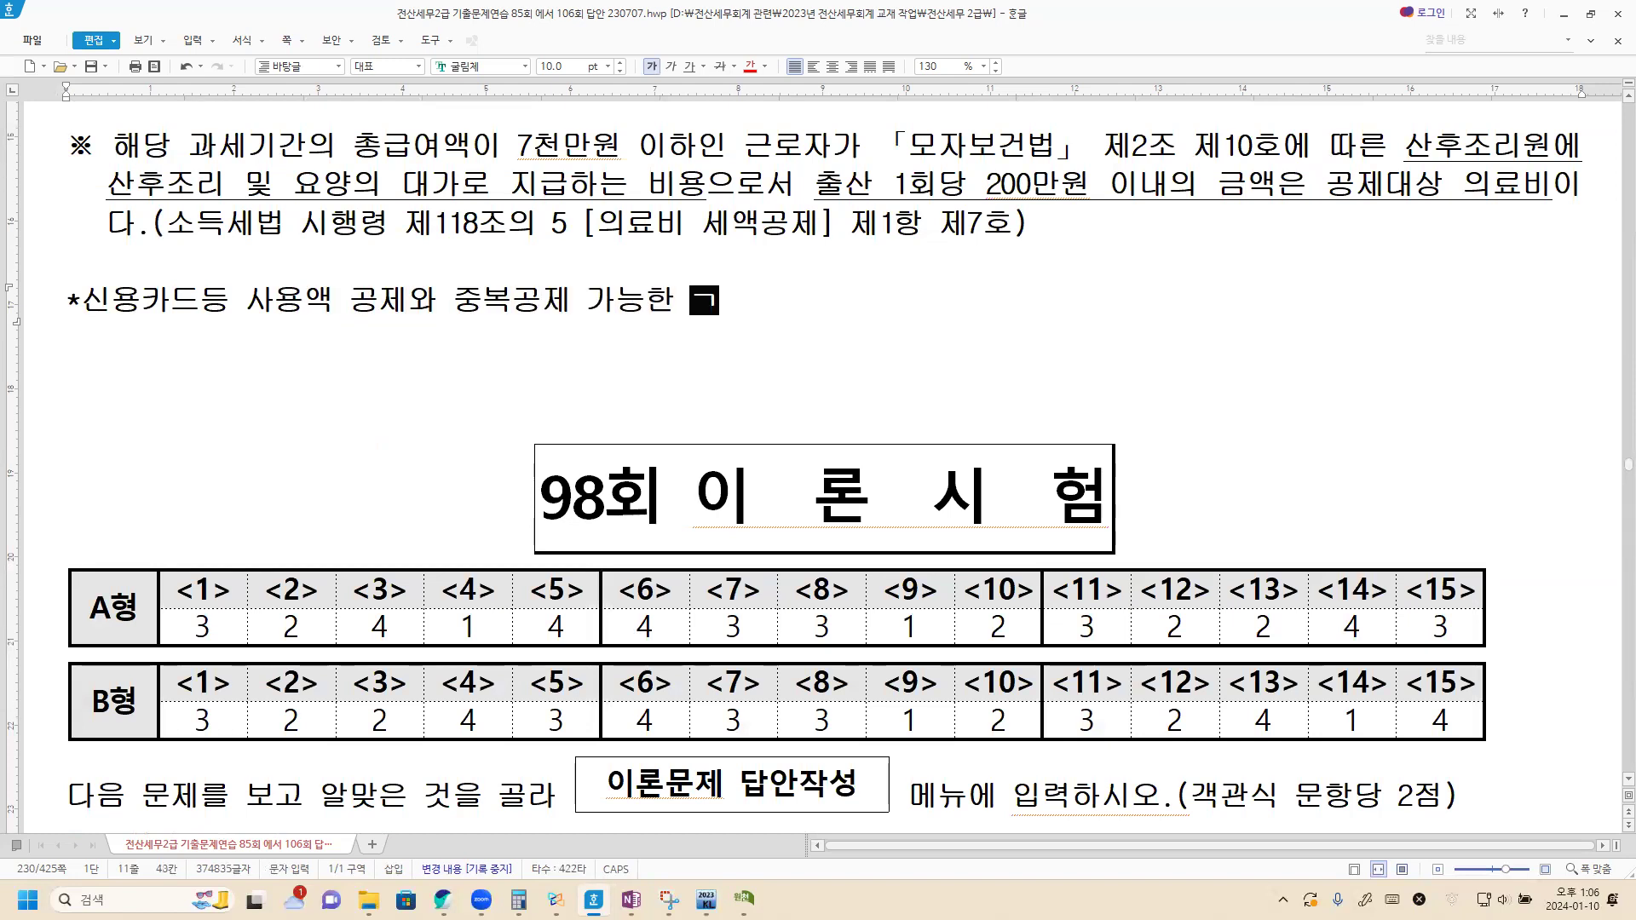
key("Return")
type("1")
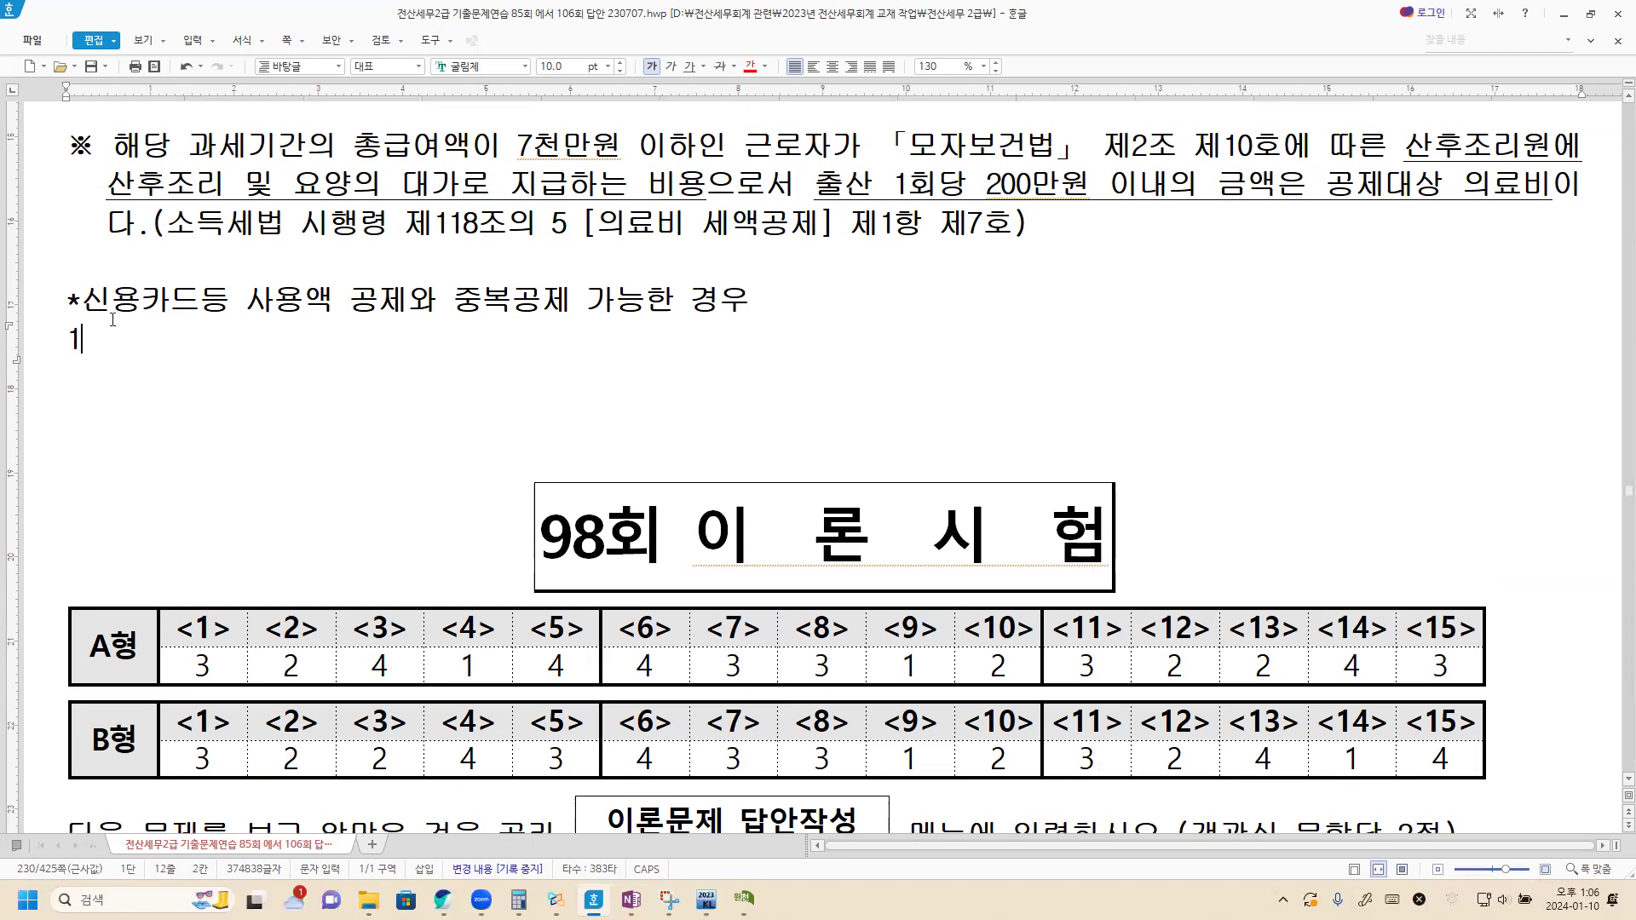
type(")의료비 세액공제")
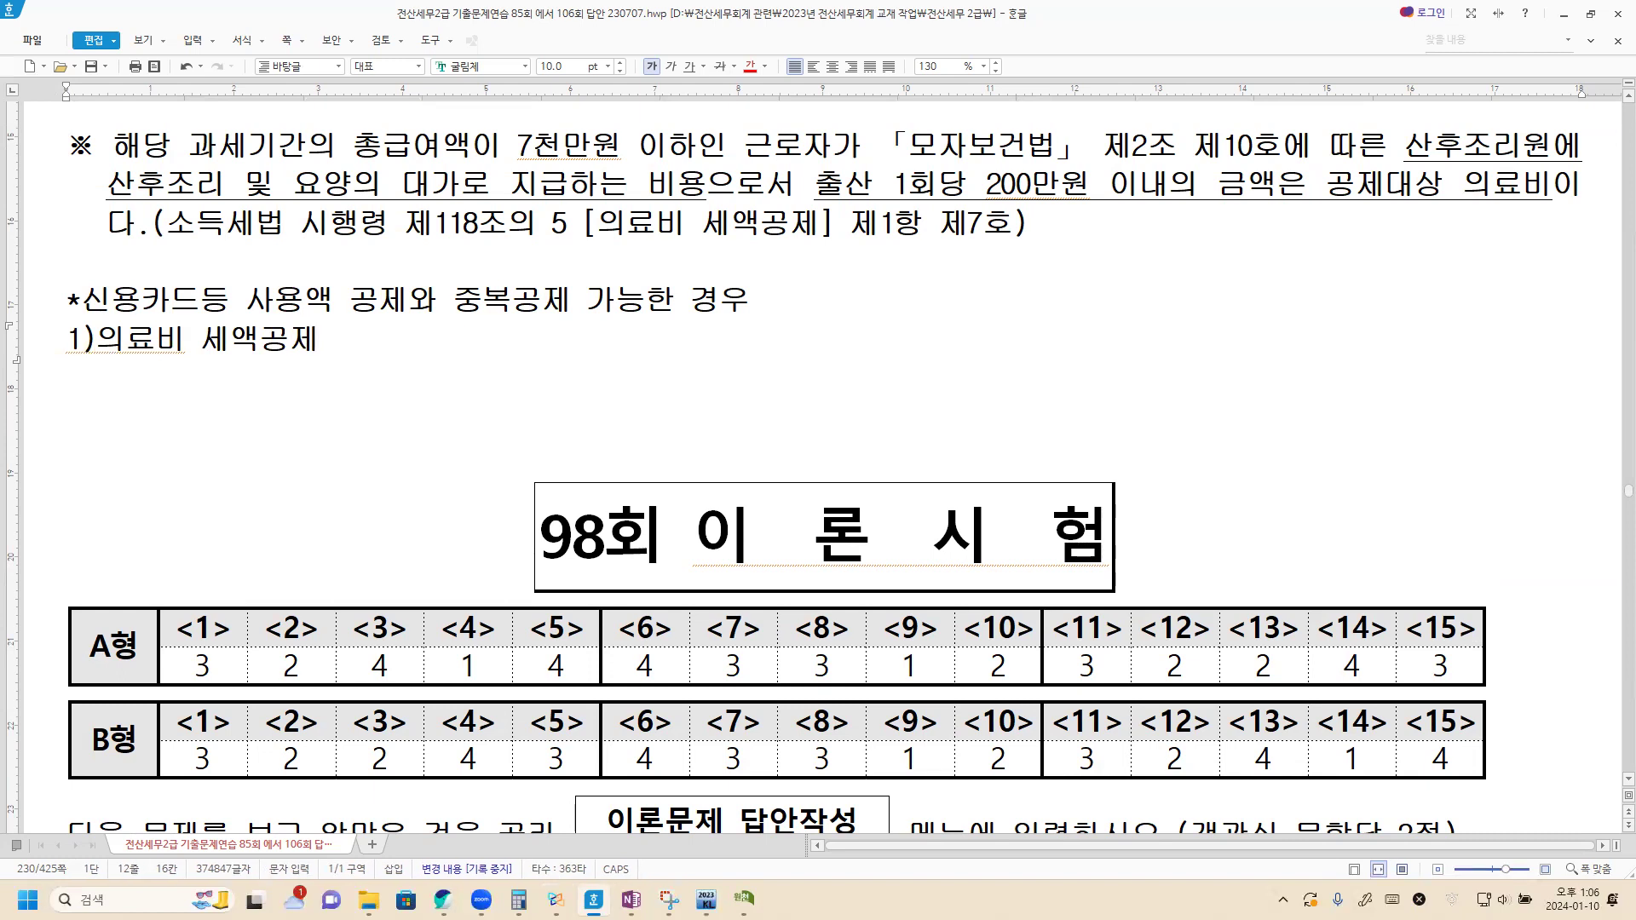
key("Return")
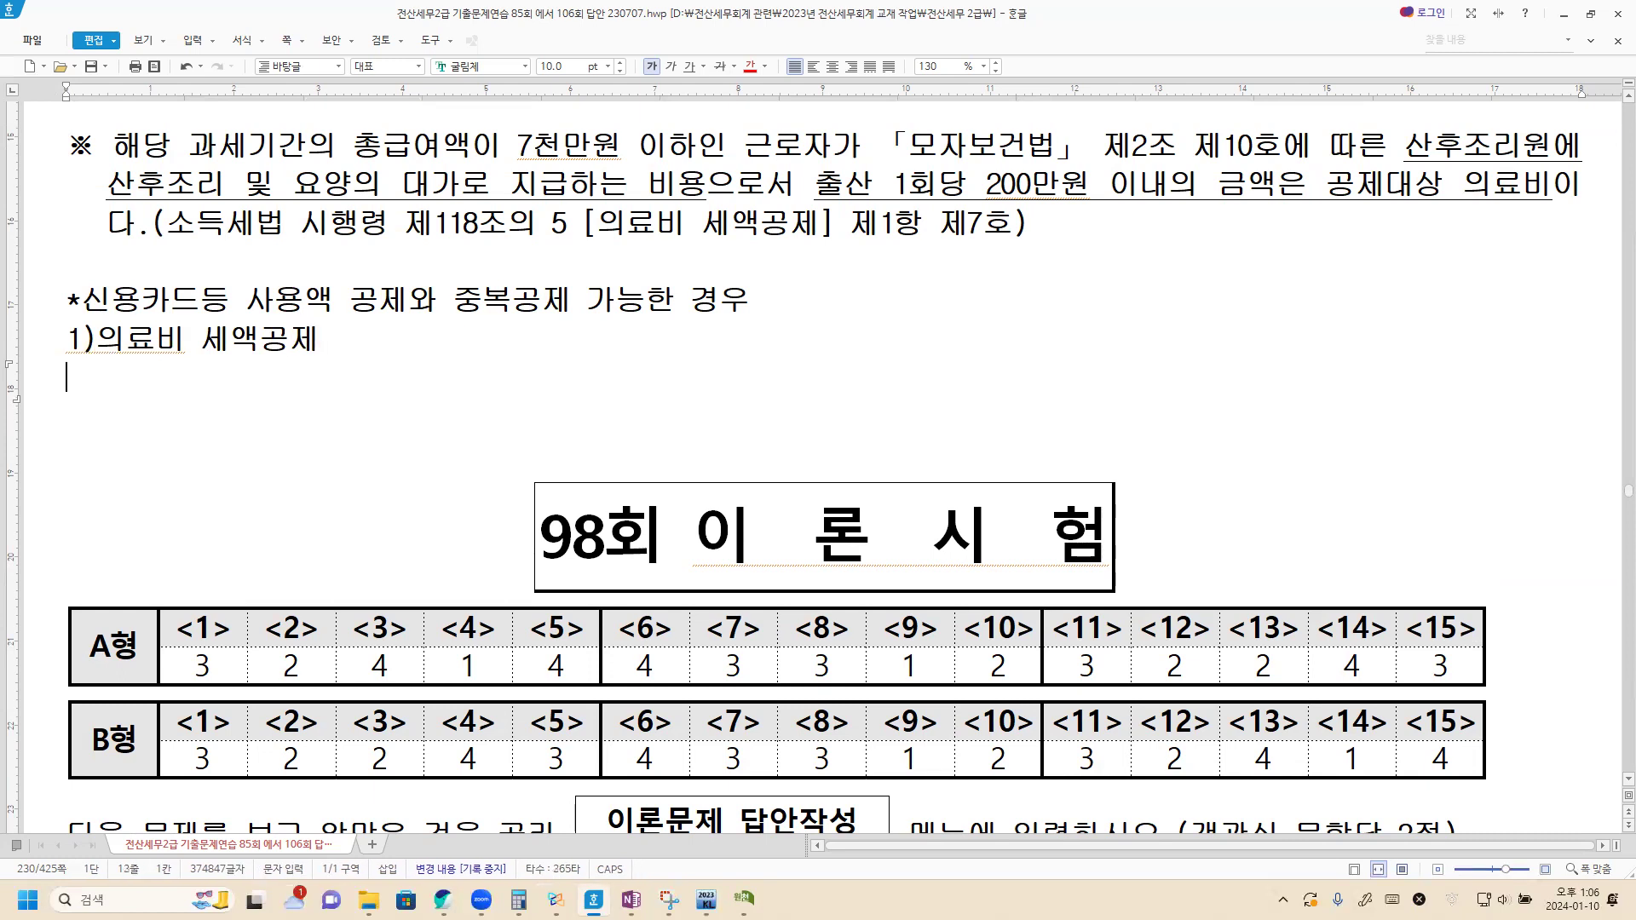
type("2)교육비 세액")
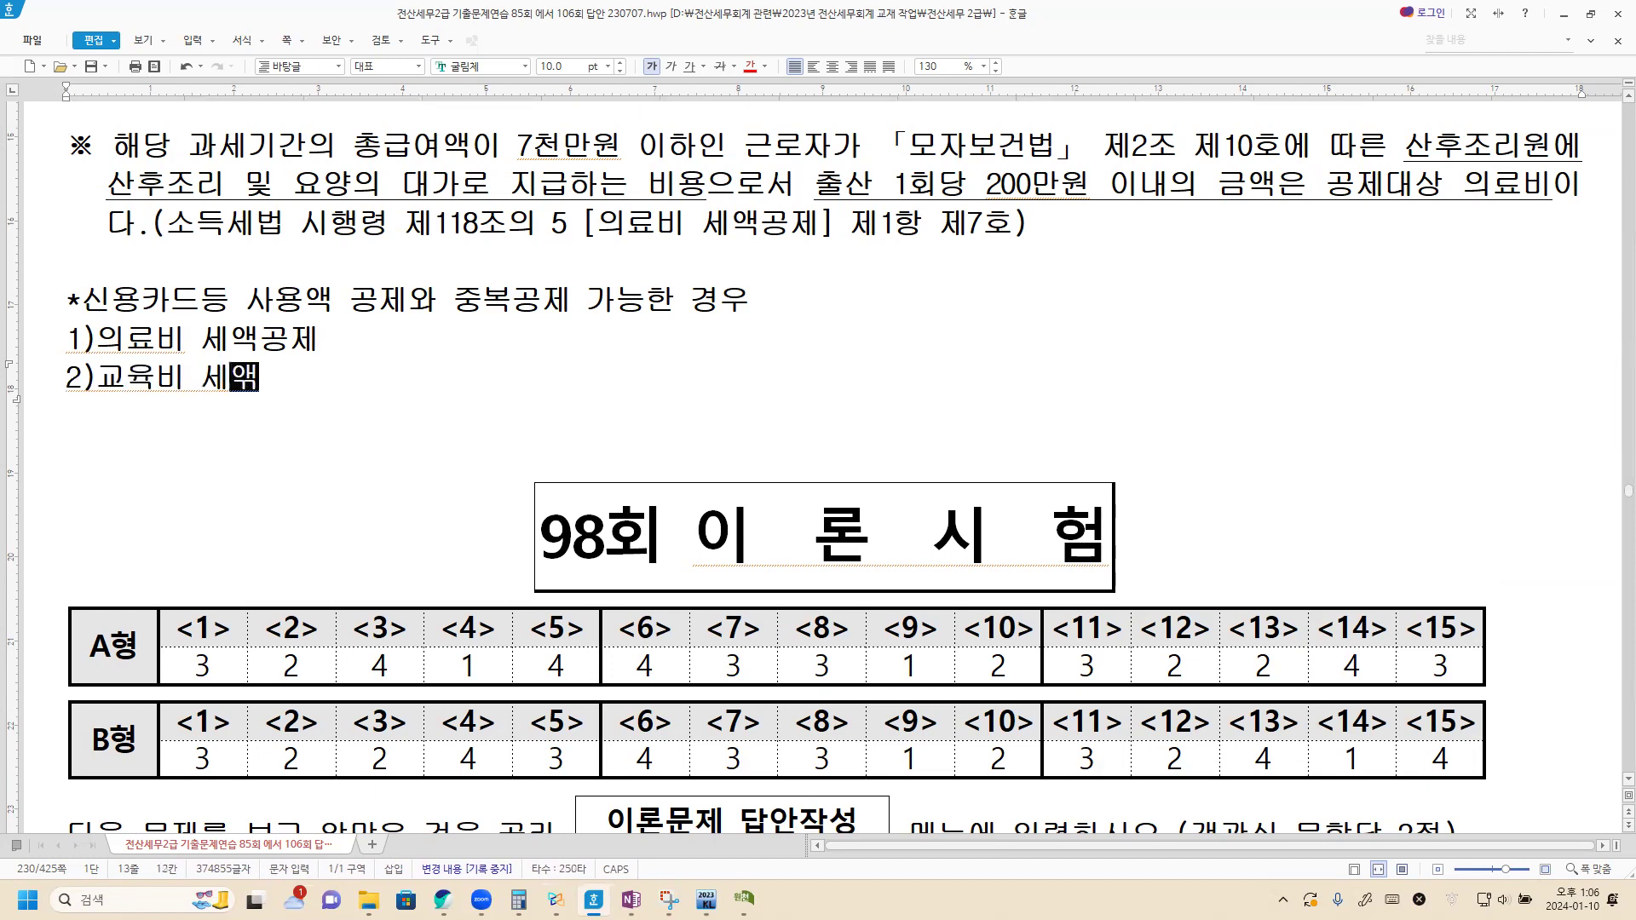
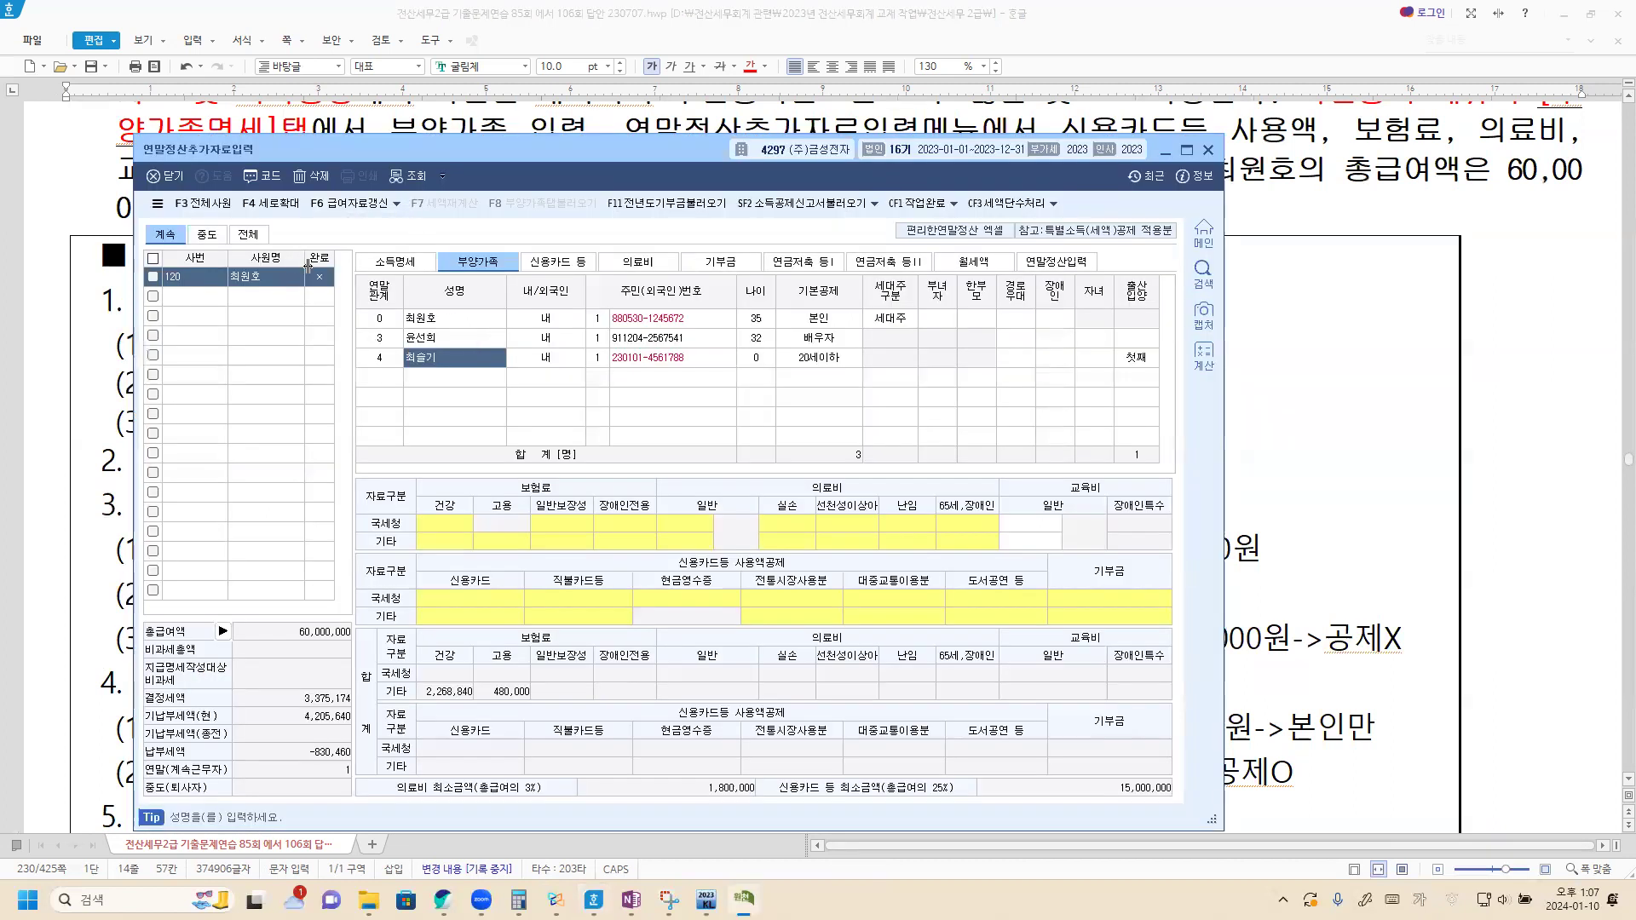
Step: Switch to the 신용카드 등 card usage sheet in the year-end settlement window
left_click(560, 268)
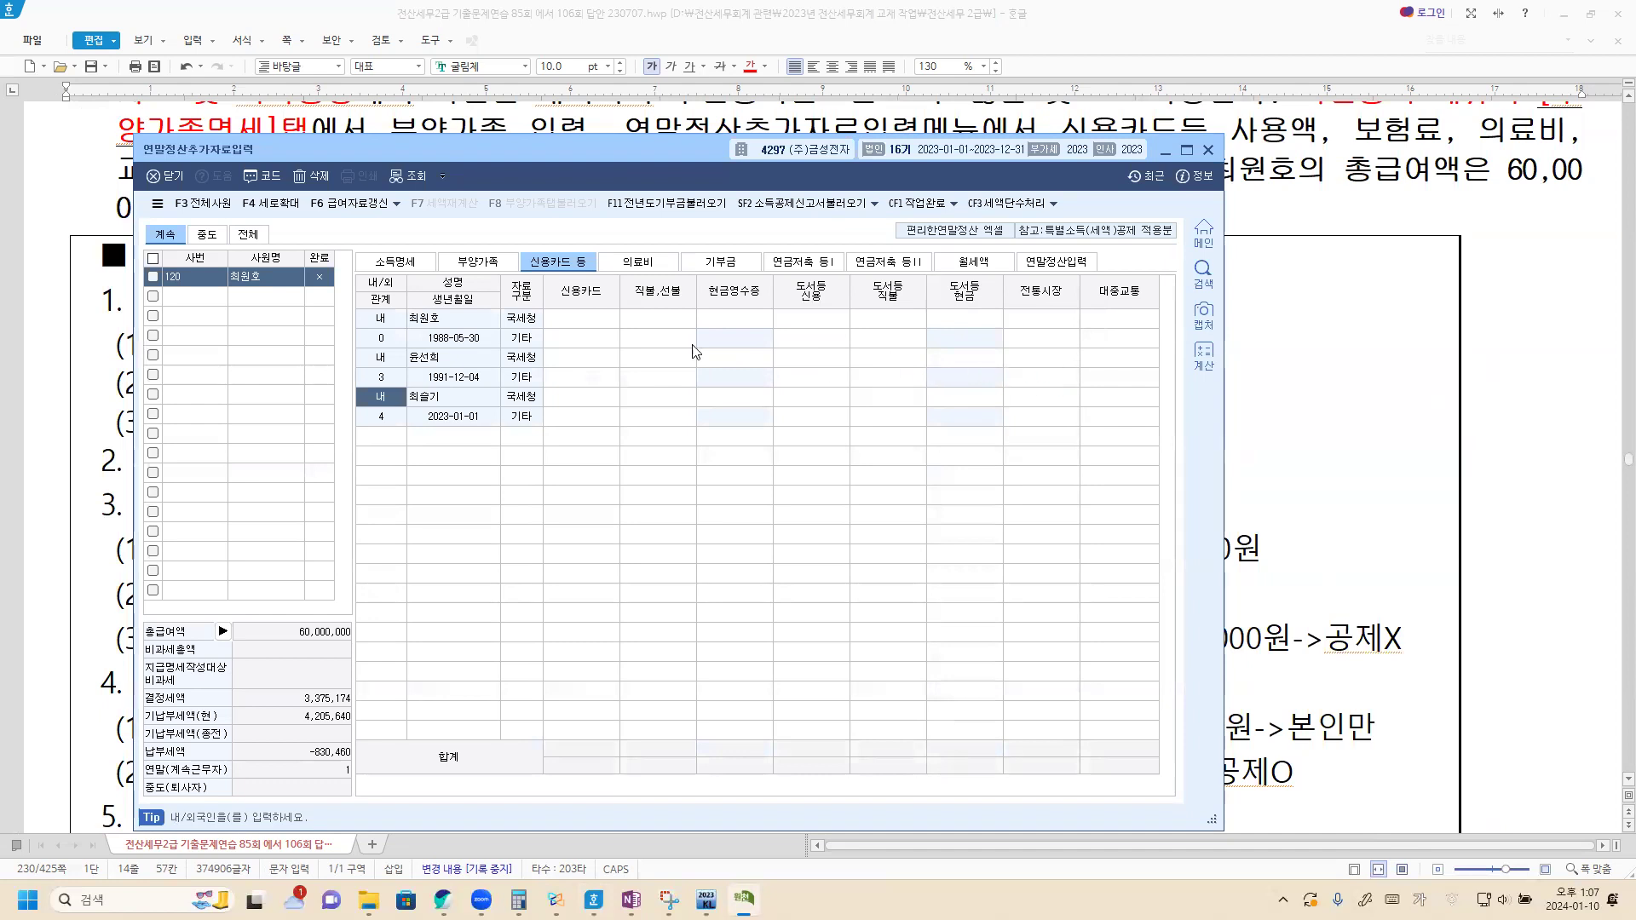
Step: Enter the employee's 20,000,000 credit, 9,500,000 debit, 1,000,000 cash-receipt and 500,000 market amounts
left_click(585, 324)
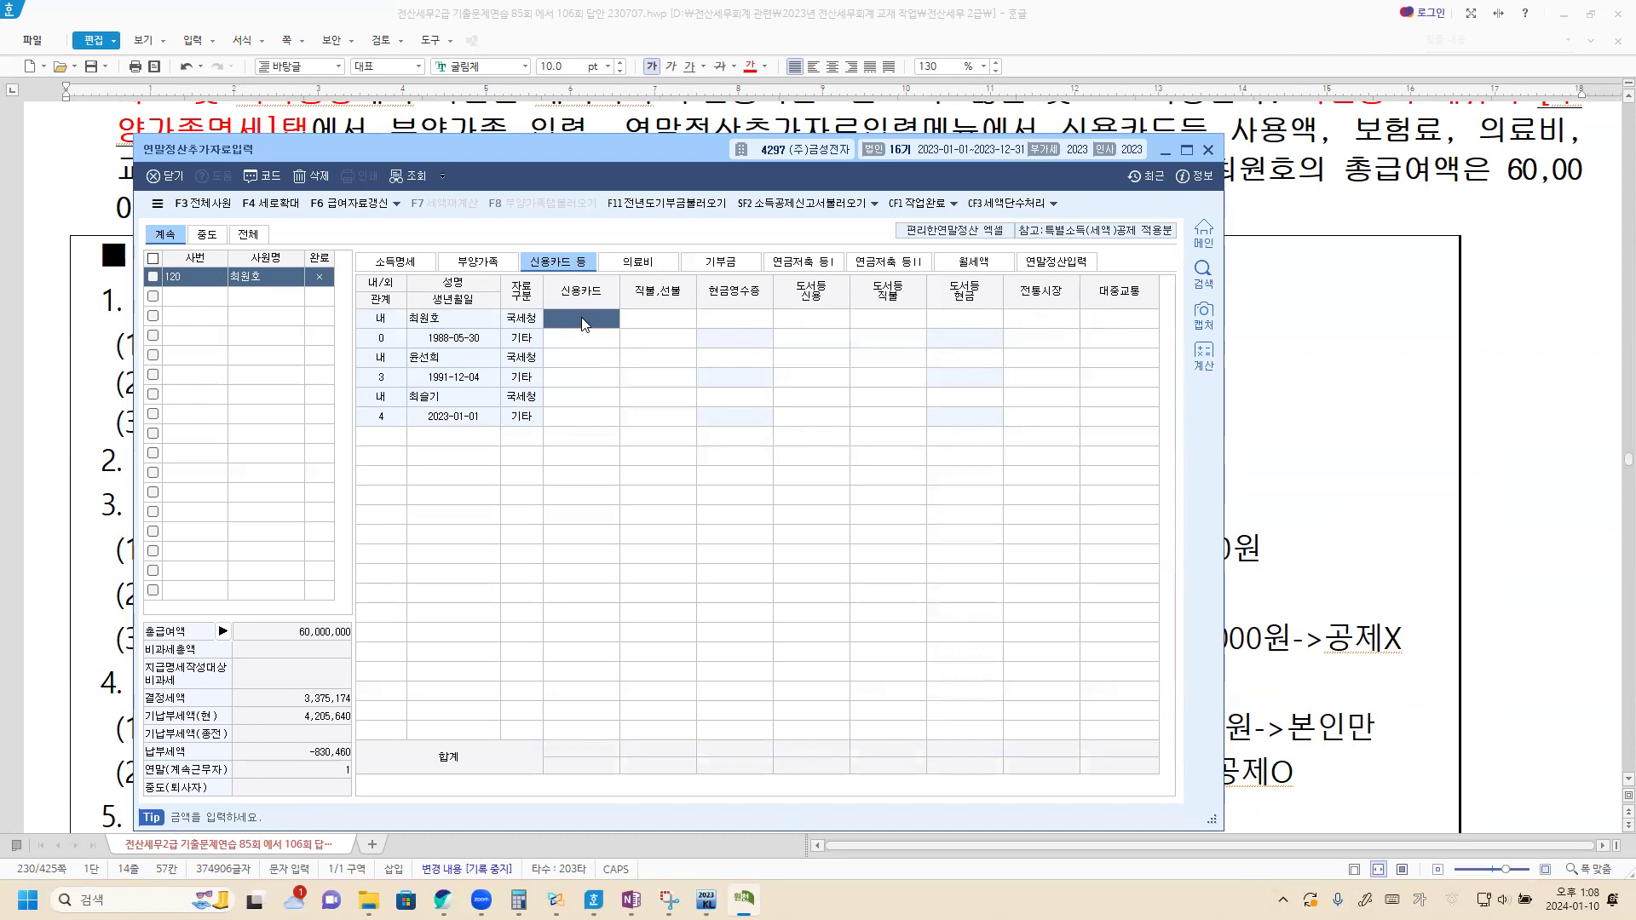
type("20000000")
key("Return")
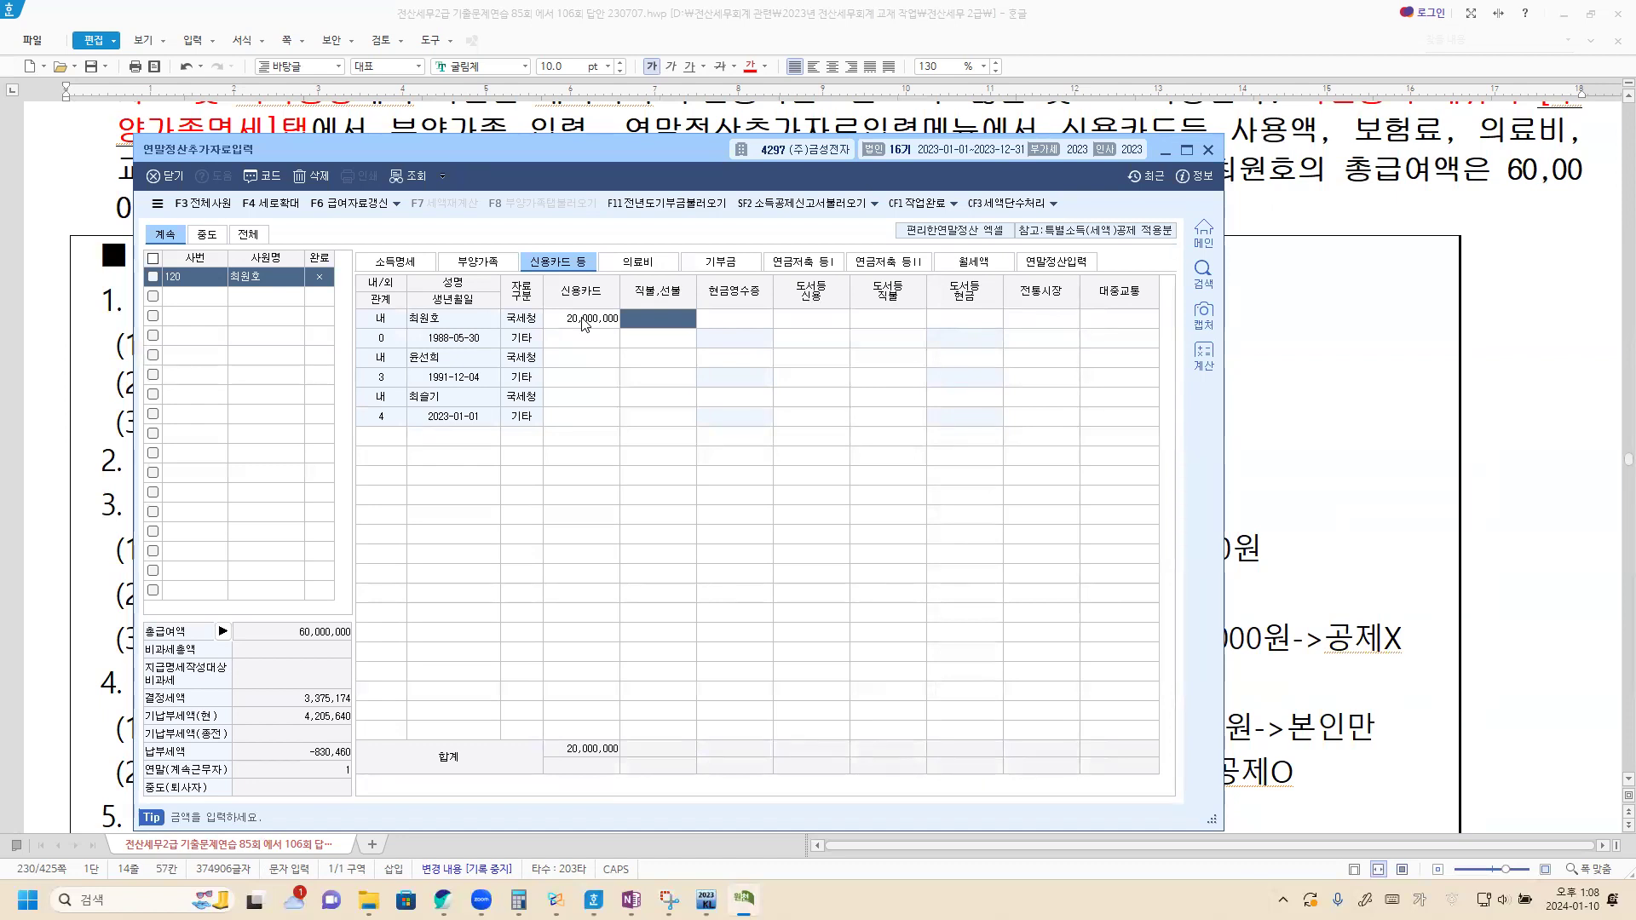
left_click(1061, 322)
type("5000000")
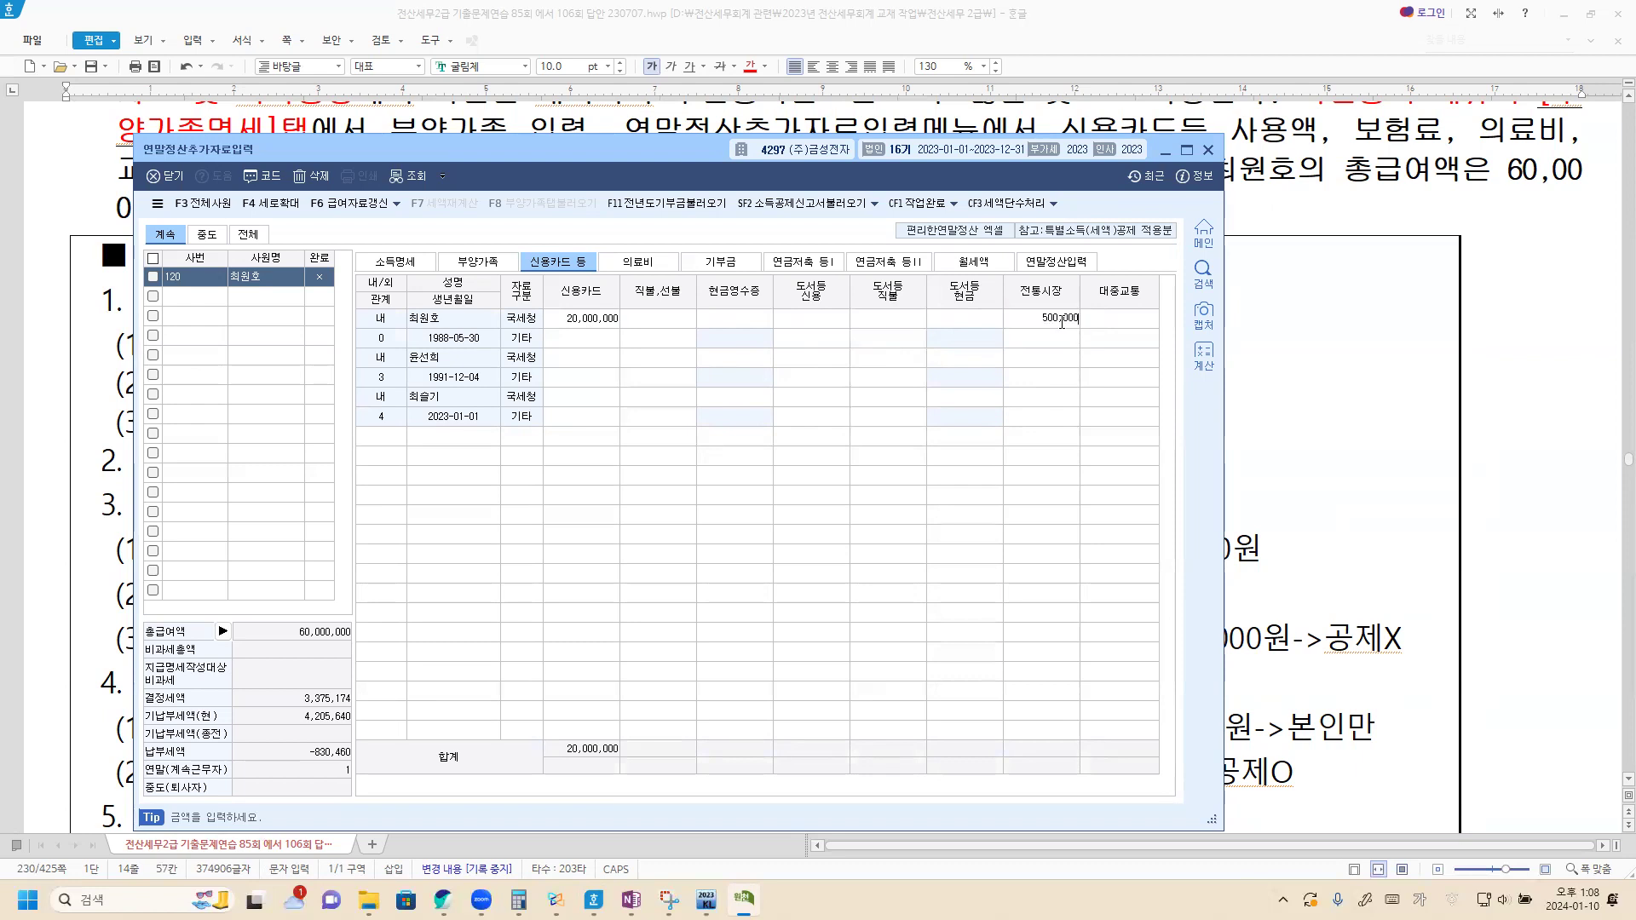
key("Return")
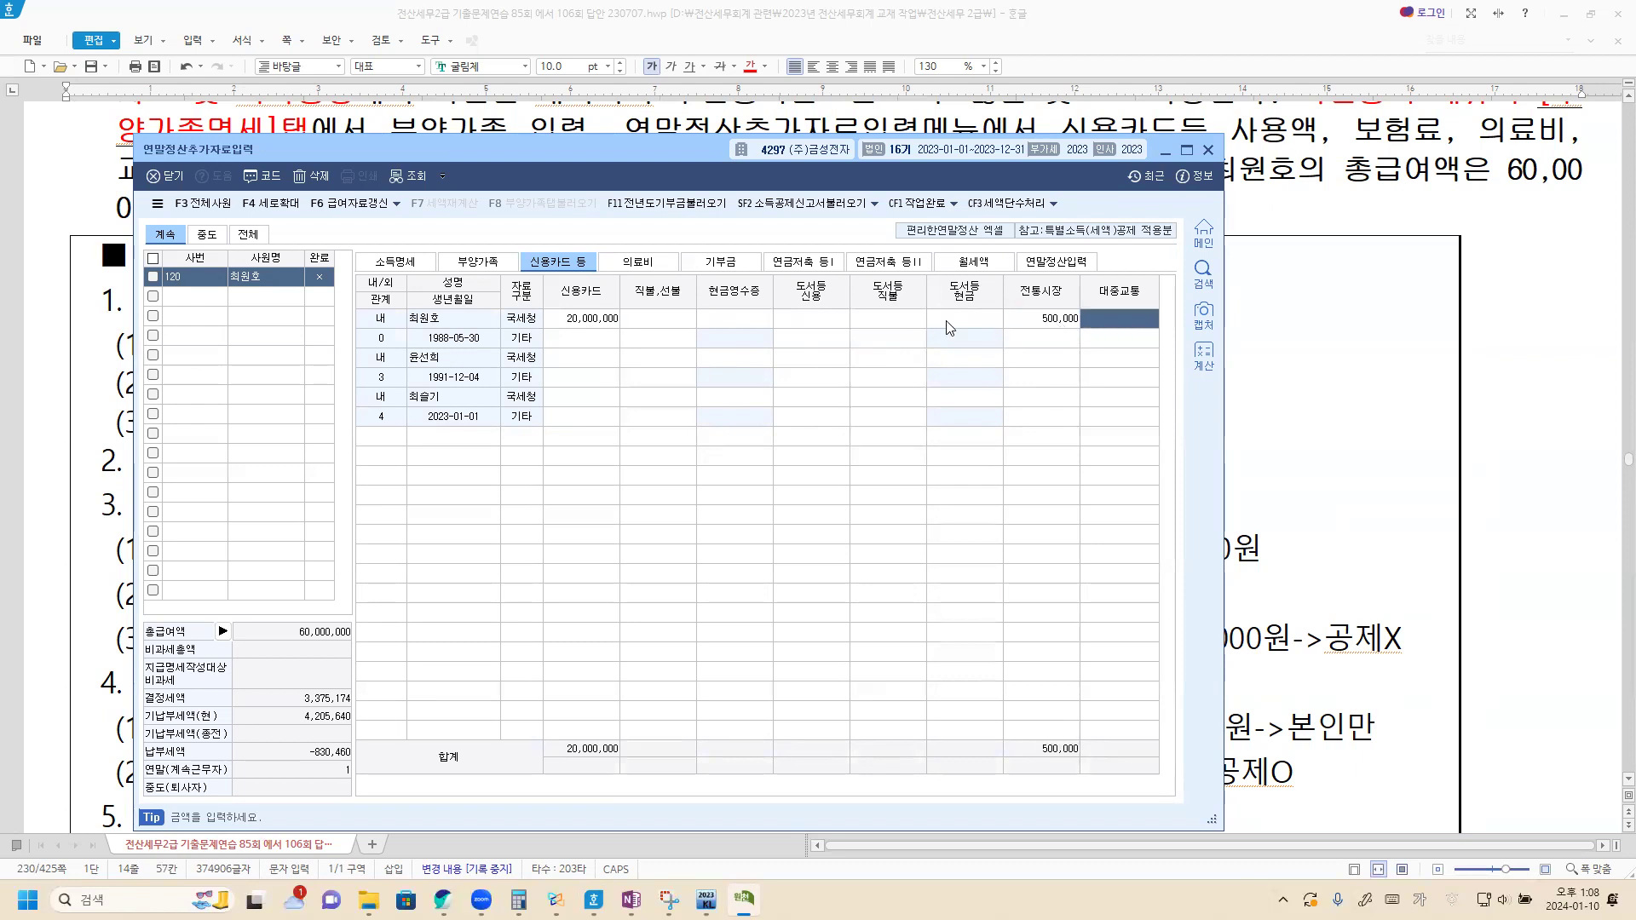
left_click(674, 328)
type("9500000")
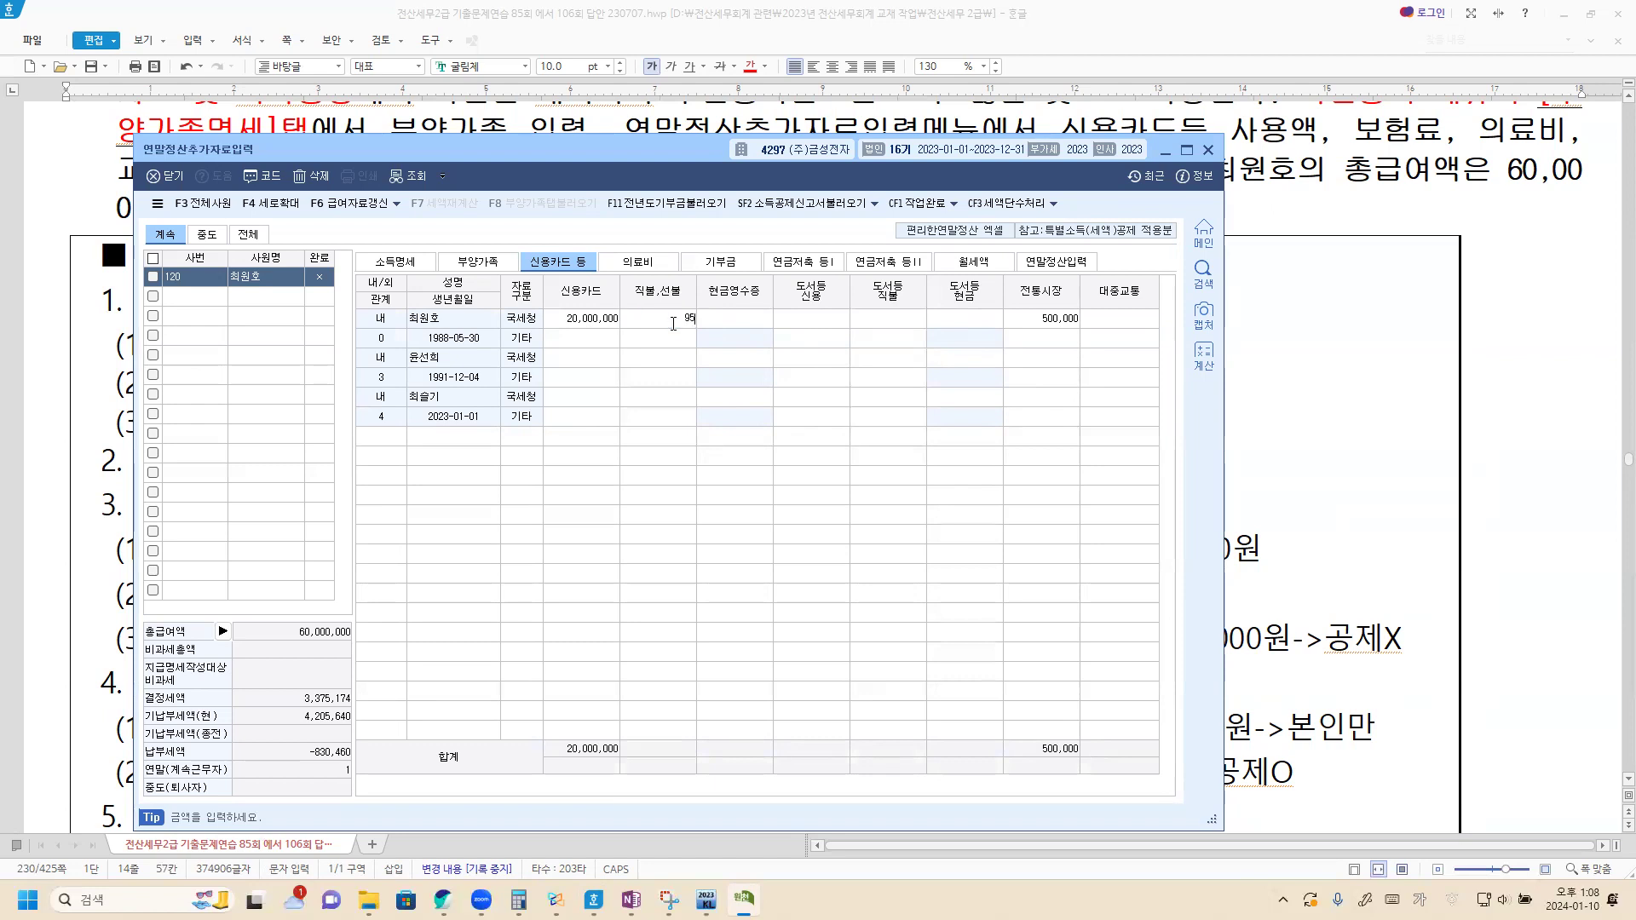
key("Return")
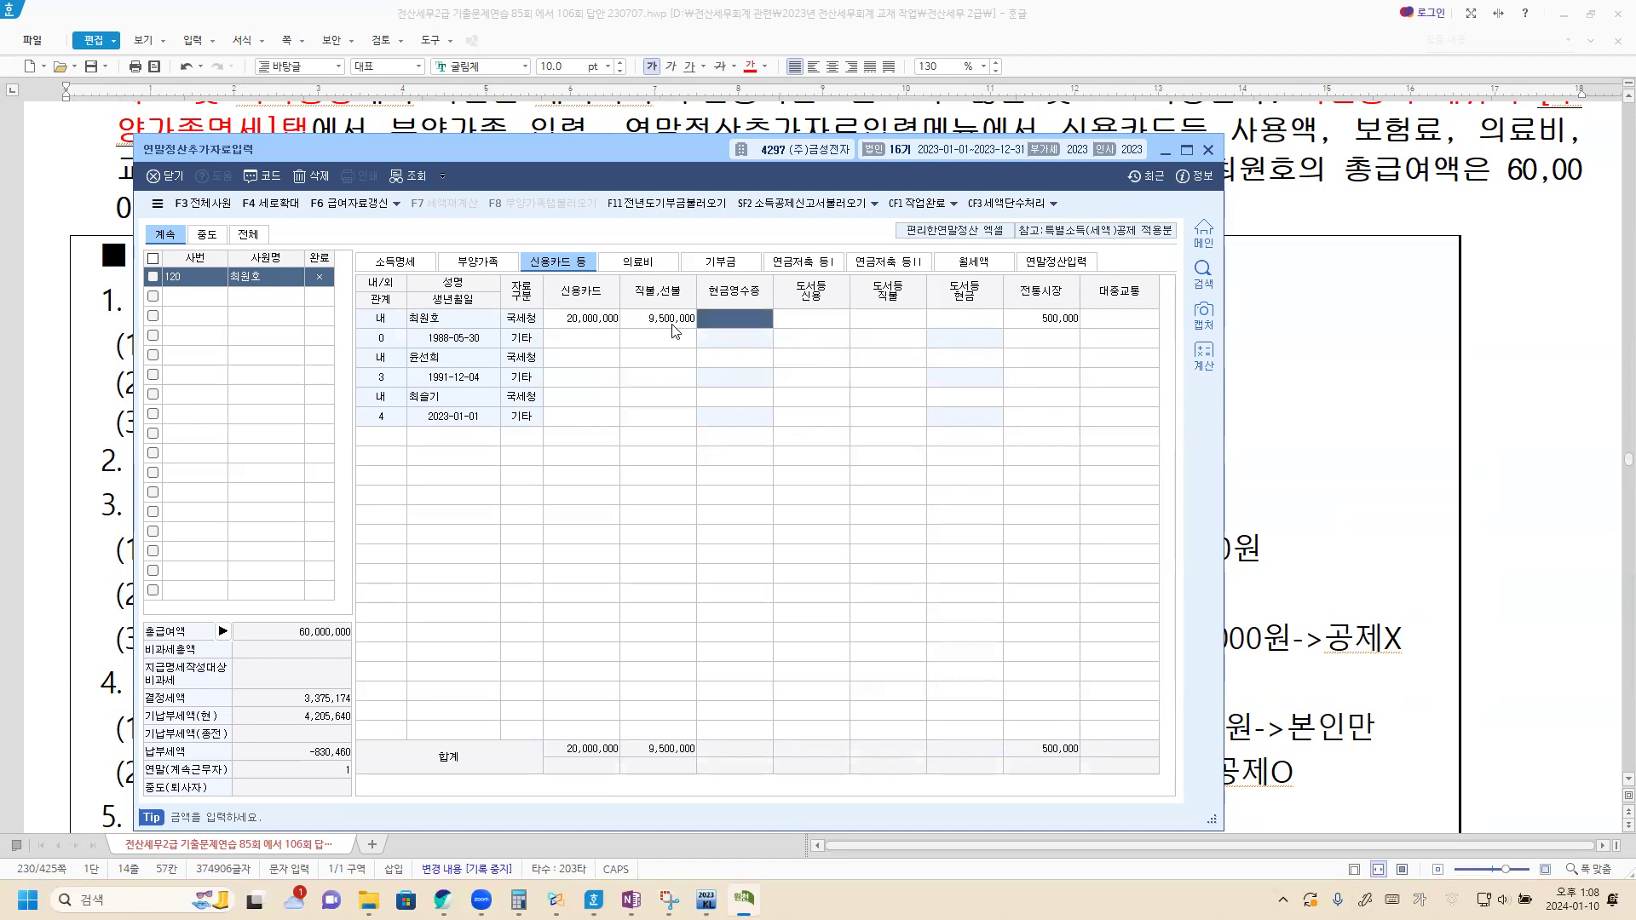
type("1000000")
key("Return")
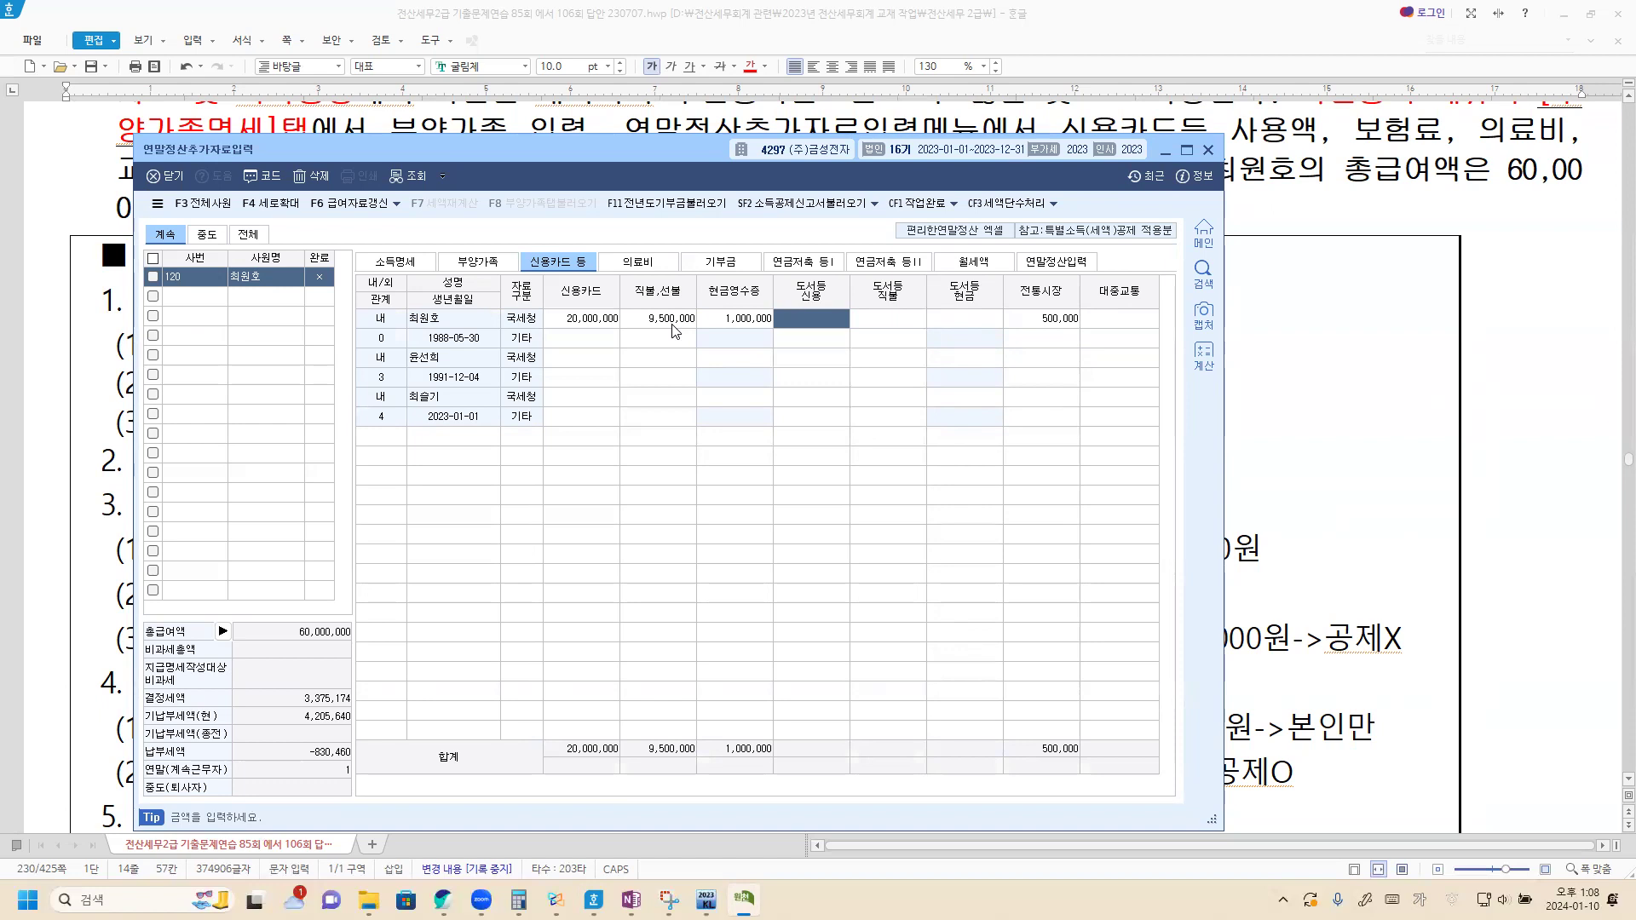
left_click(1322, 419)
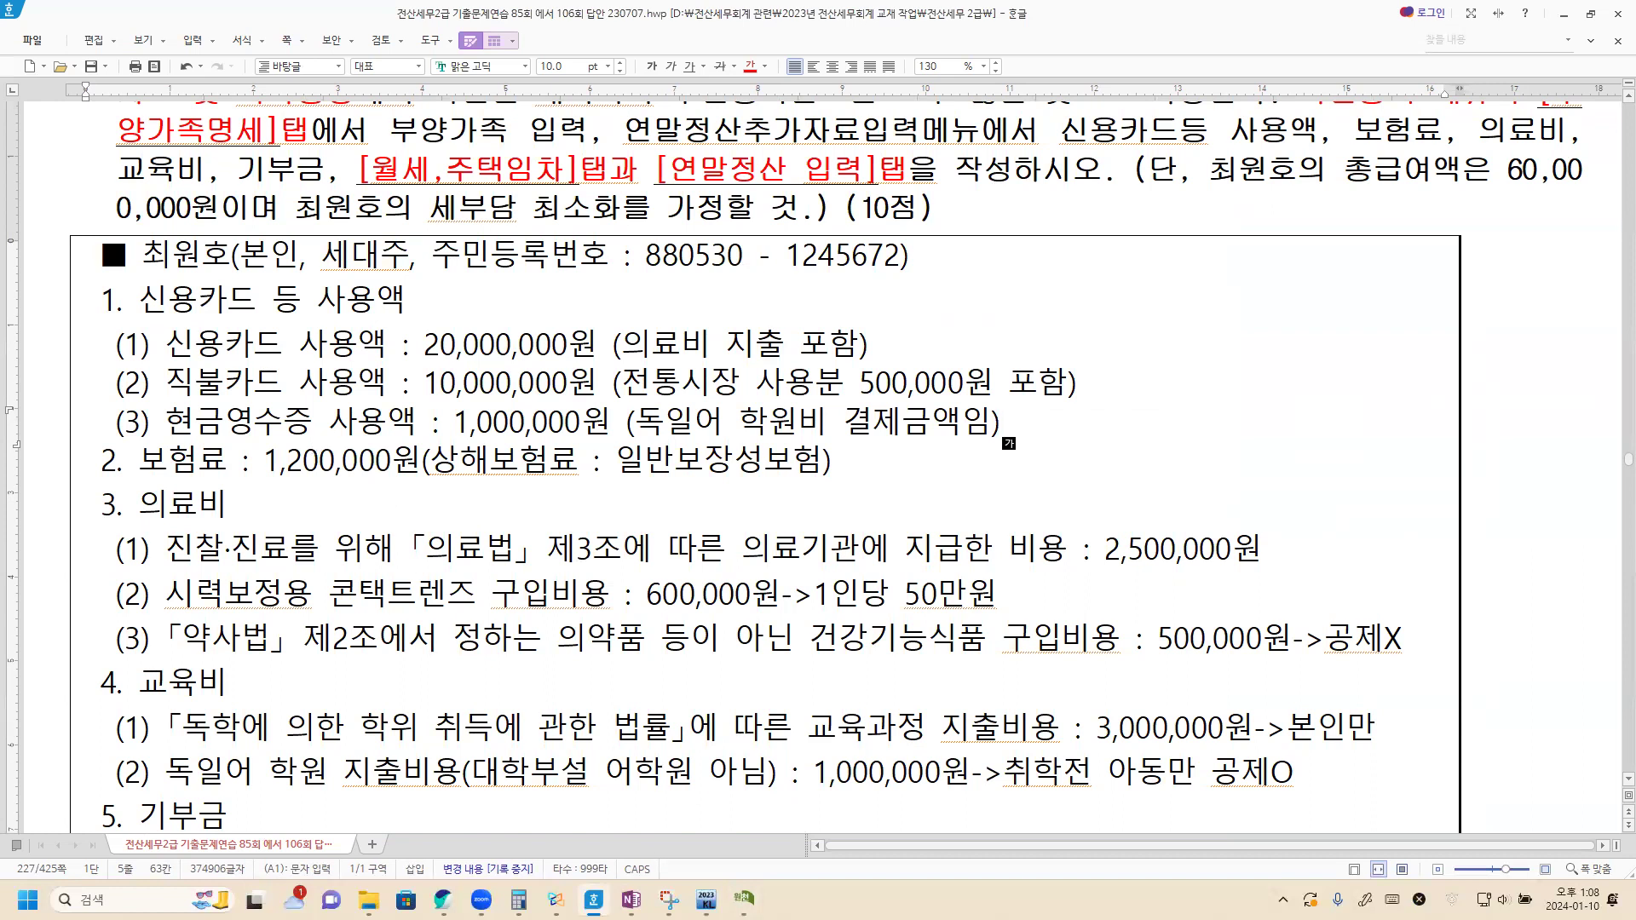
Step: Enter 1,200,000 at 보장성보험-일반 in the employee's 보험료 breakdown on the 부양가족 tab
key("alt+Tab")
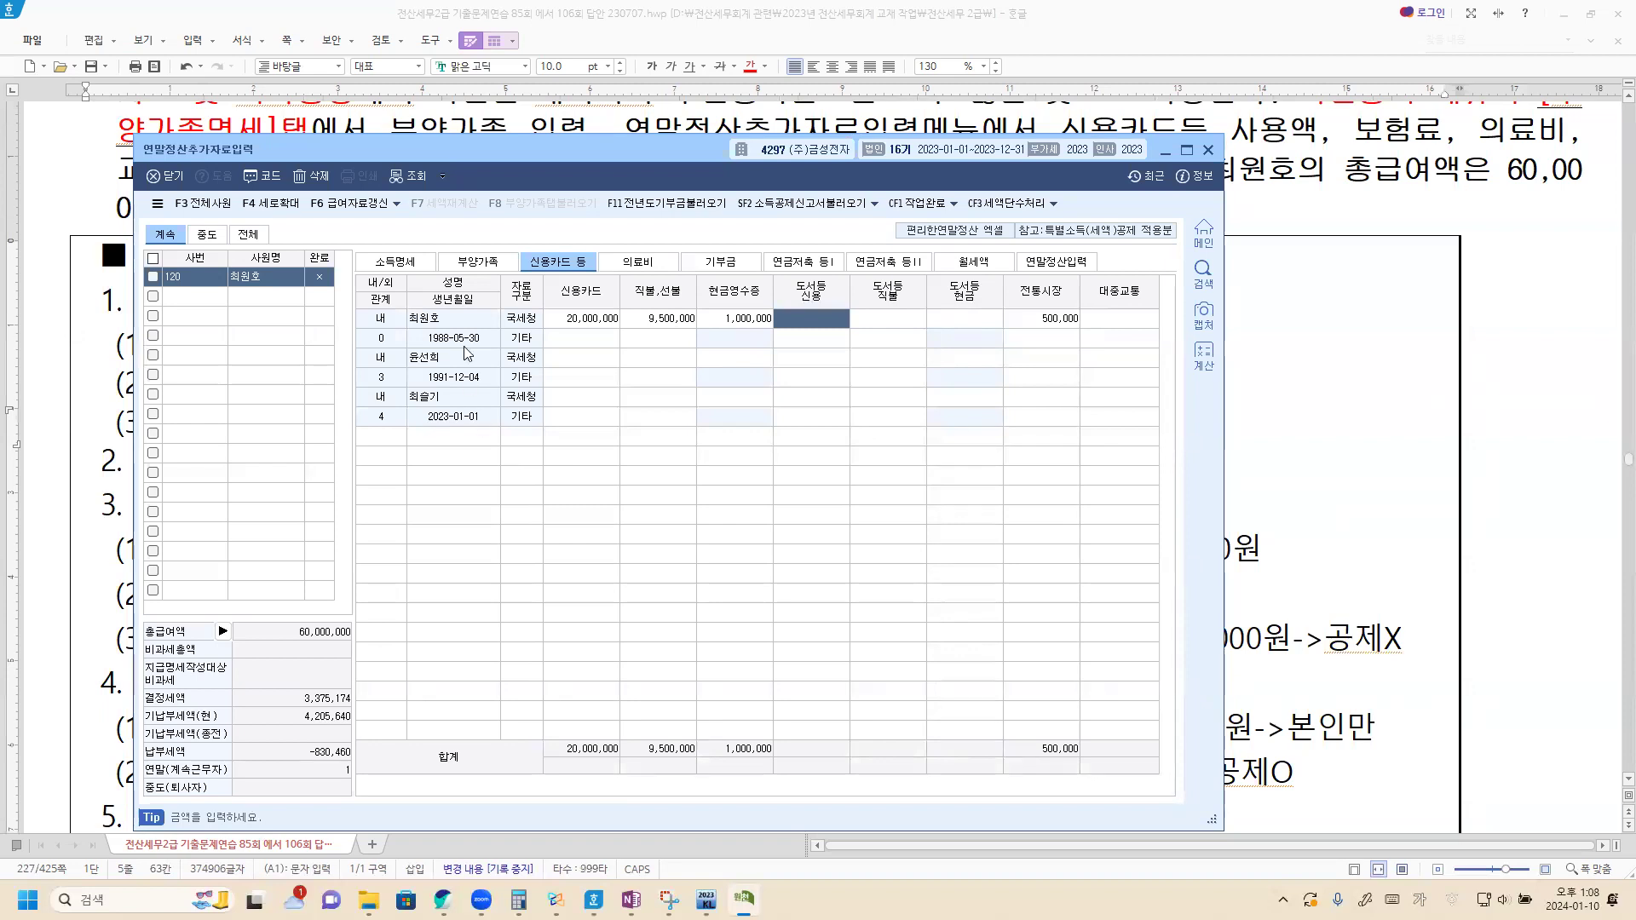
left_click(480, 264)
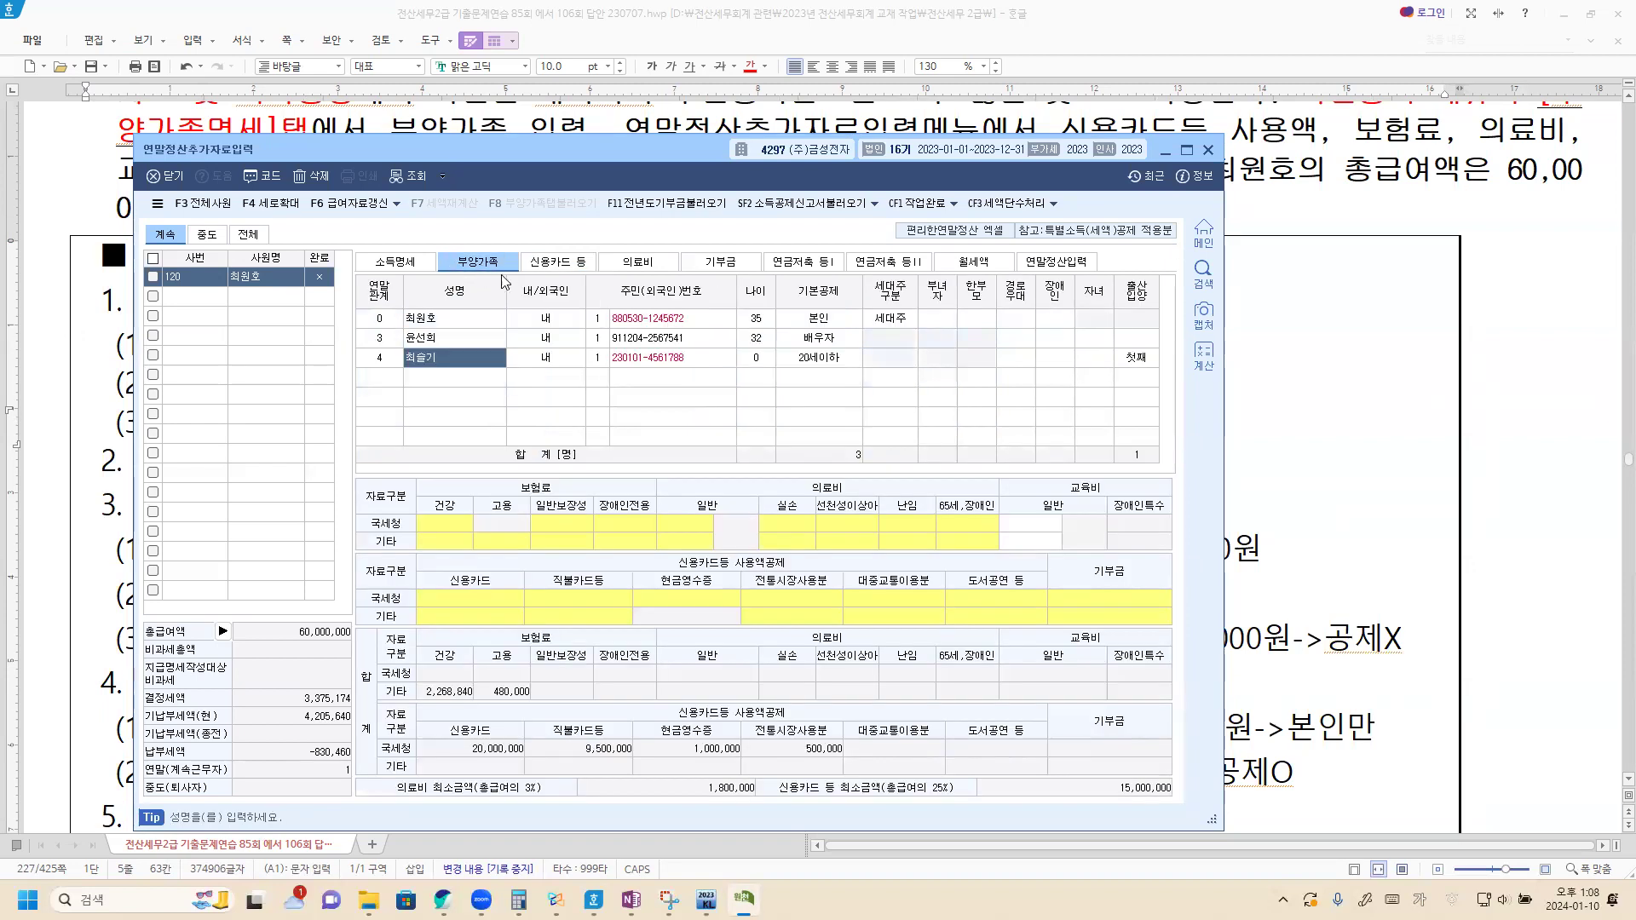
left_click(478, 324)
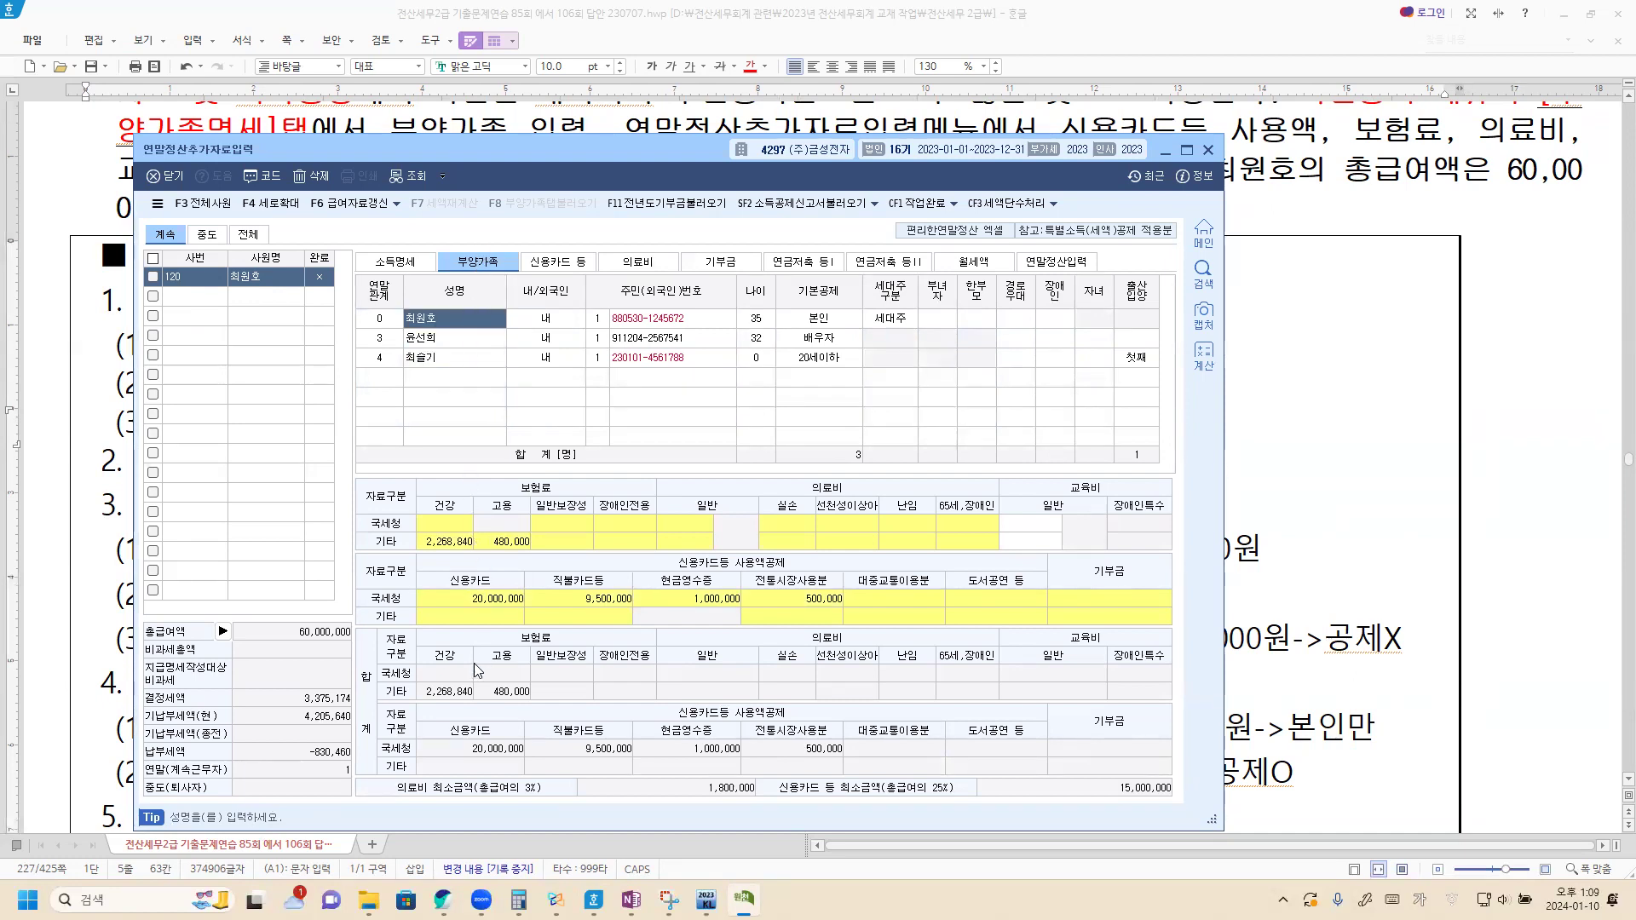
left_click(453, 524)
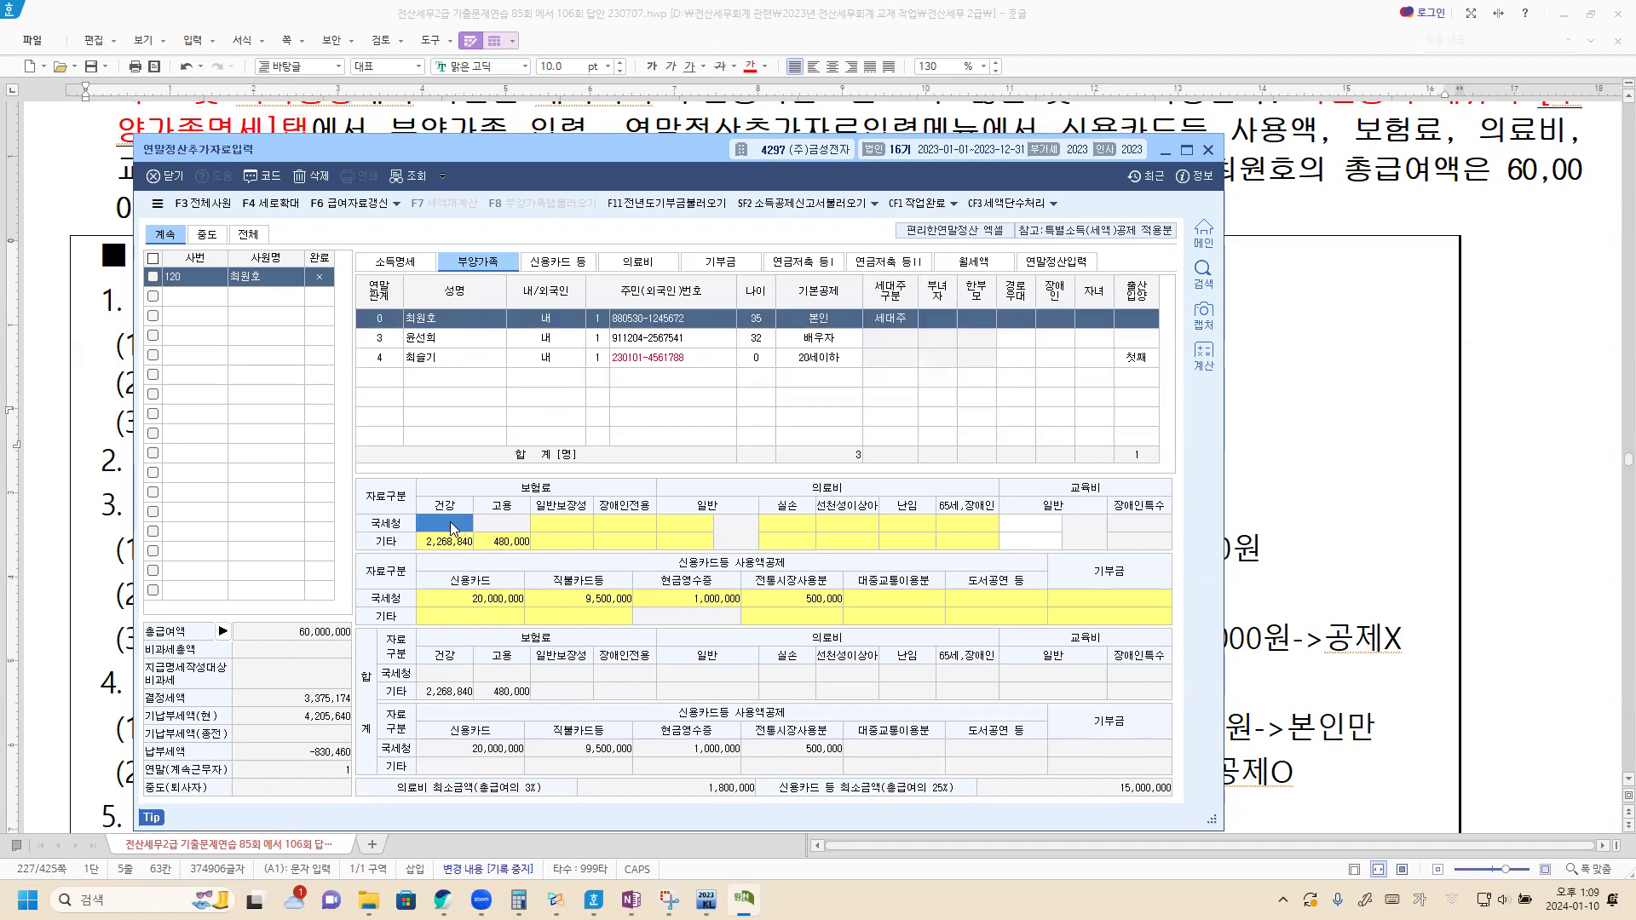
double_click(452, 526)
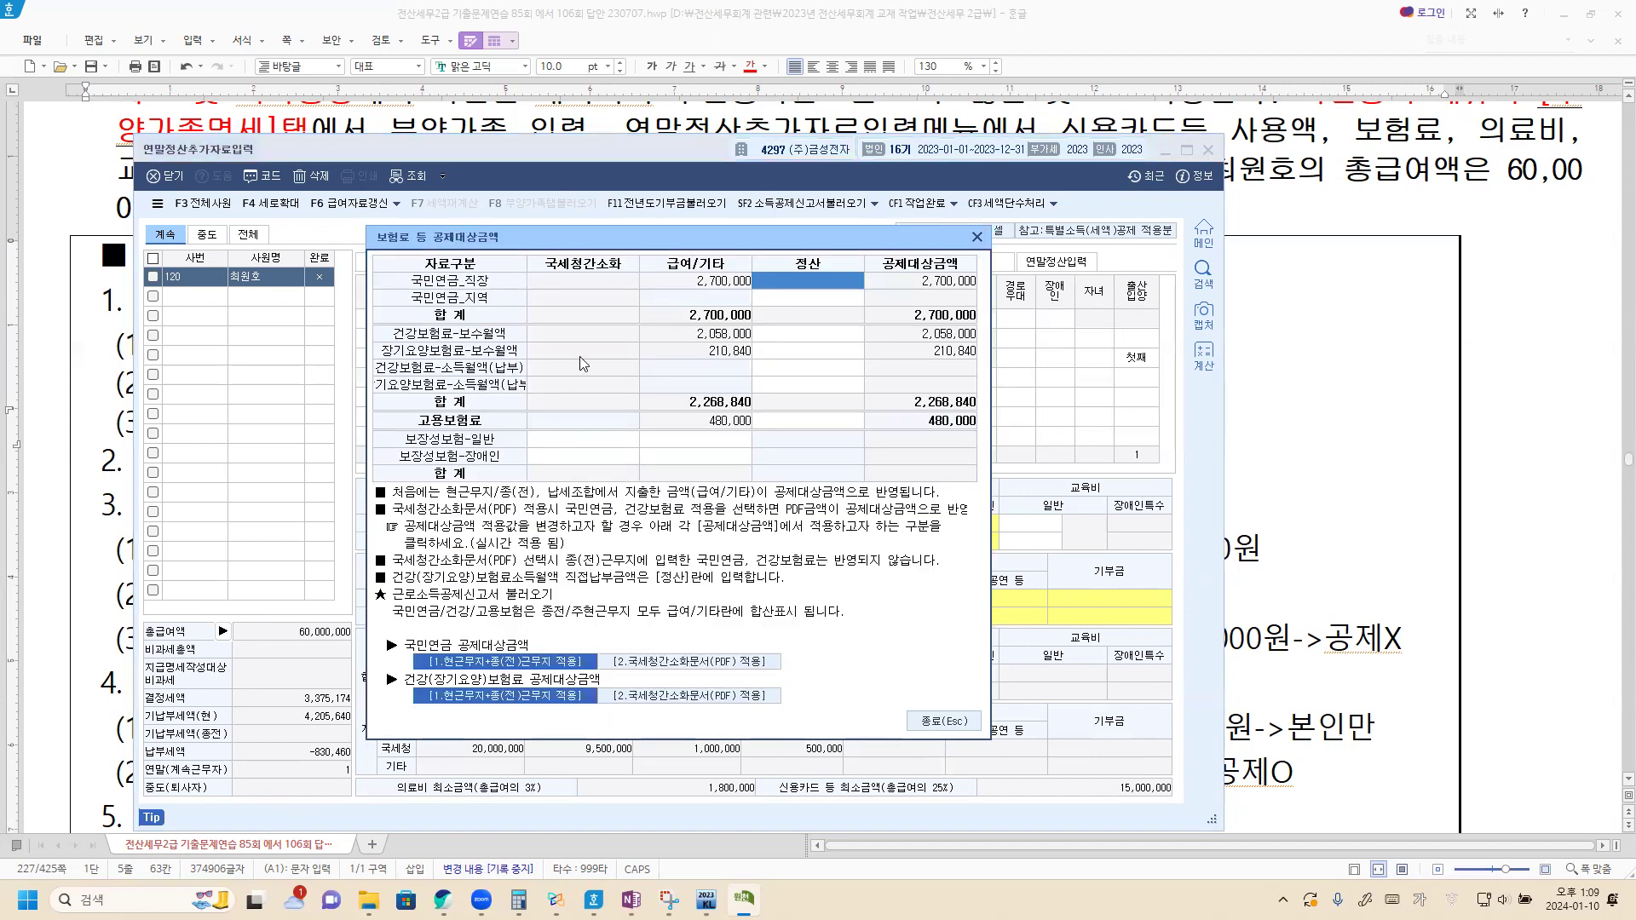
left_click(579, 443)
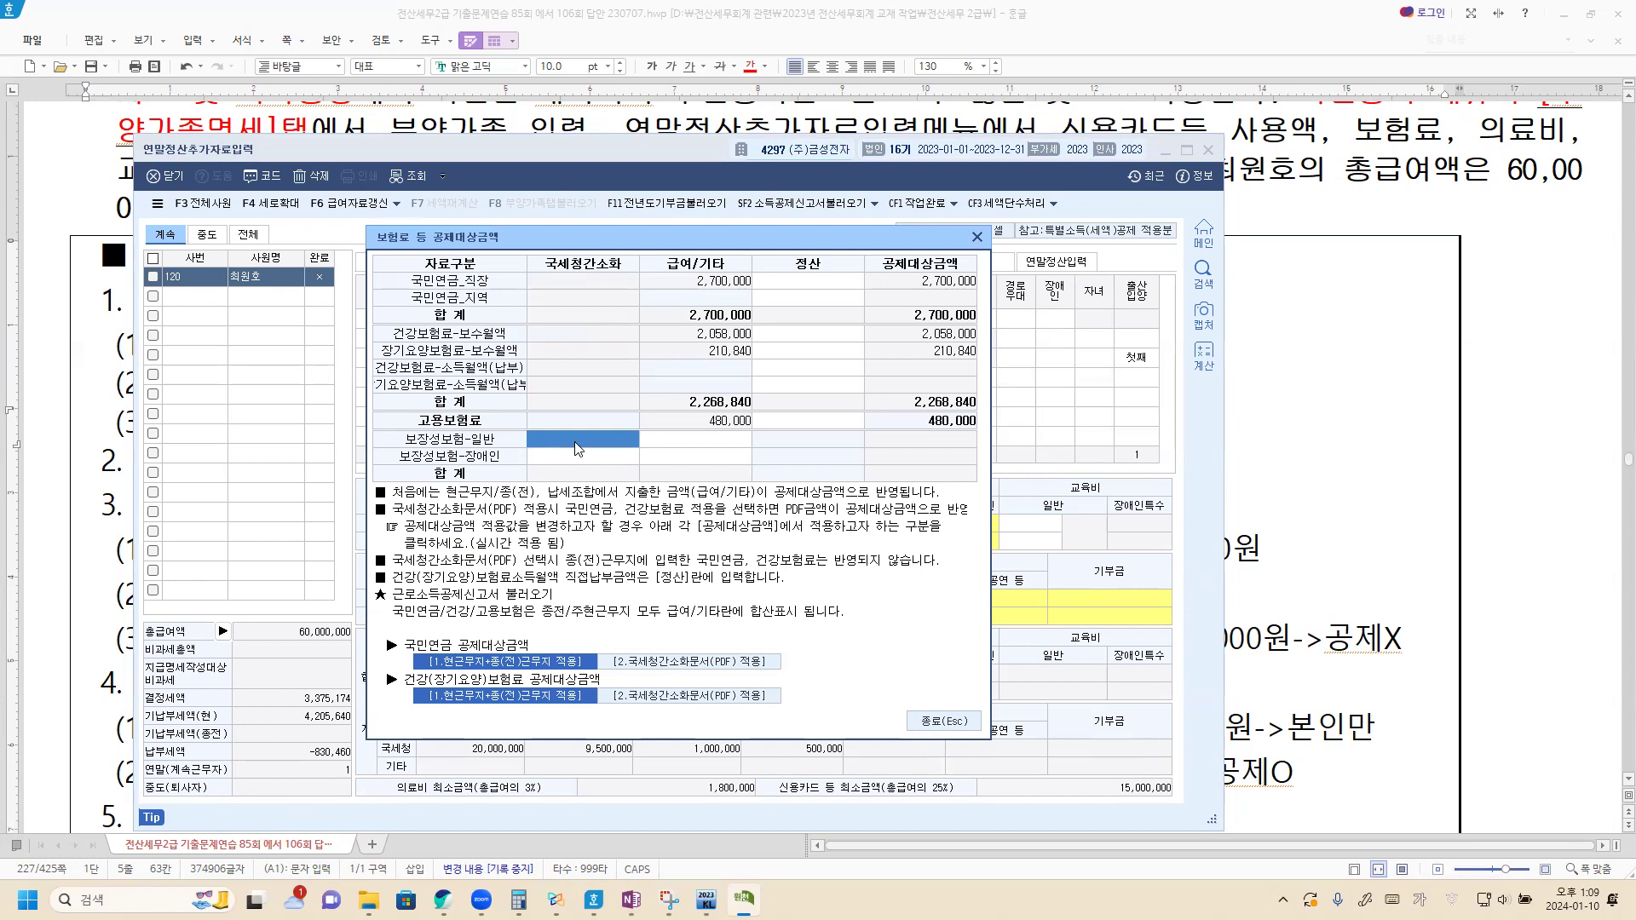
type("1200000")
key("Return")
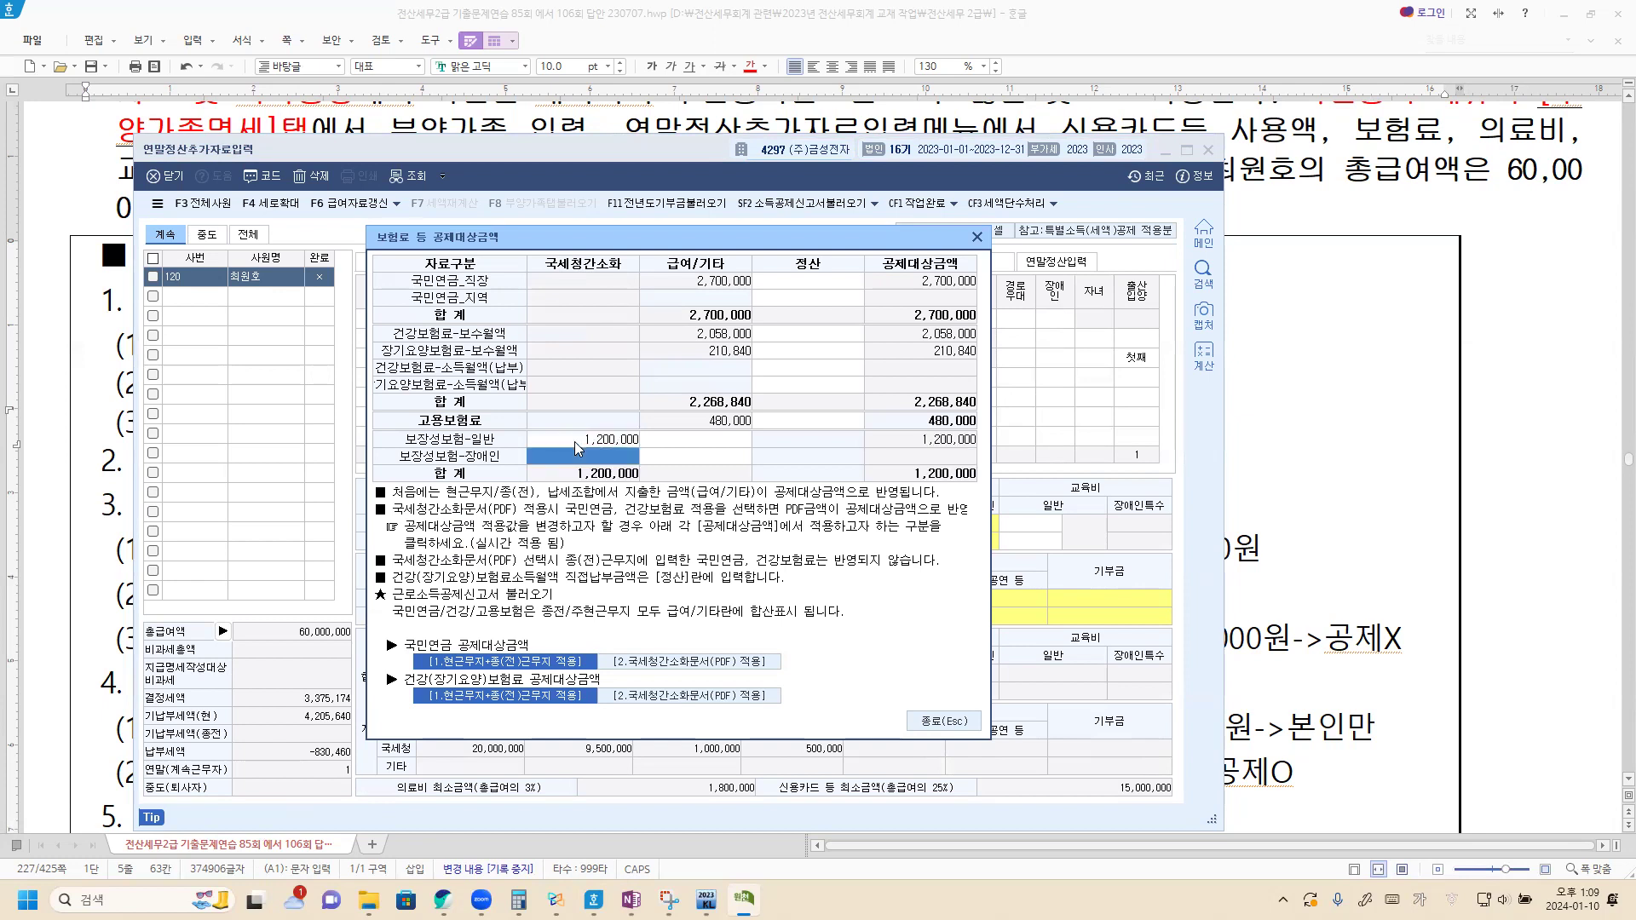
left_click(977, 237)
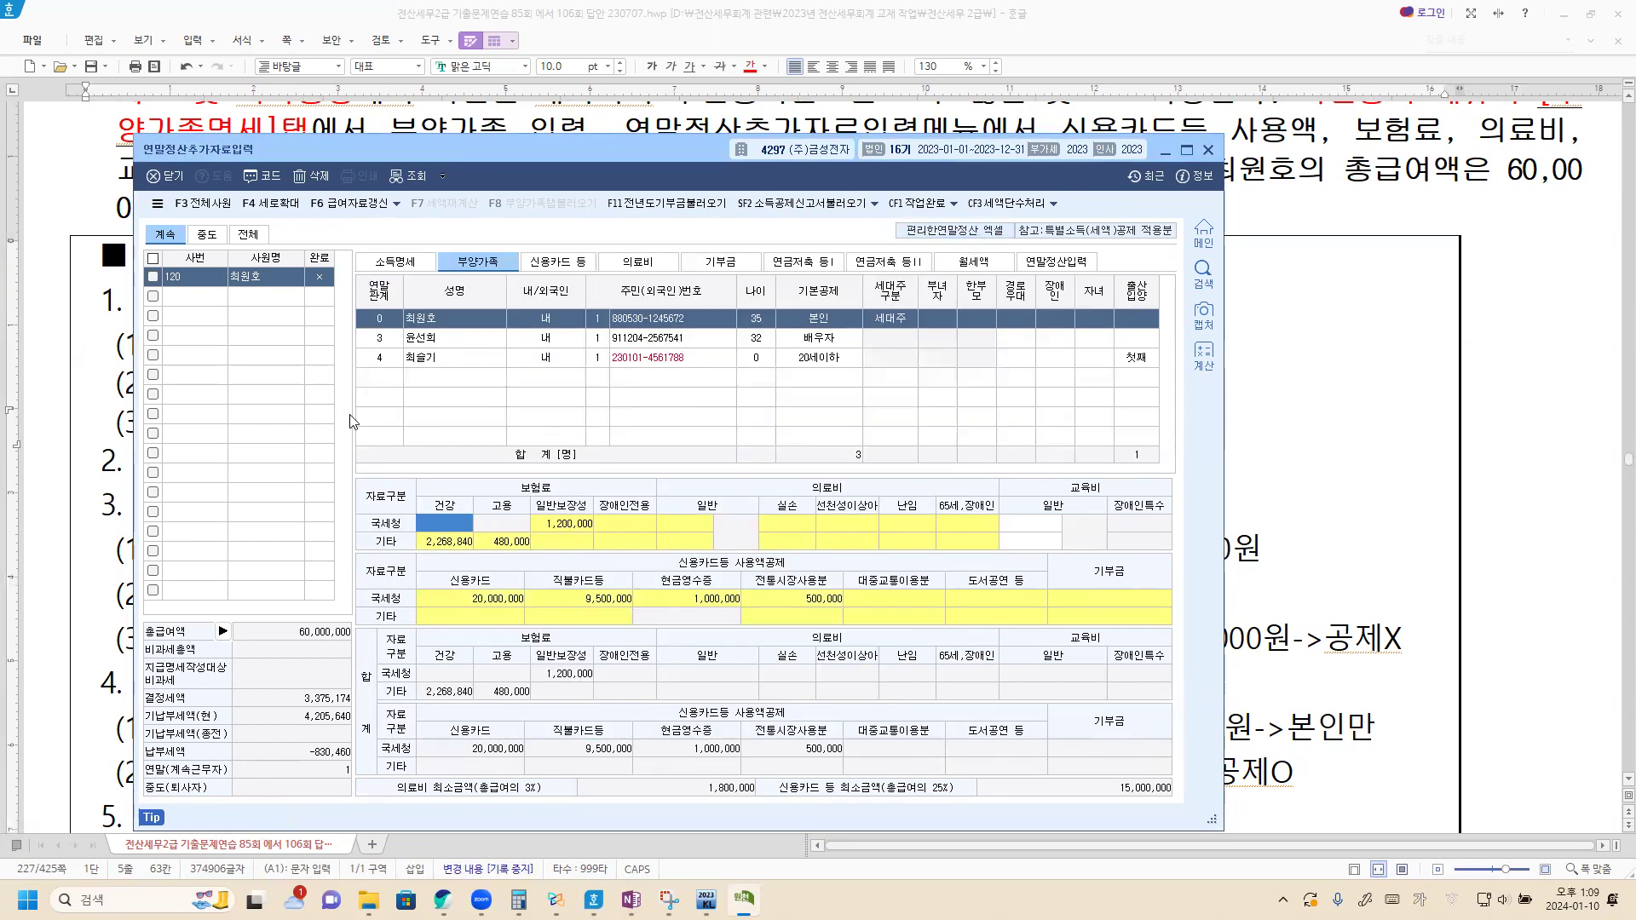
left_click(1271, 568)
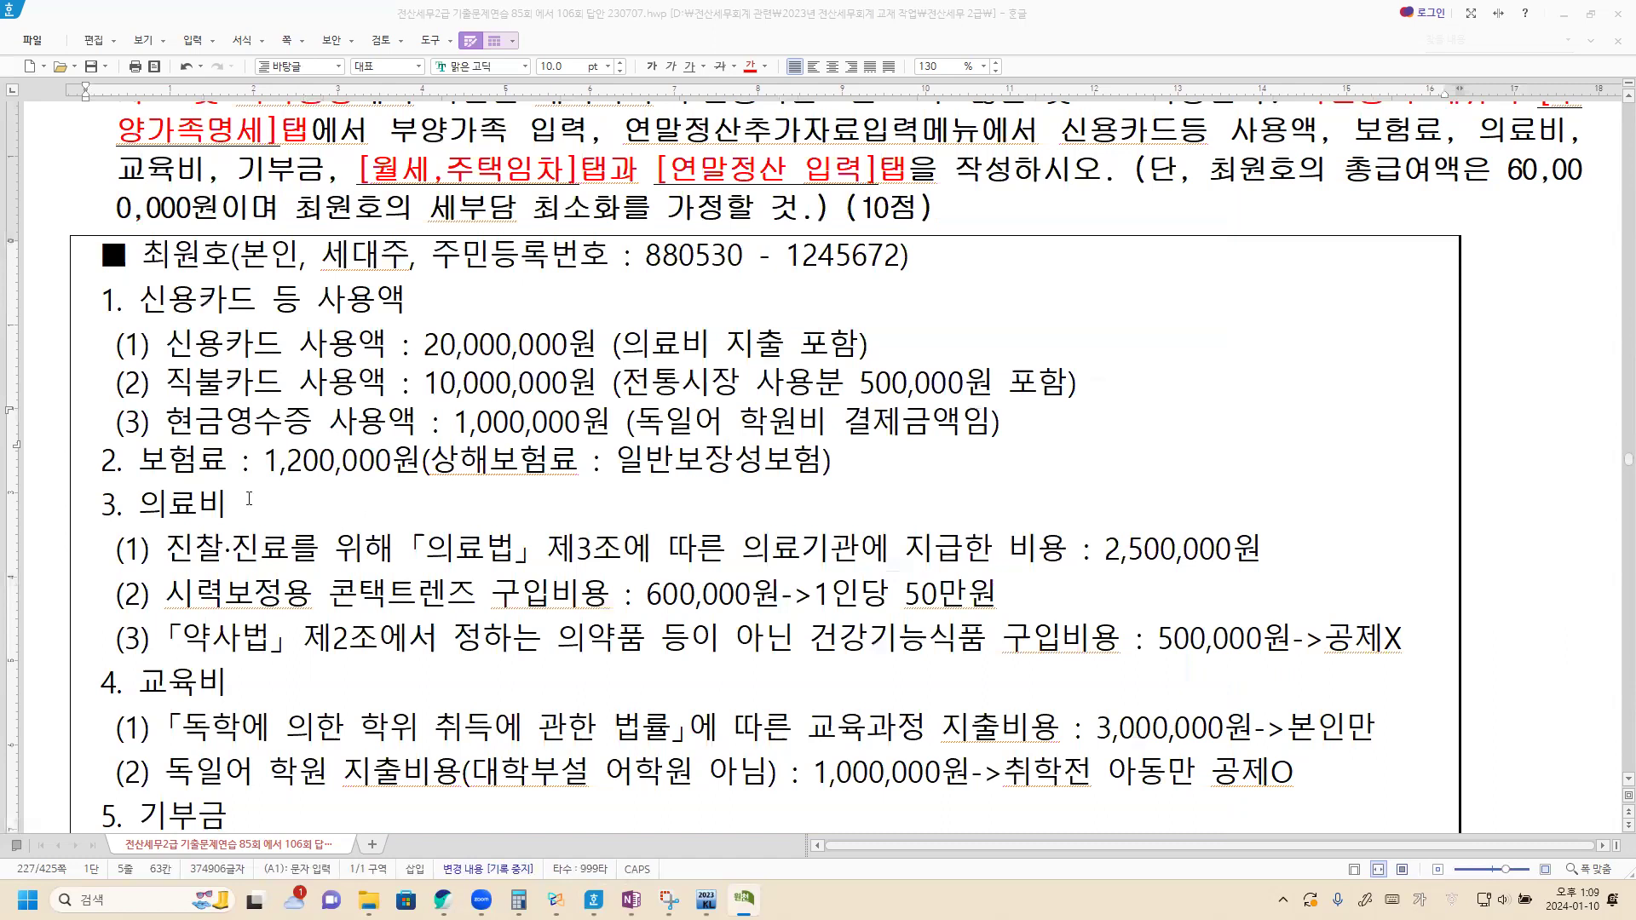
scroll(249, 499, "down", 3)
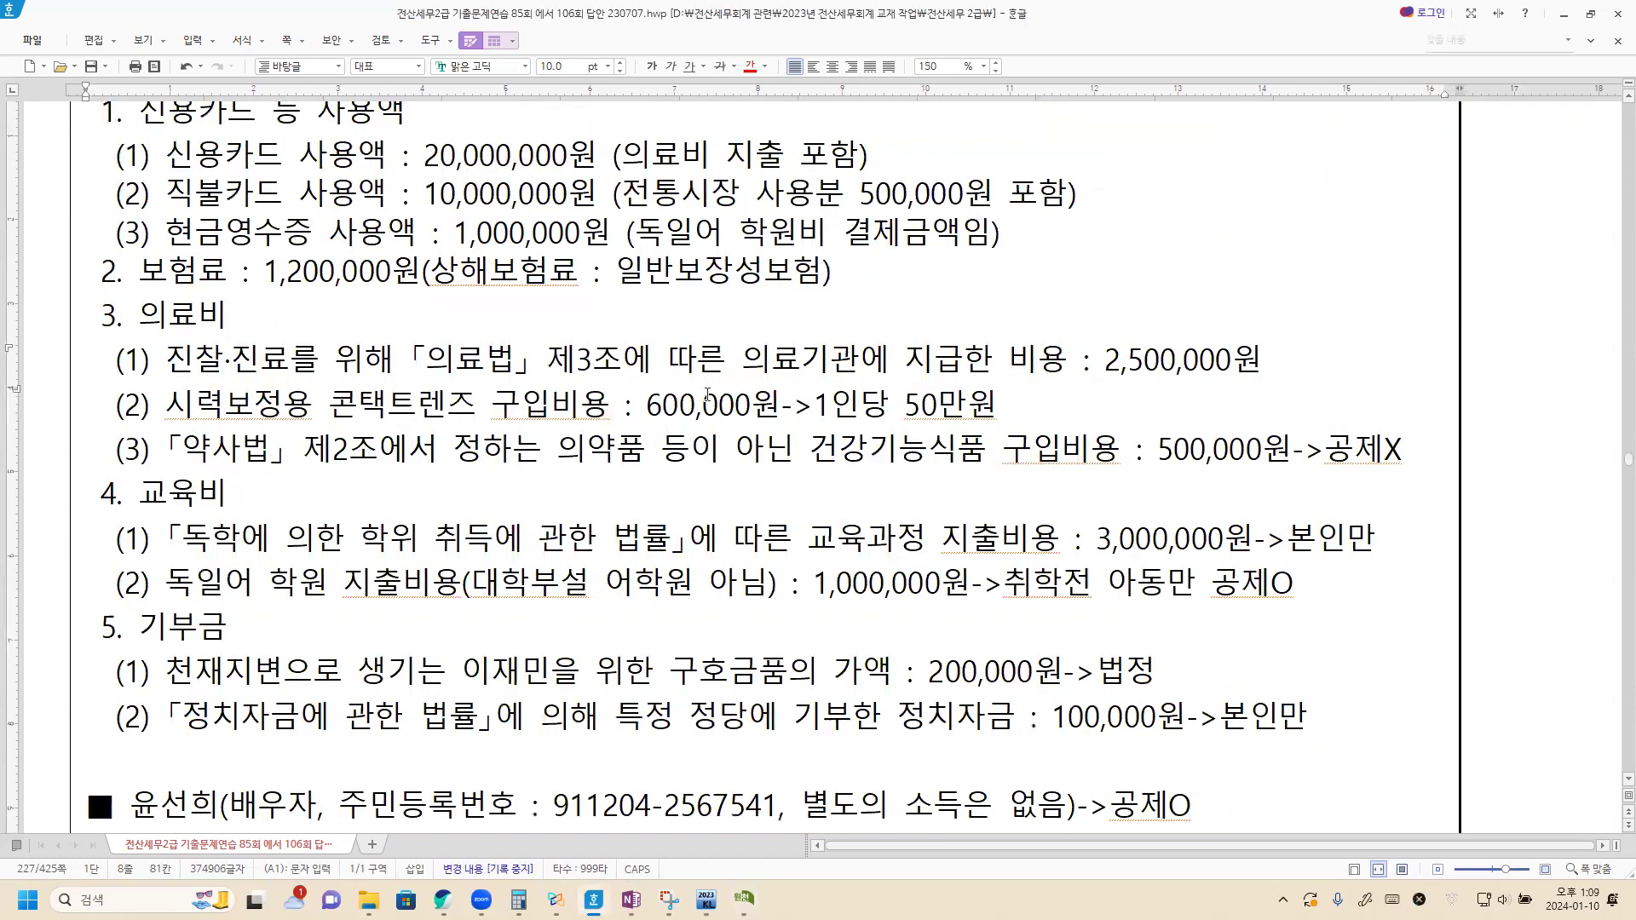
Step: Read down to the 기부금 items, then open KcLep's empty 의료비 statement
key("Hangul")
key("alt+Tab")
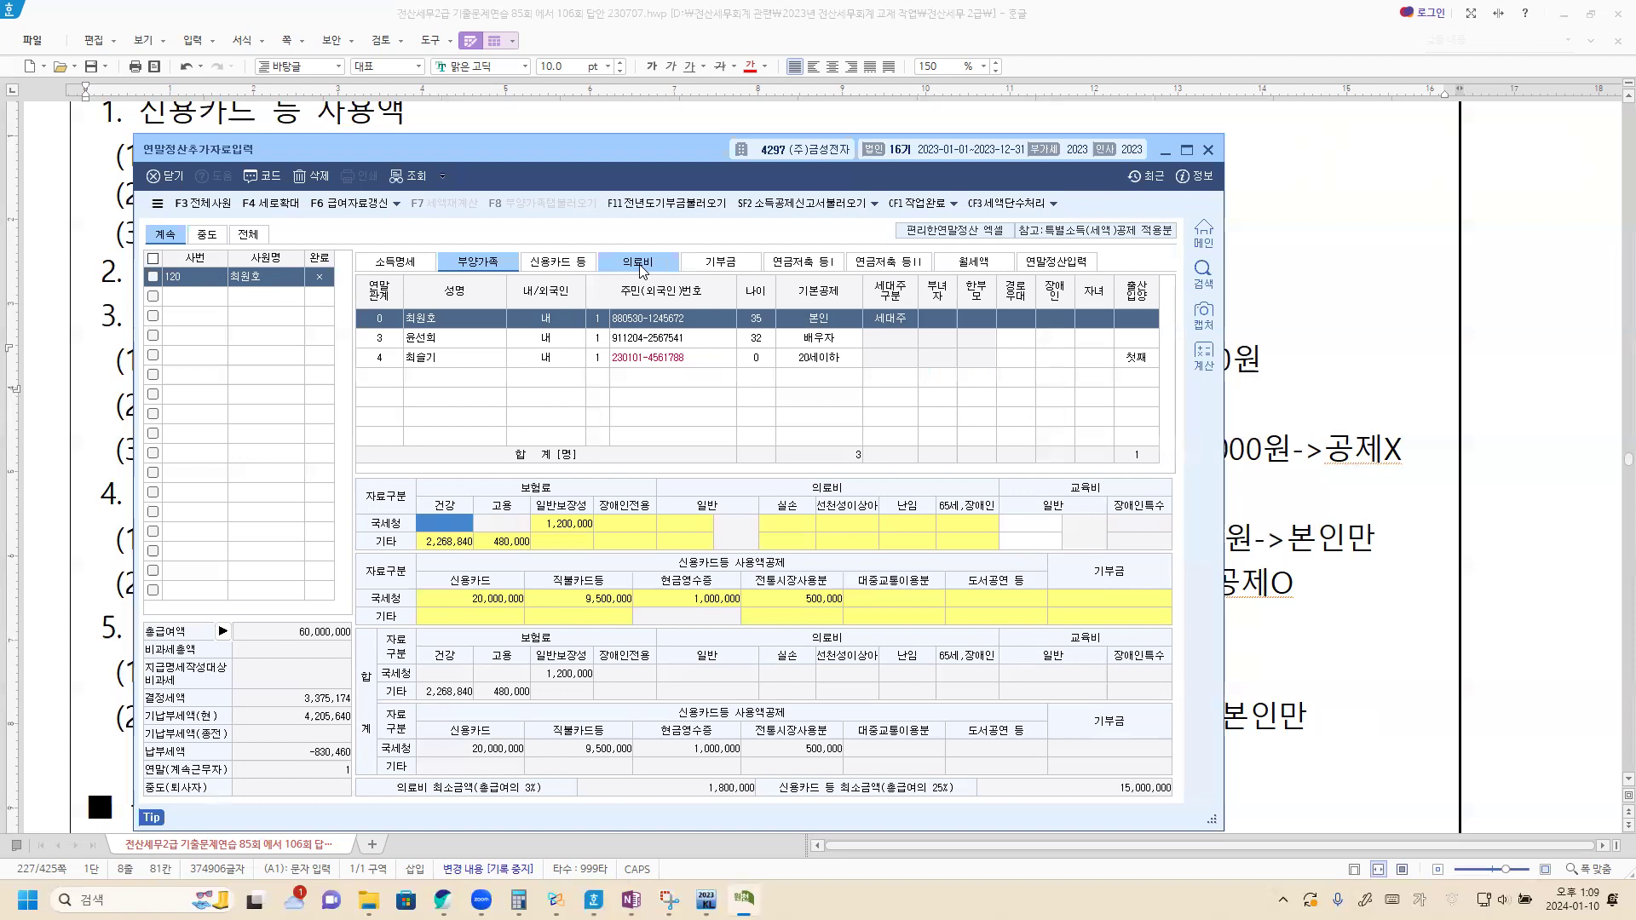
left_click(640, 267)
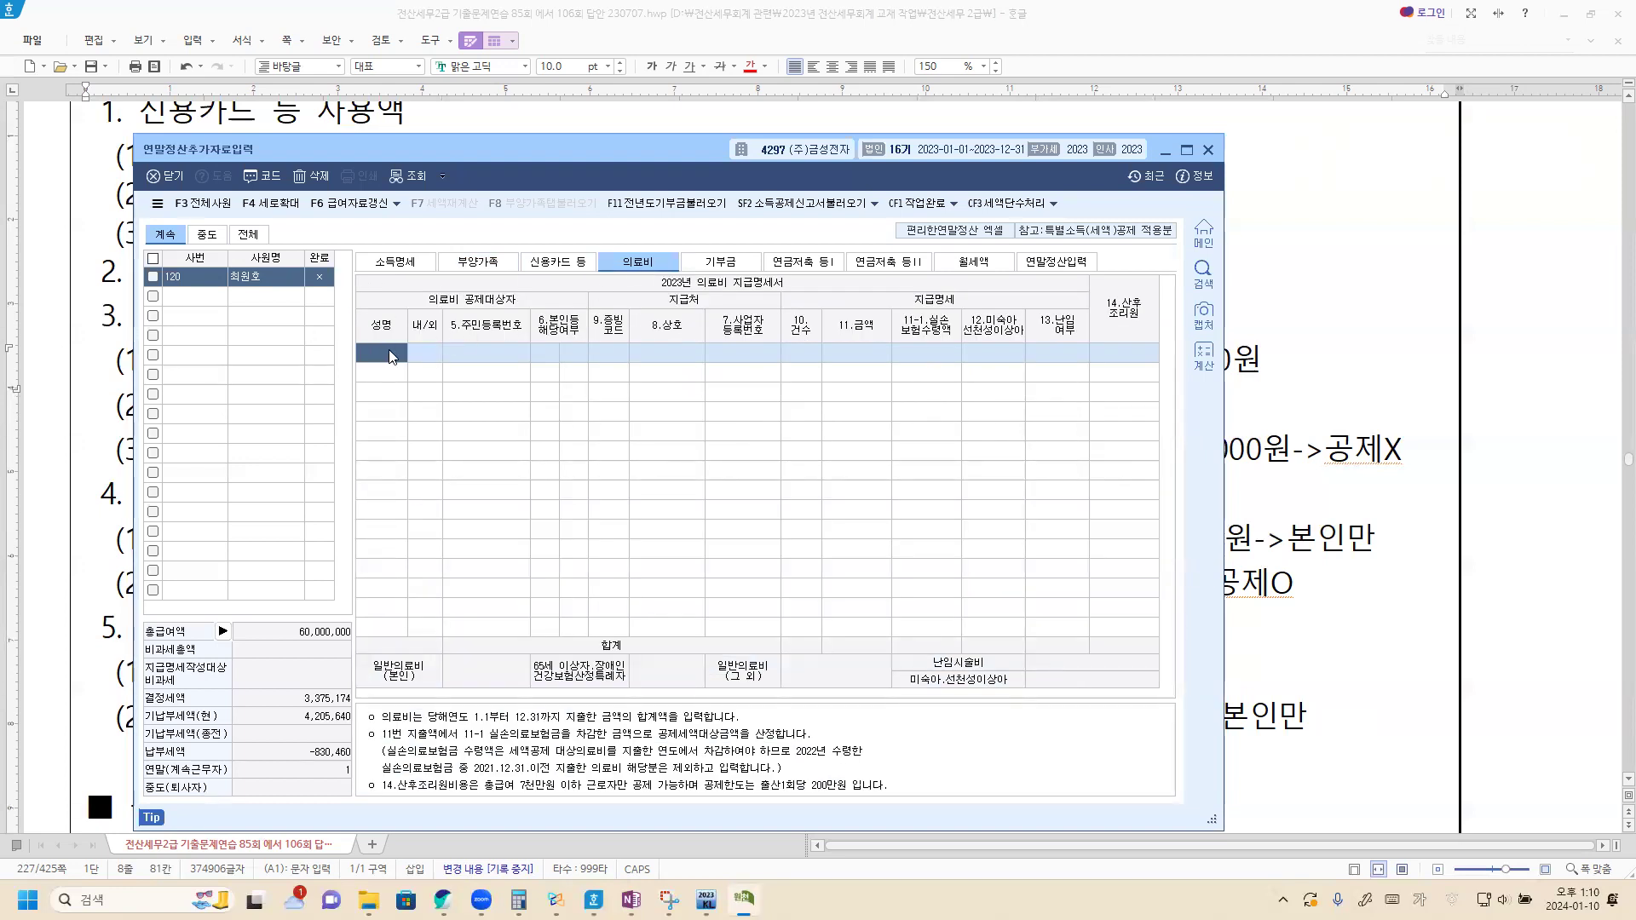
Step: Add a 3,000,000 medical expense row for the employee with 국세청장 evidence (code 1)
key("F2")
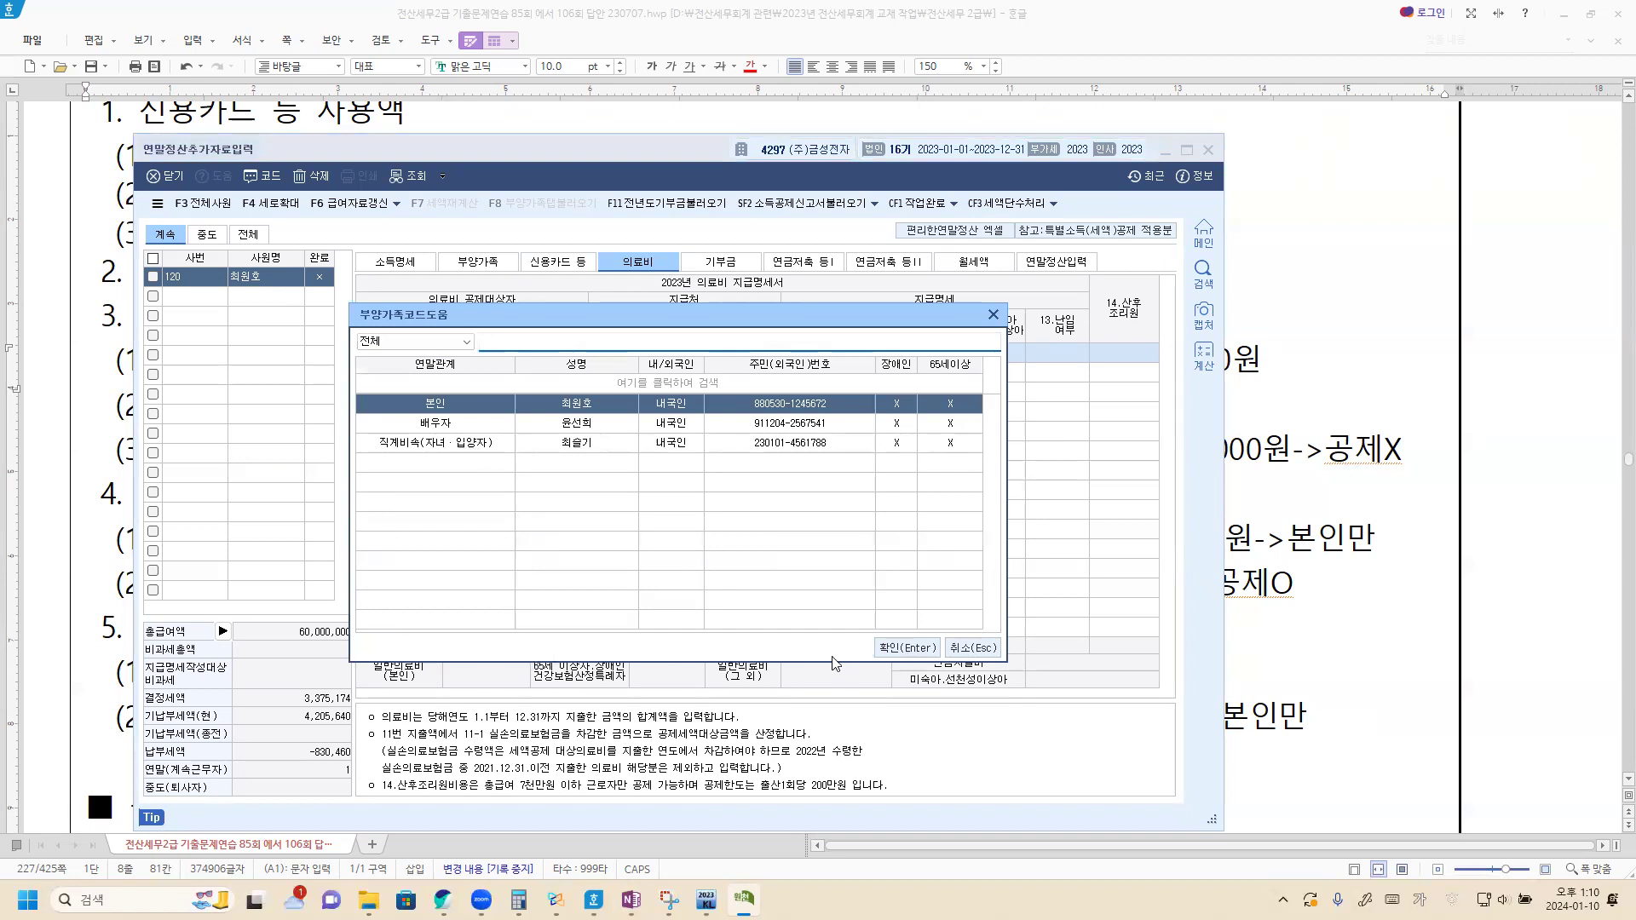
left_click(905, 649)
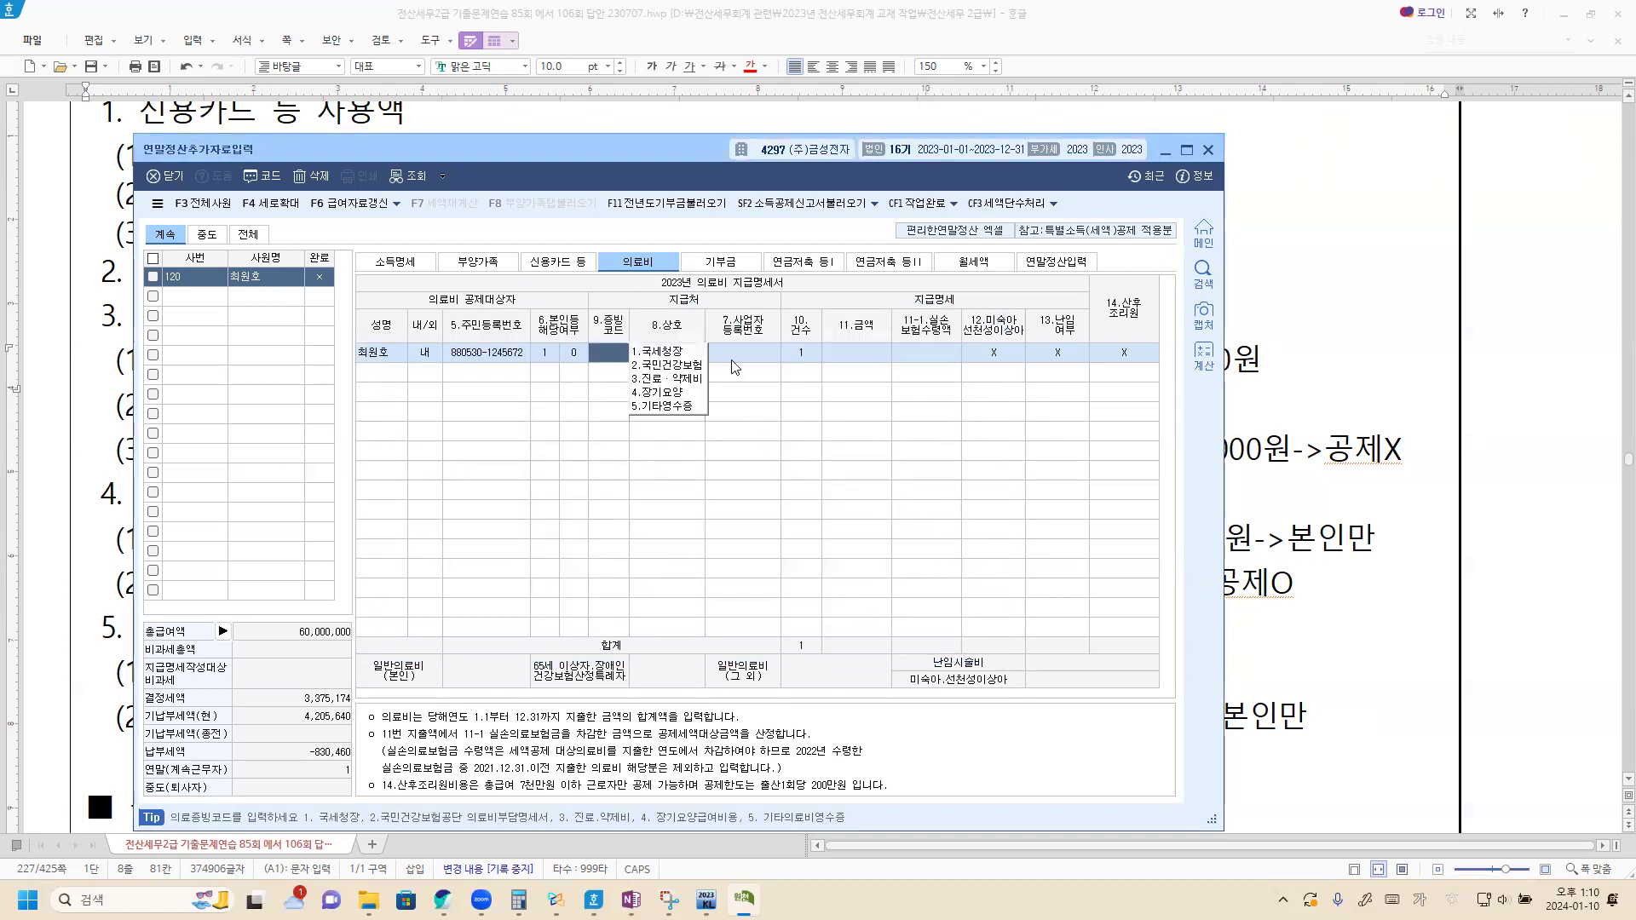
left_click(669, 353)
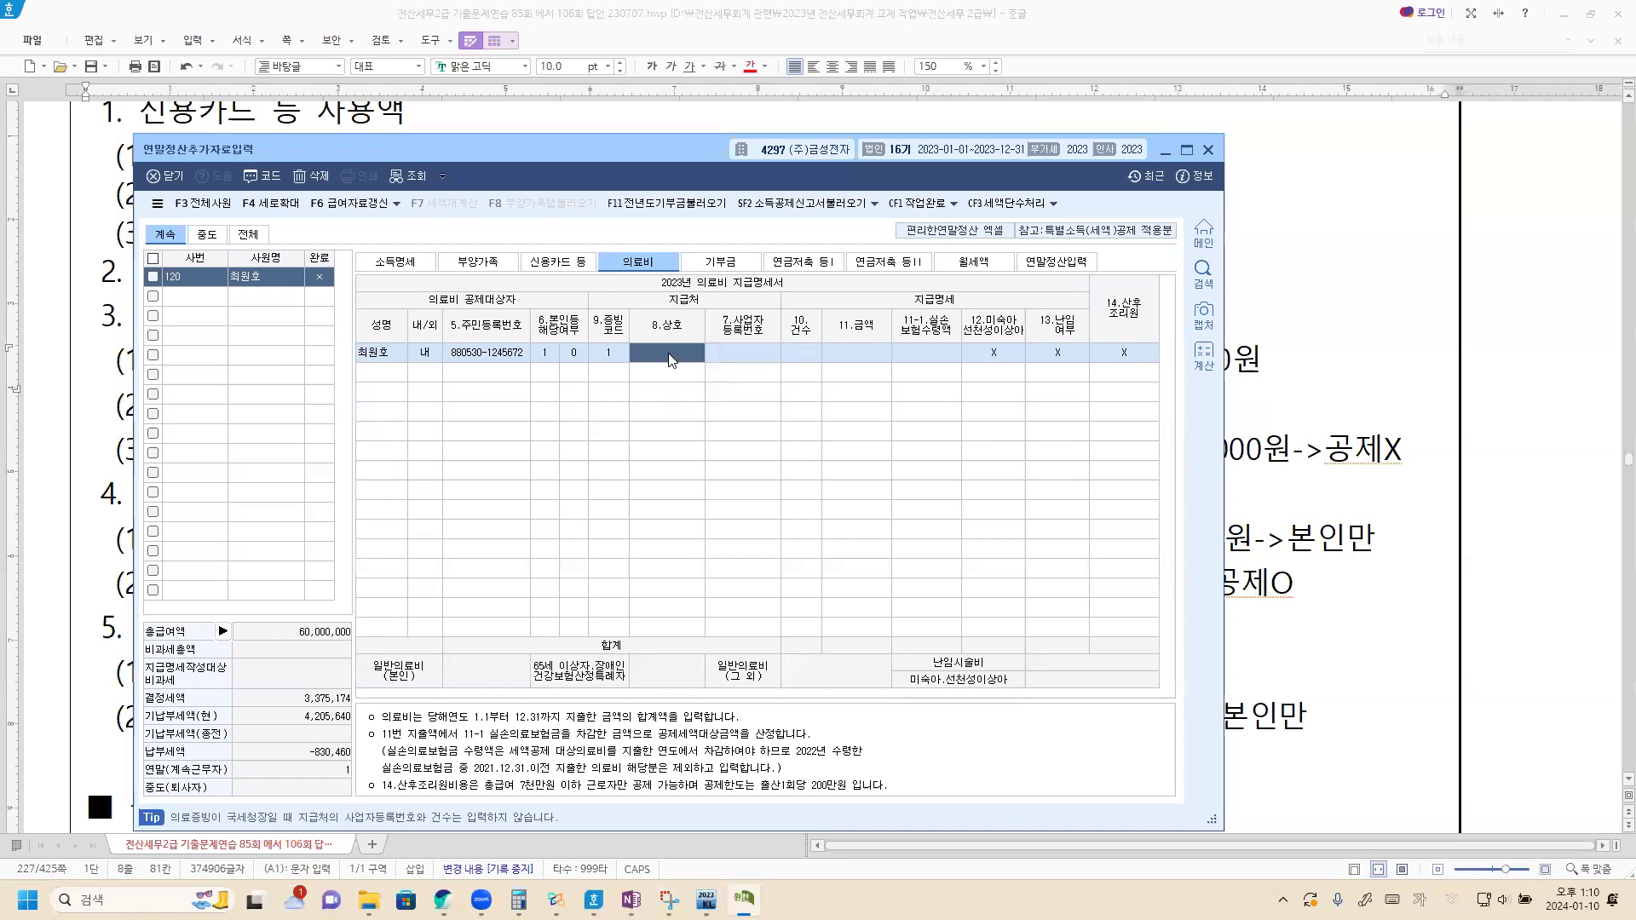
left_click(850, 361)
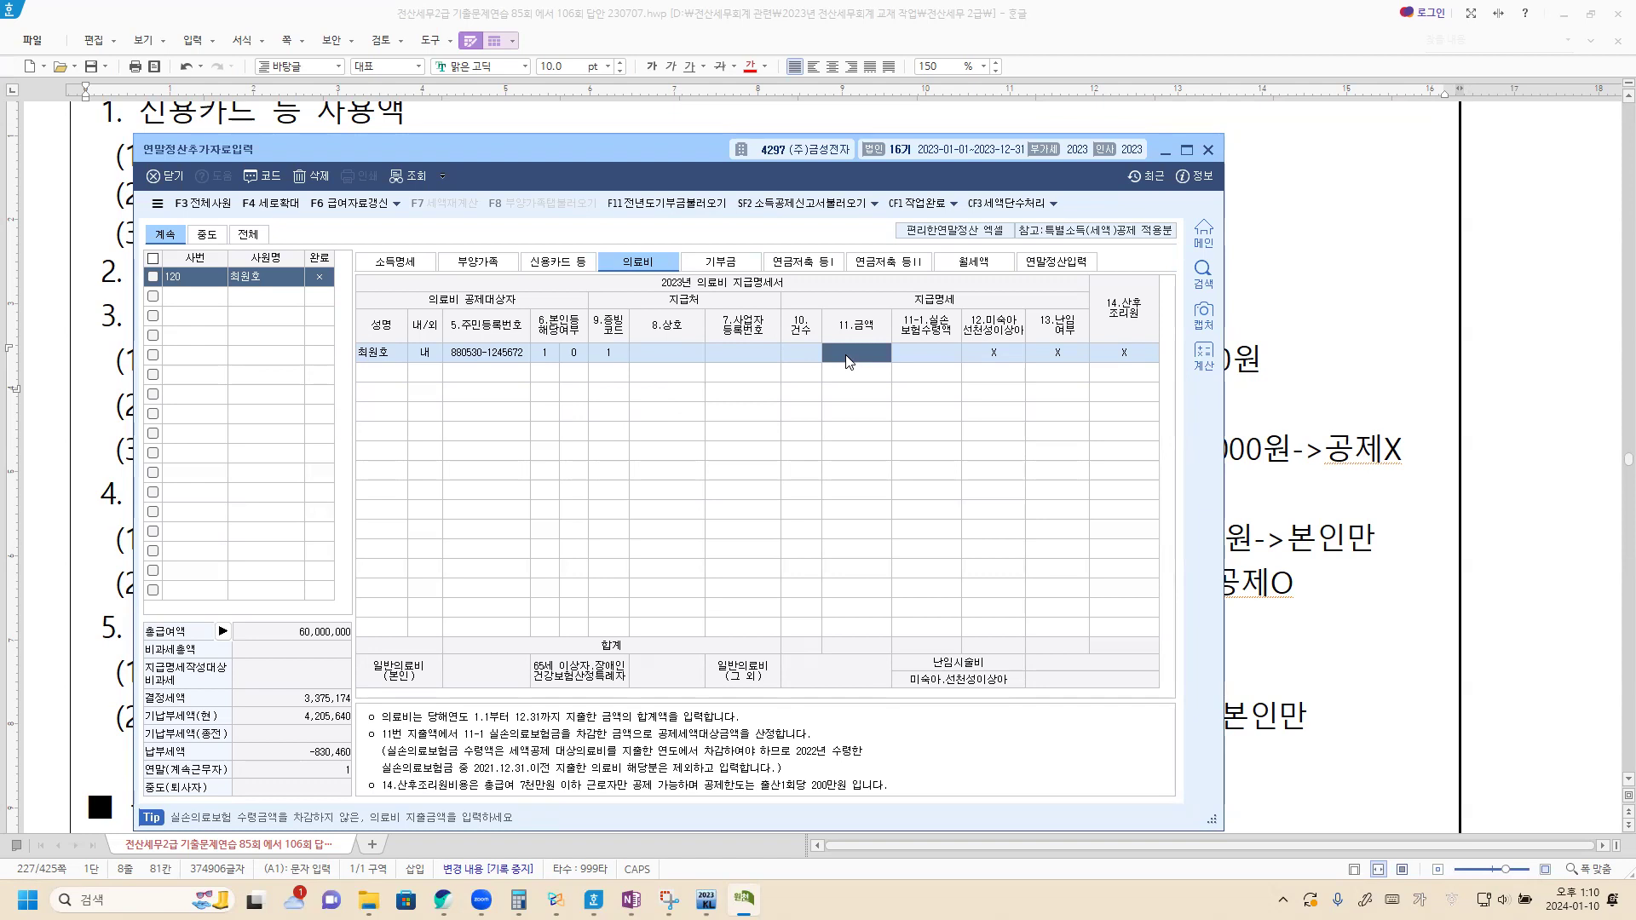
type("3000000")
key("Return")
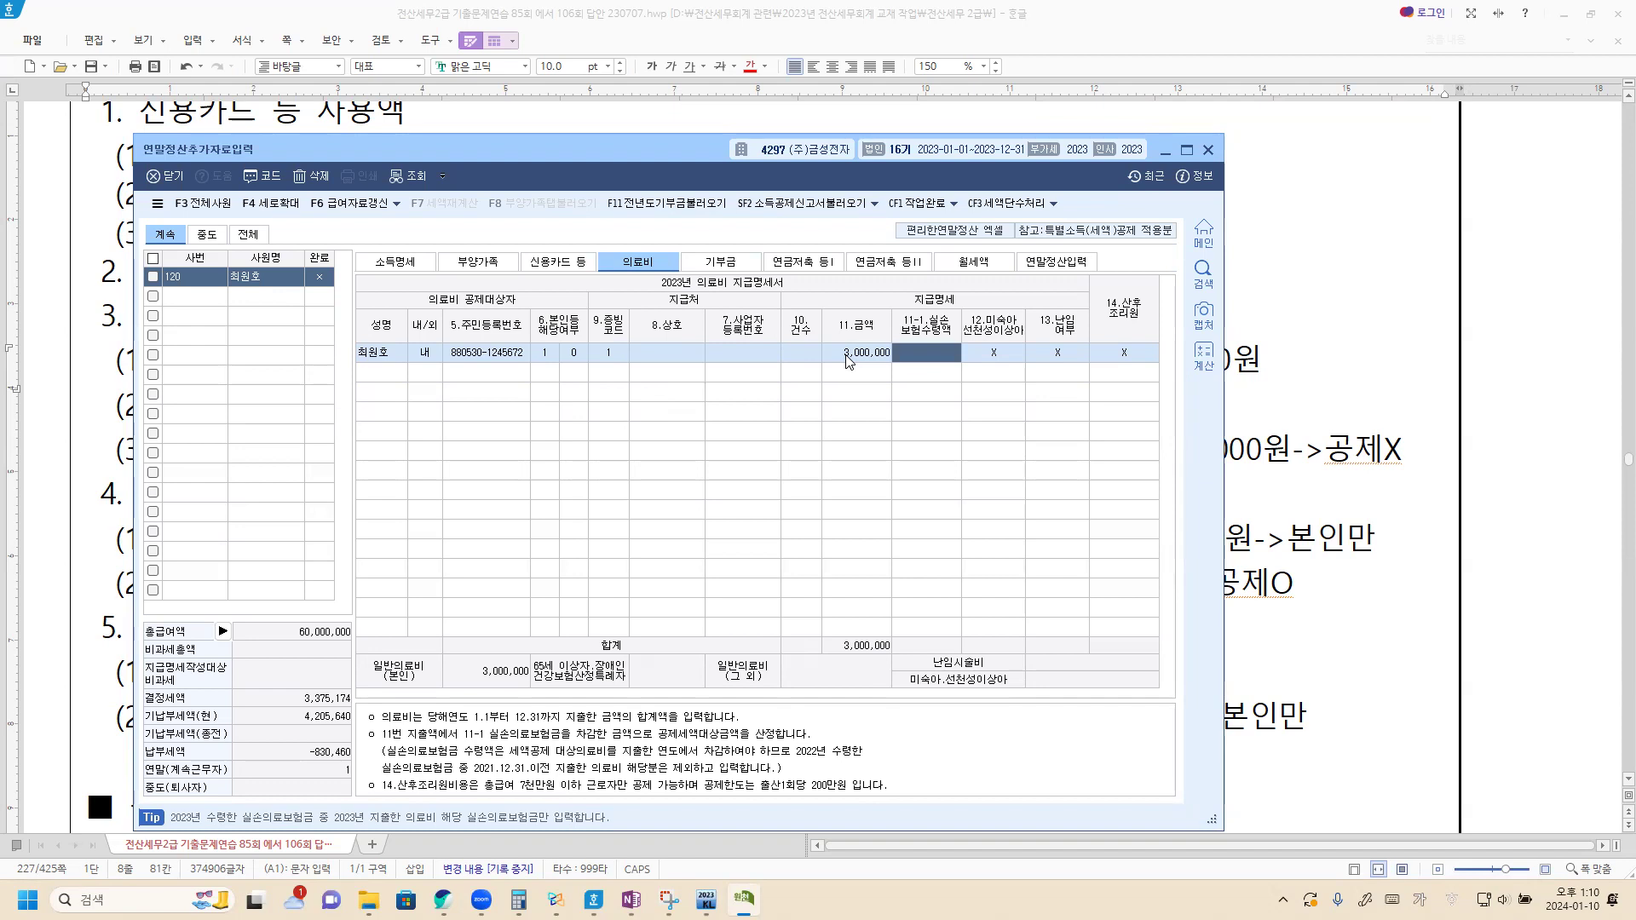
left_click(1289, 533)
scroll(188, 467, "down", 2)
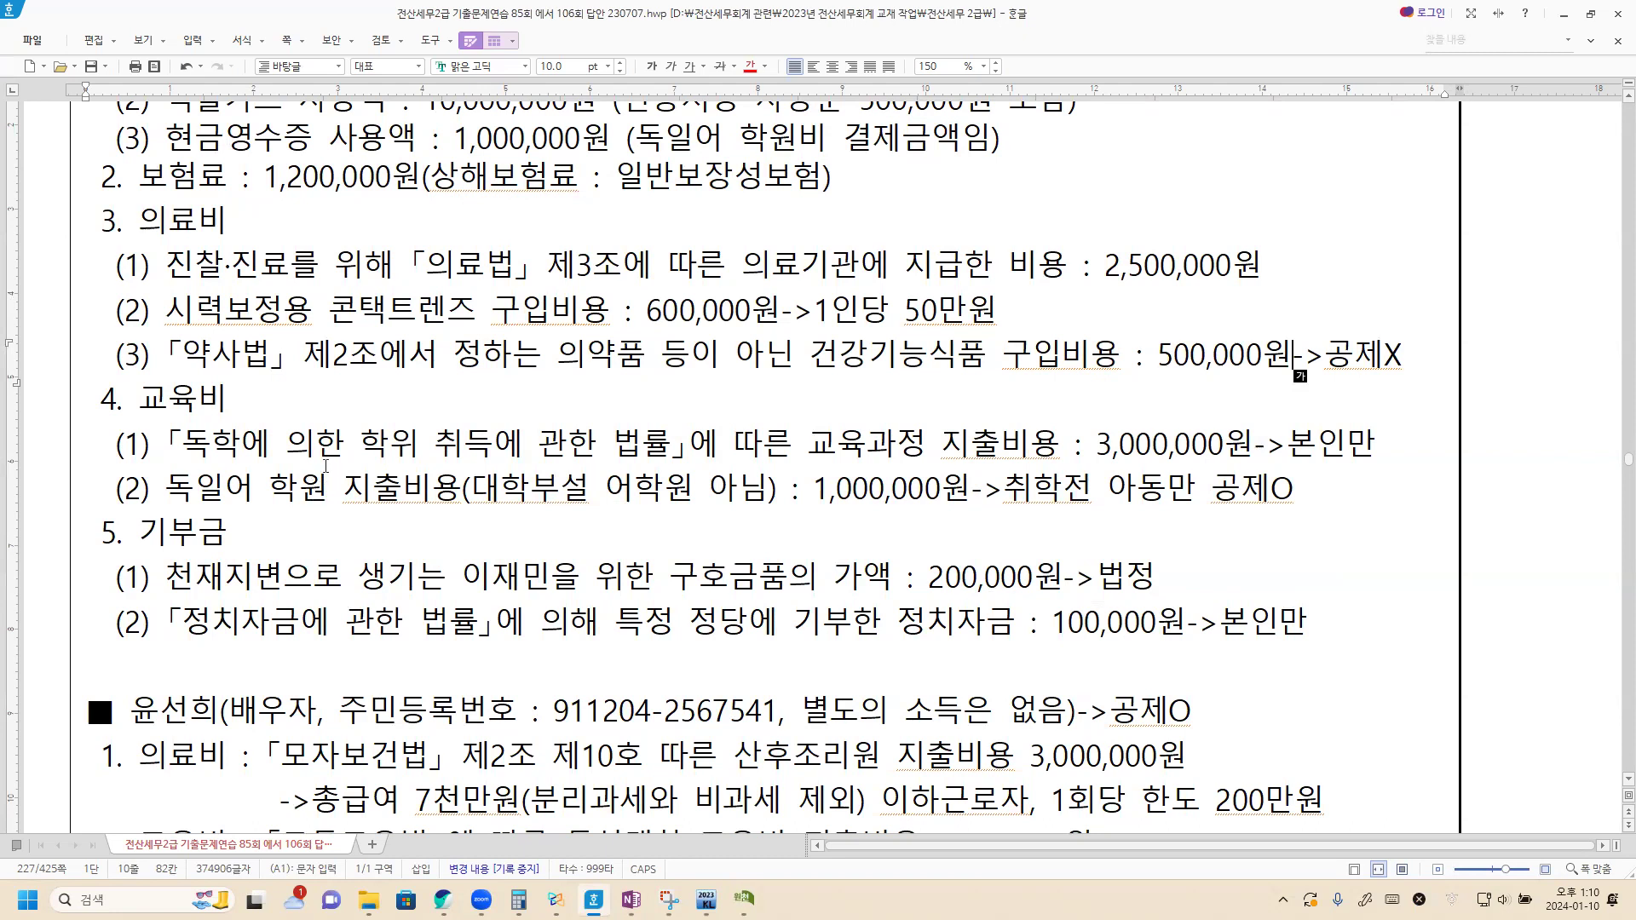
scroll(326, 467, "down", 1)
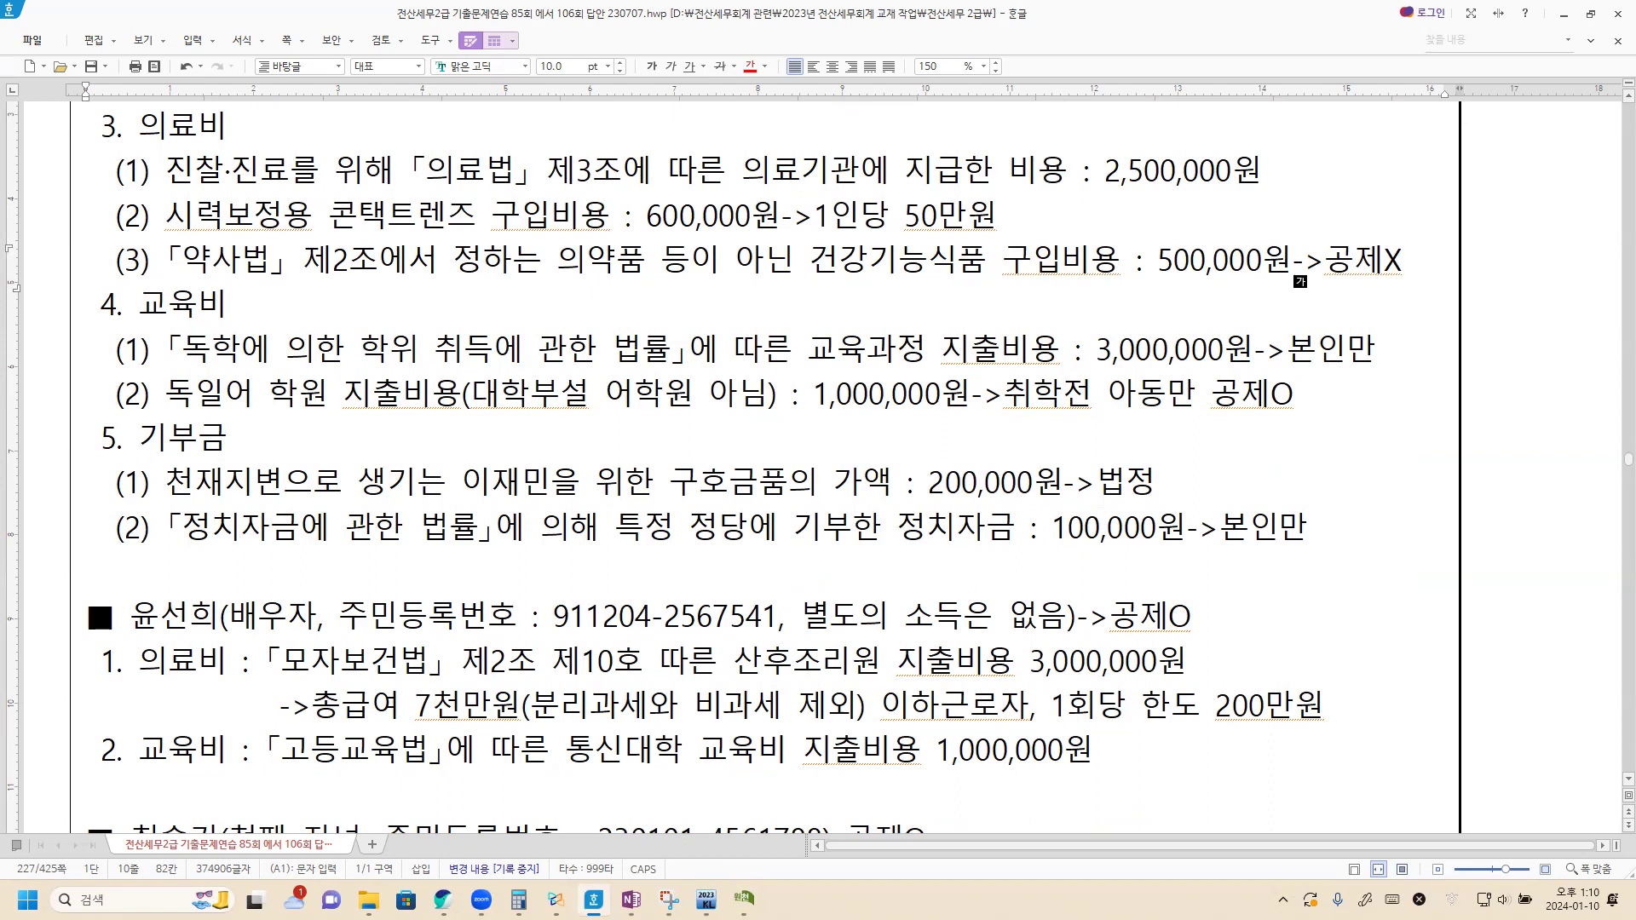
Step: Return to KcLep's 연말정산추가자료입력 window showing the 3,000,000 medical row
key("alt+Tab")
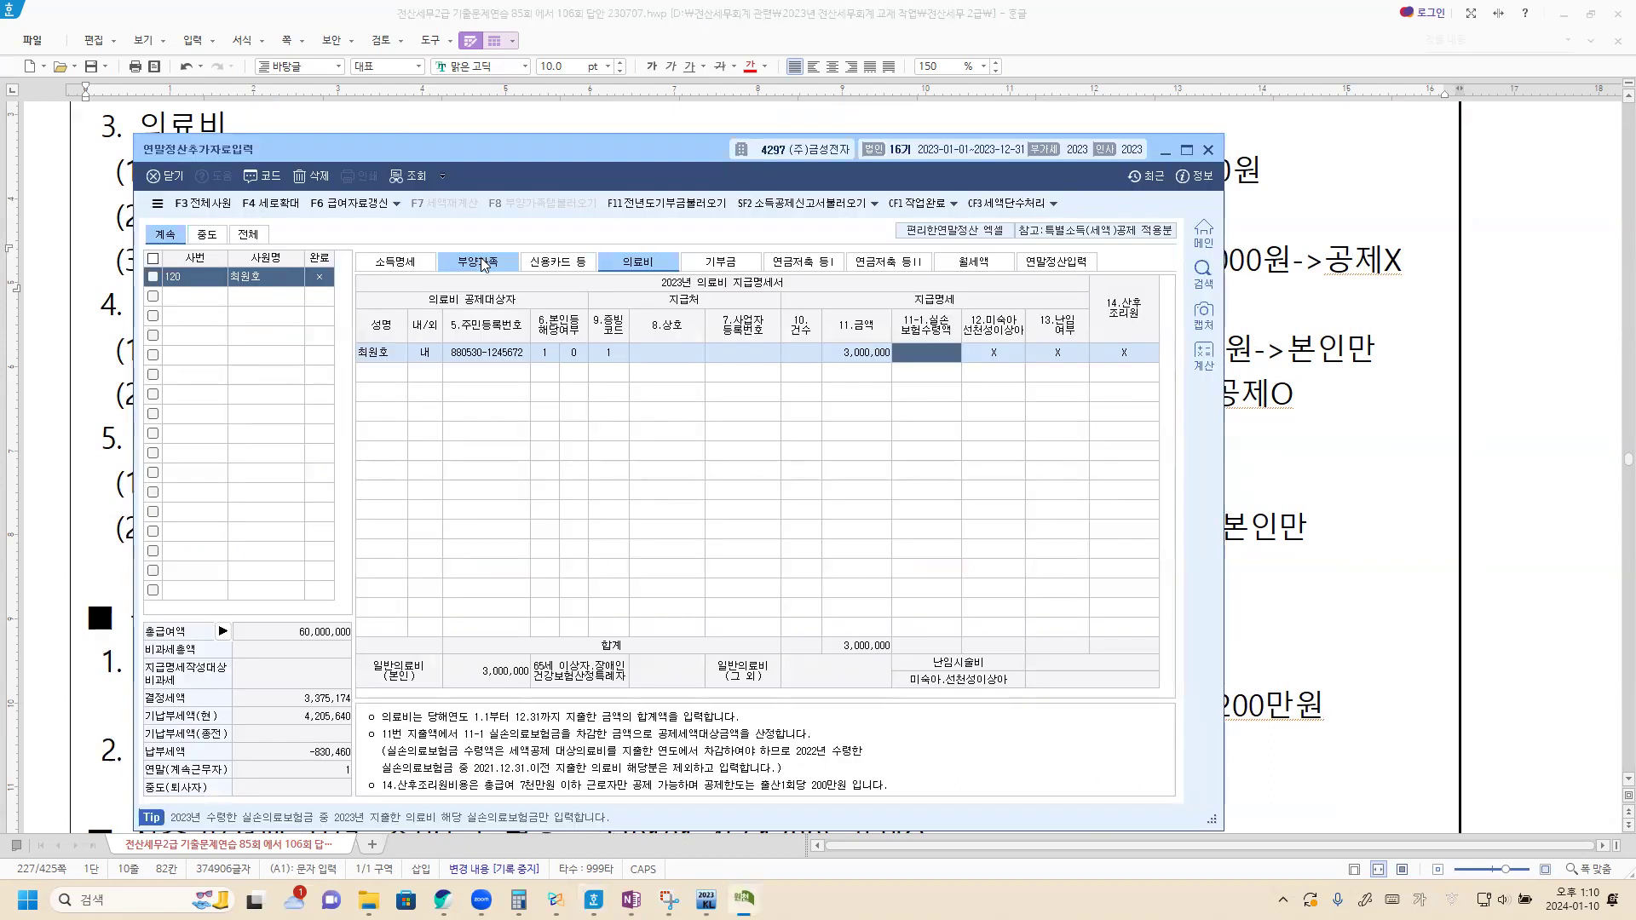
Step: Enter 3,000,000 as the employee's own general education expense (4.본인) on 부양가족
left_click(483, 264)
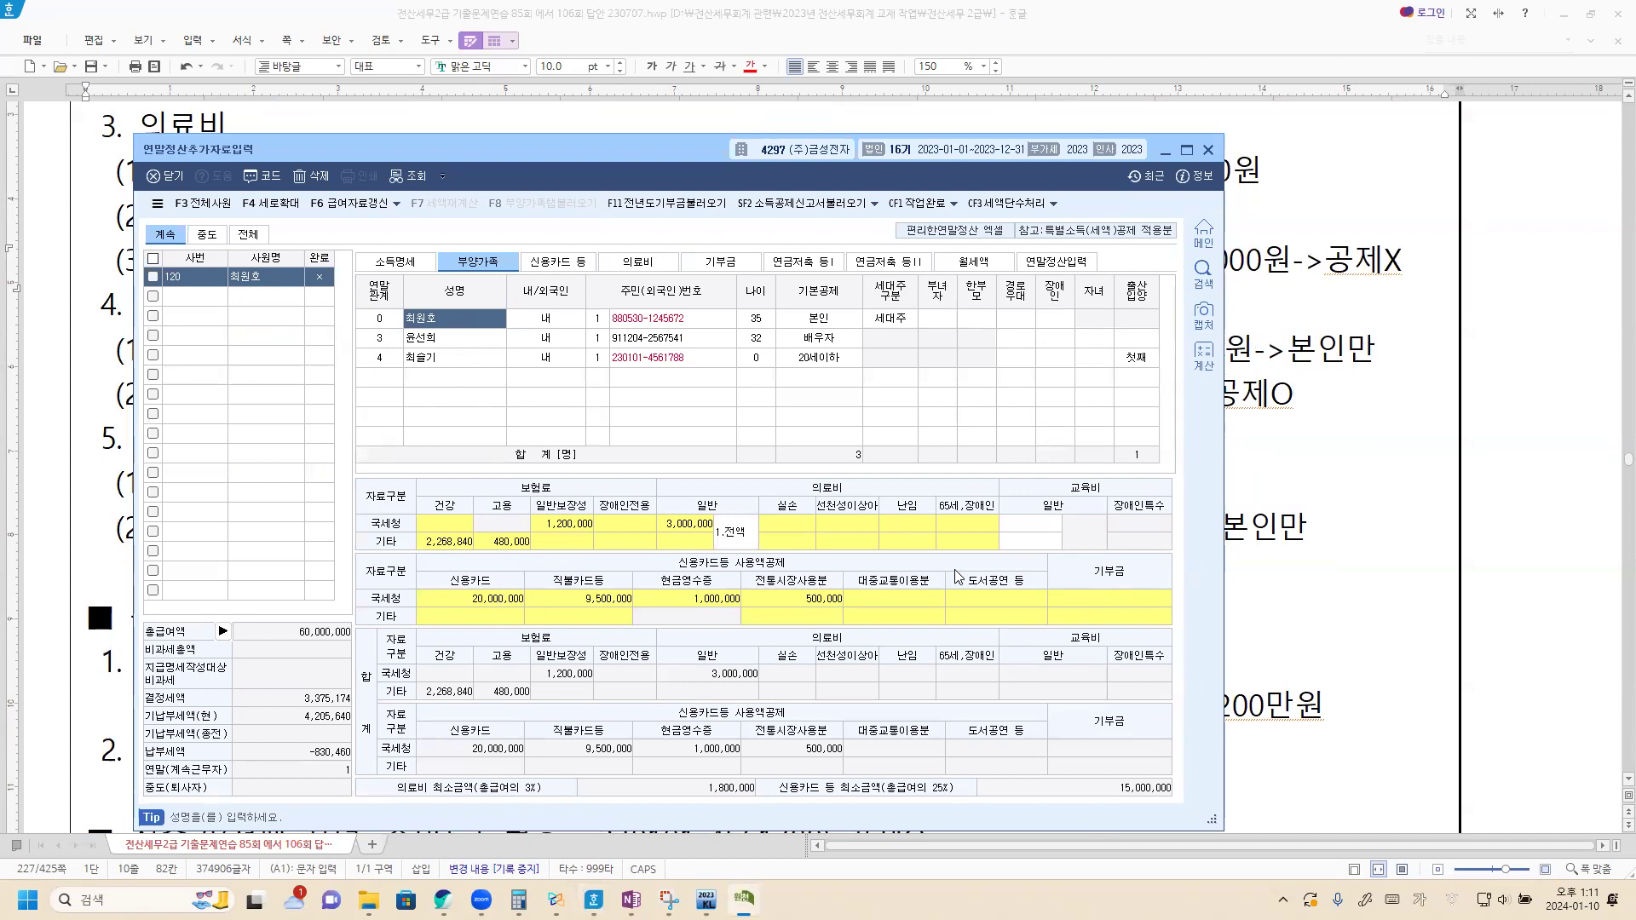
left_click(1032, 523)
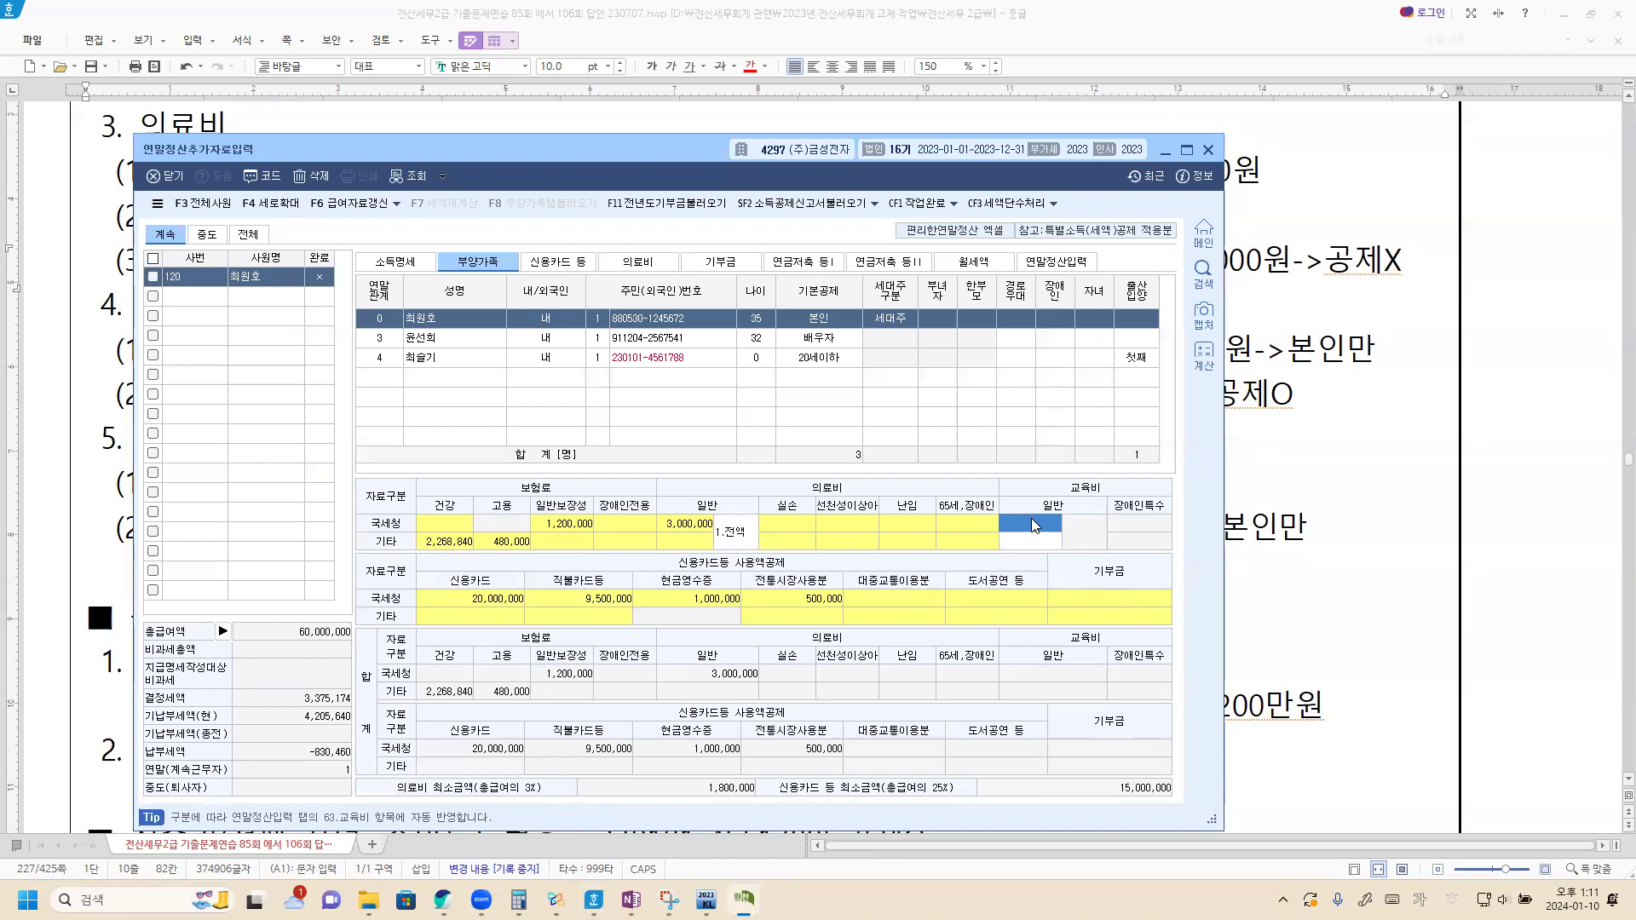
left_click(1034, 525)
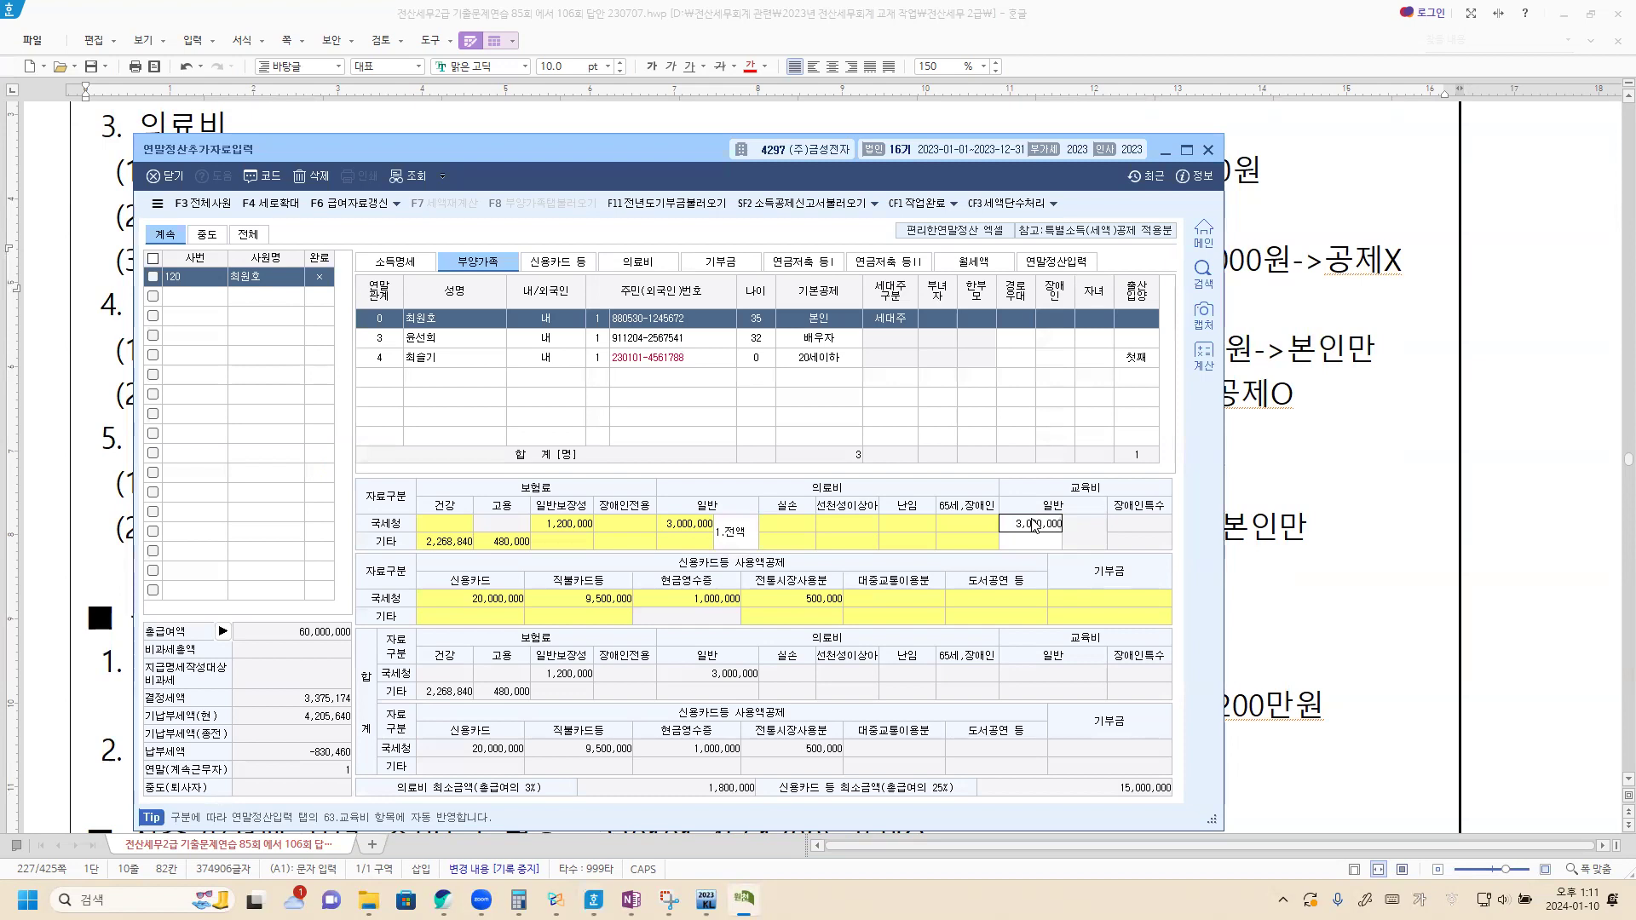
key("Return")
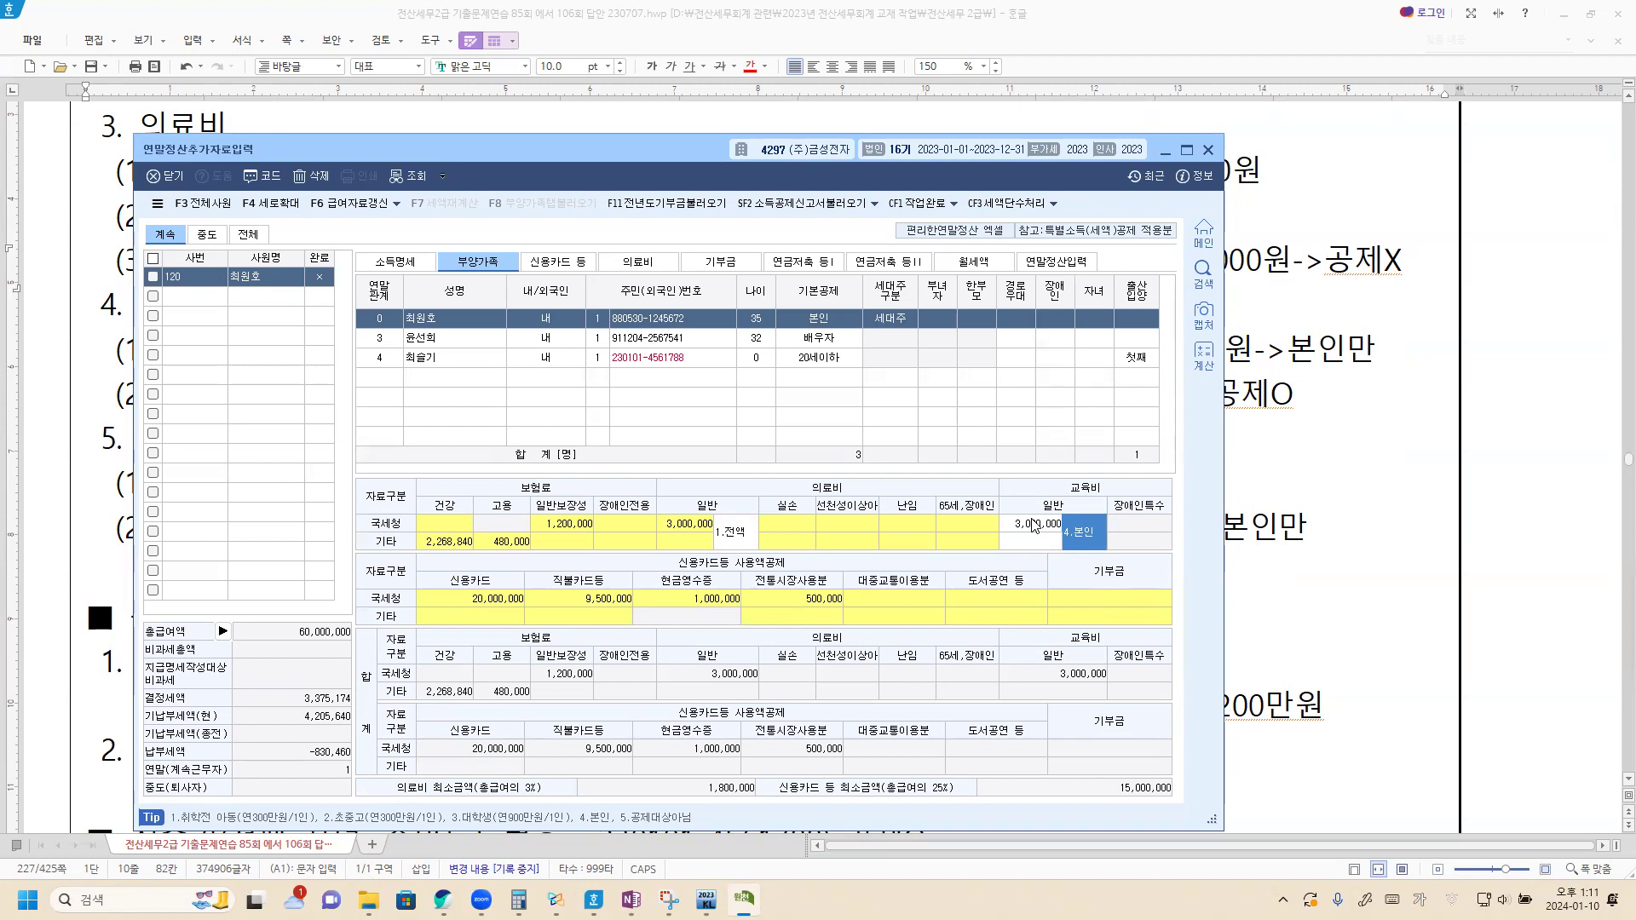
left_click(1353, 497)
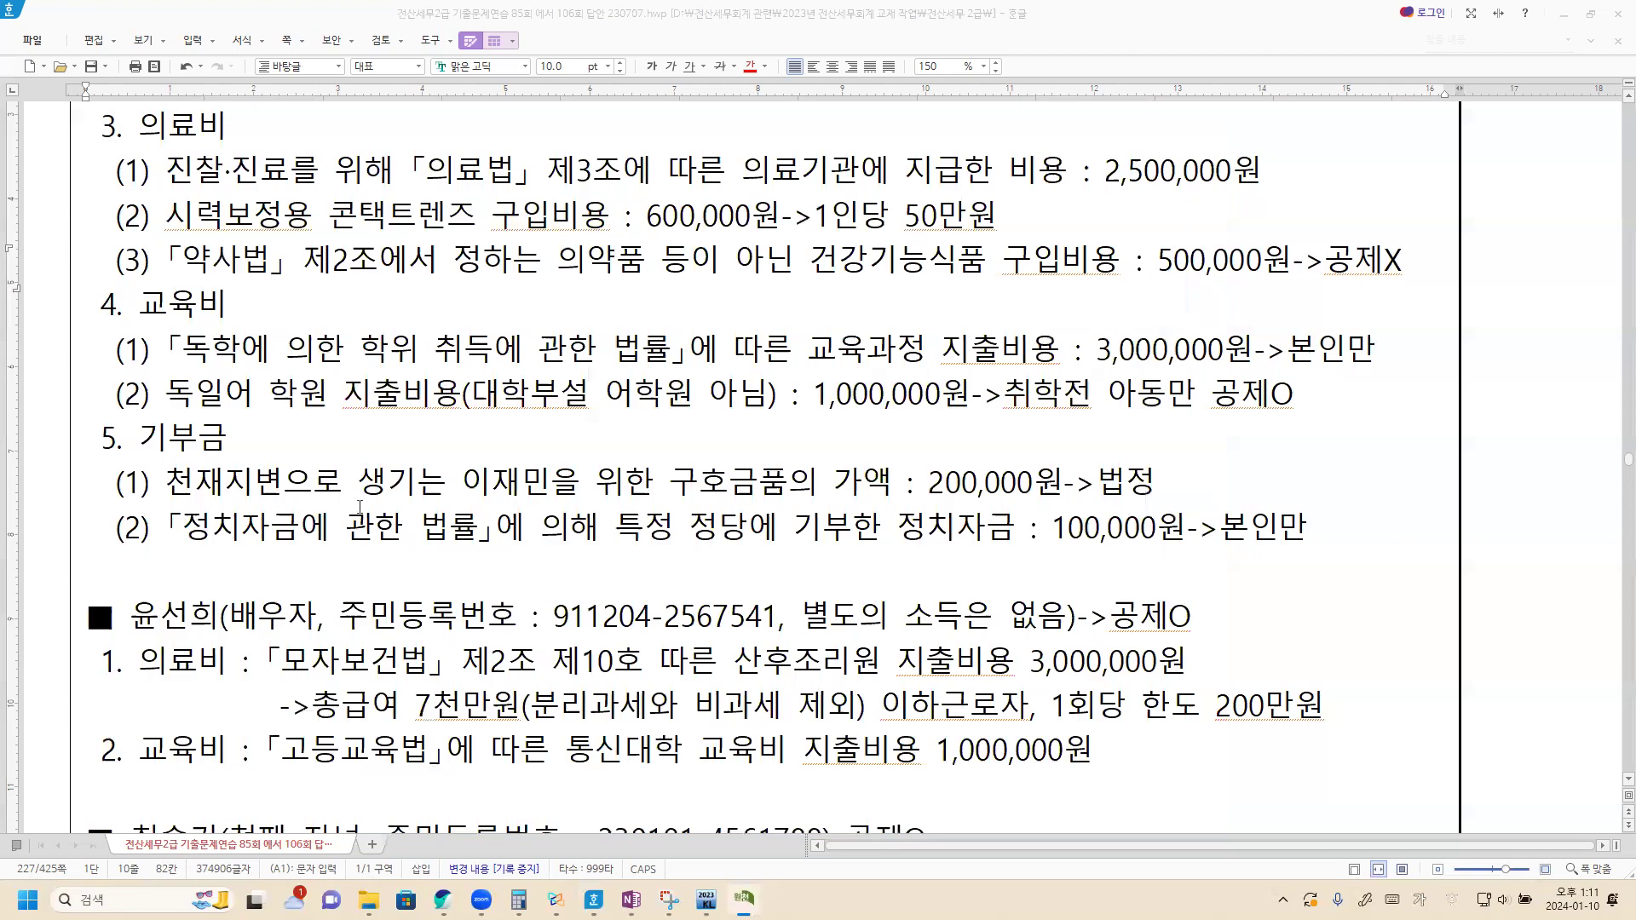
Step: Overwrite 법정 with 특례 in donation item 5(1) of the problem text
scroll(213, 351, "down", 1)
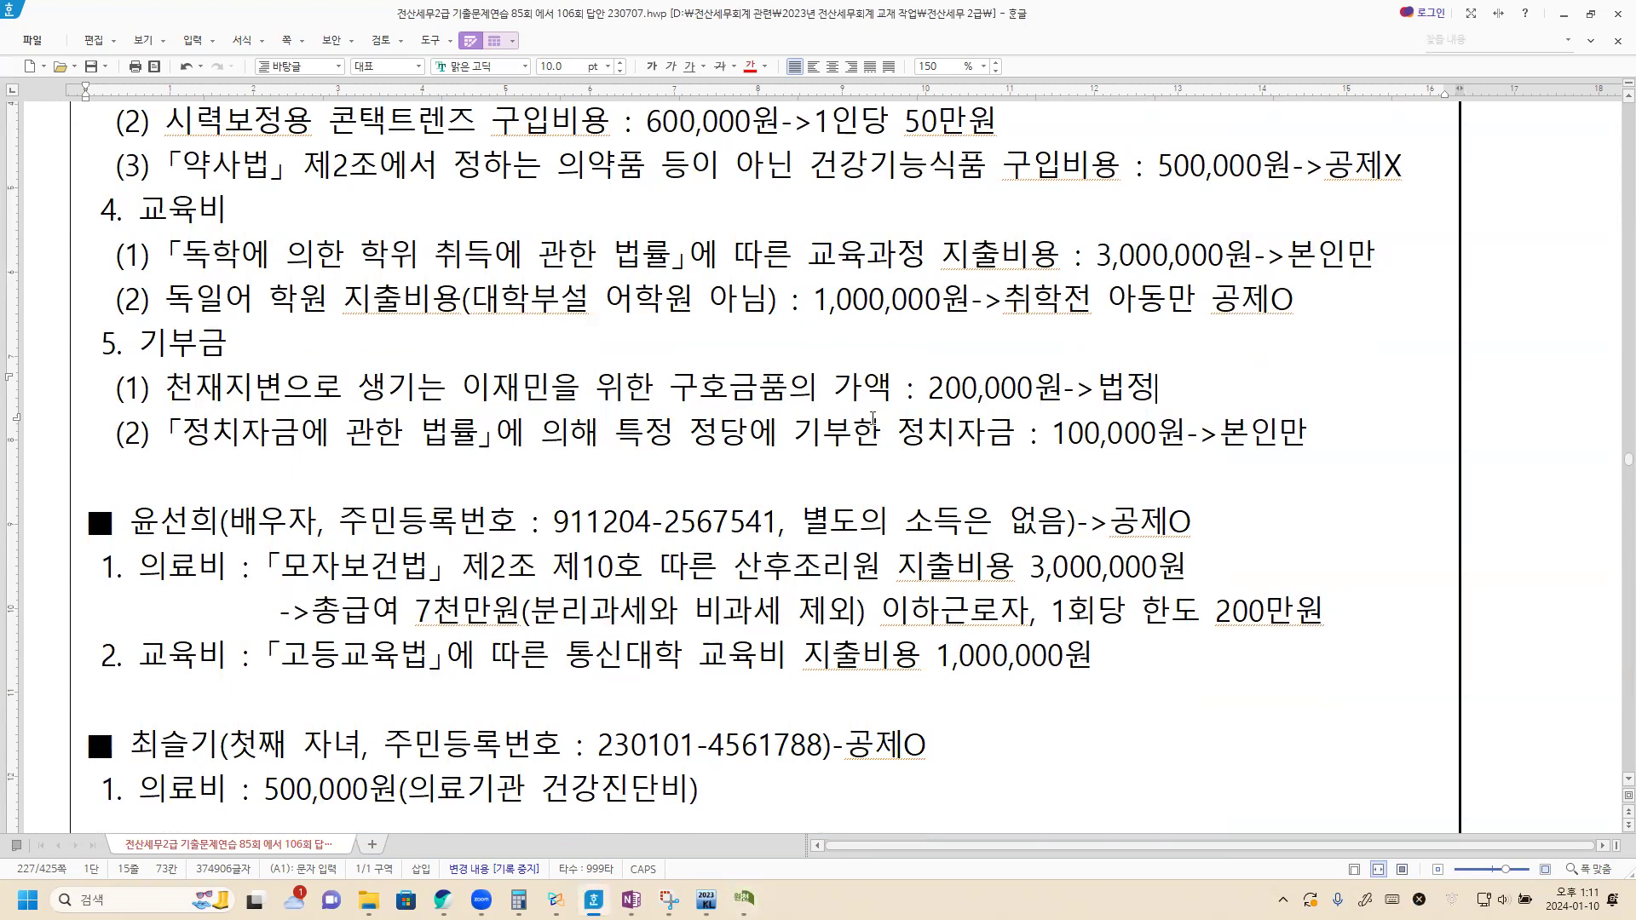
left_click_drag(1099, 385, 1150, 385)
right_click(1149, 386)
type("특례")
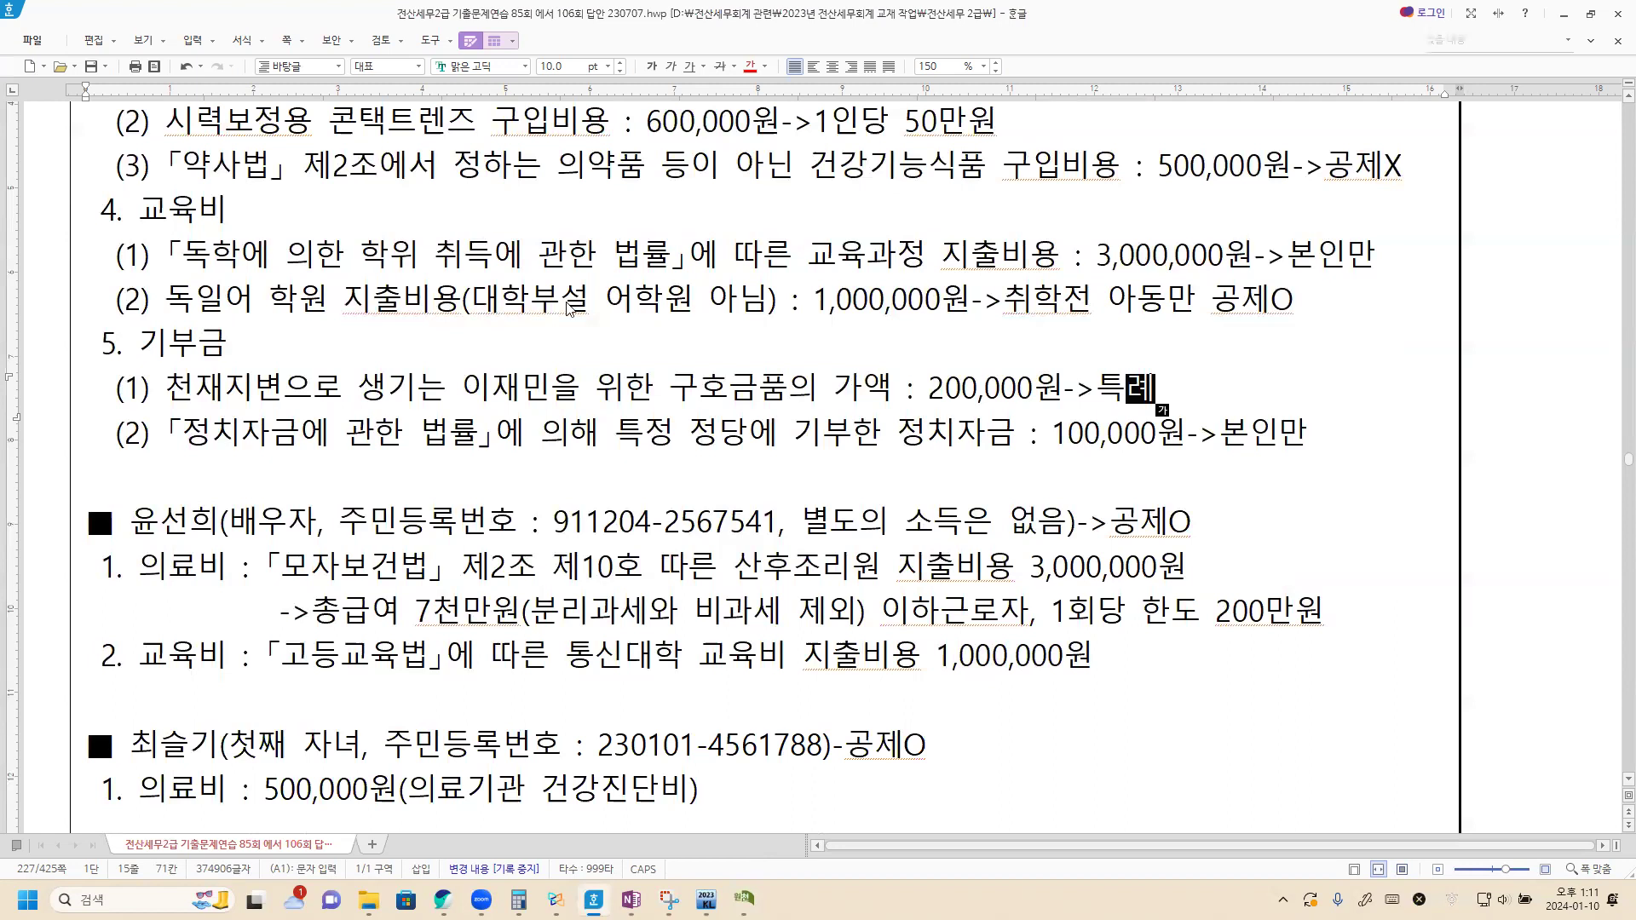
key("alt+Tab")
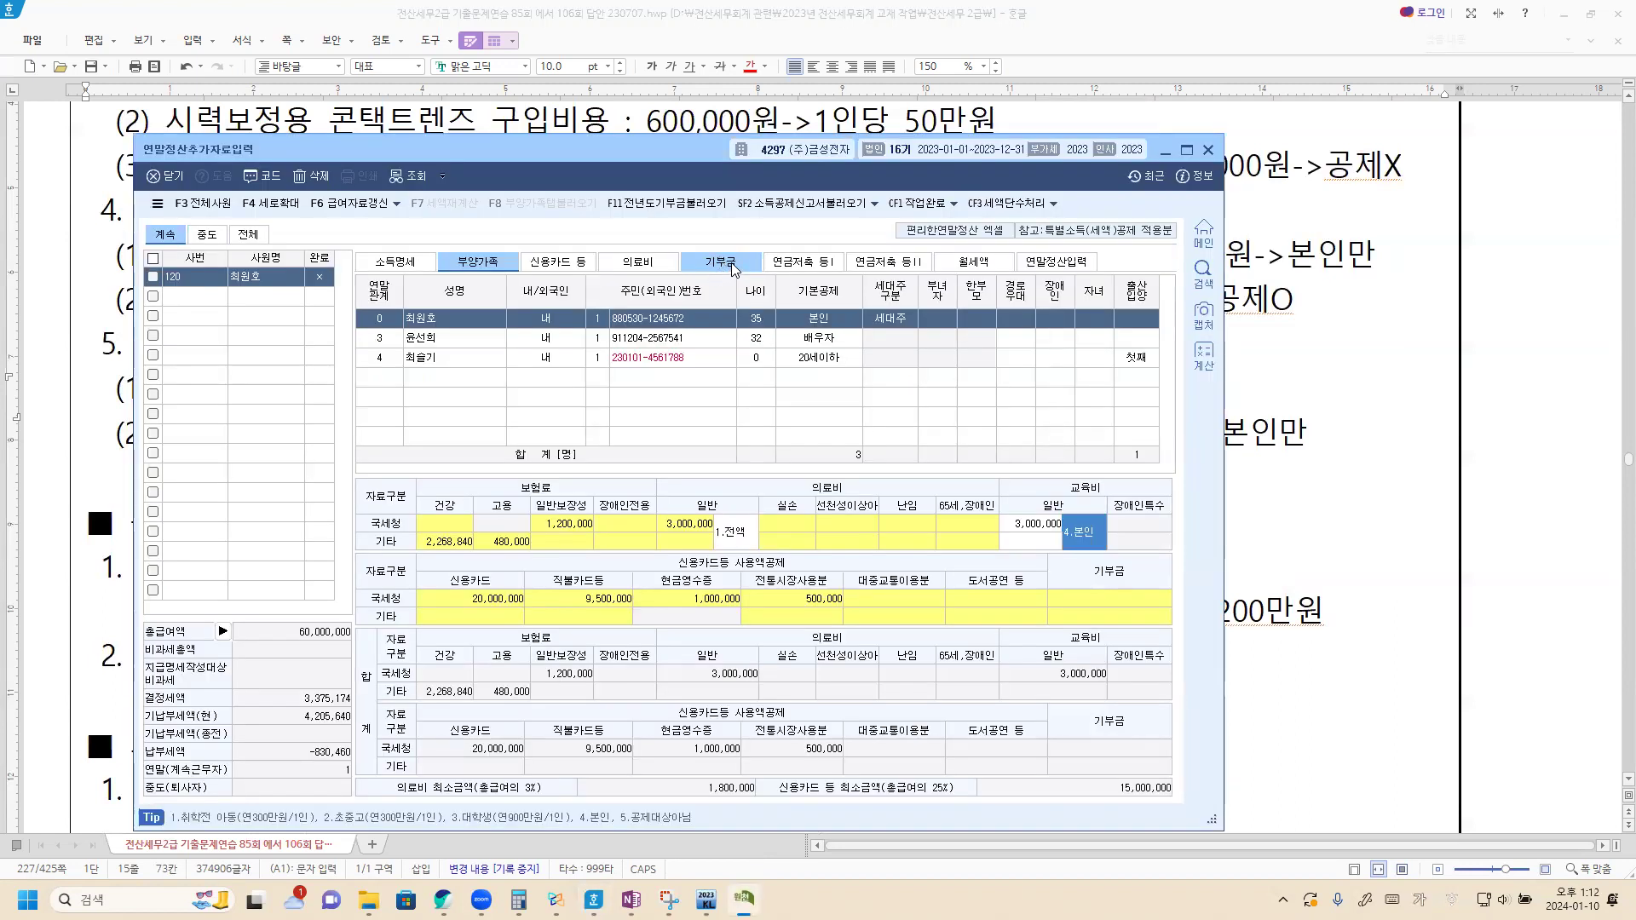
Step: On 기부금, add the employee's 200,000 cash 특례 donation (code 10, one case)
left_click(731, 266)
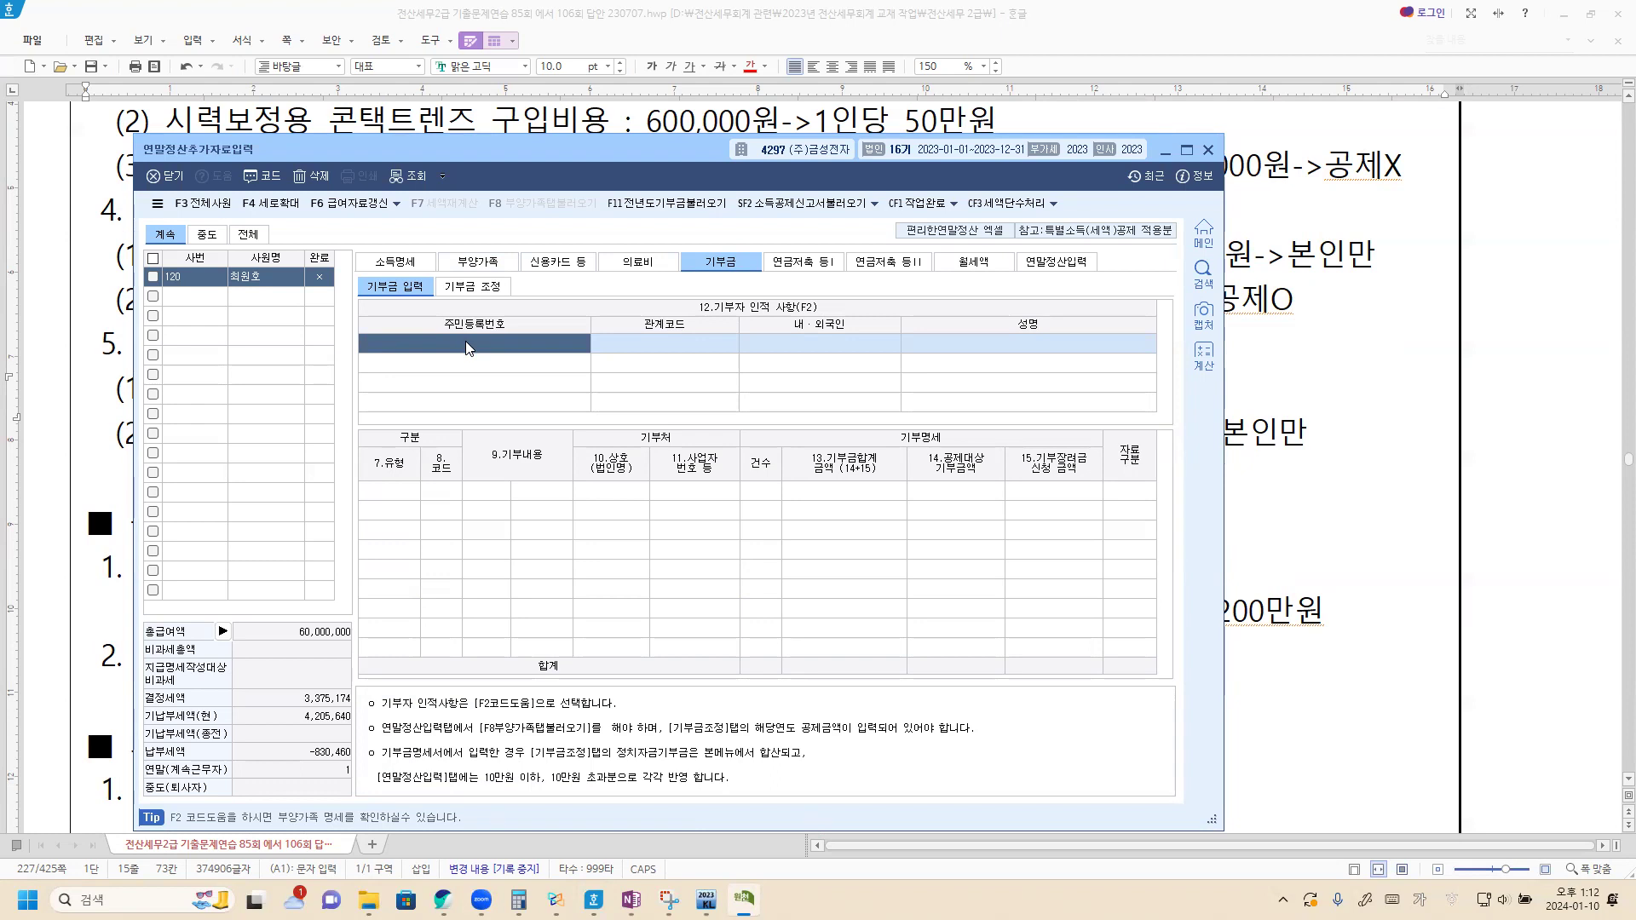
key("F2")
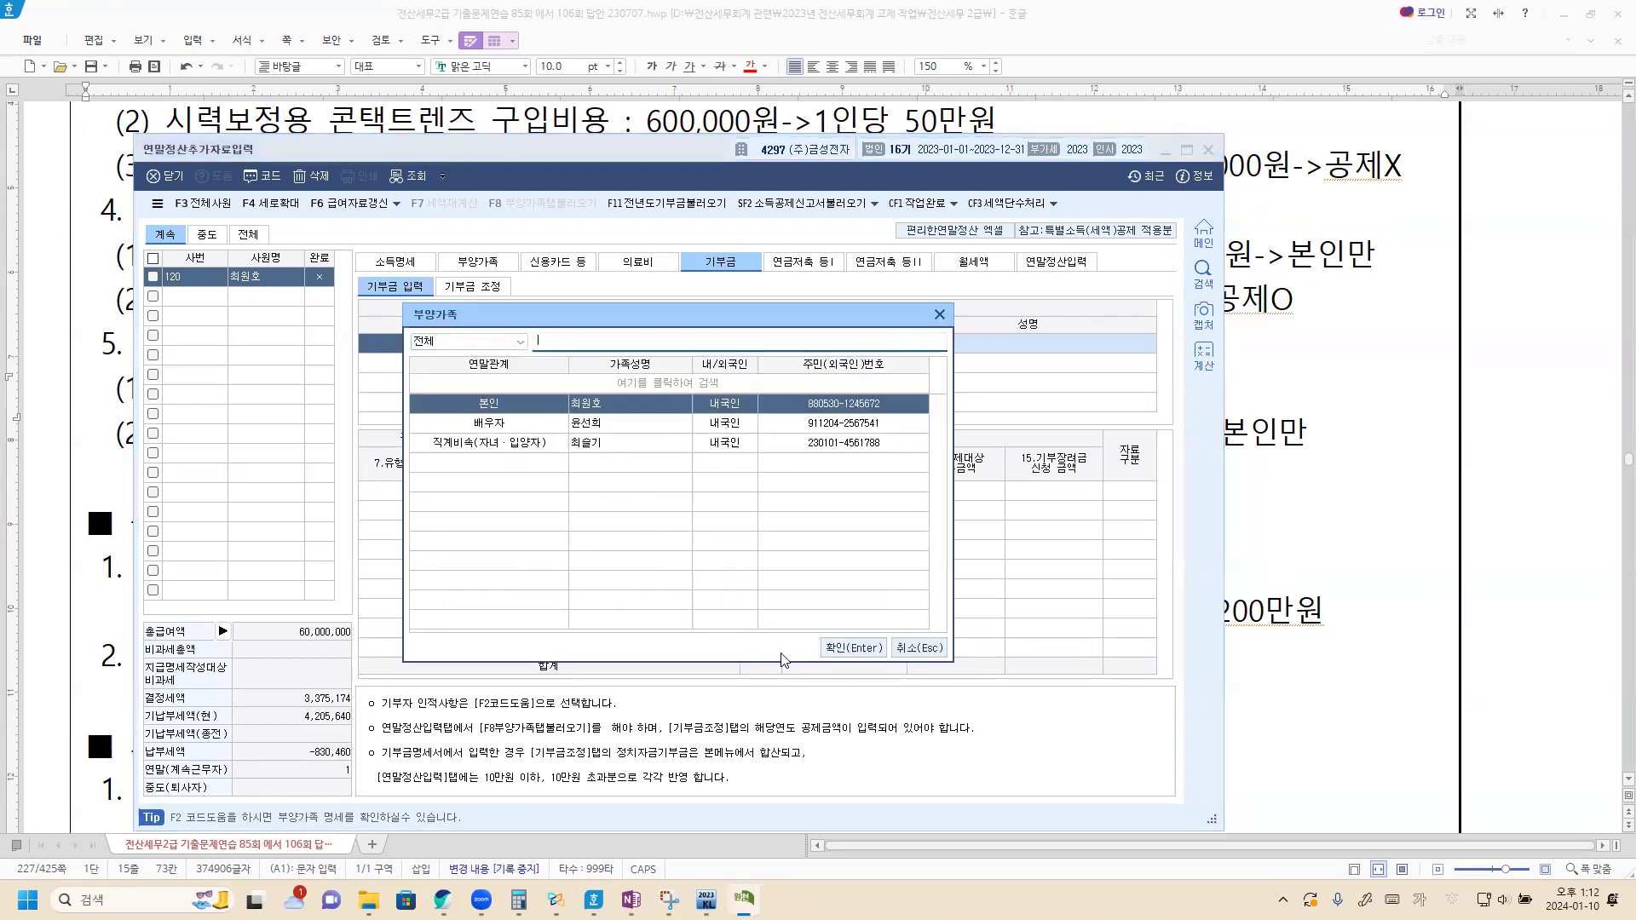
left_click(848, 649)
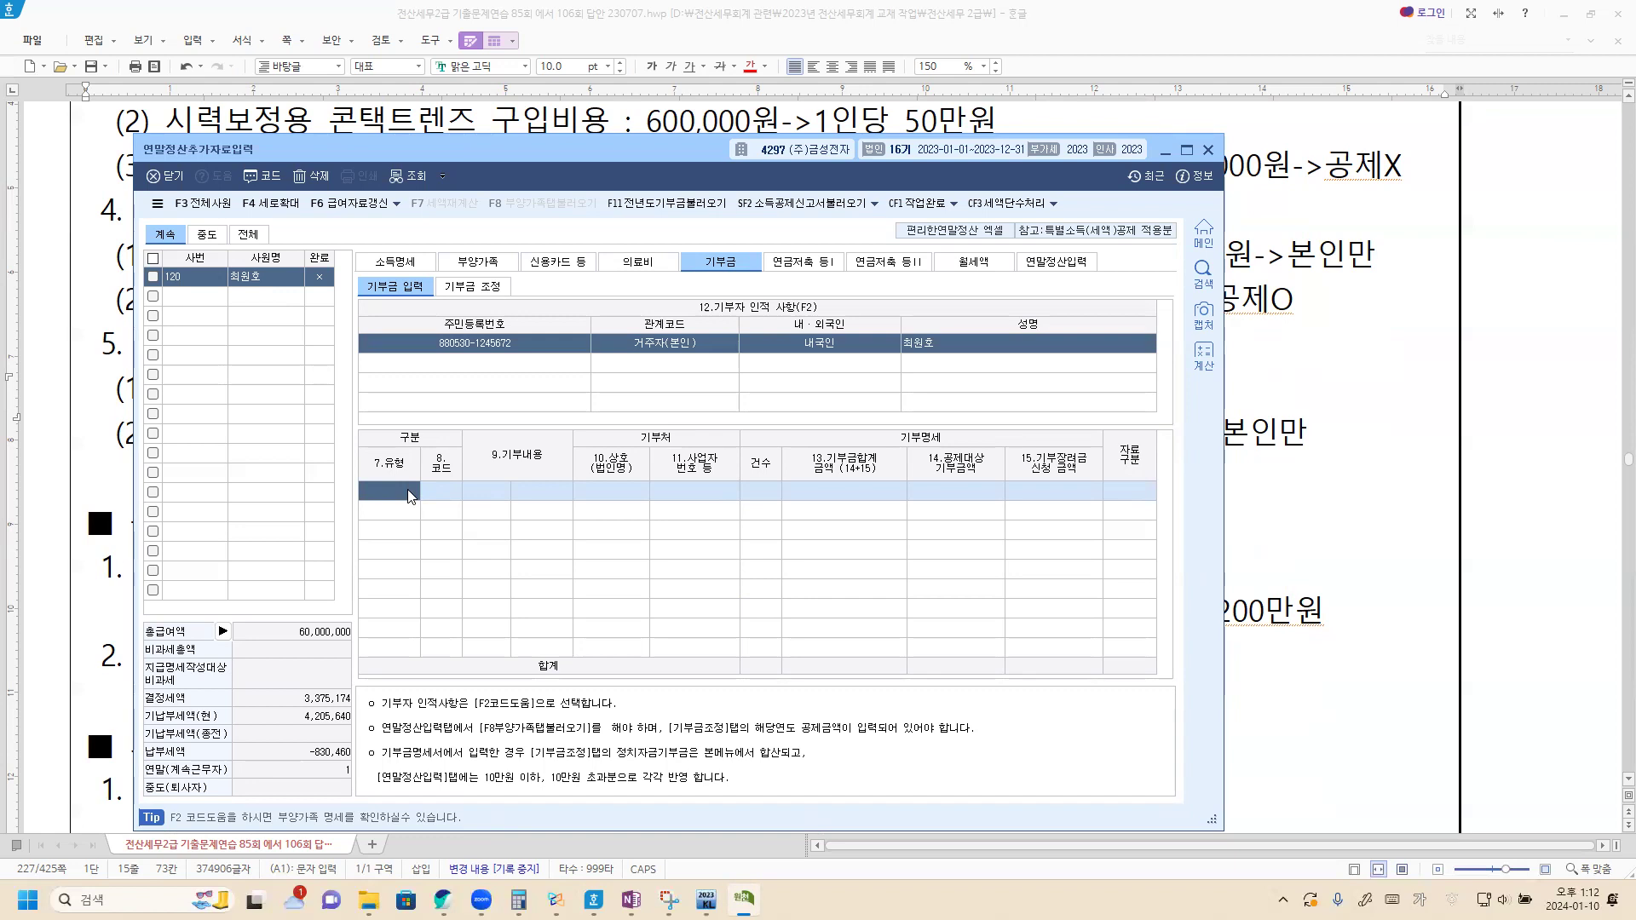
key("F2")
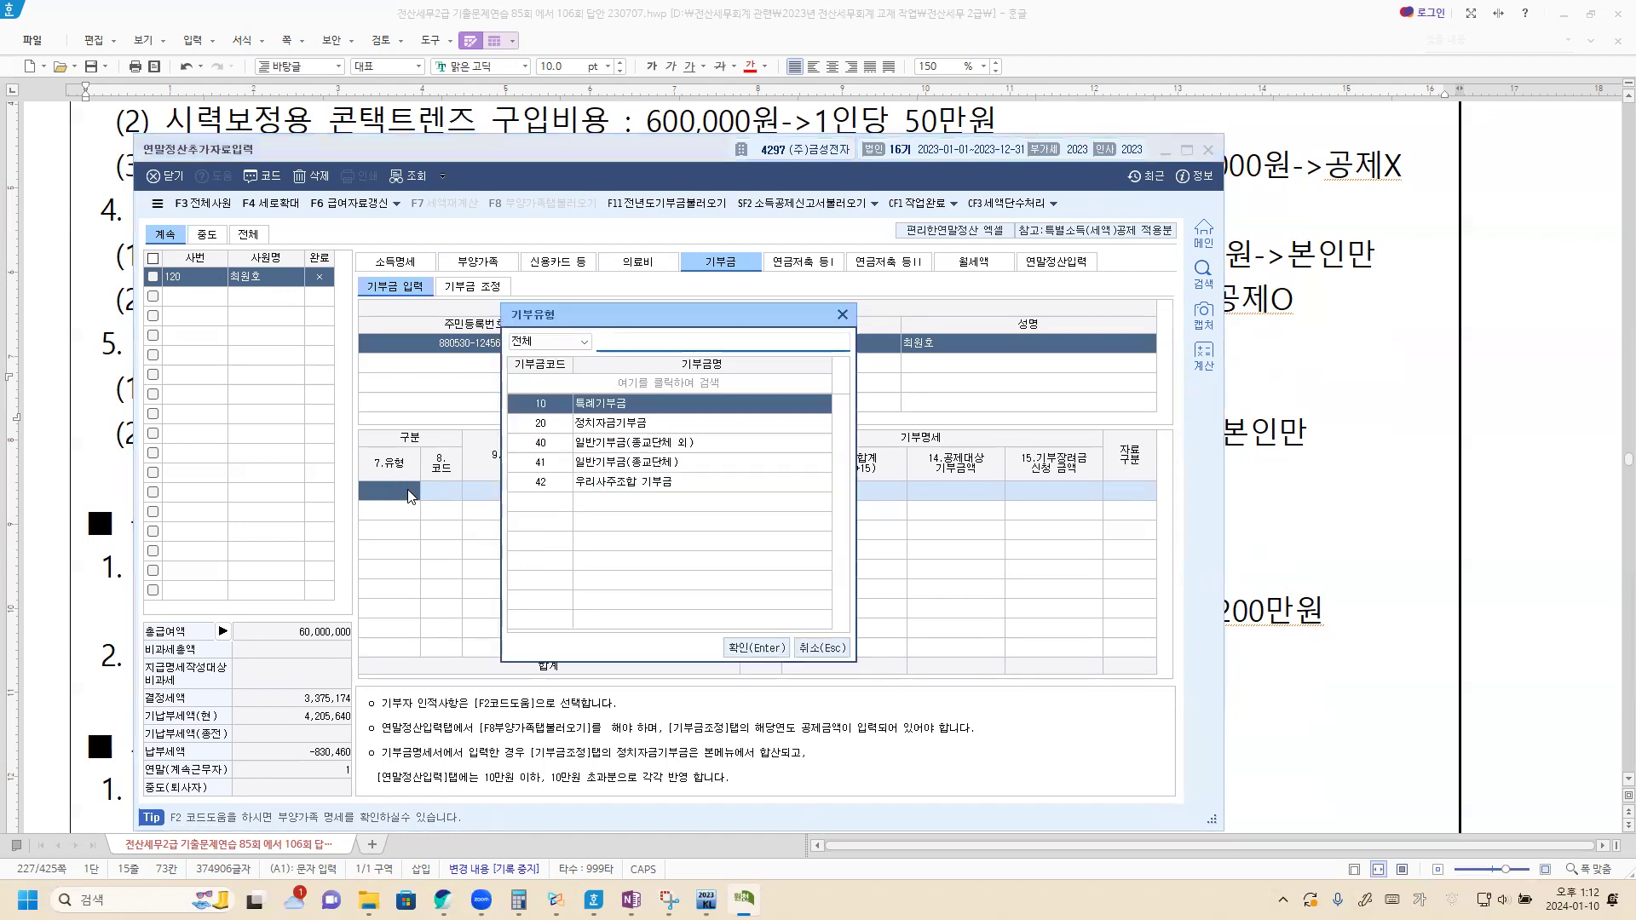
key("Return")
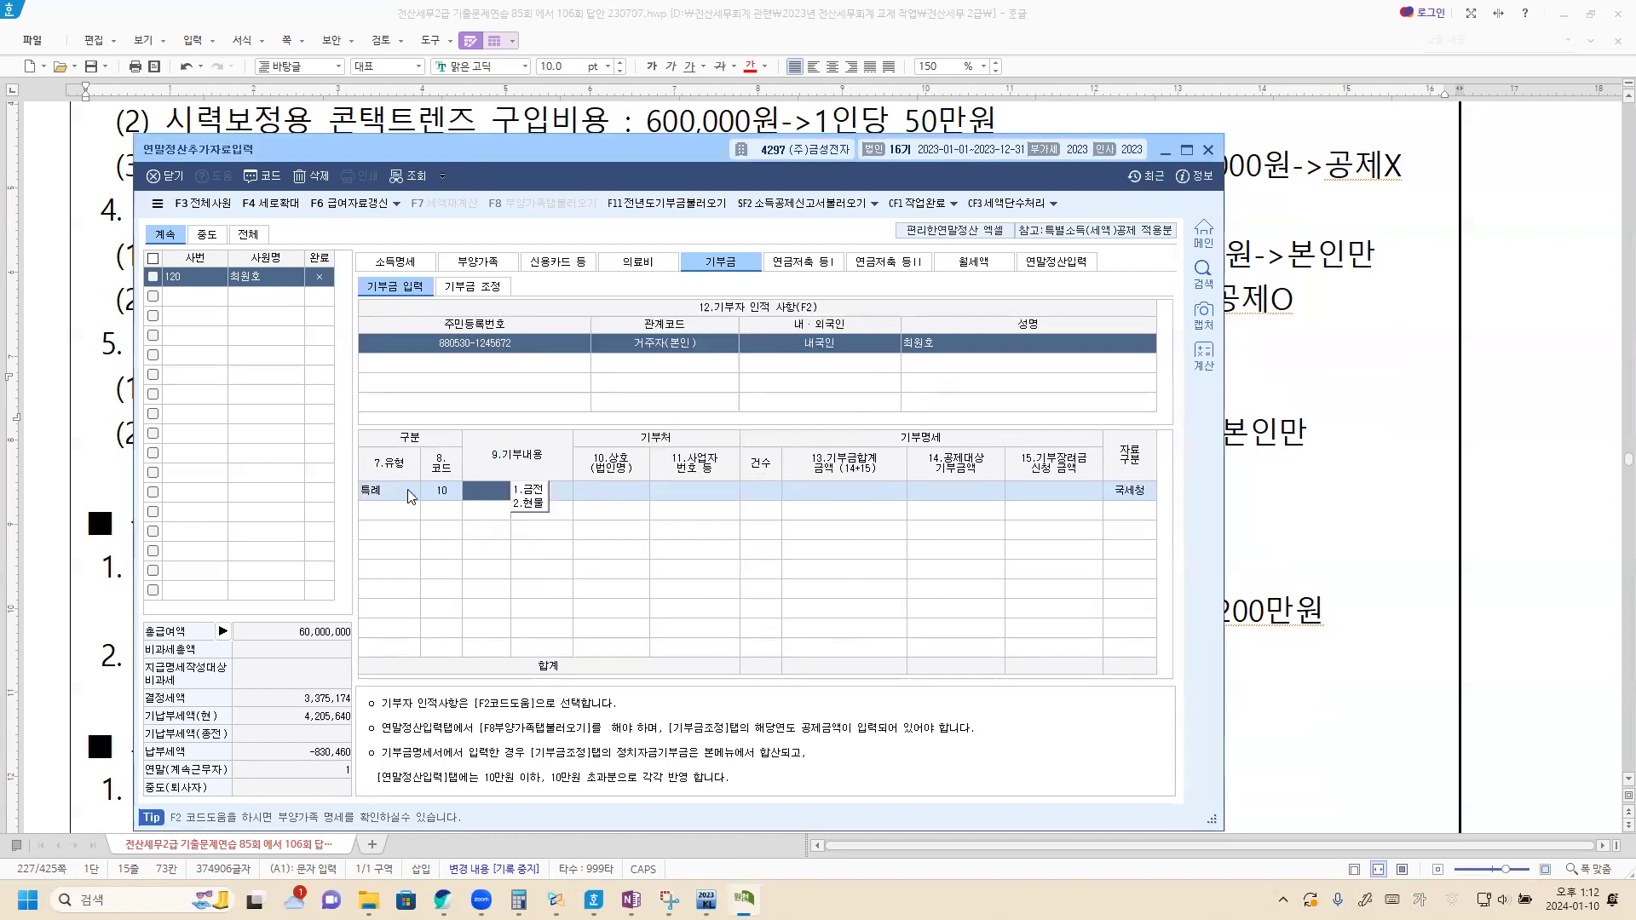
key("1")
key("Return")
key("Return")
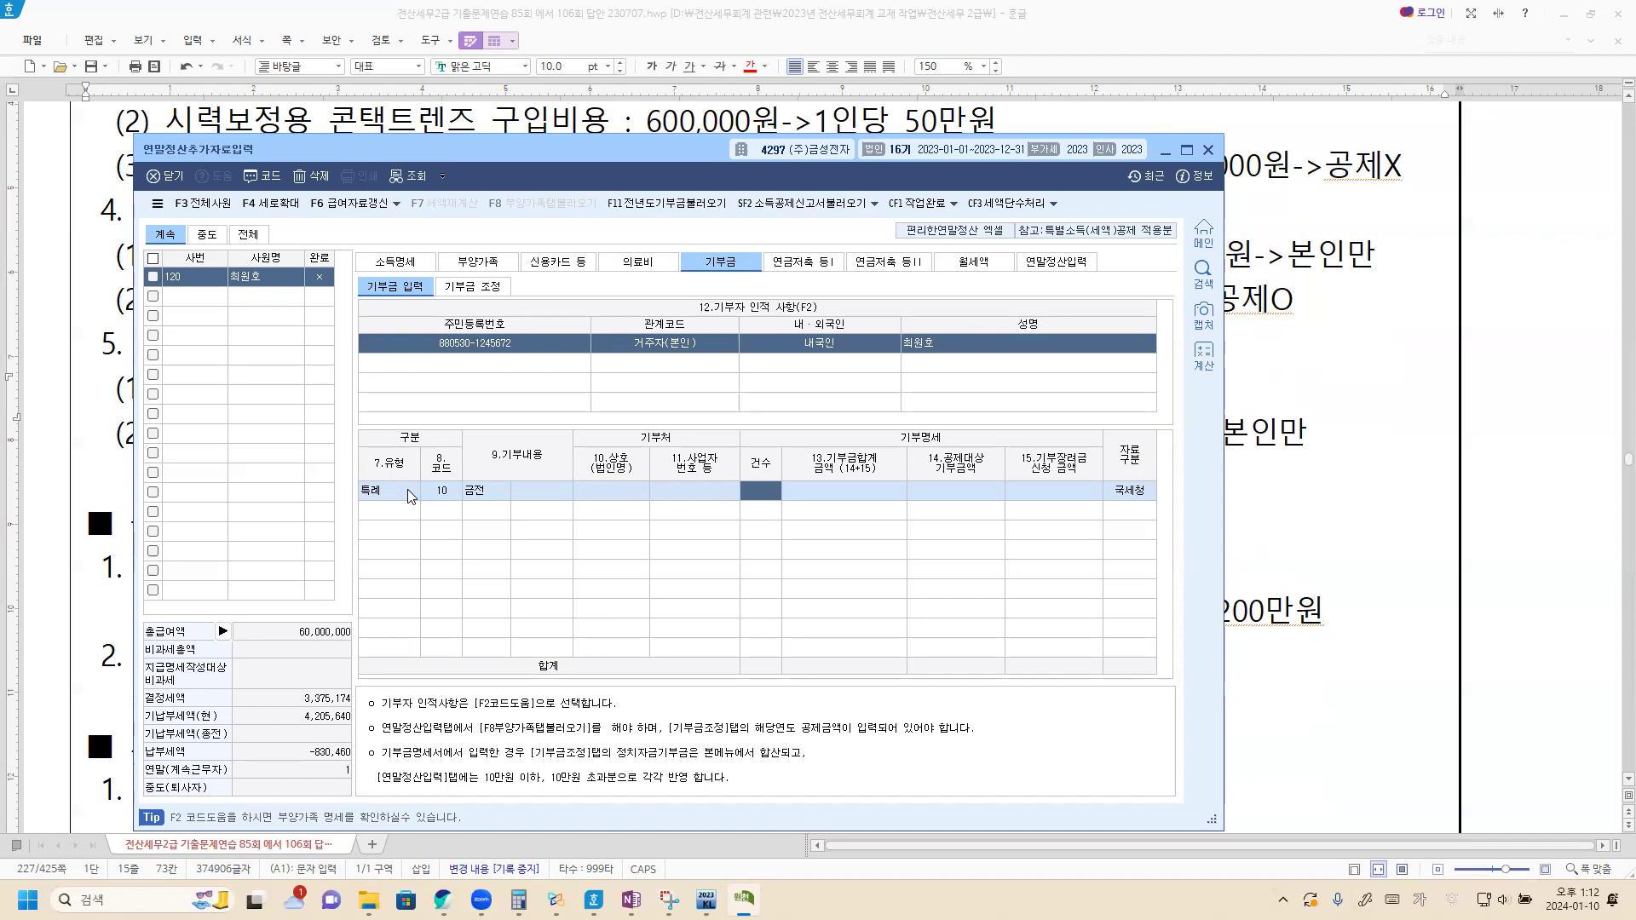
type("1")
key("Return")
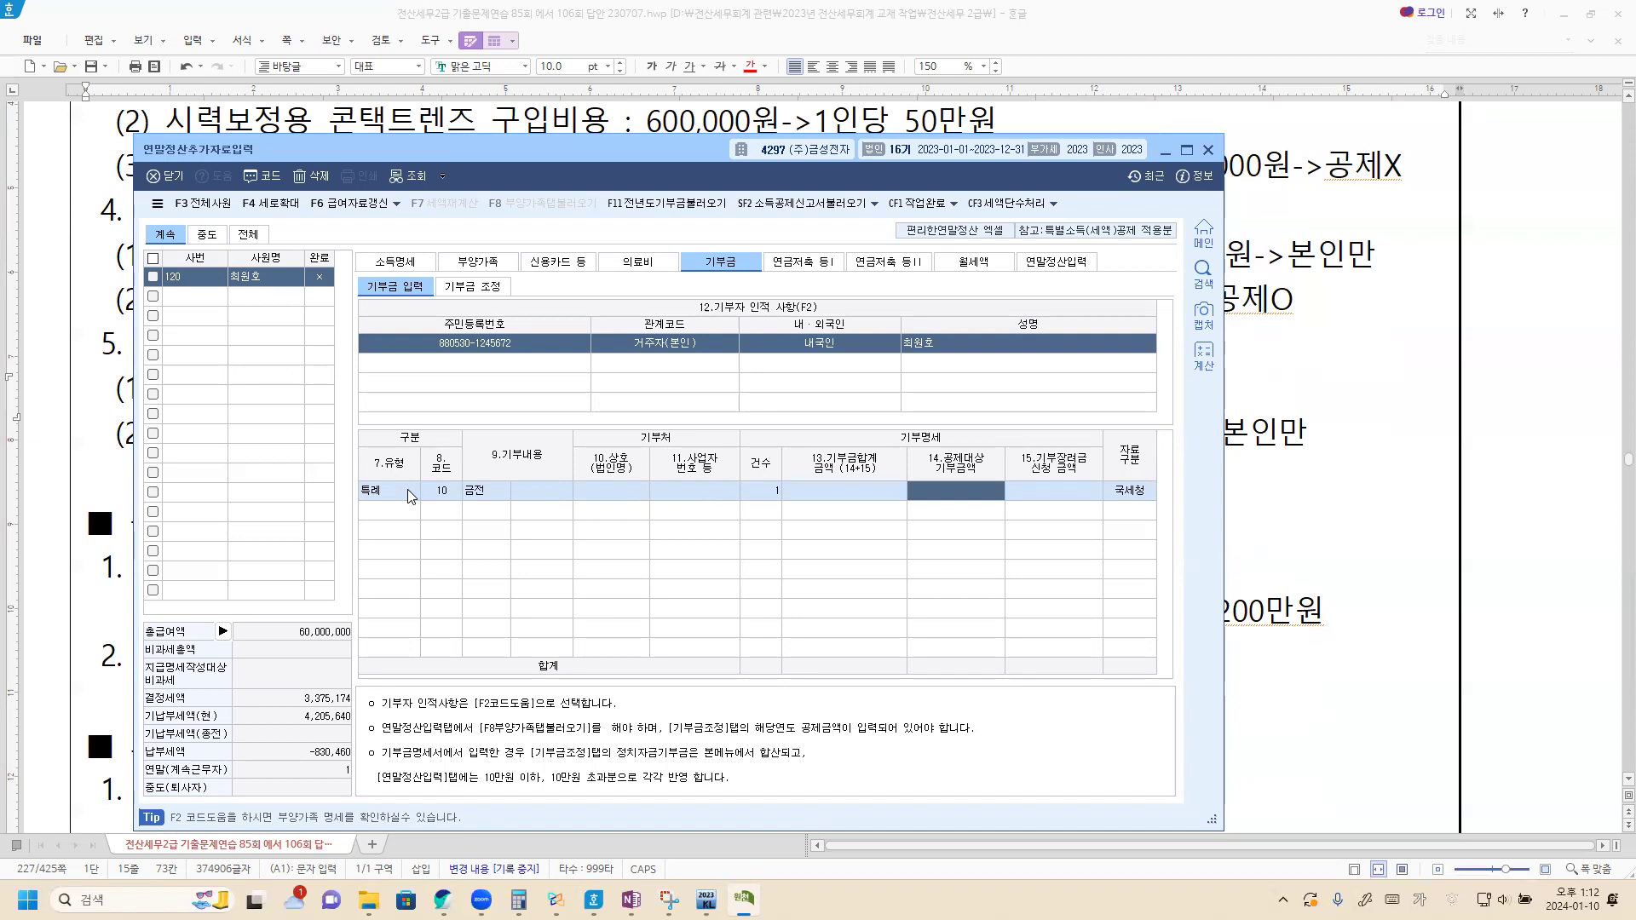
type("2000000")
key("Return")
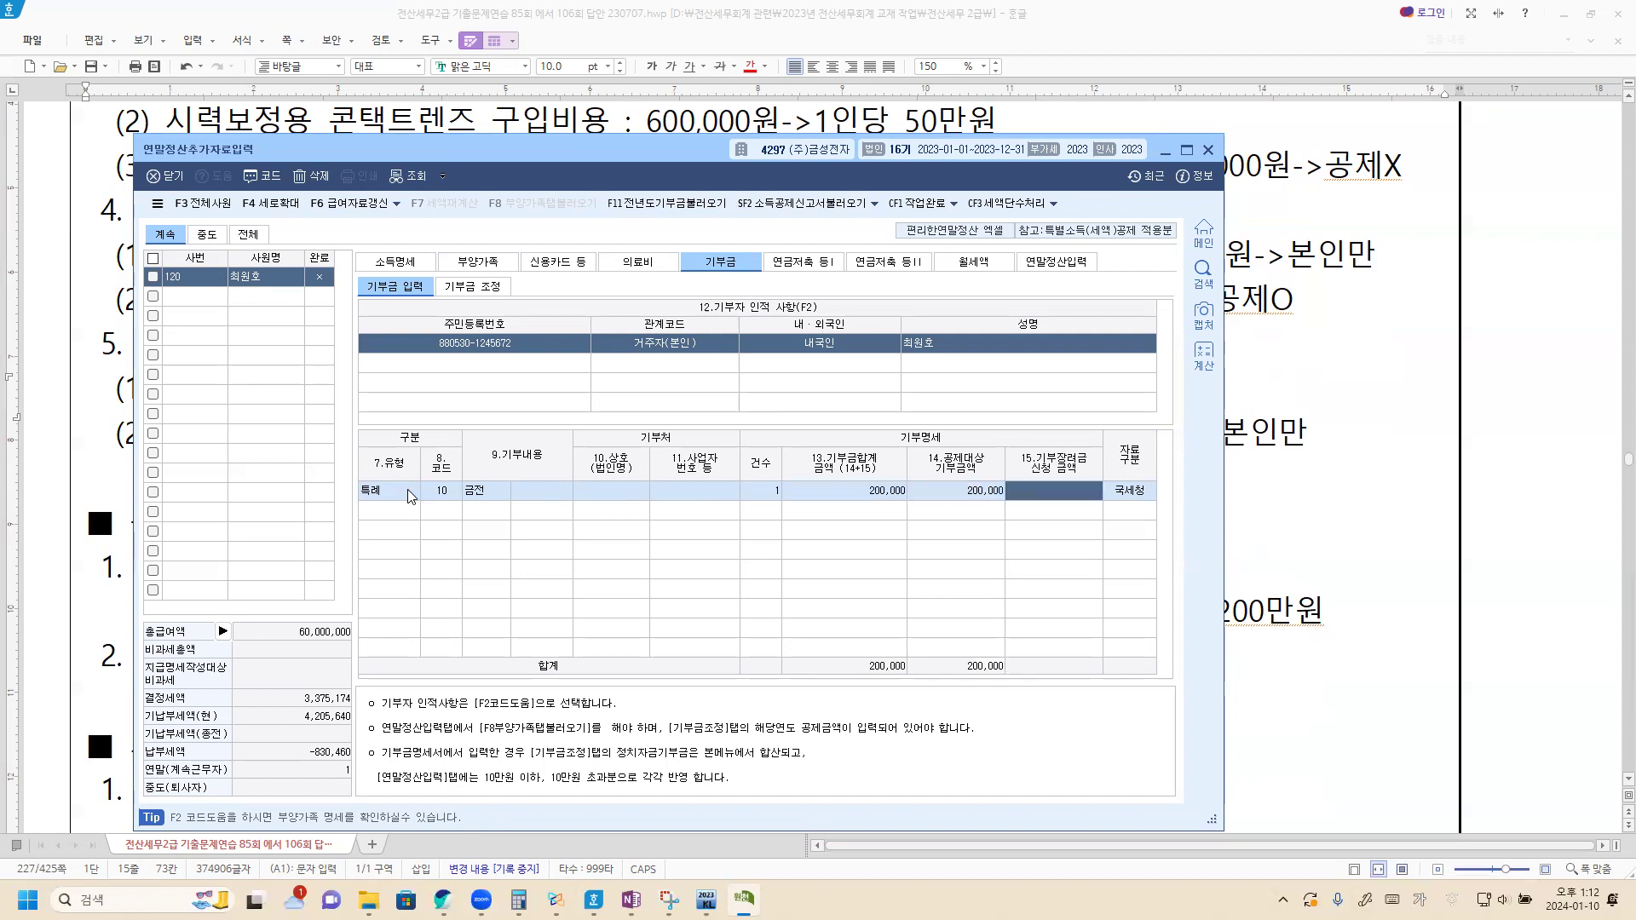
Step: Add a second row: a 100,000 cash 정치자금 donation (code 20, one case)
left_click(391, 508)
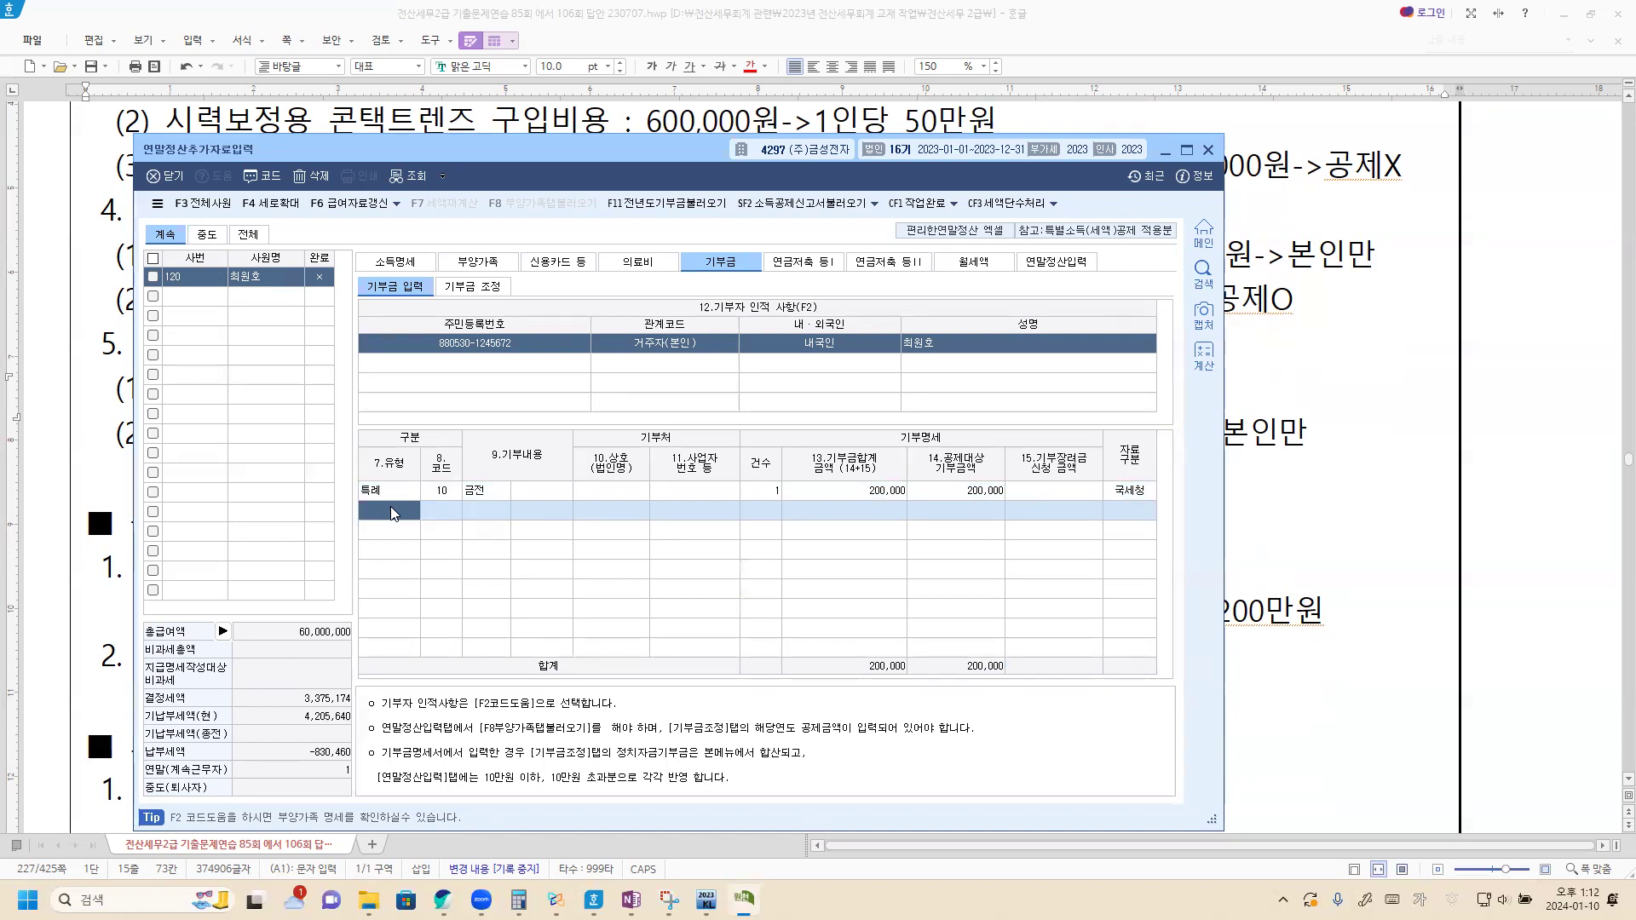
key("F2")
key("Down")
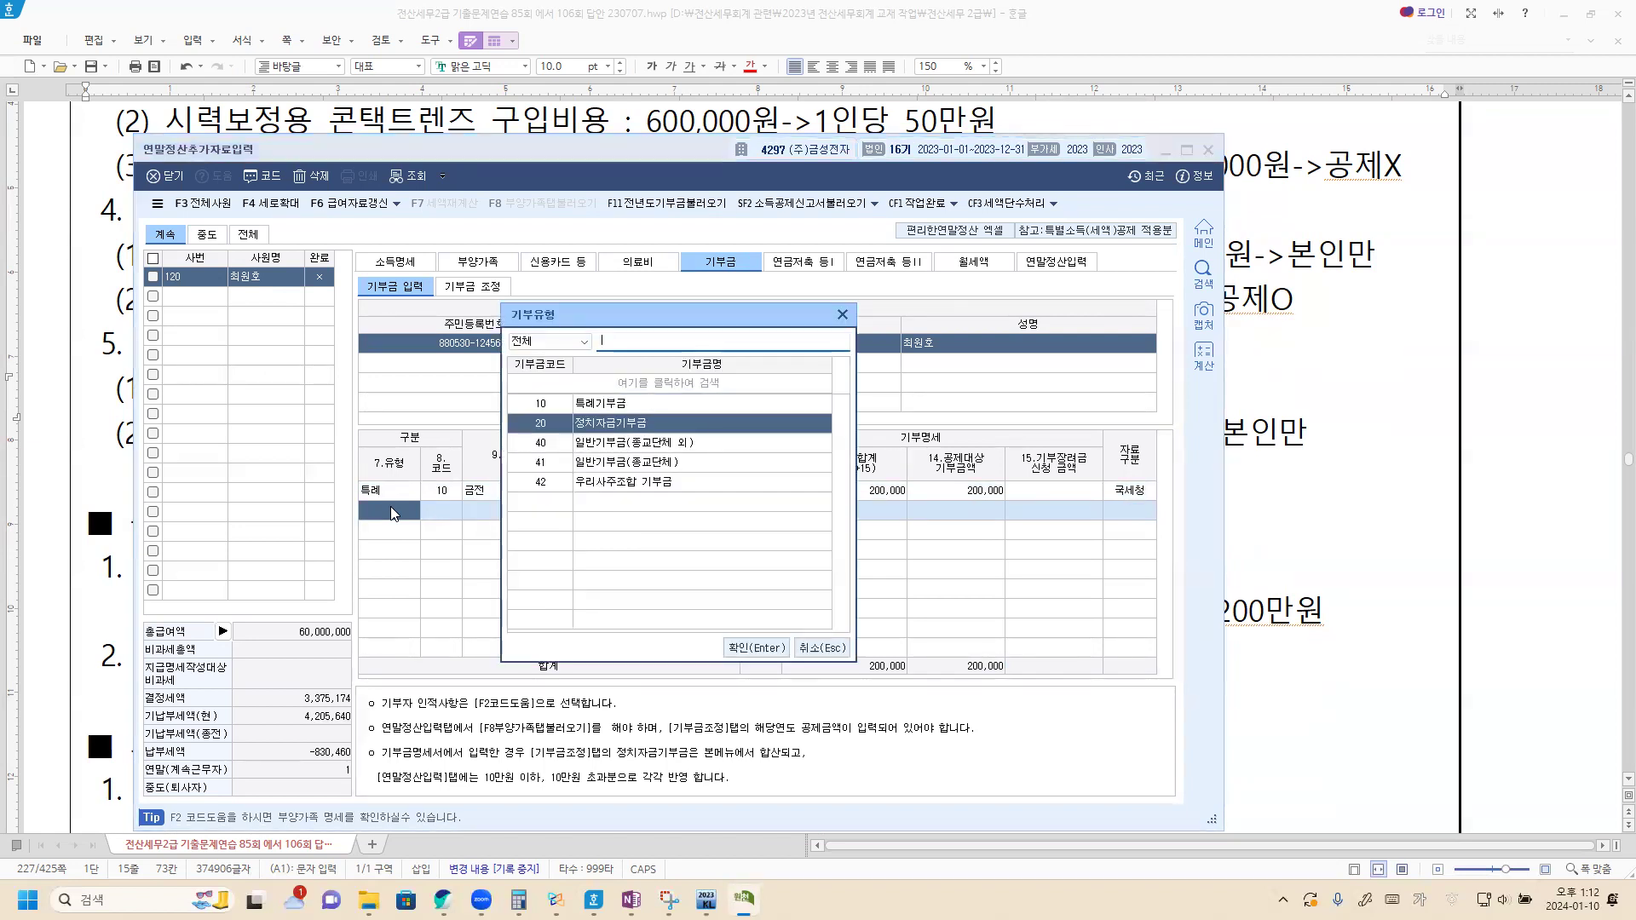
key("Return")
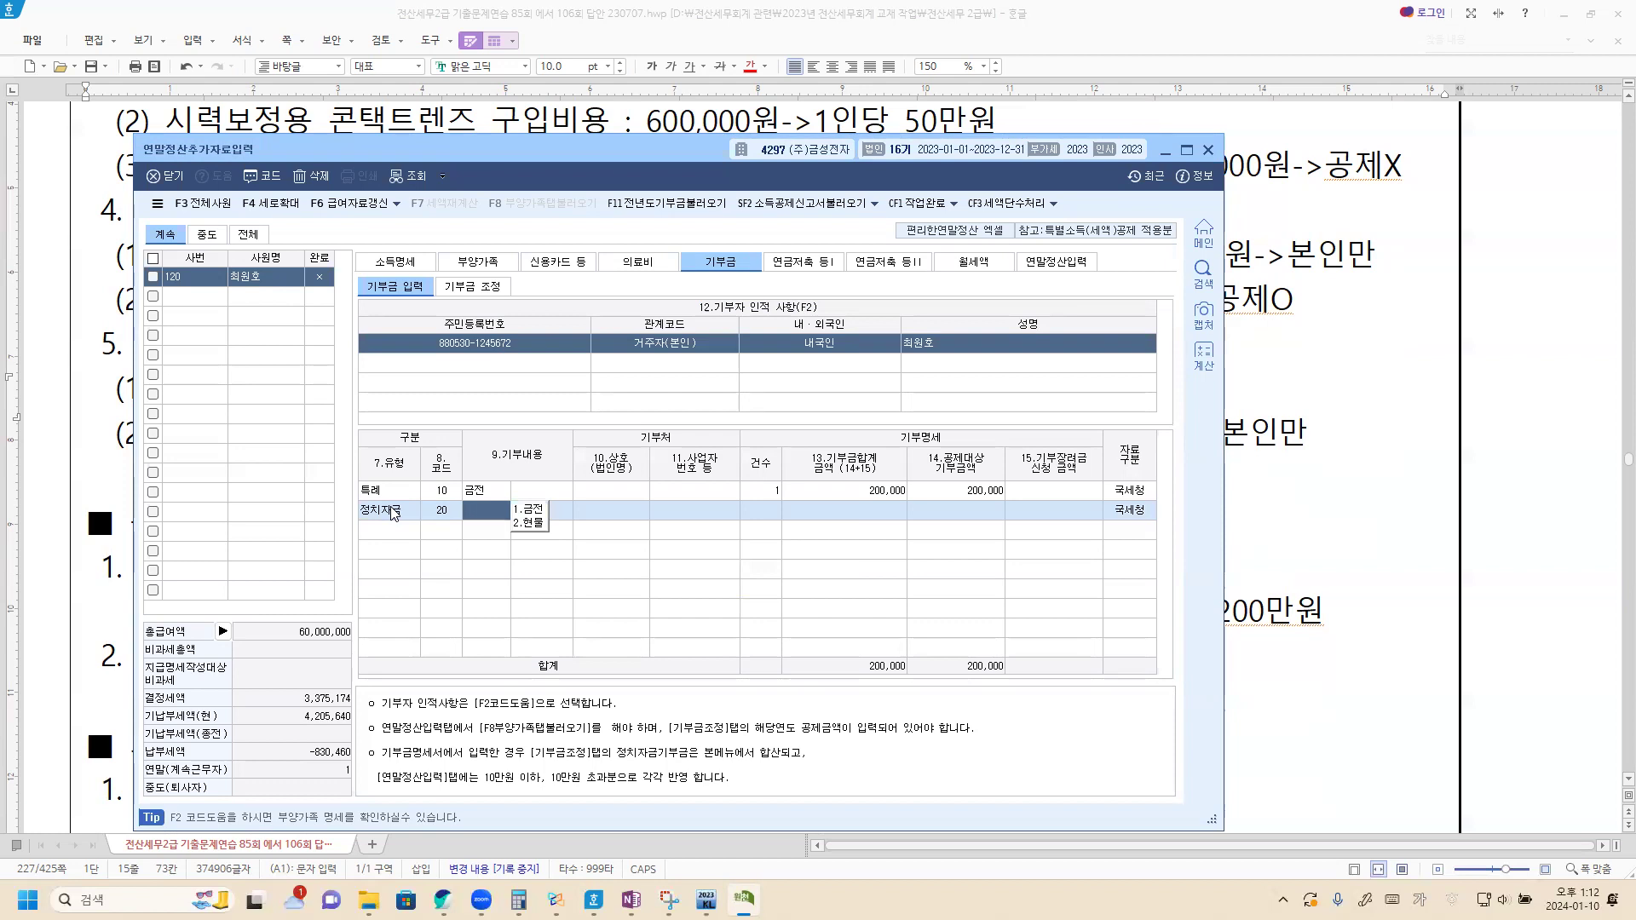
key("1")
key("Return")
key("Return")
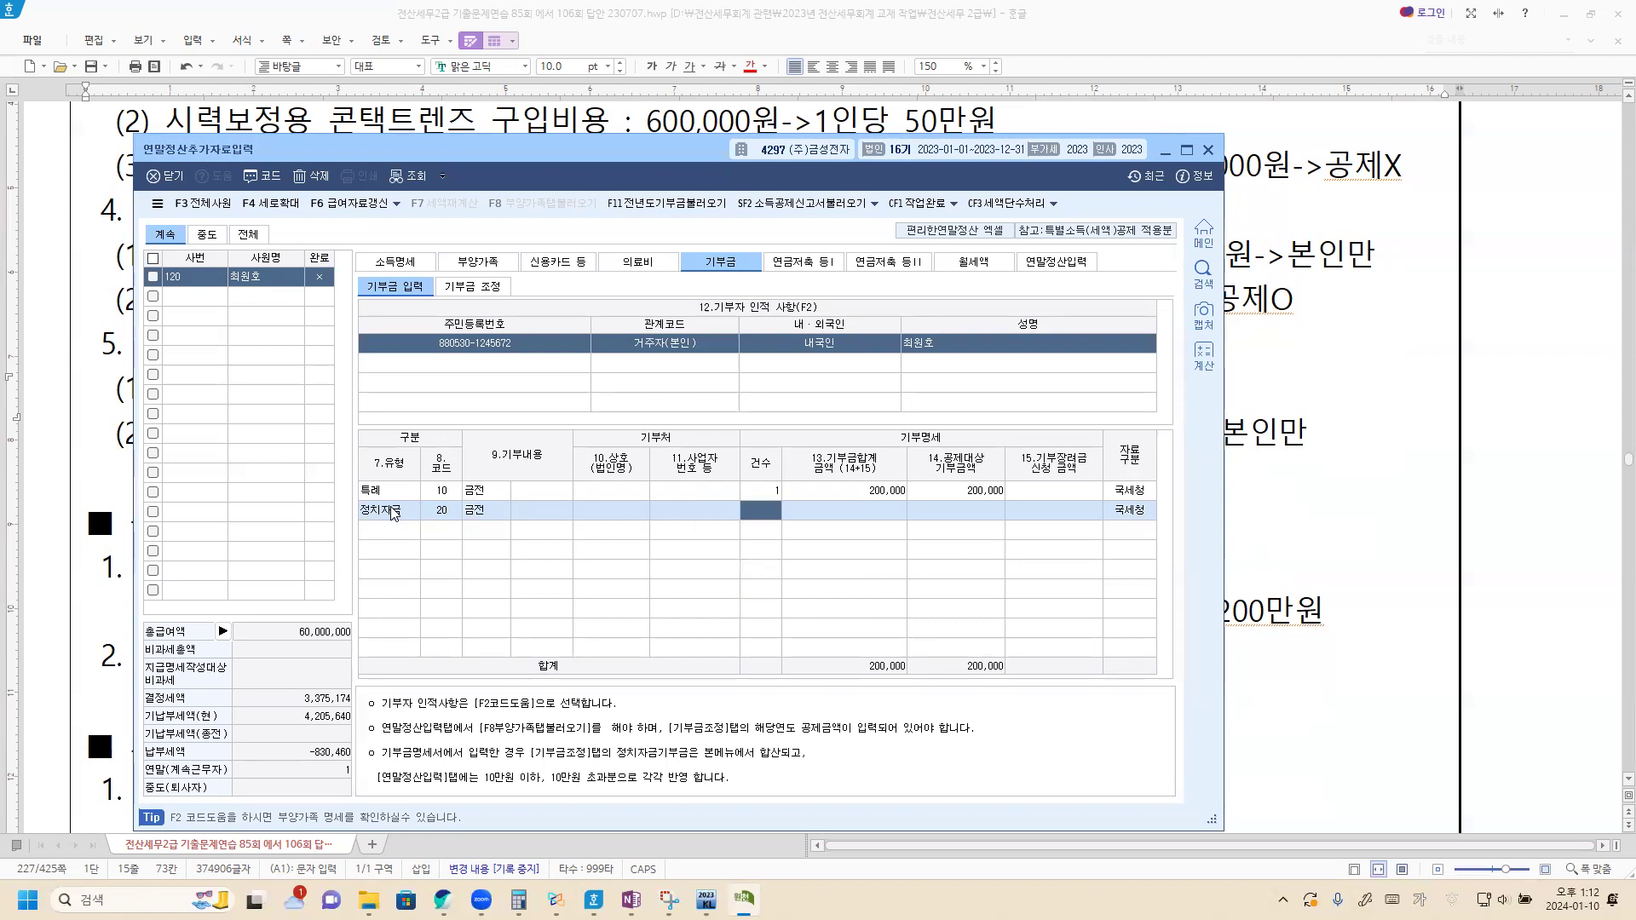
type("1")
key("Return")
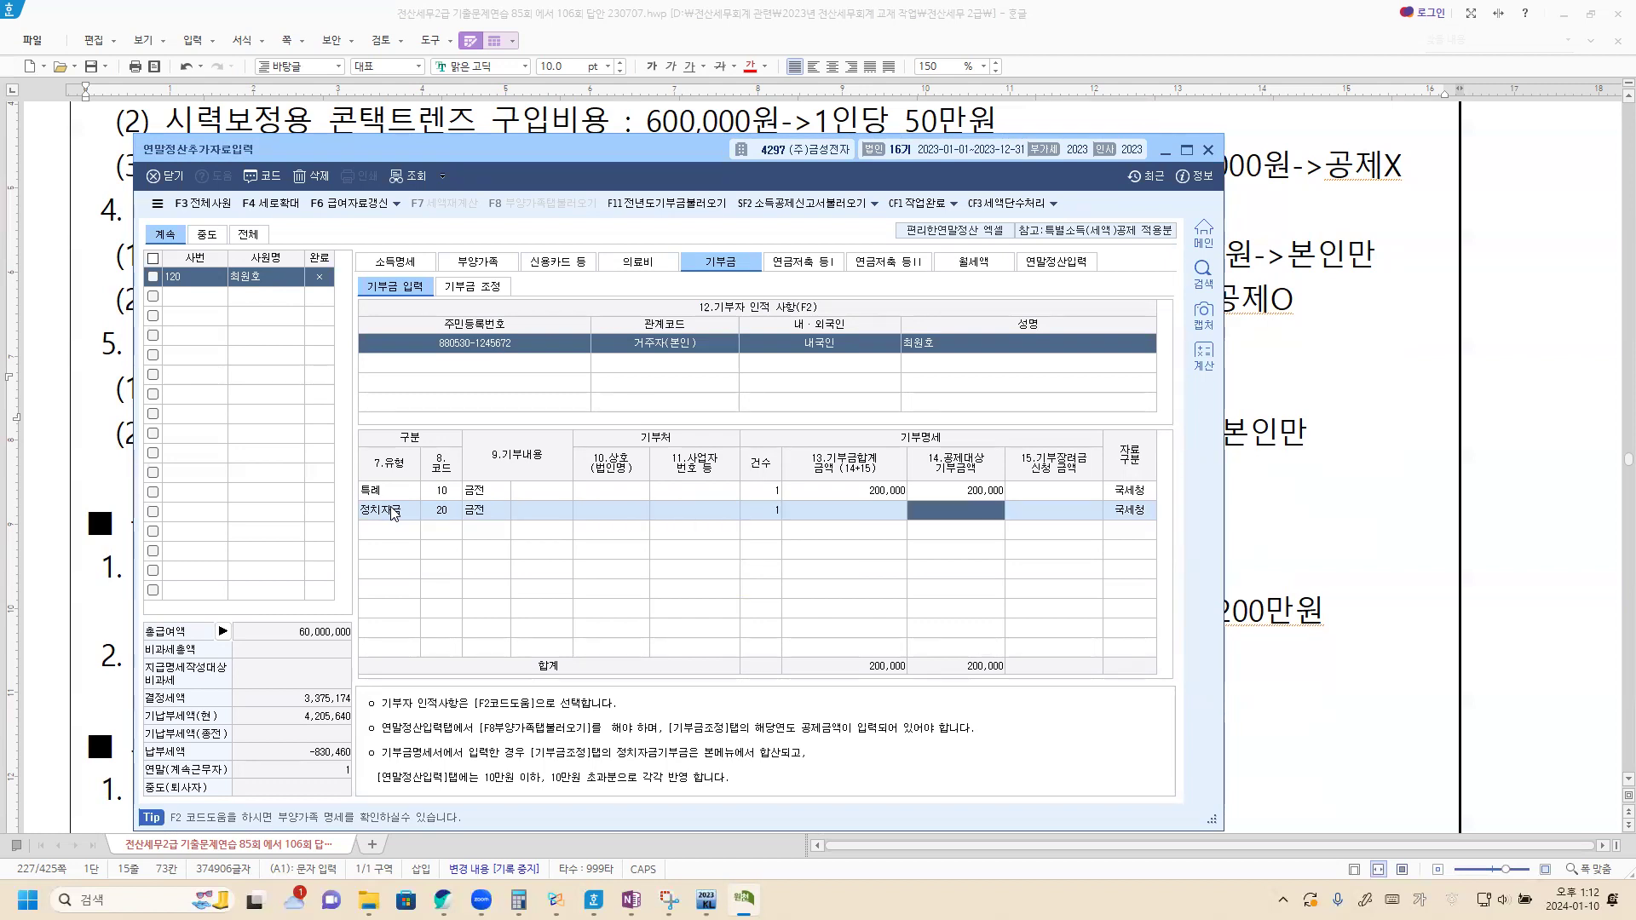
type("100")
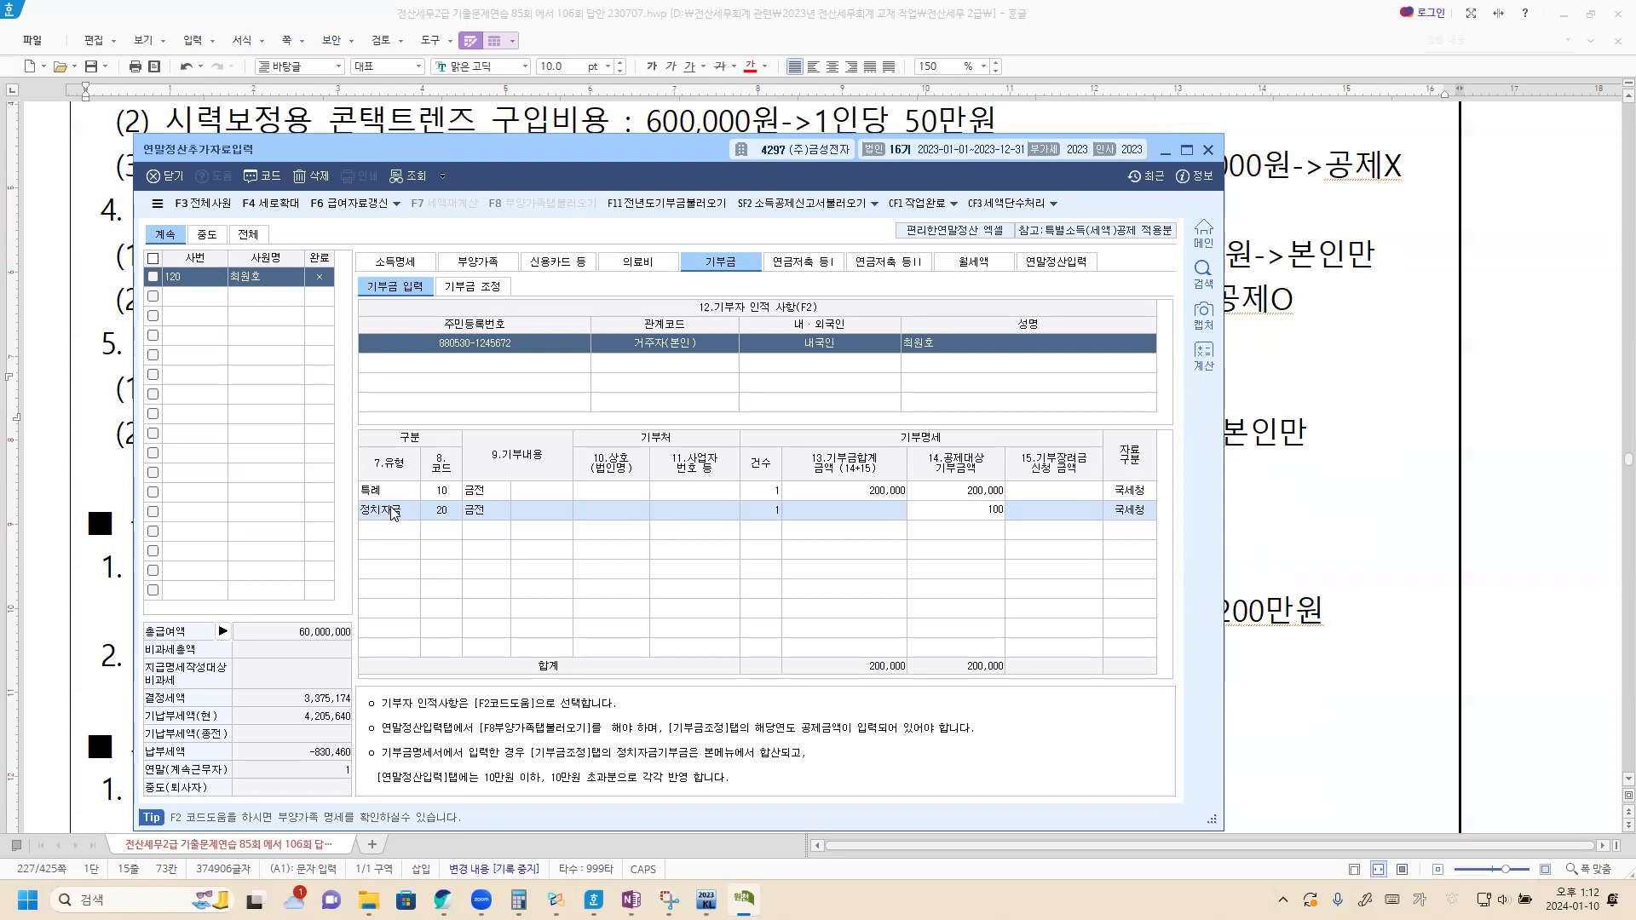
type(",000")
key("Return")
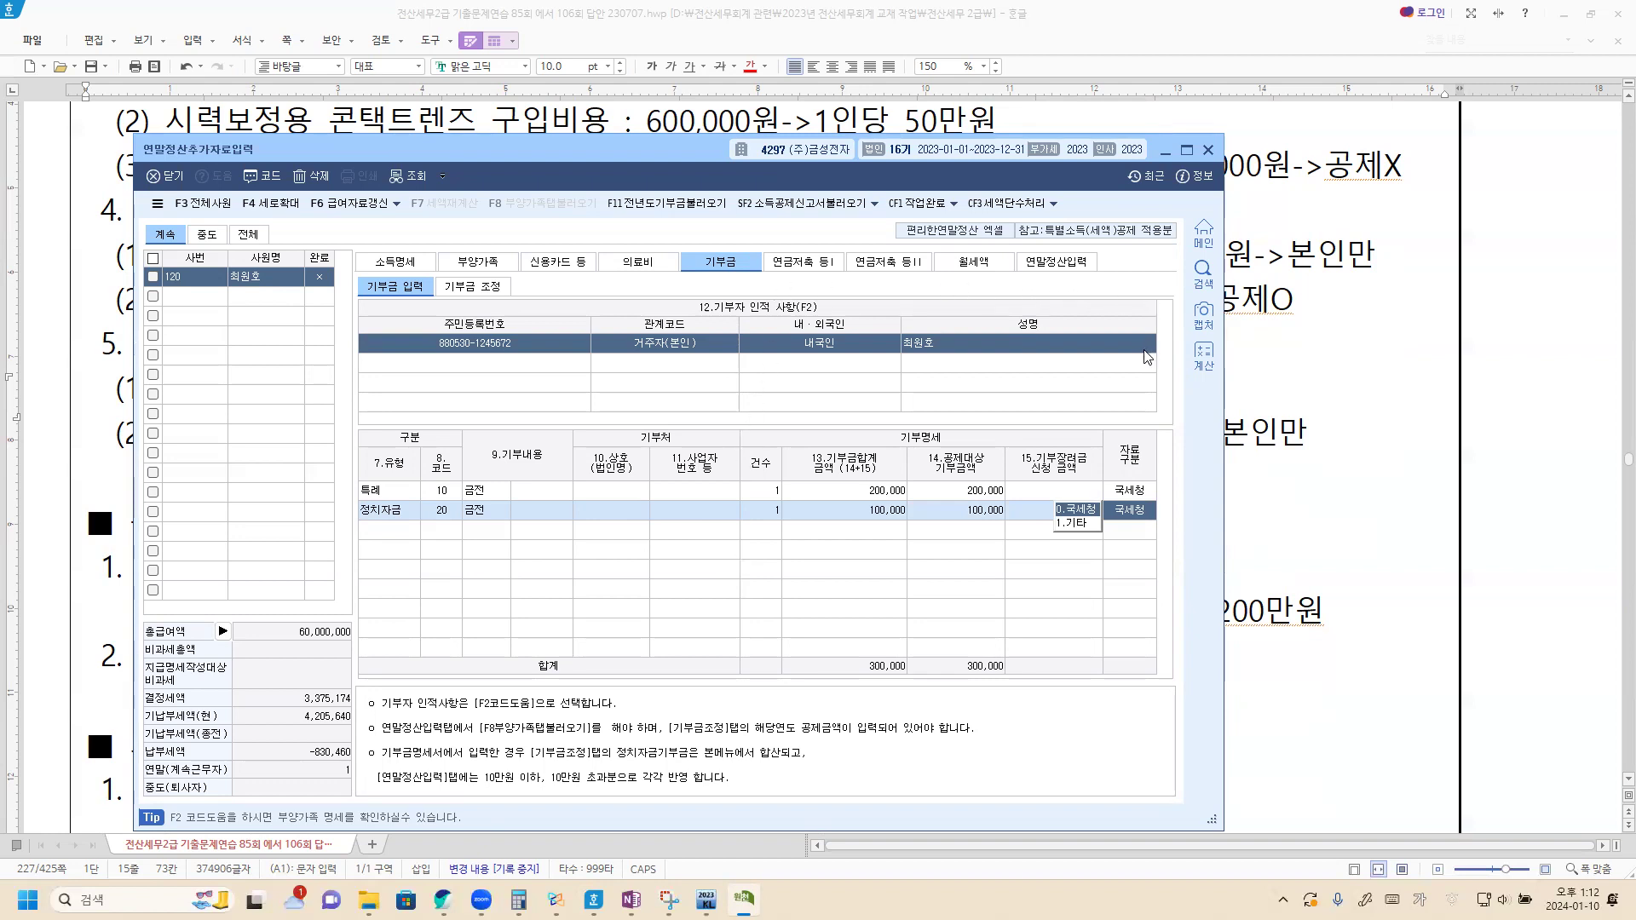
Step: Check the 기부금 조정 totals and return to the donation entry table
left_click(473, 290)
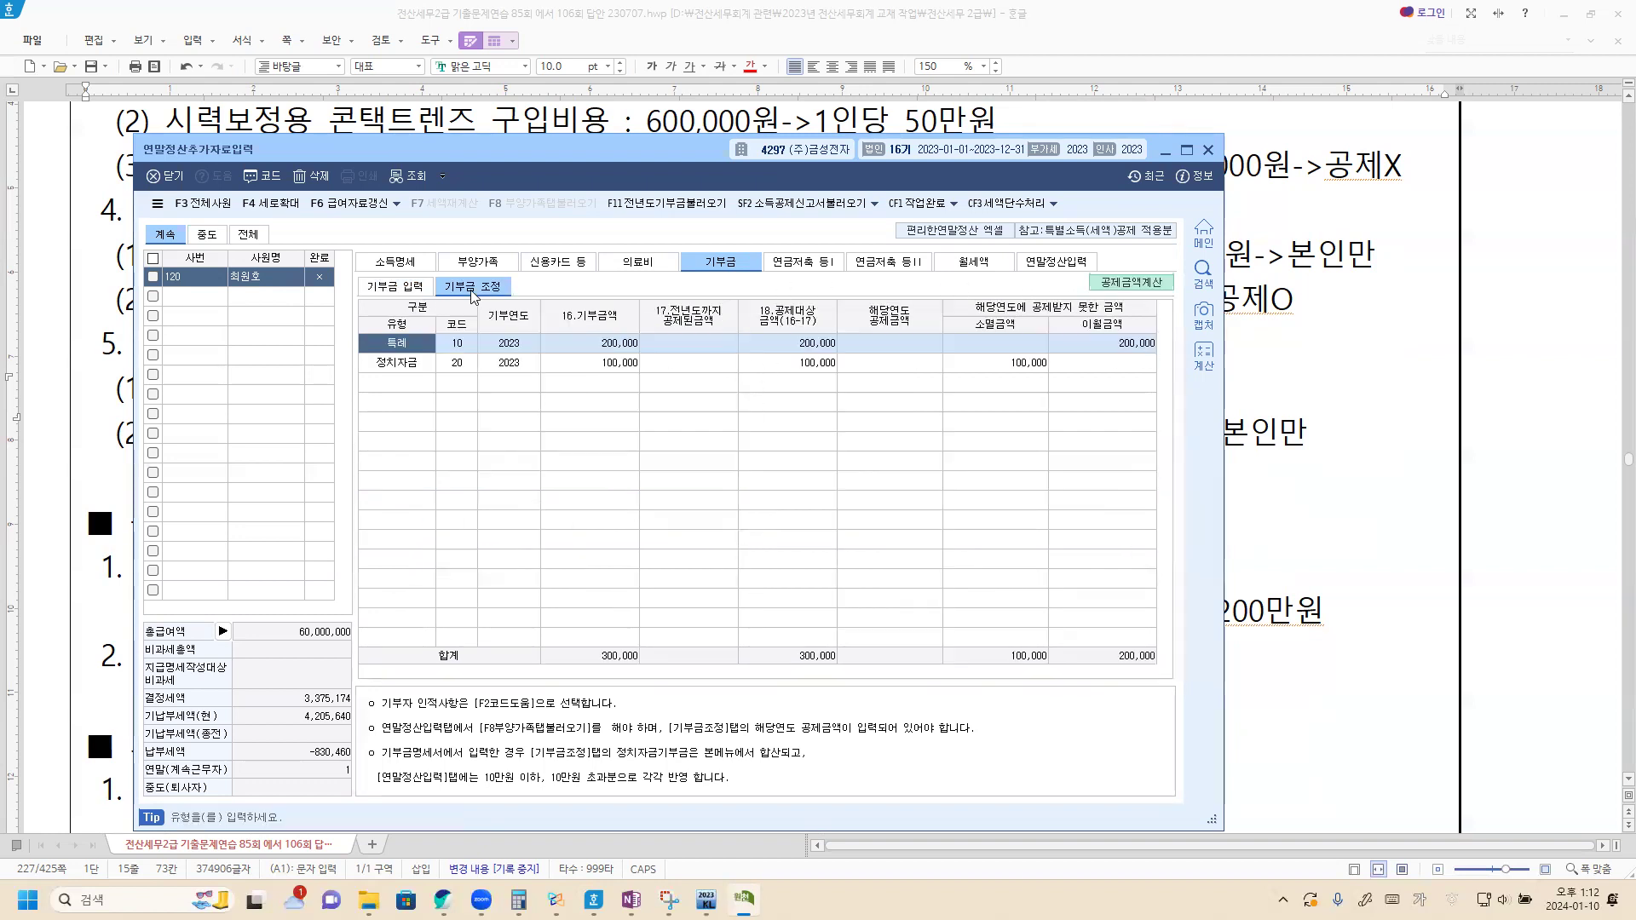
left_click(415, 290)
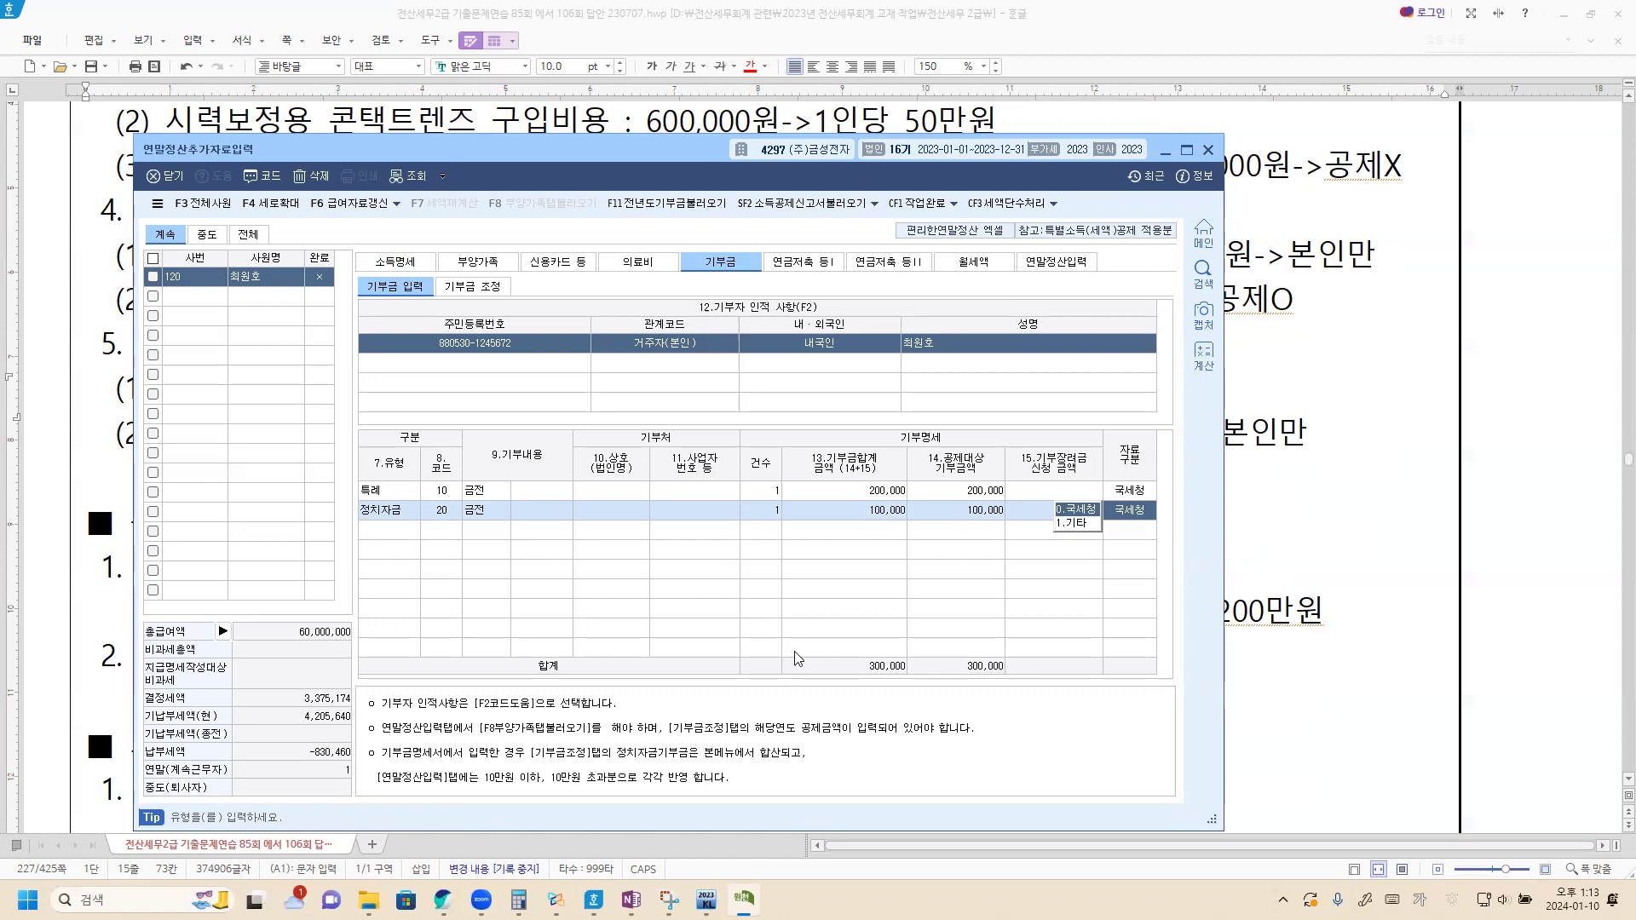
left_click(1355, 585)
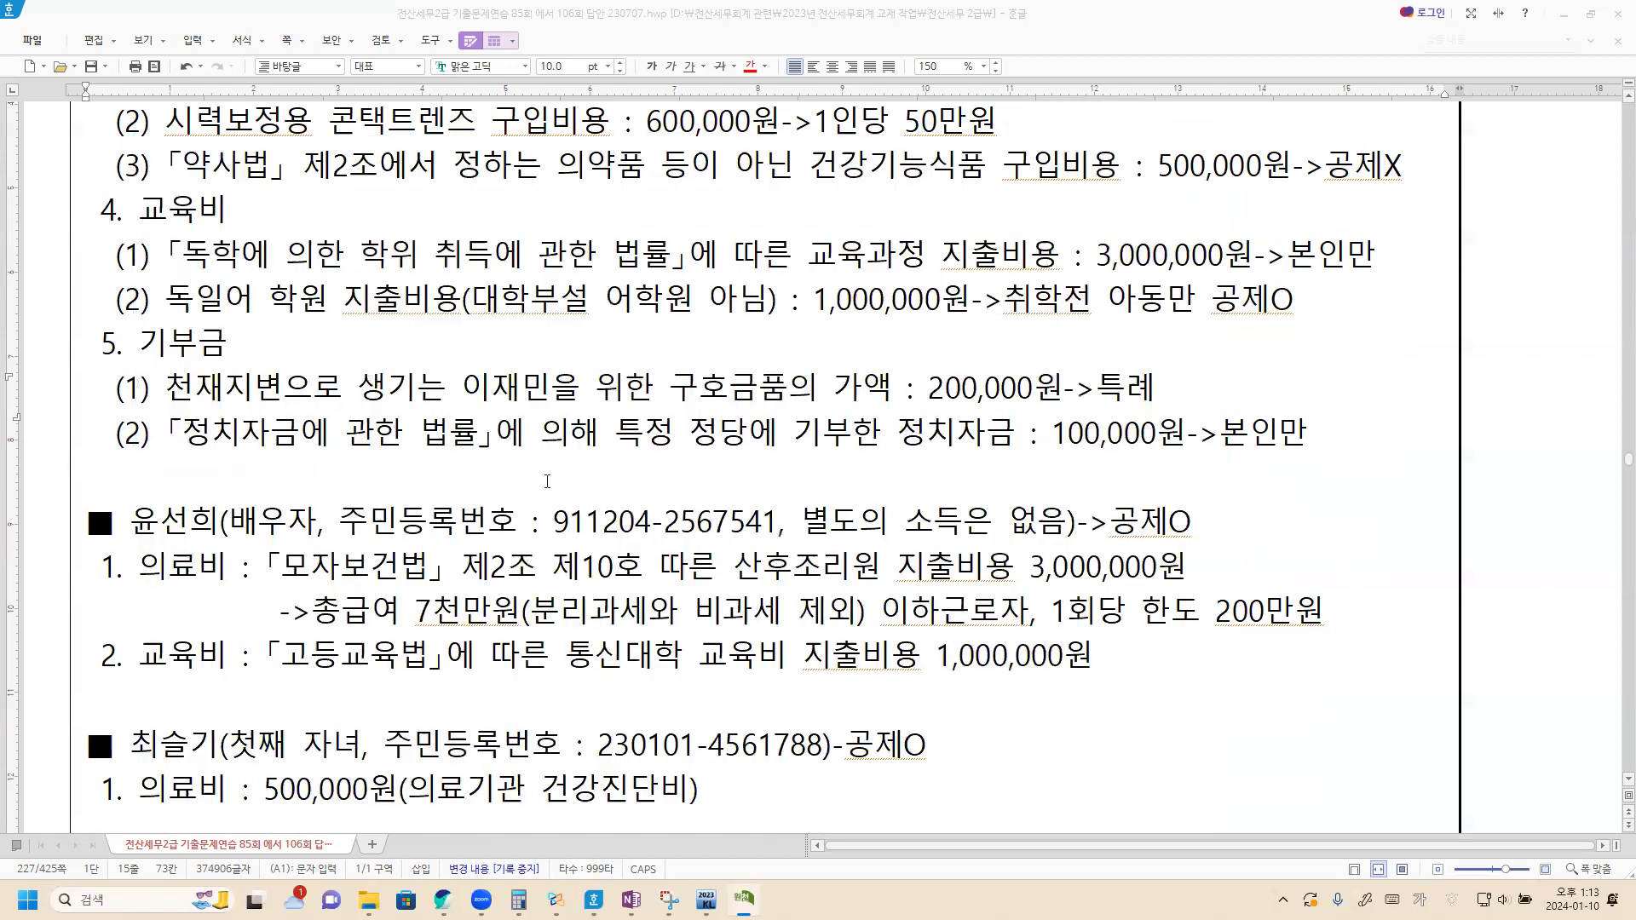
Step: Read the spouse's medical and education expense notes in the problem document
scroll(341, 426, "down", 2)
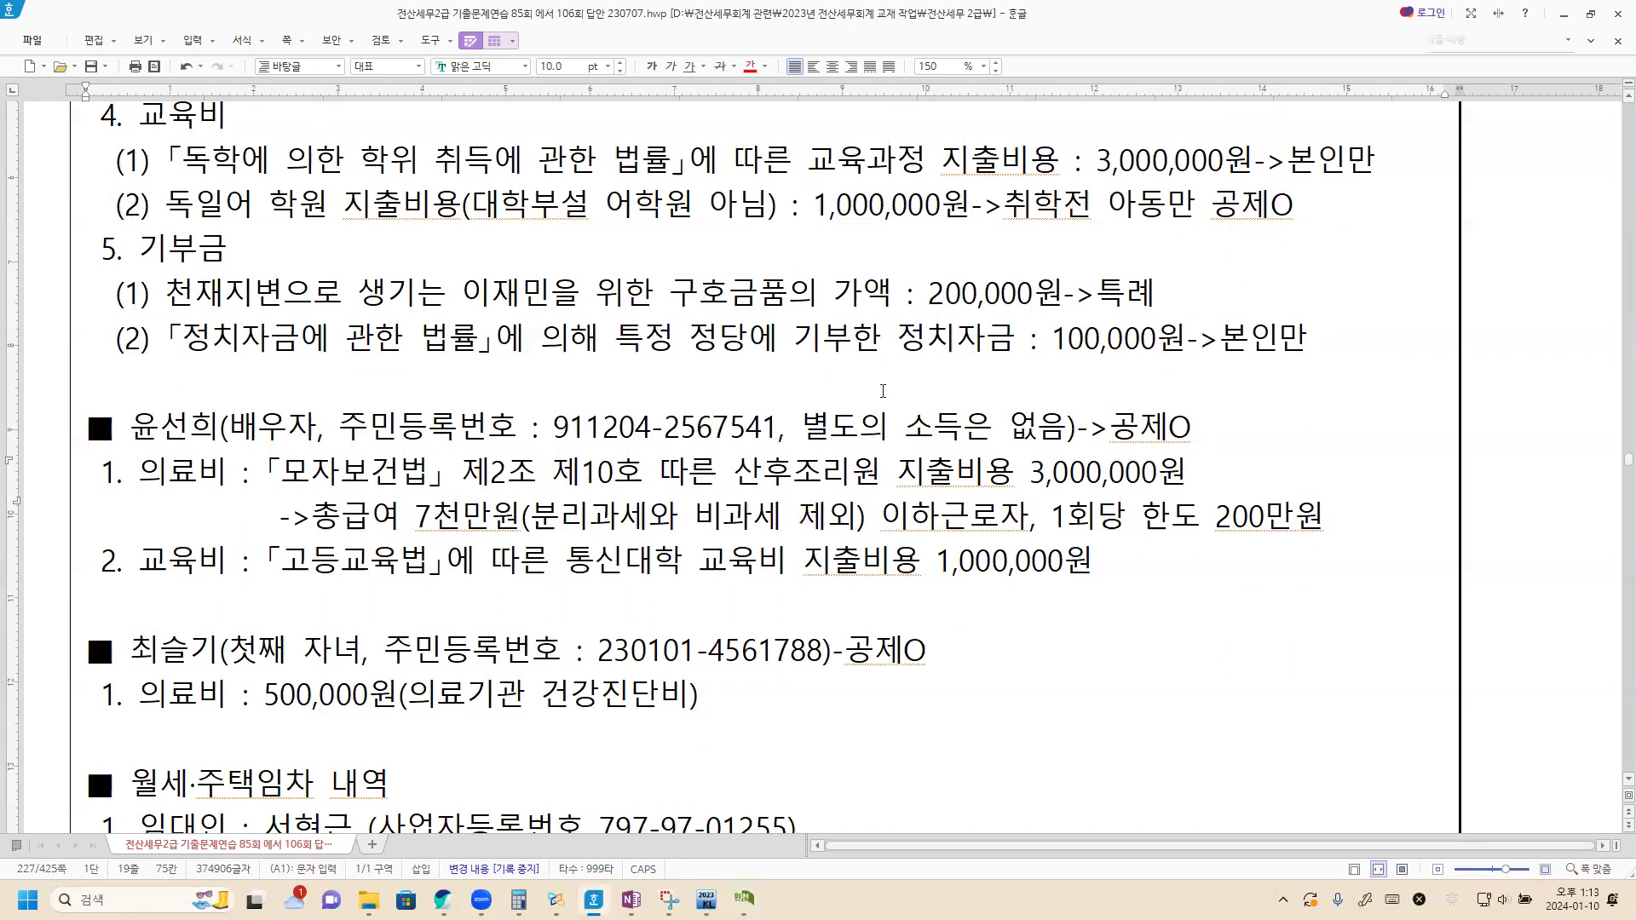
scroll(182, 417, "down", 2)
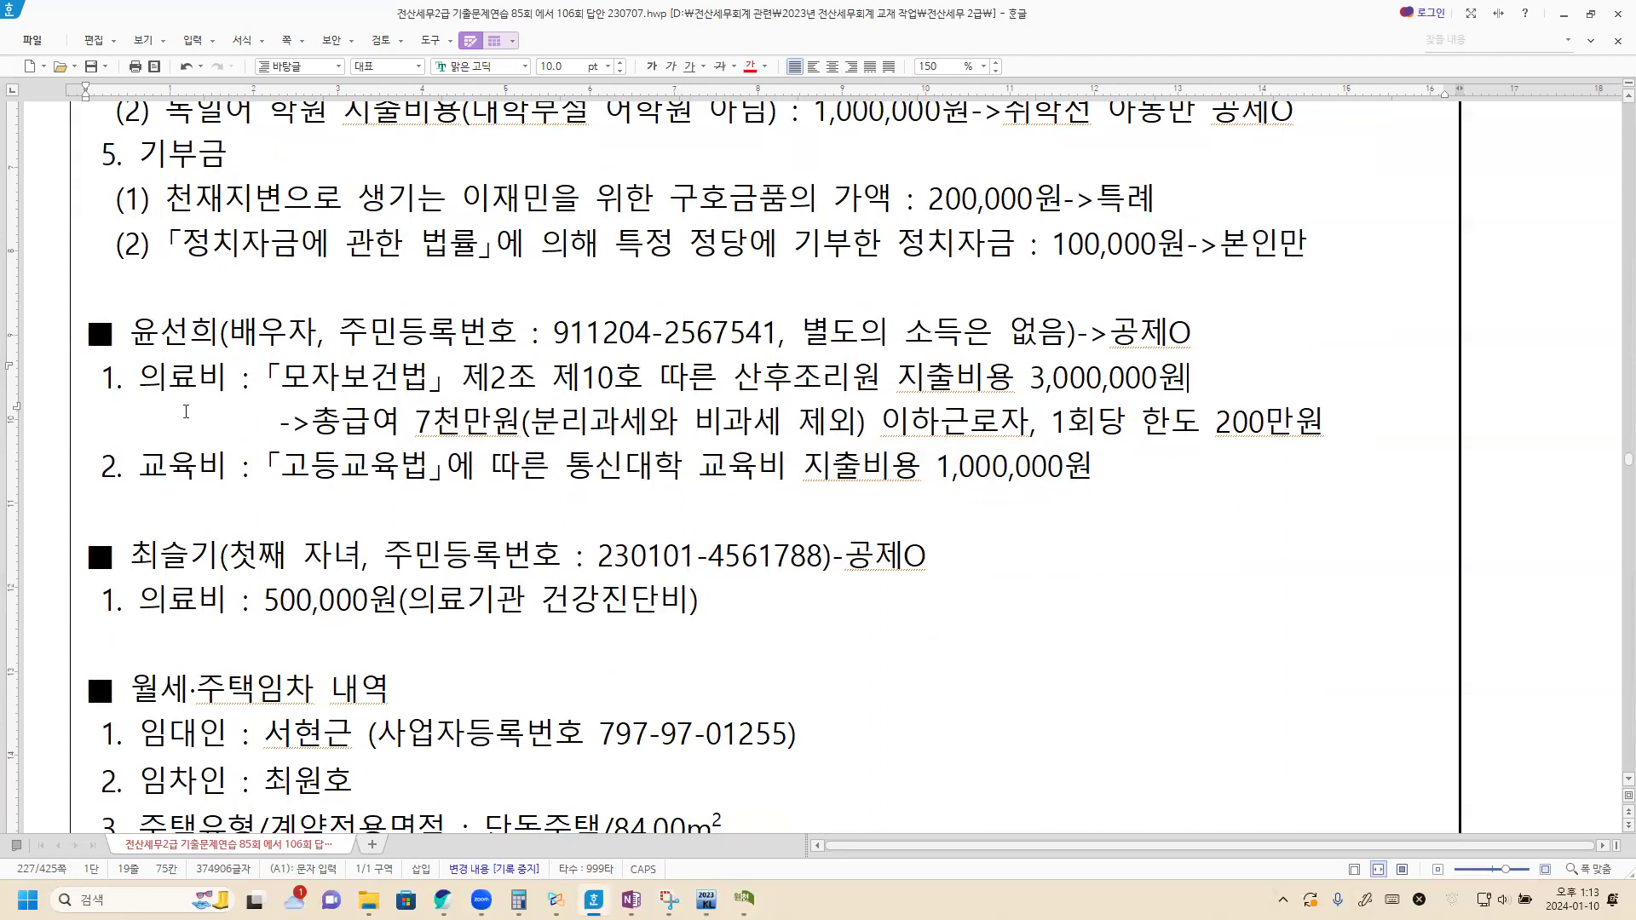
key("Hangul")
key("alt+Tab")
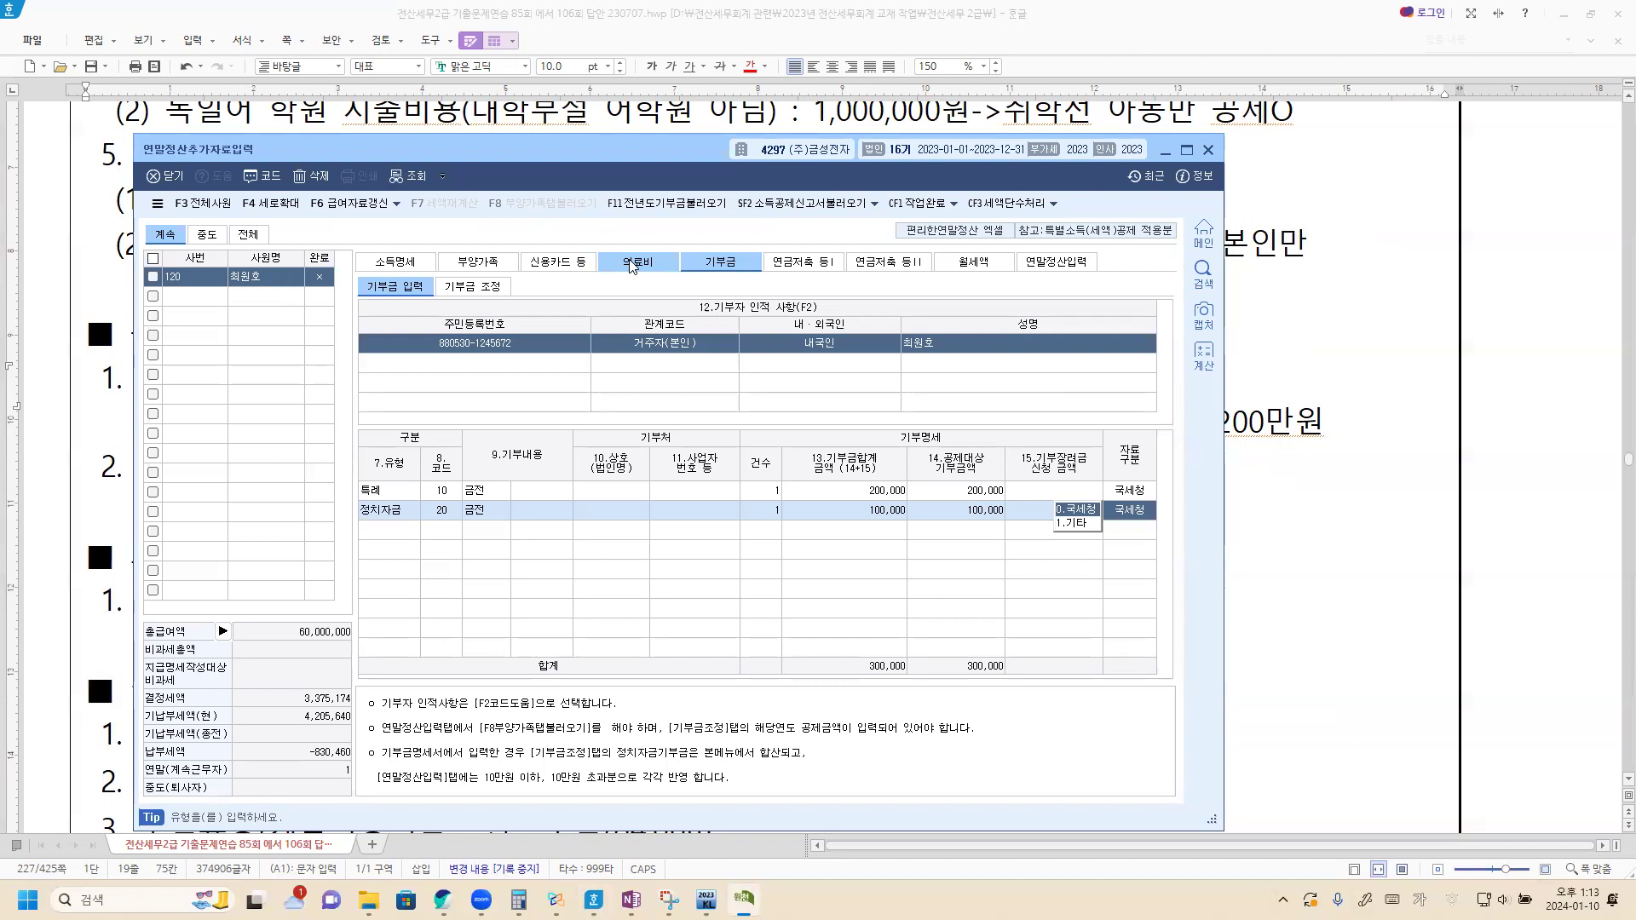
Step: Add a 의료비 row for the spouse with evidence code 1 (국세청) and amount 2,000,000
left_click(633, 266)
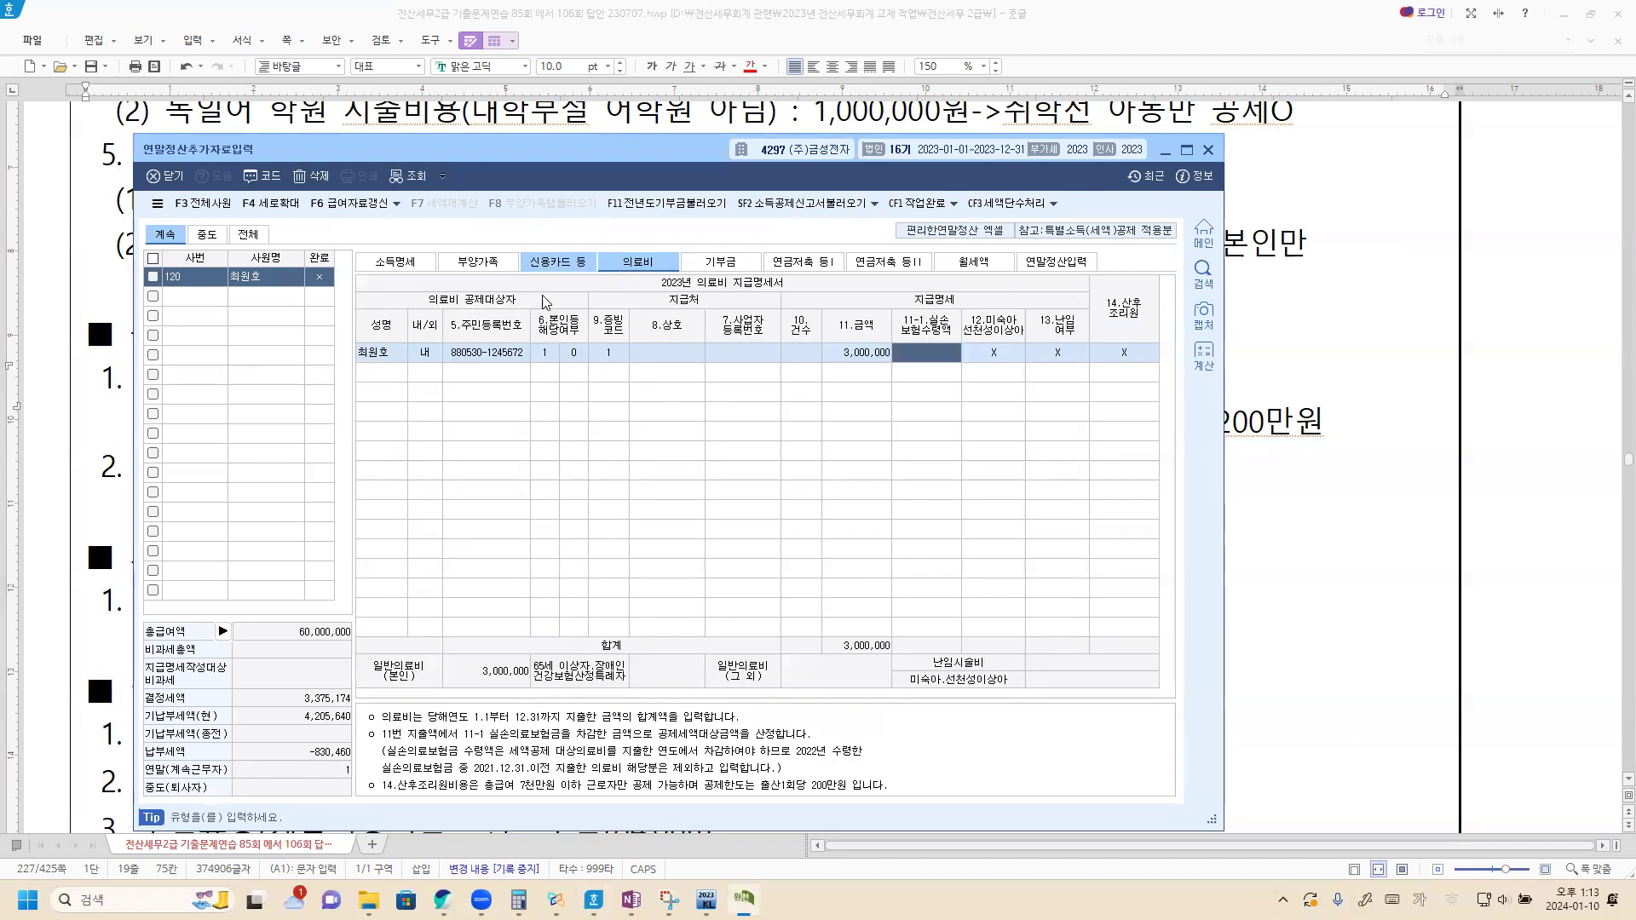
left_click(391, 374)
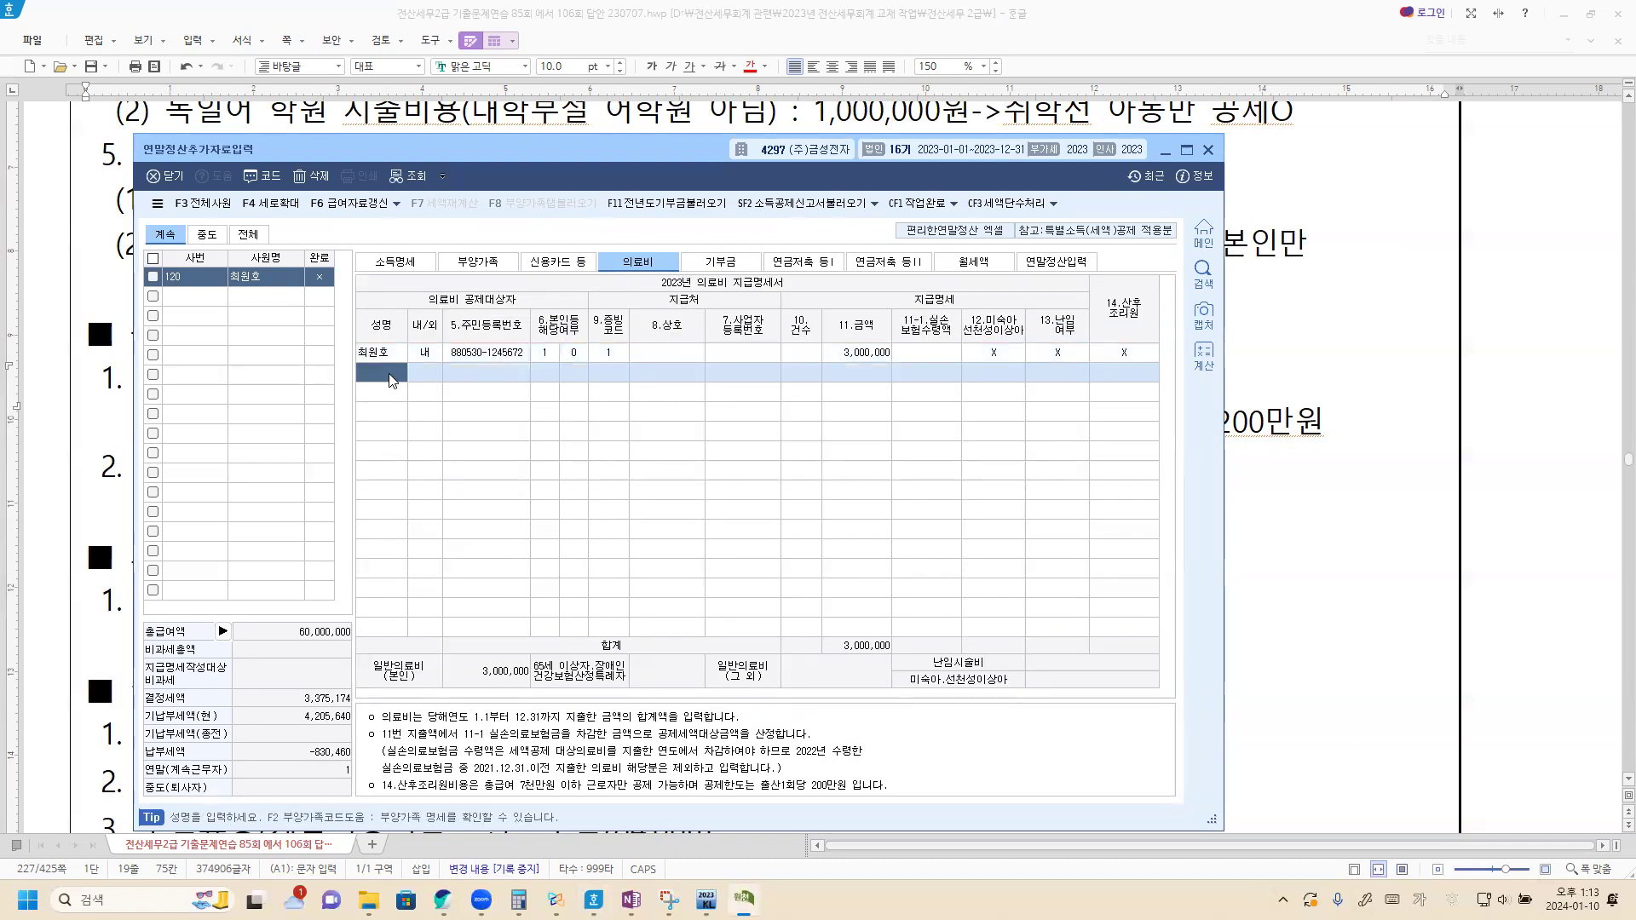
key("F2")
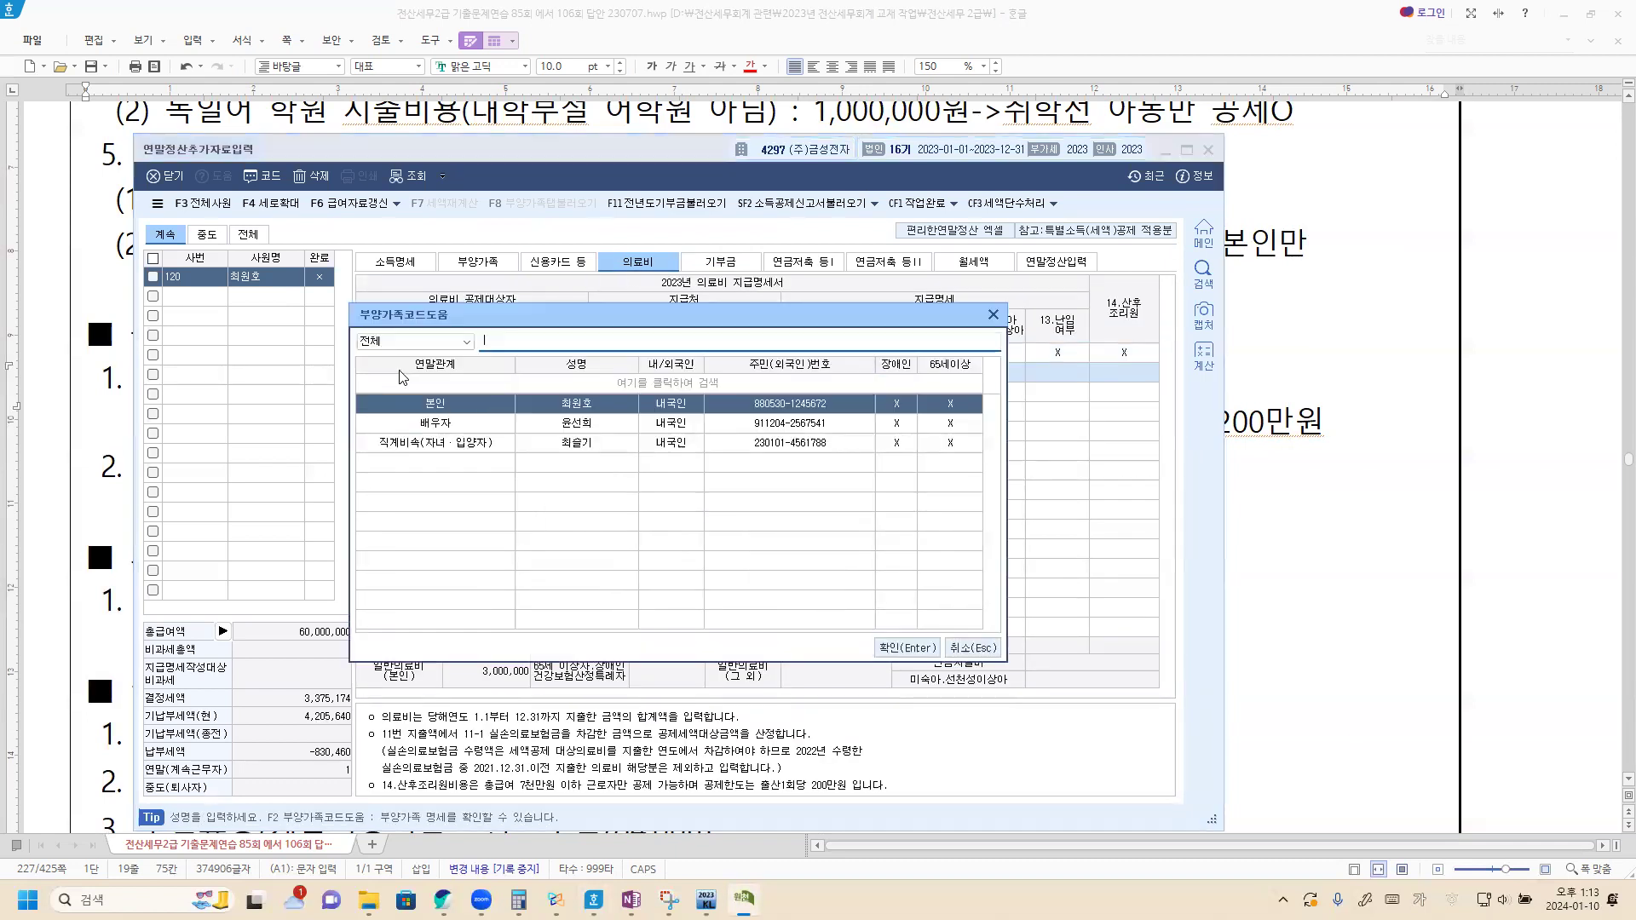
left_click(574, 425)
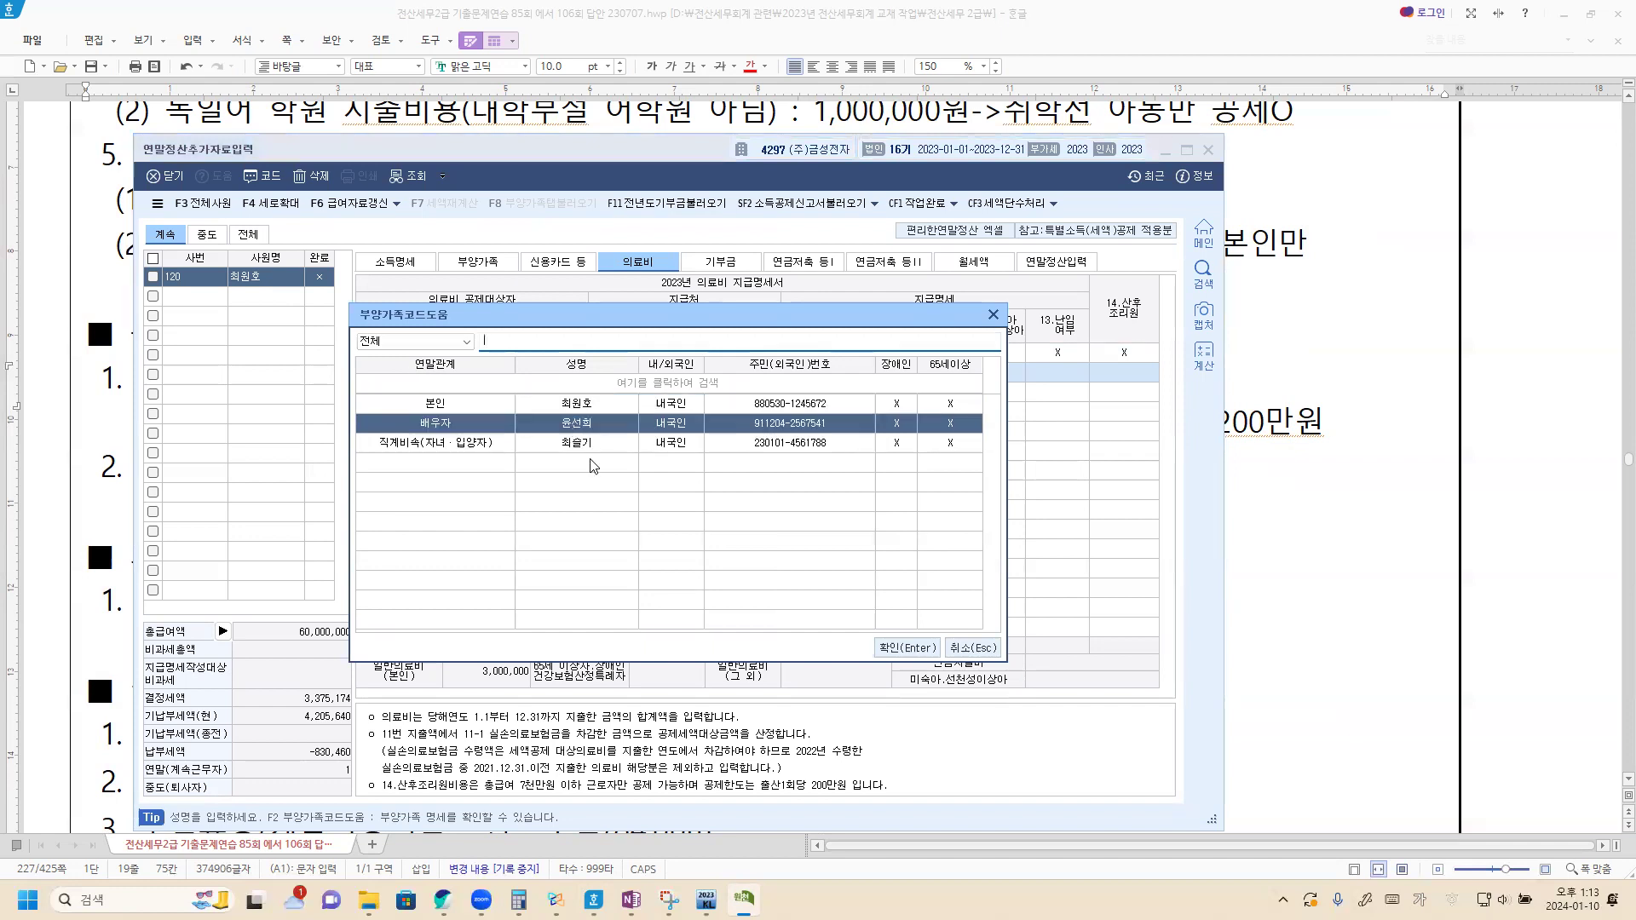
left_click(899, 650)
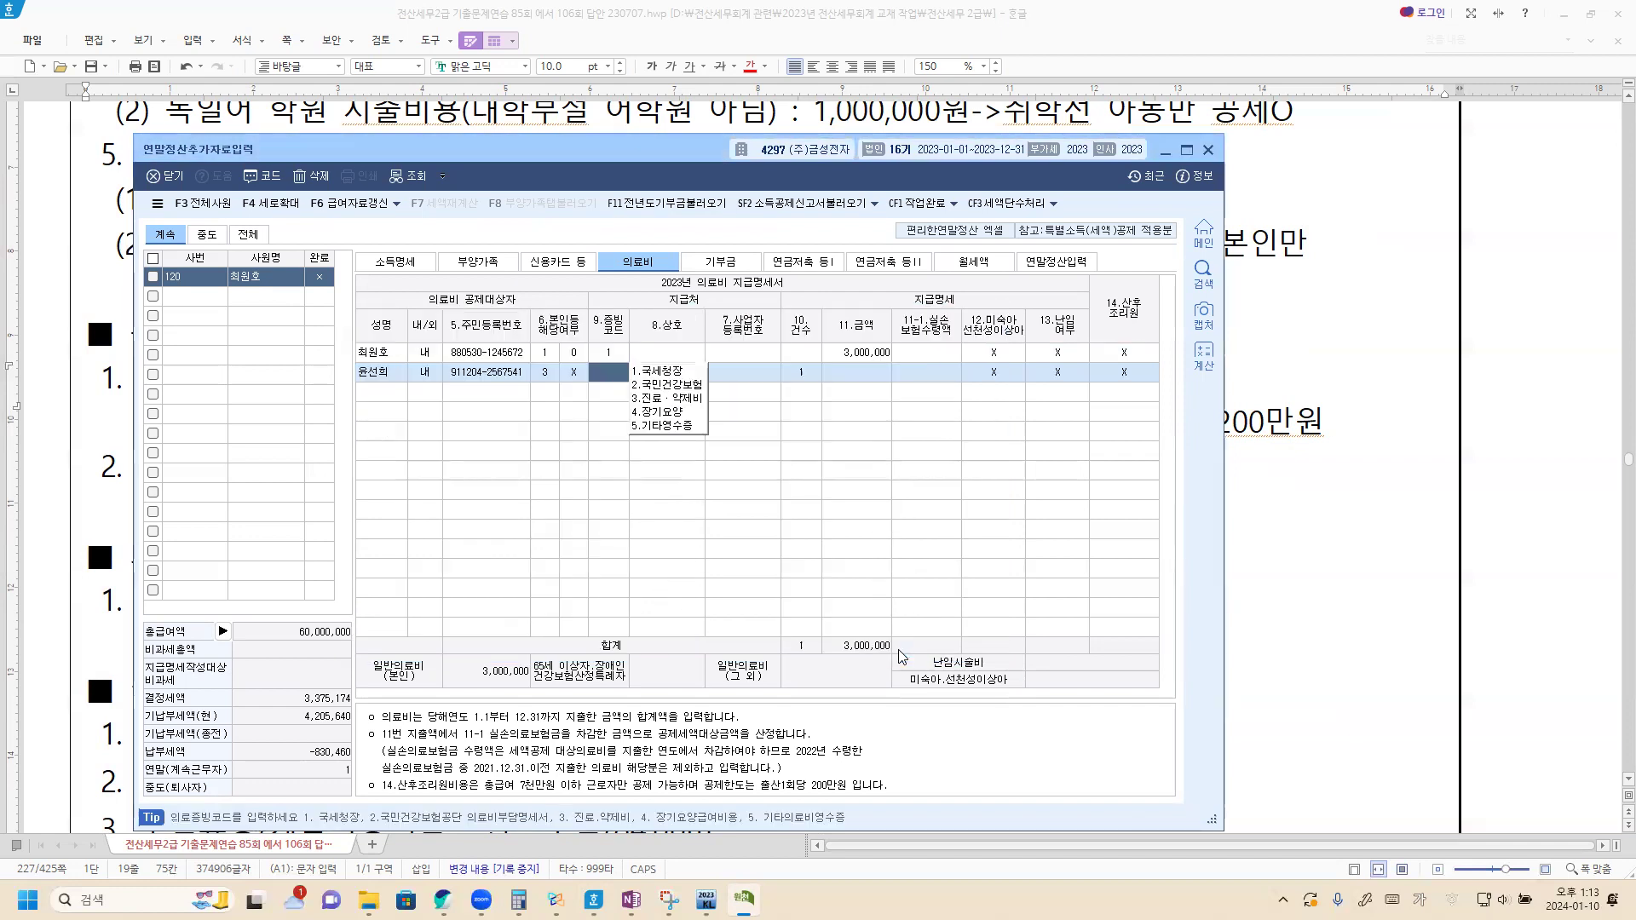
left_click(678, 372)
left_click(847, 375)
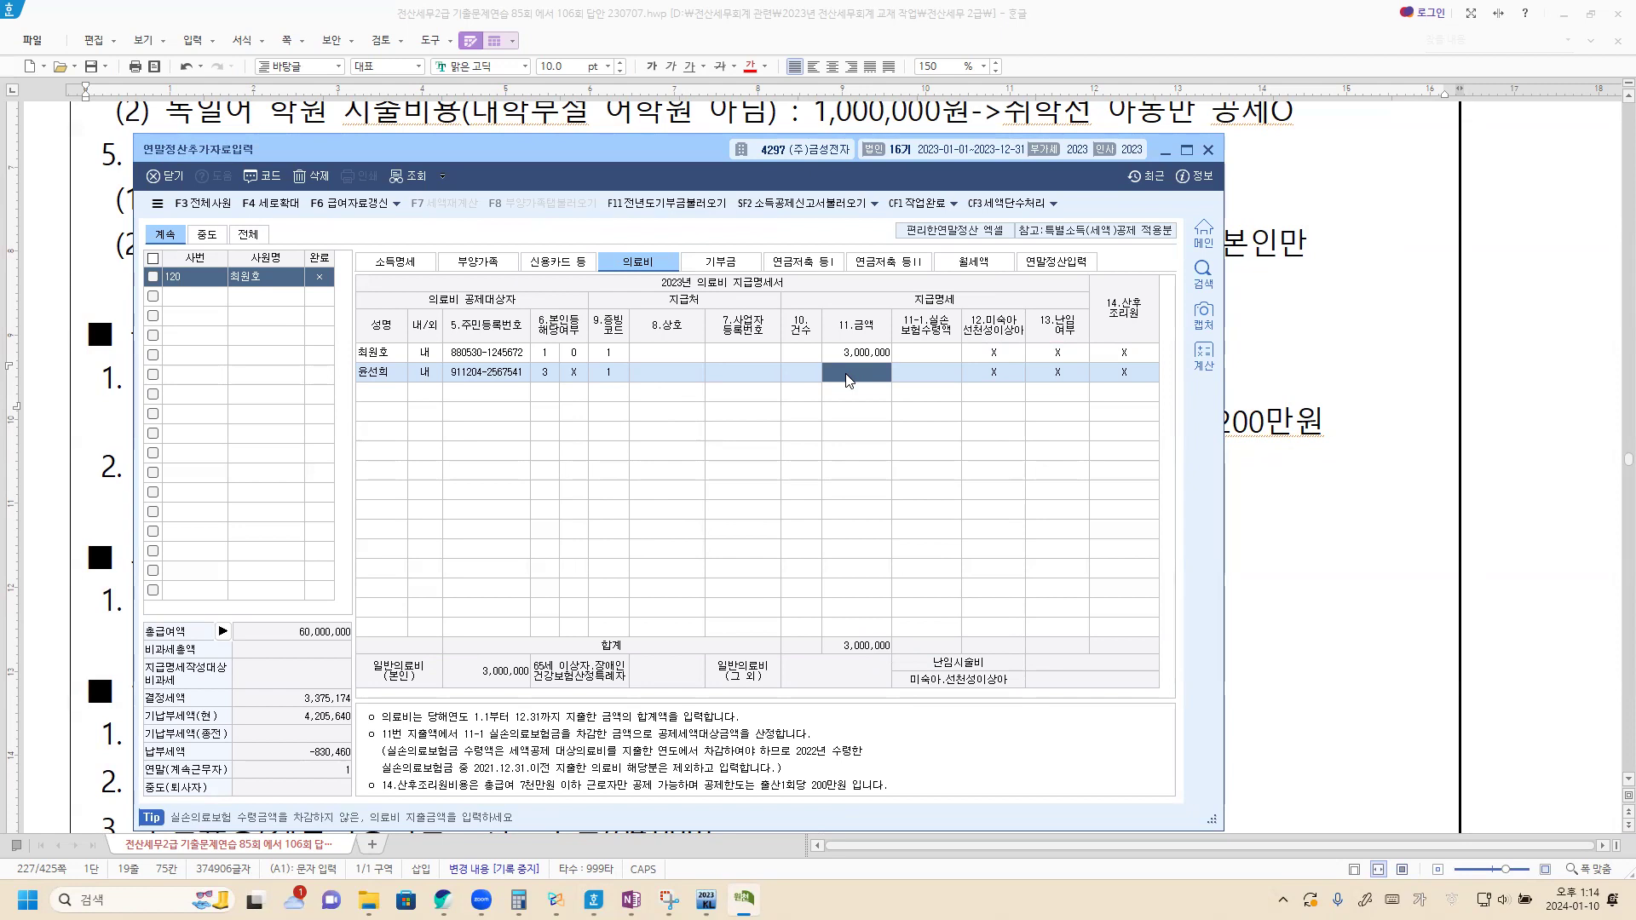
type("2,000,000")
key("Return")
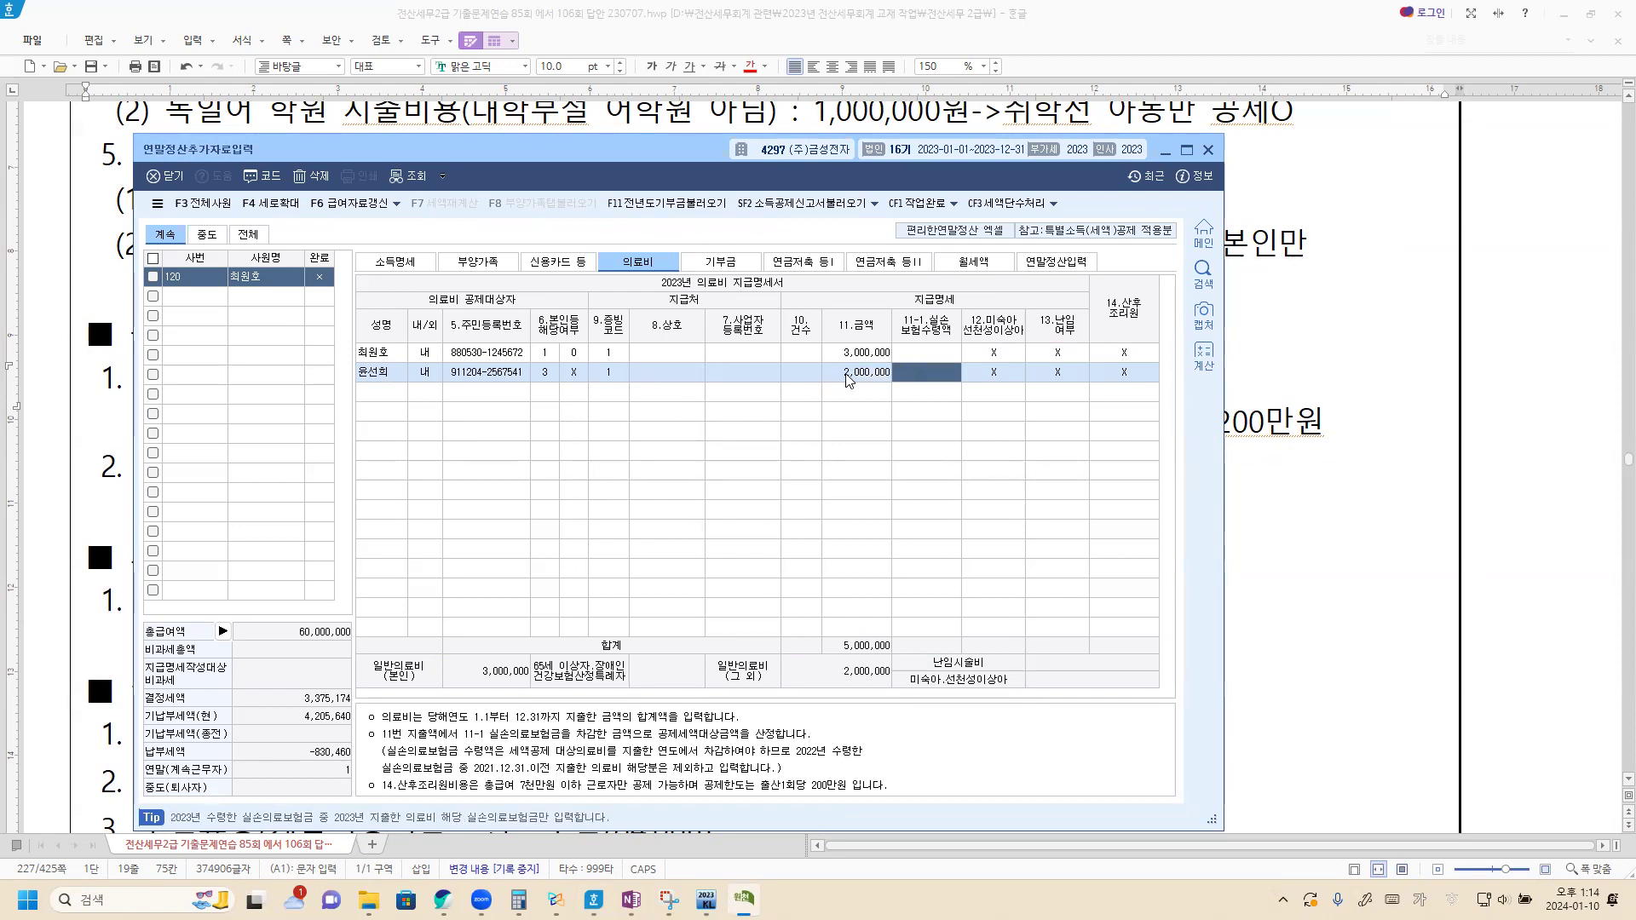
Step: Mark the spouse's 2,000,000 medical expense as 14.산후조리원 postpartum care
left_click(1126, 375)
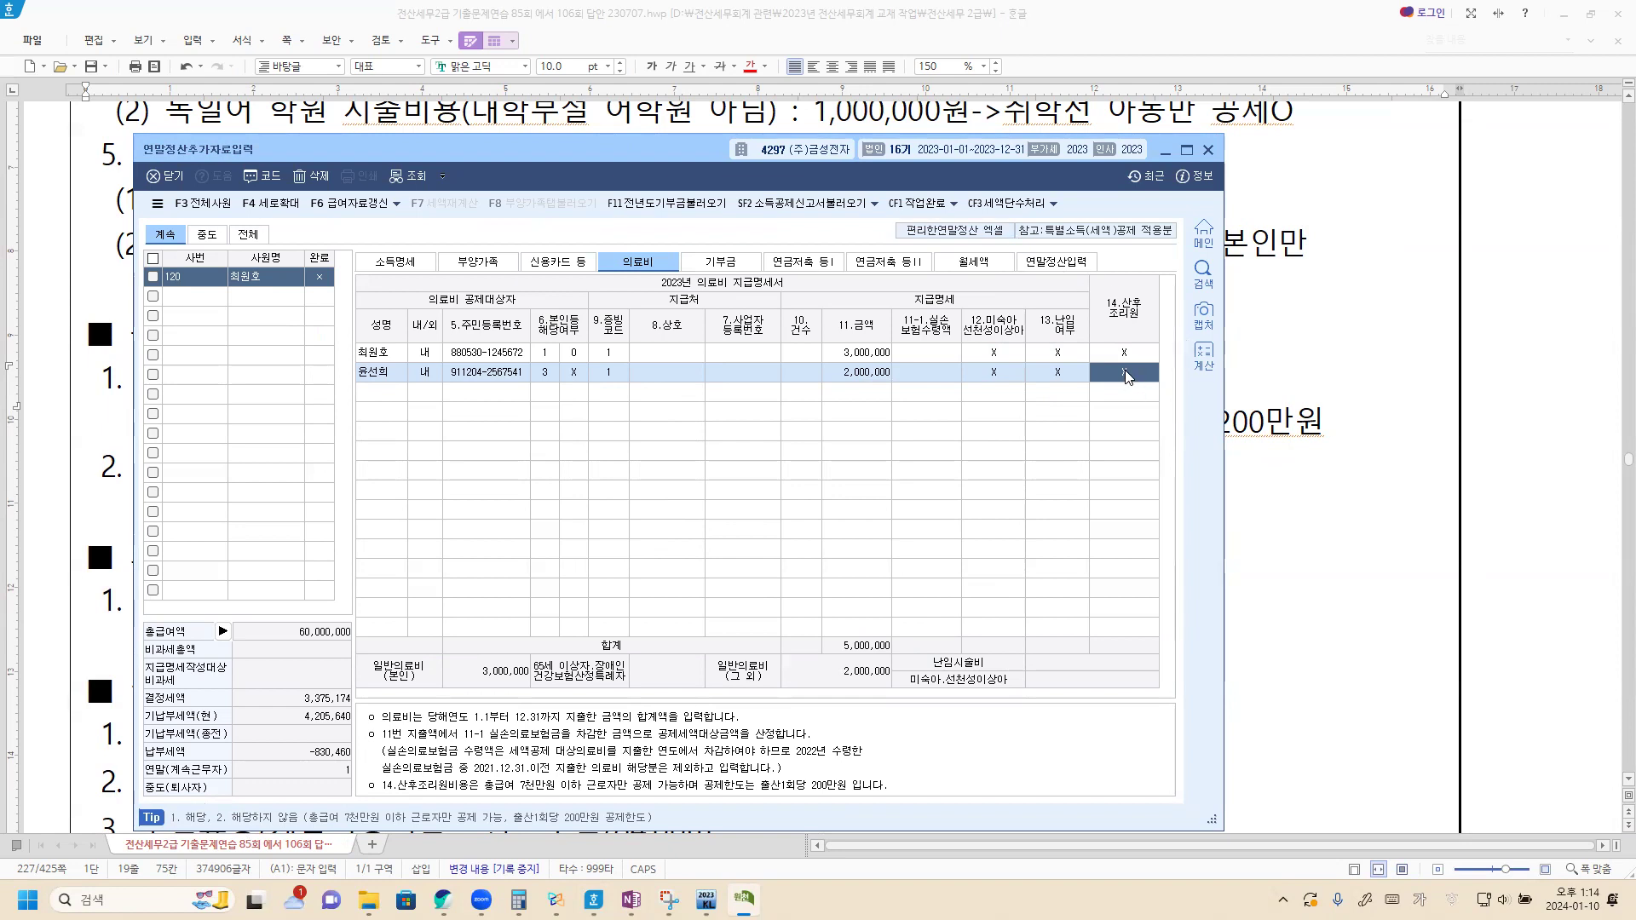
type("1")
key("Return")
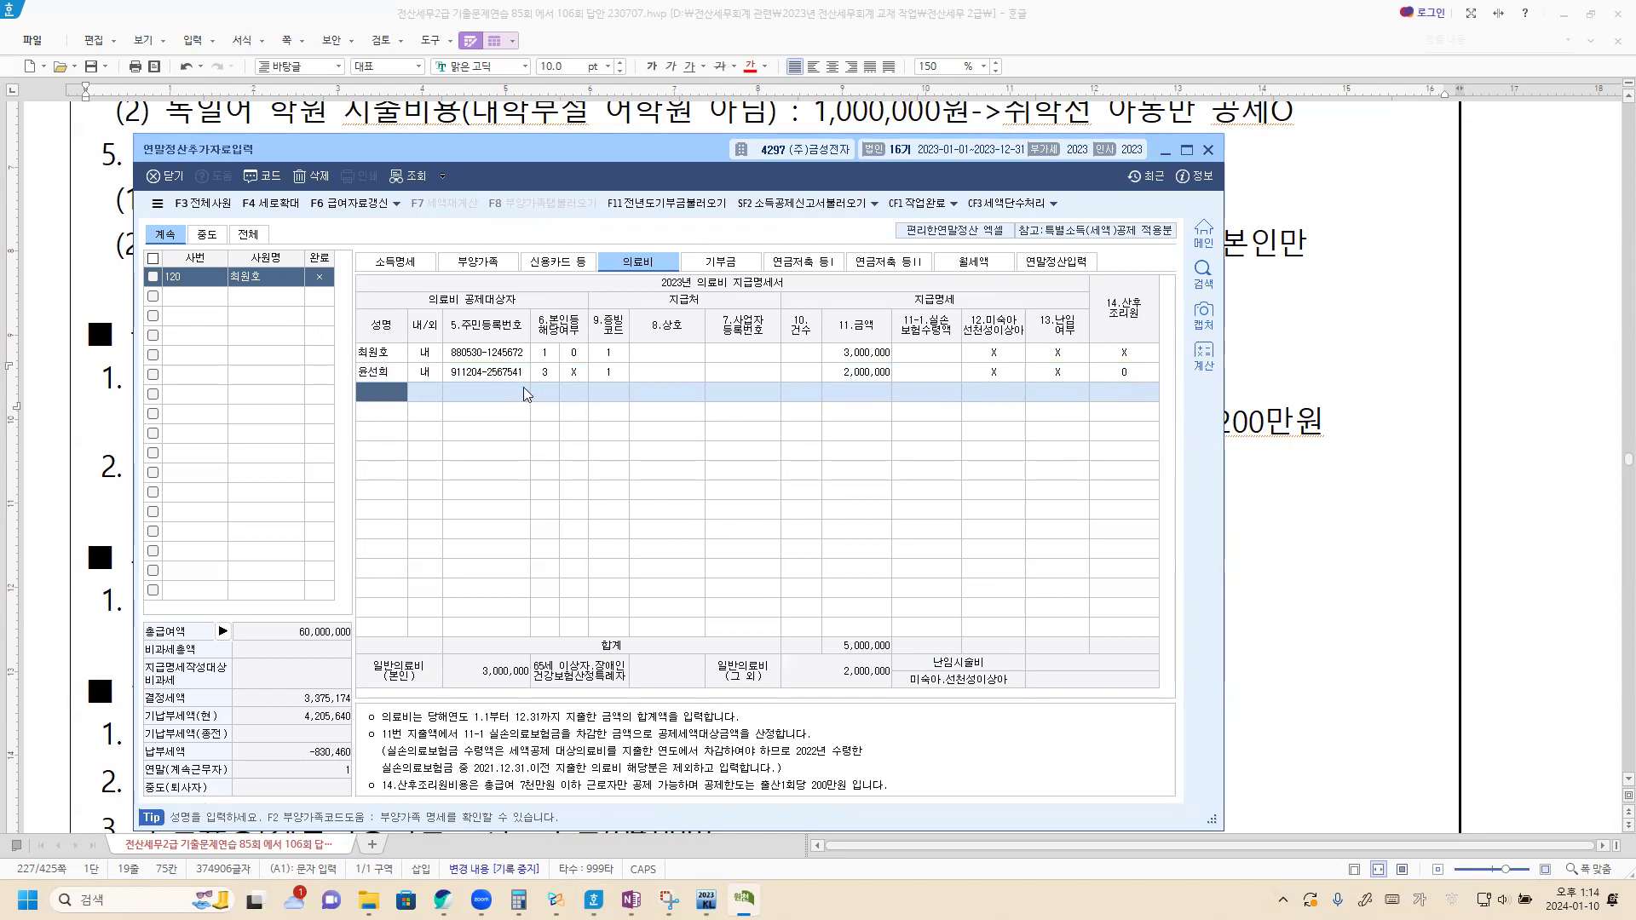
left_click(467, 266)
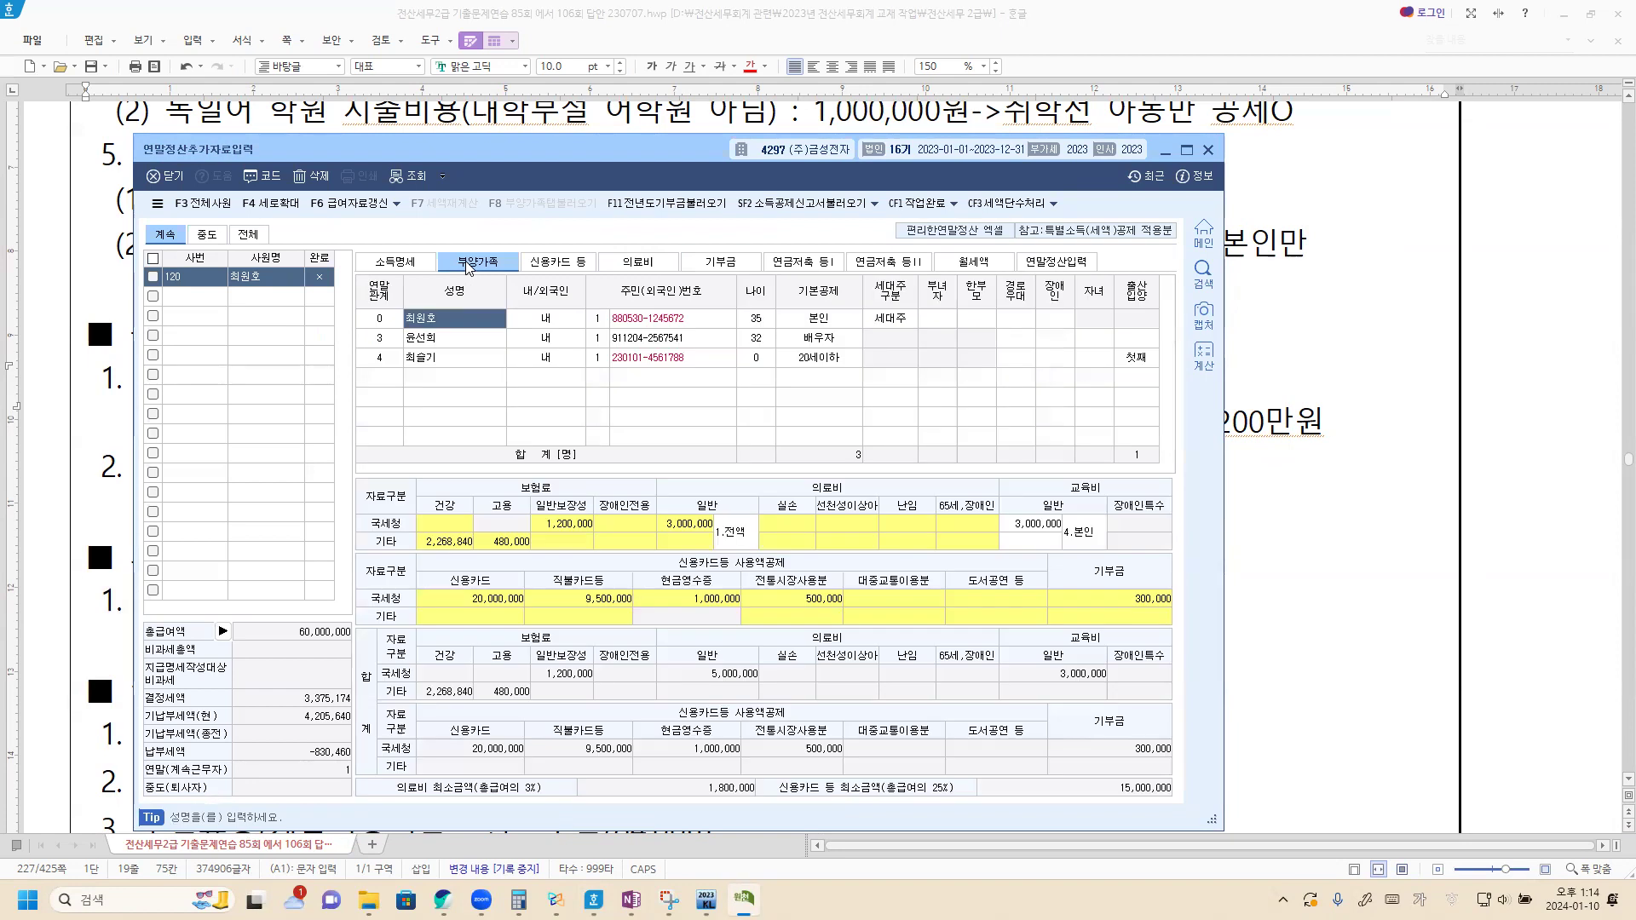
Step: Enter 1,000,000 as the spouse's 교육비 일반 국세청 amount with type 3.대학생
left_click(452, 338)
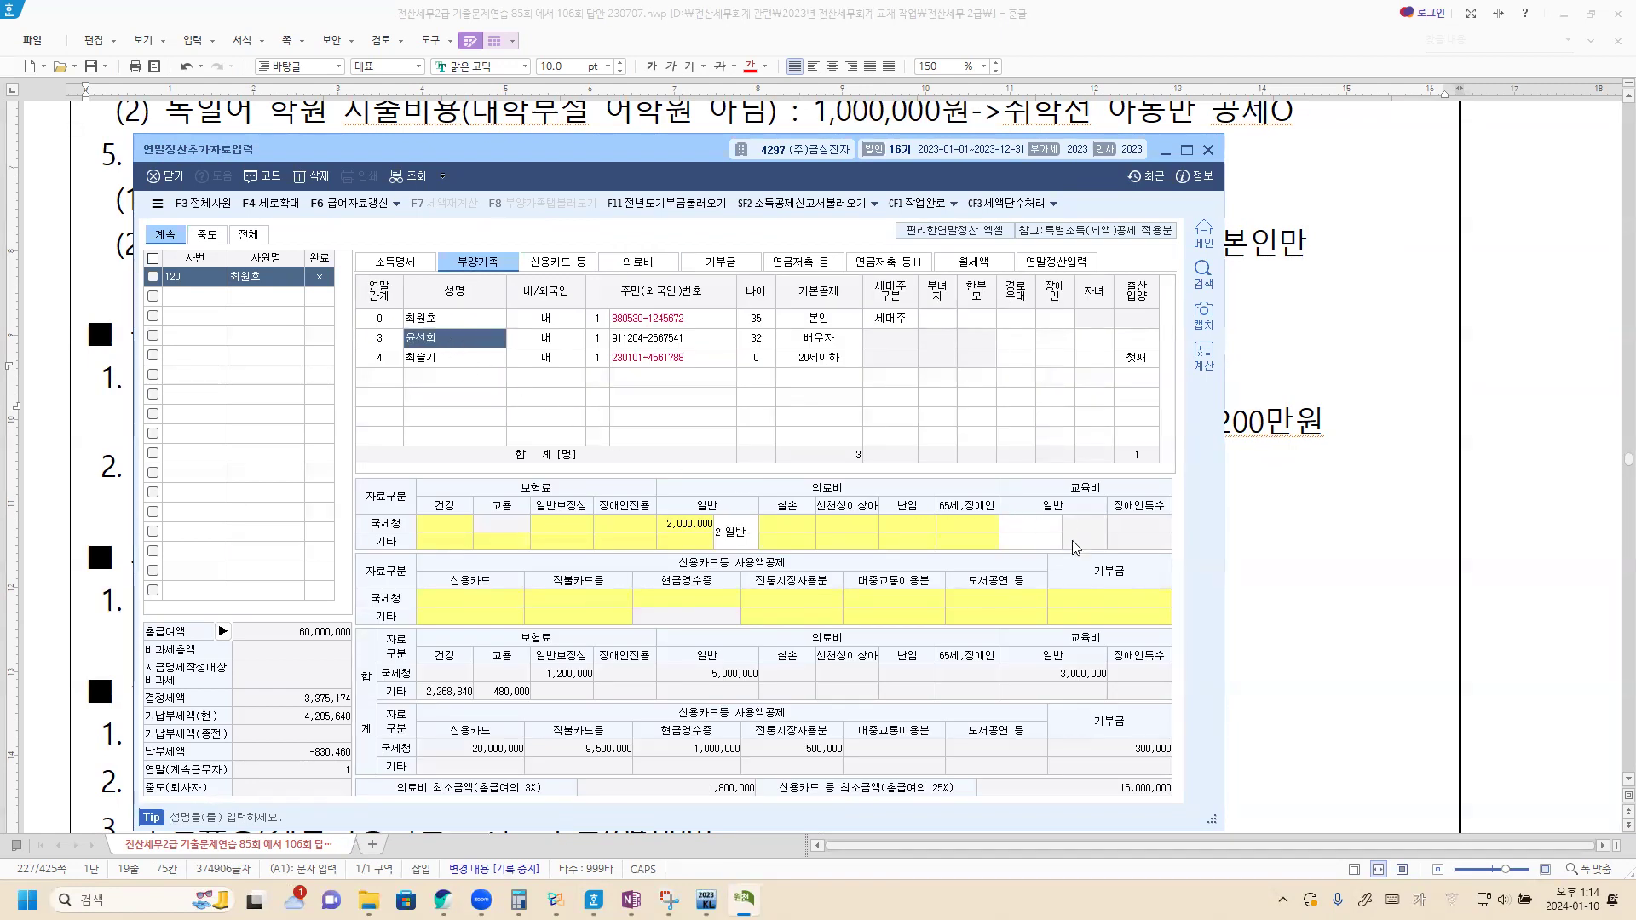
left_click(1037, 523)
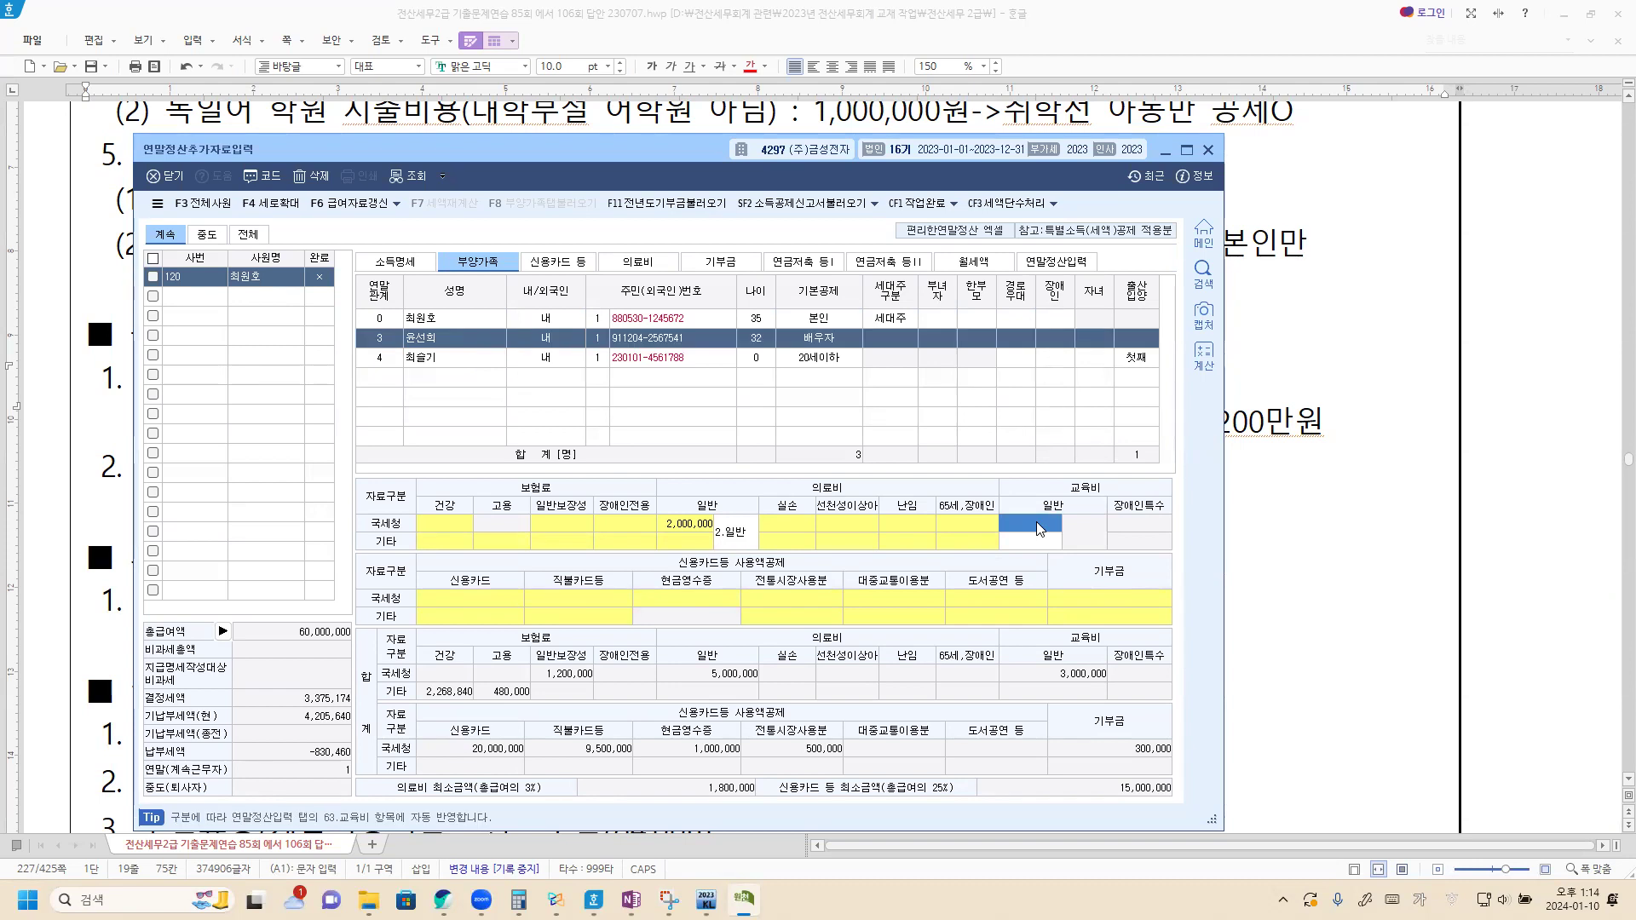
type("1000000")
key("Return")
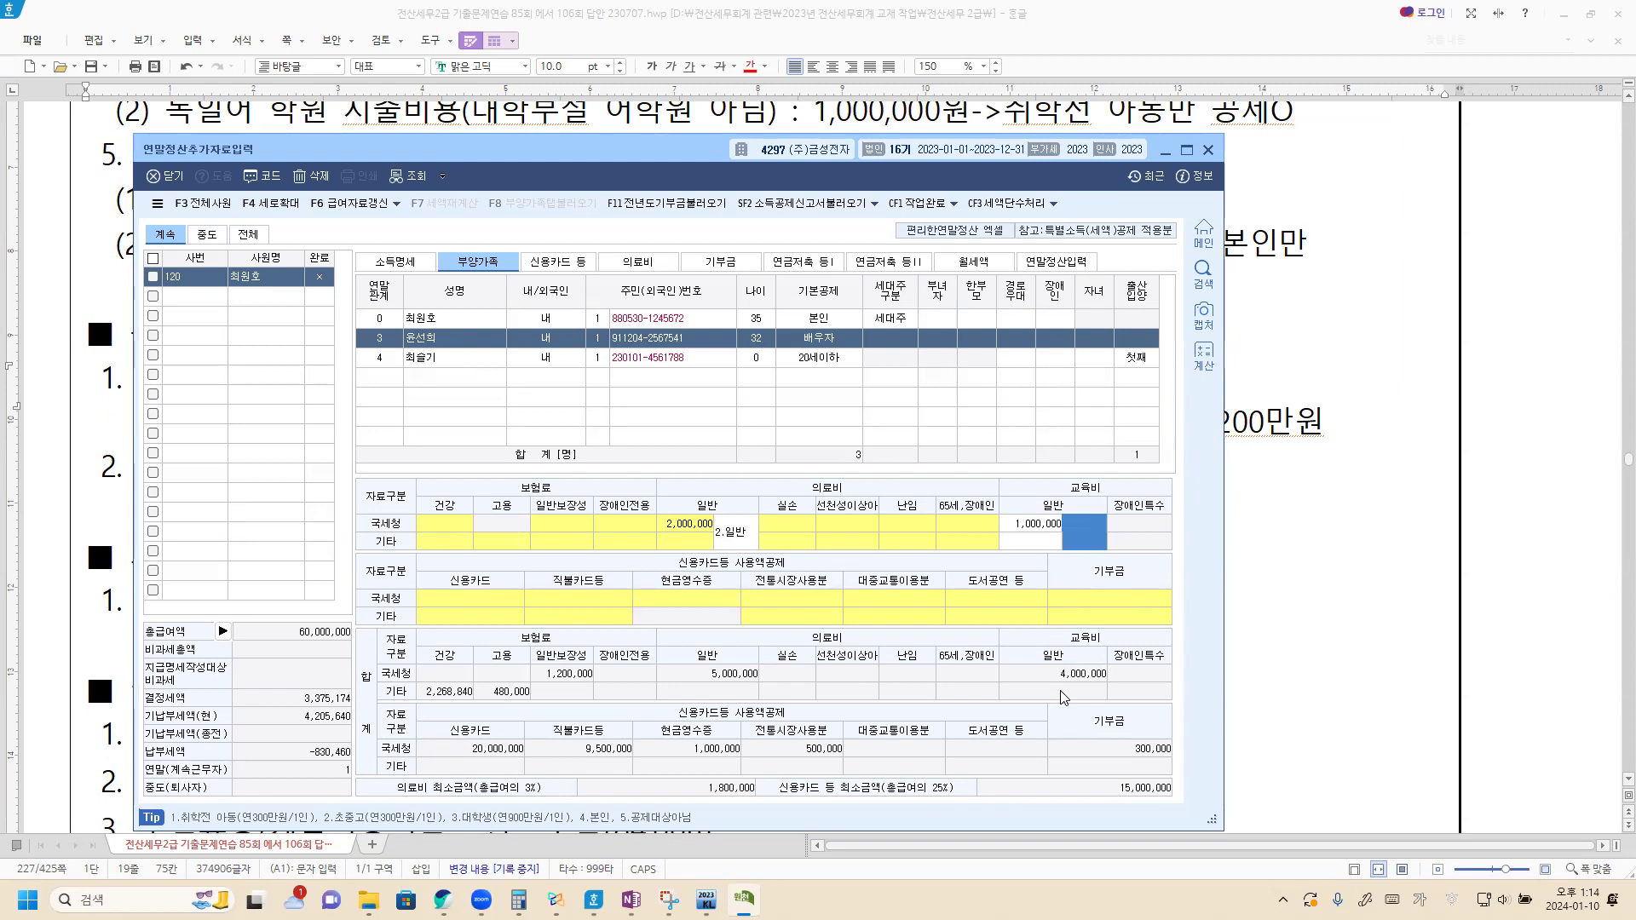
type("3")
key("Return")
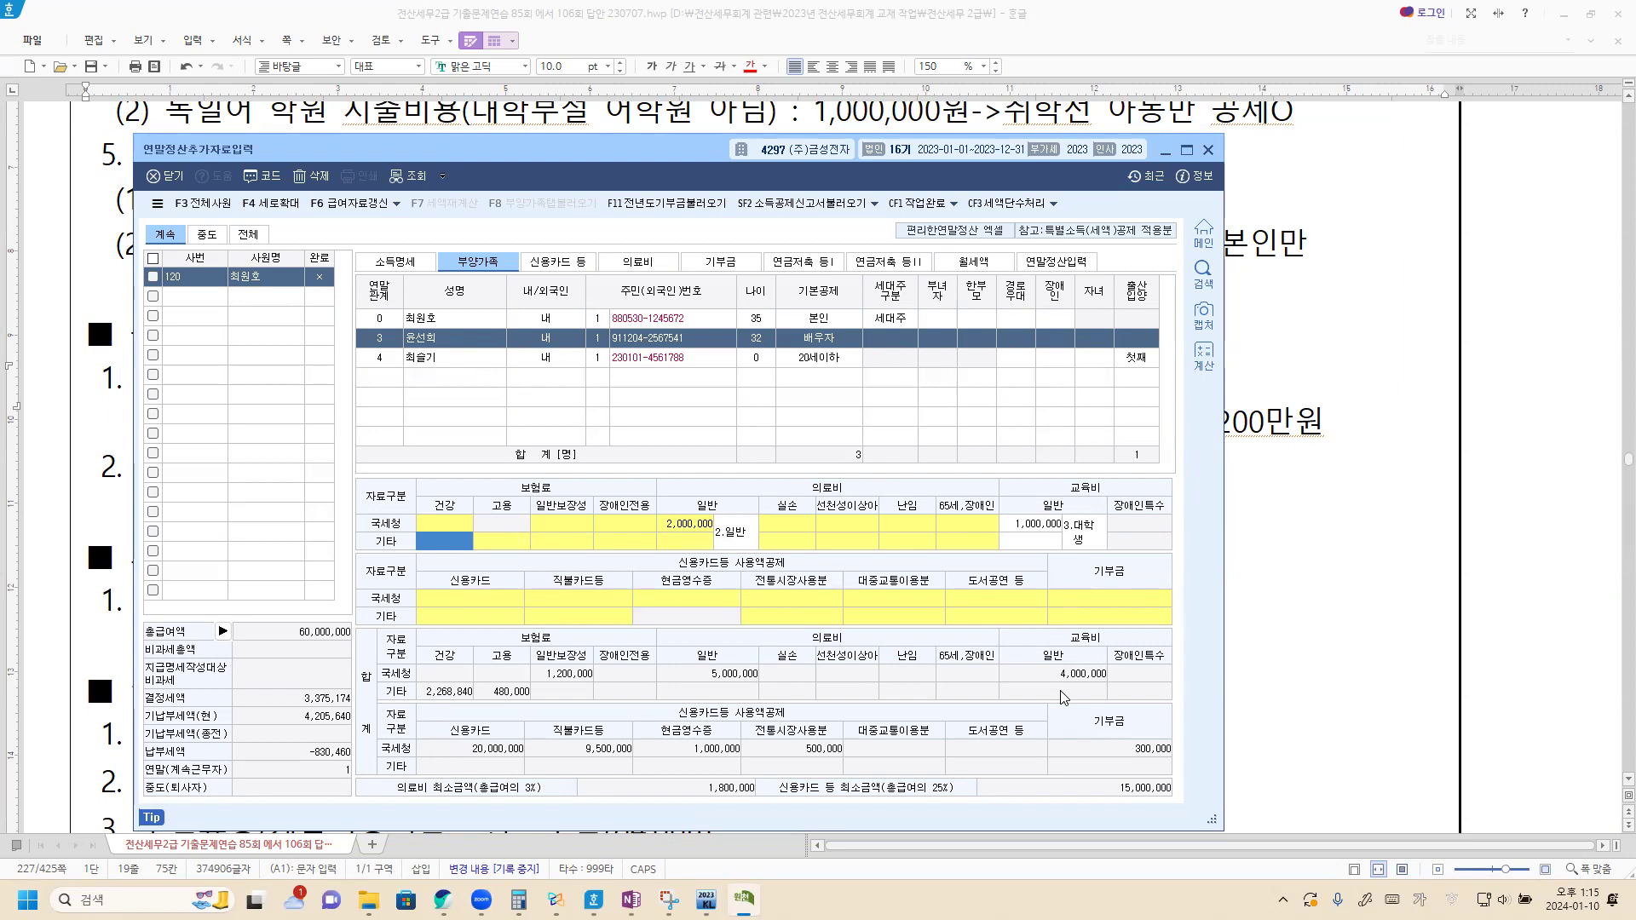
Step: Bring the Hangul notes forward, scroll to the 월세·주택임차 details, and switch to Korean input
left_click(1327, 555)
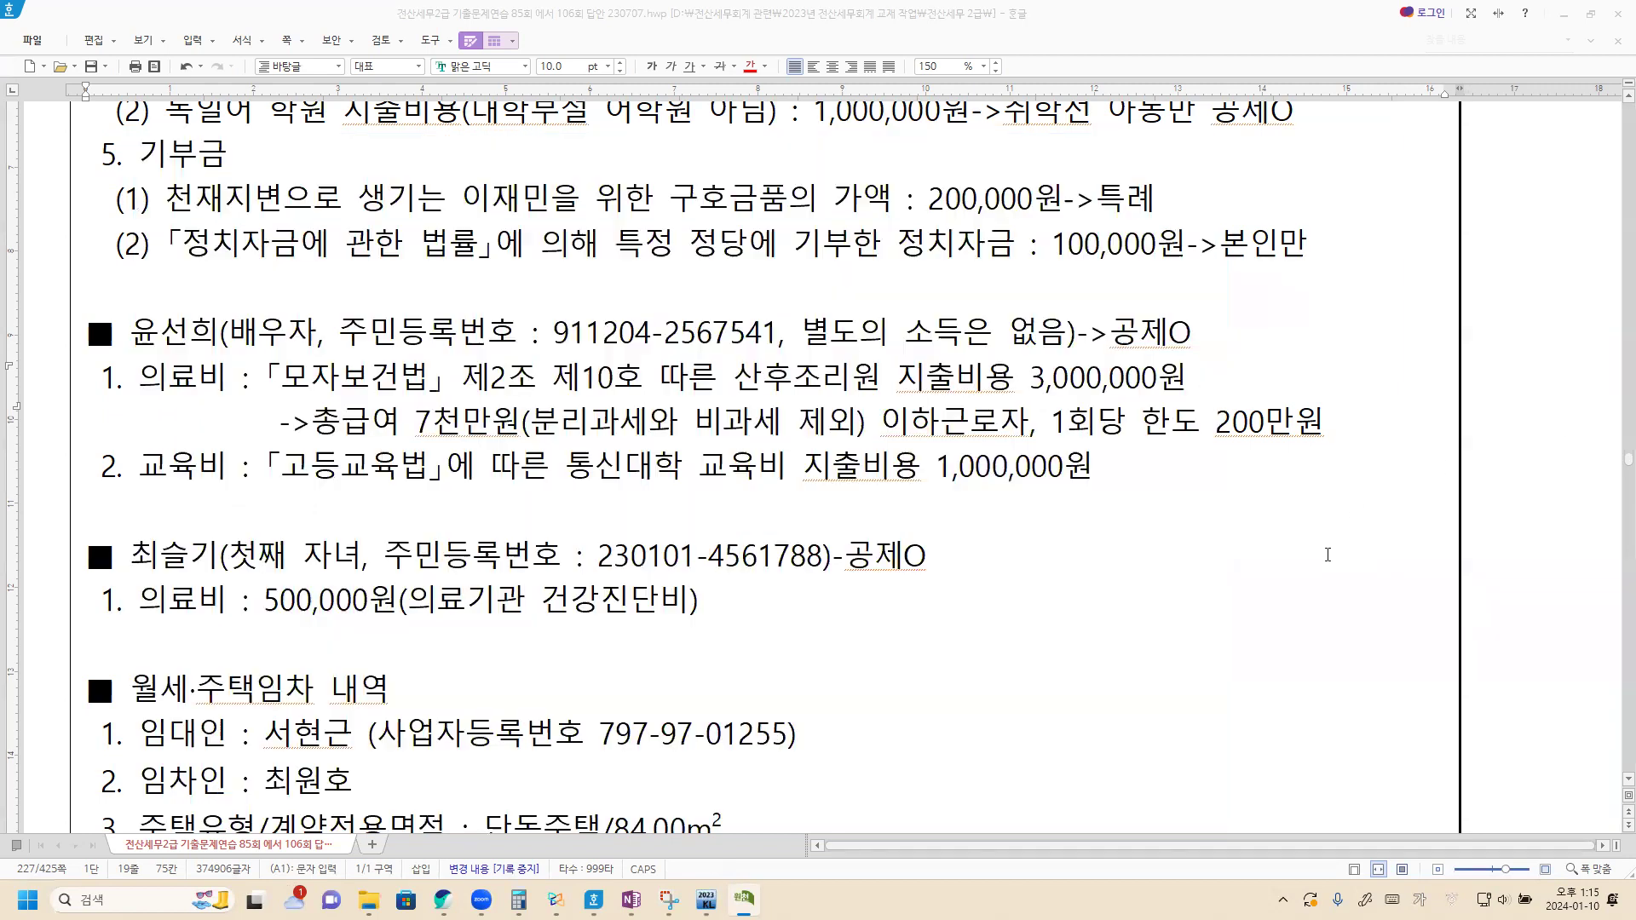
scroll(87, 546, "down", 3)
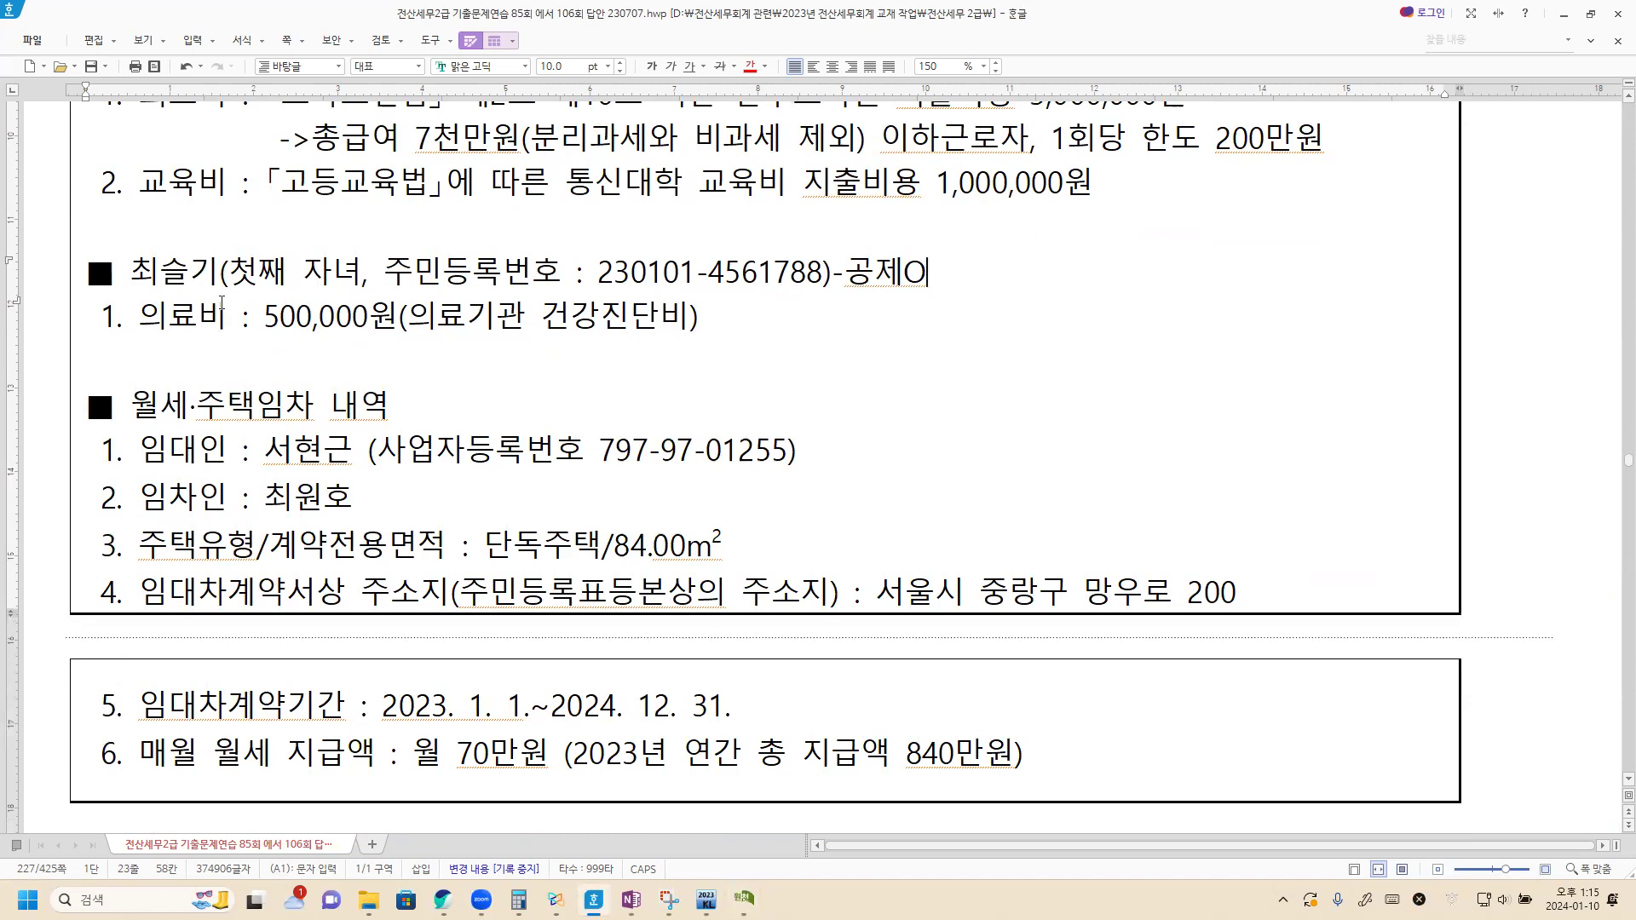
key("Hangul")
Step: Add the first child's 500,000 medical expense with evidence code 1, then review the rent details in Hangul
key("alt+Tab")
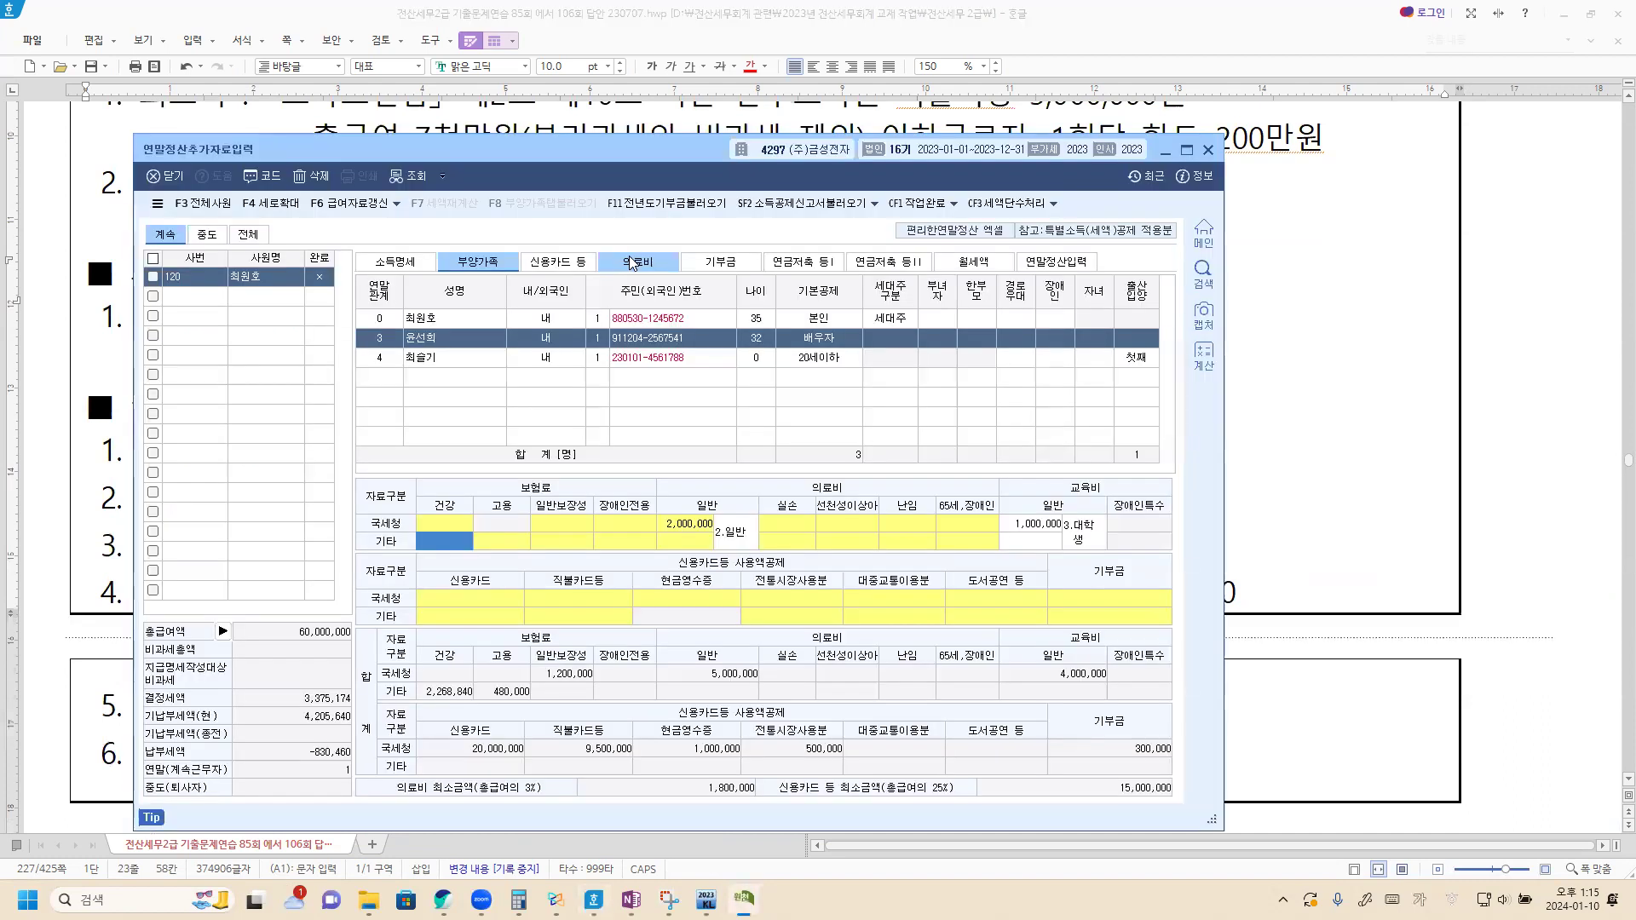
left_click(631, 263)
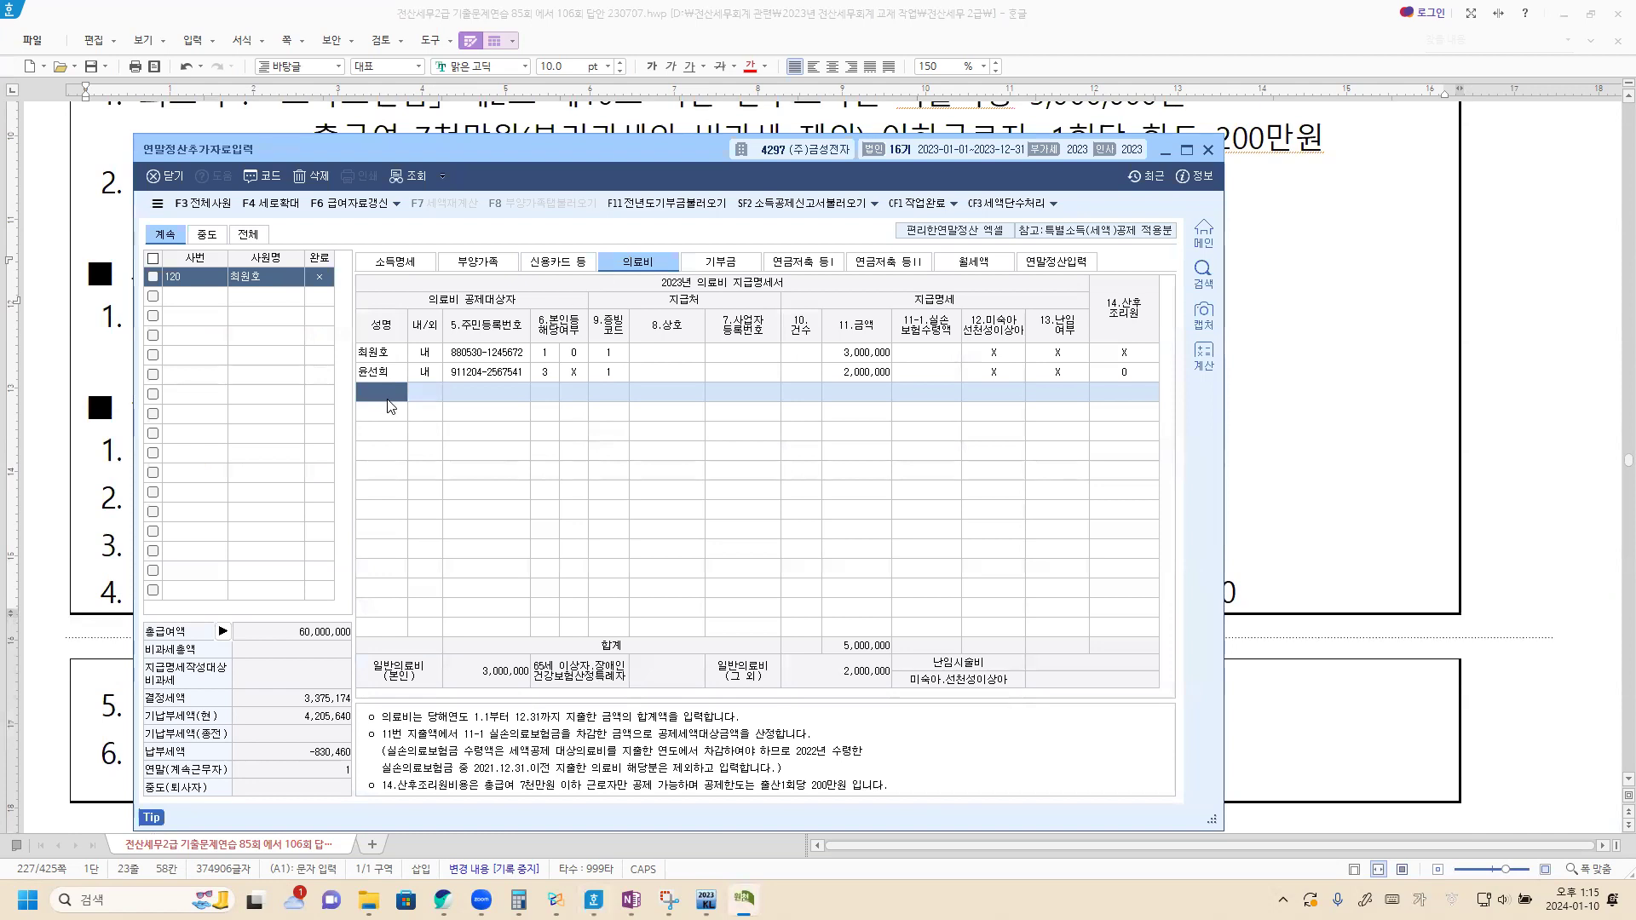
key("F2")
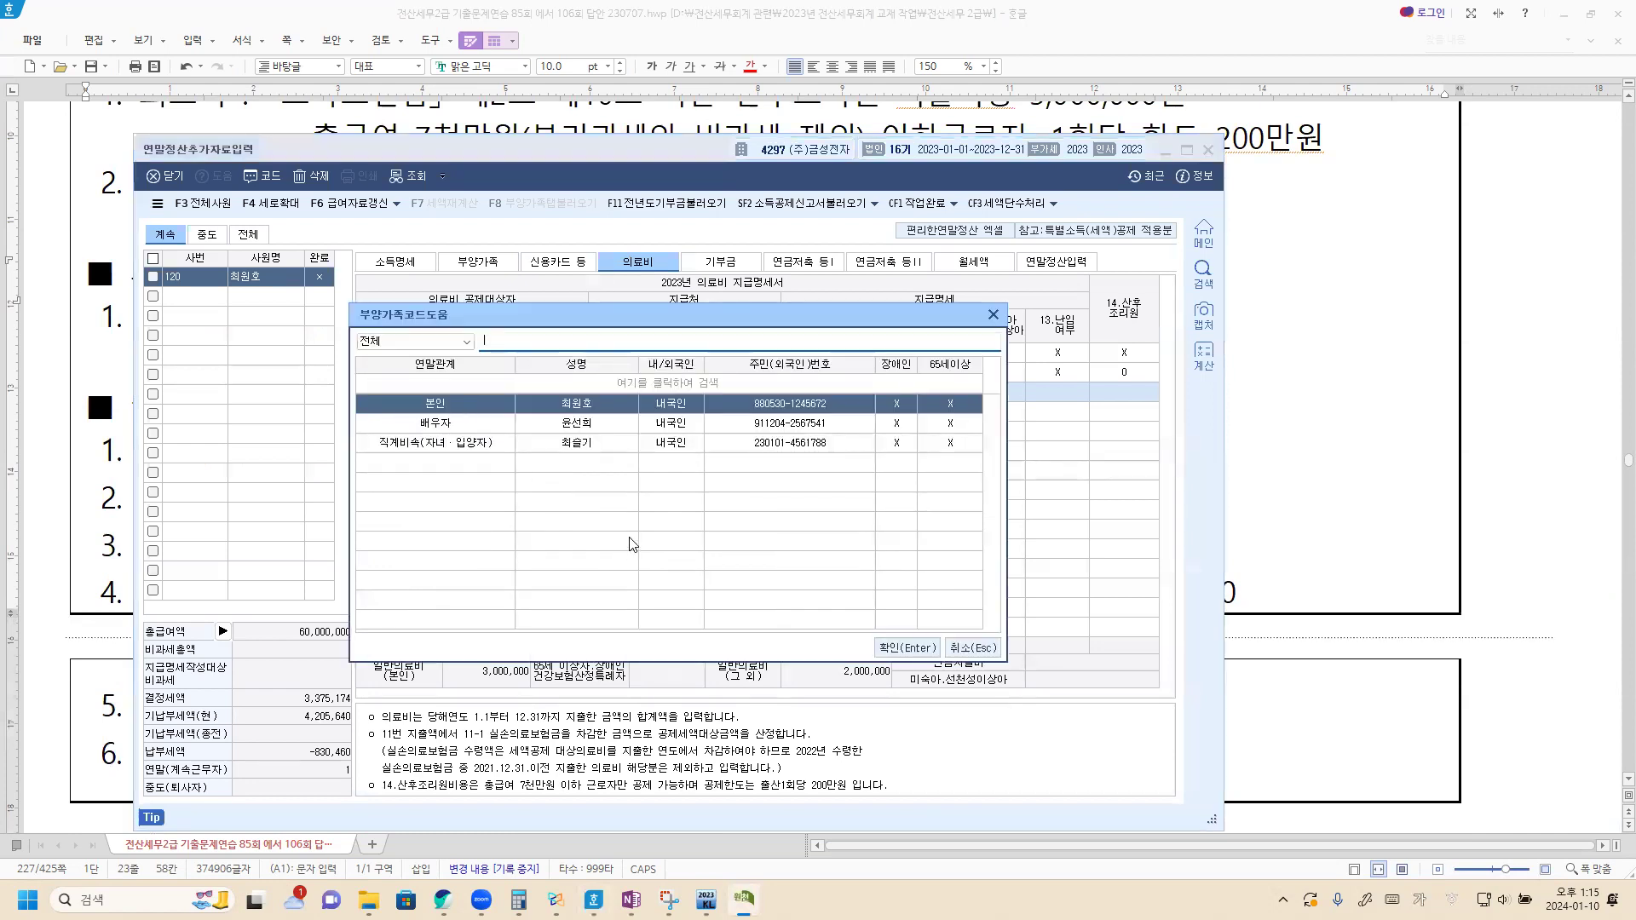
left_click(543, 445)
left_click(883, 646)
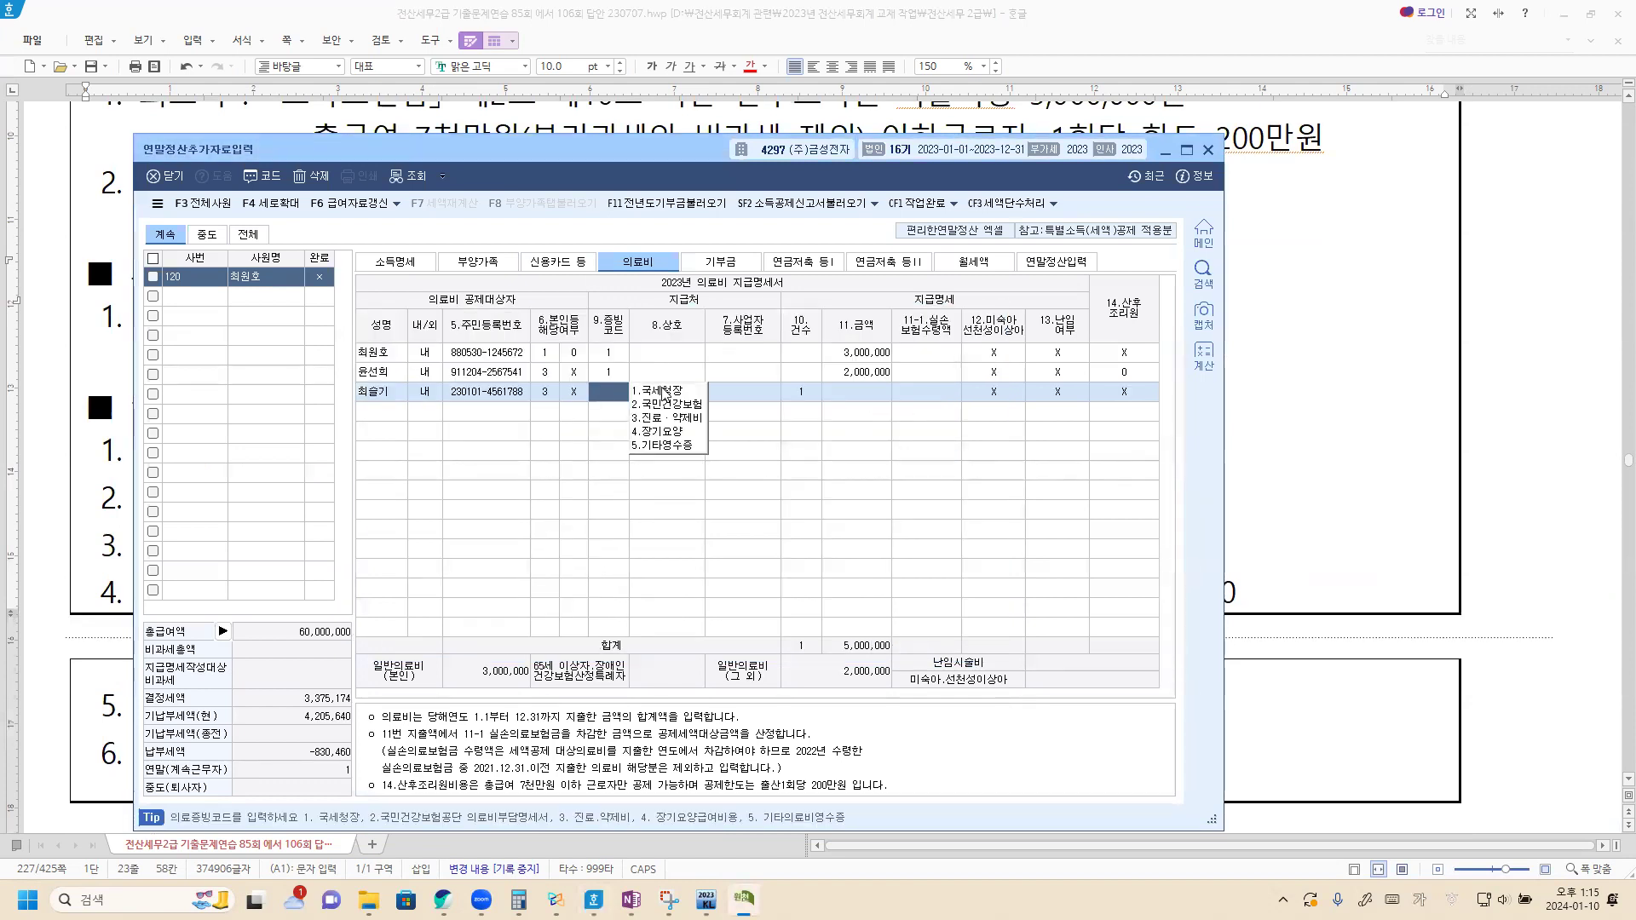
left_click(662, 391)
left_click(857, 399)
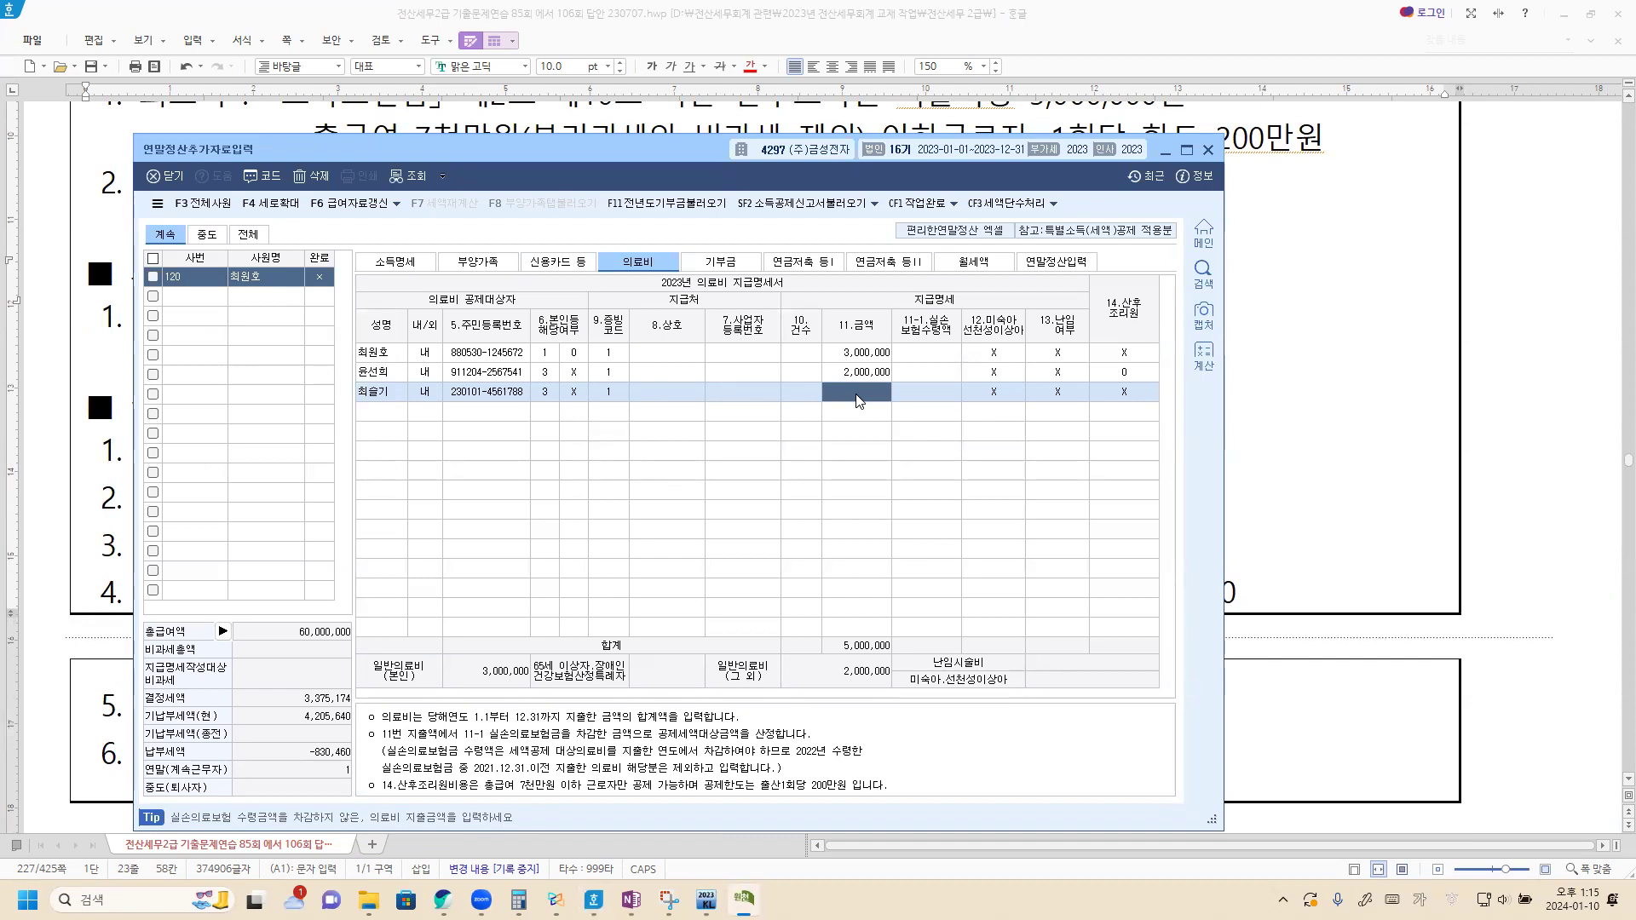
type("5000000")
key("Return")
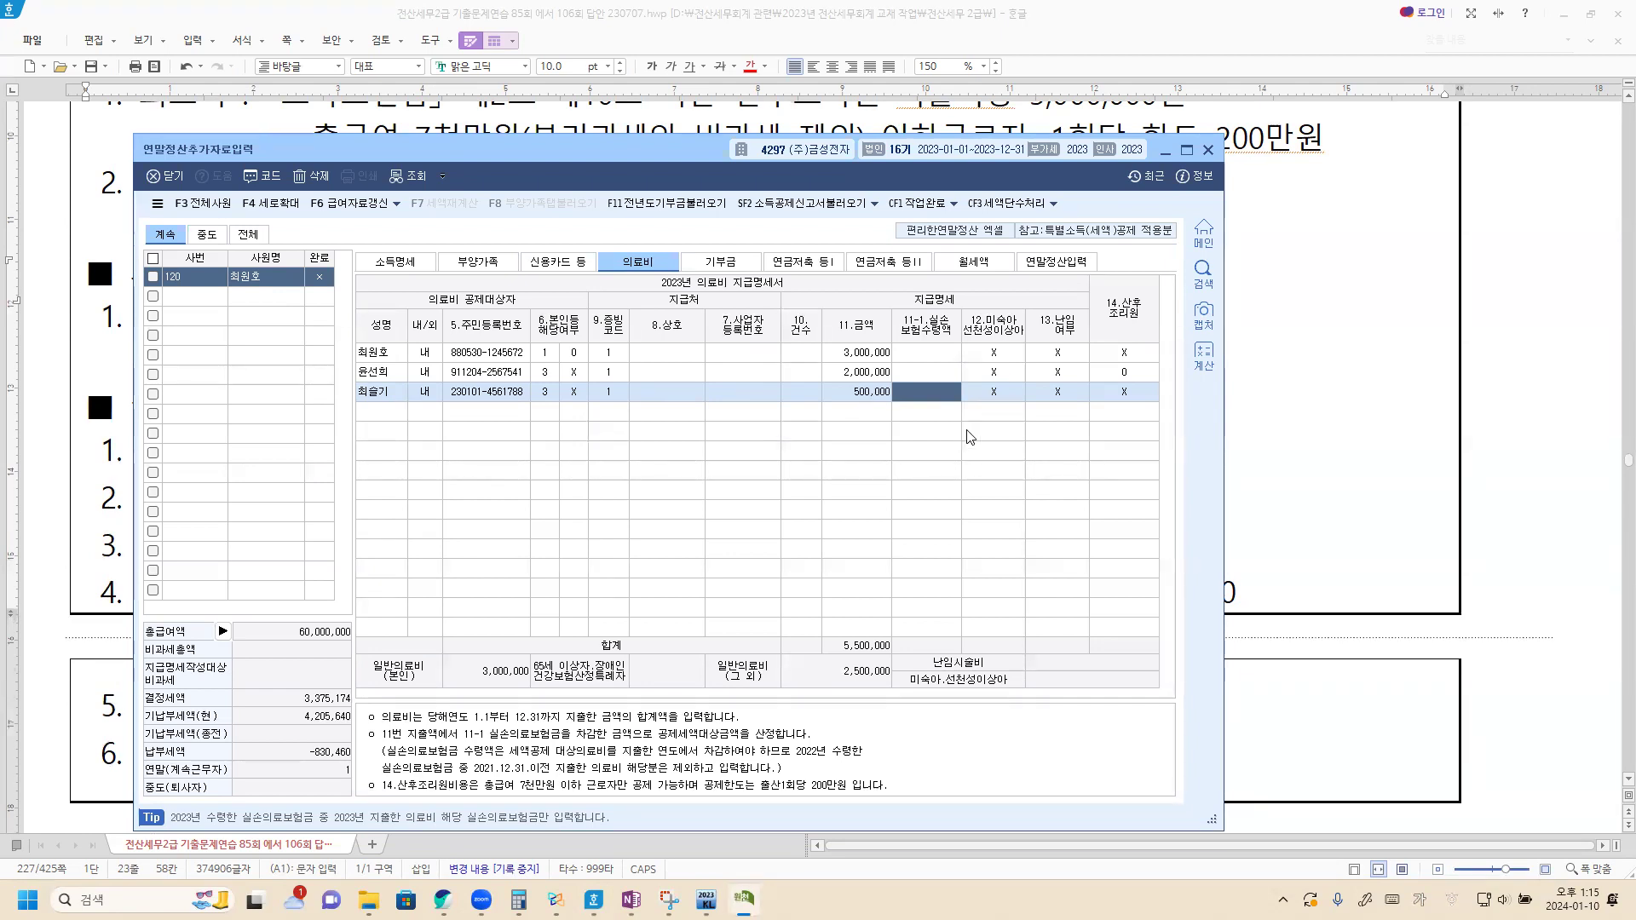
left_click(1260, 452)
scroll(469, 591, "down", 3)
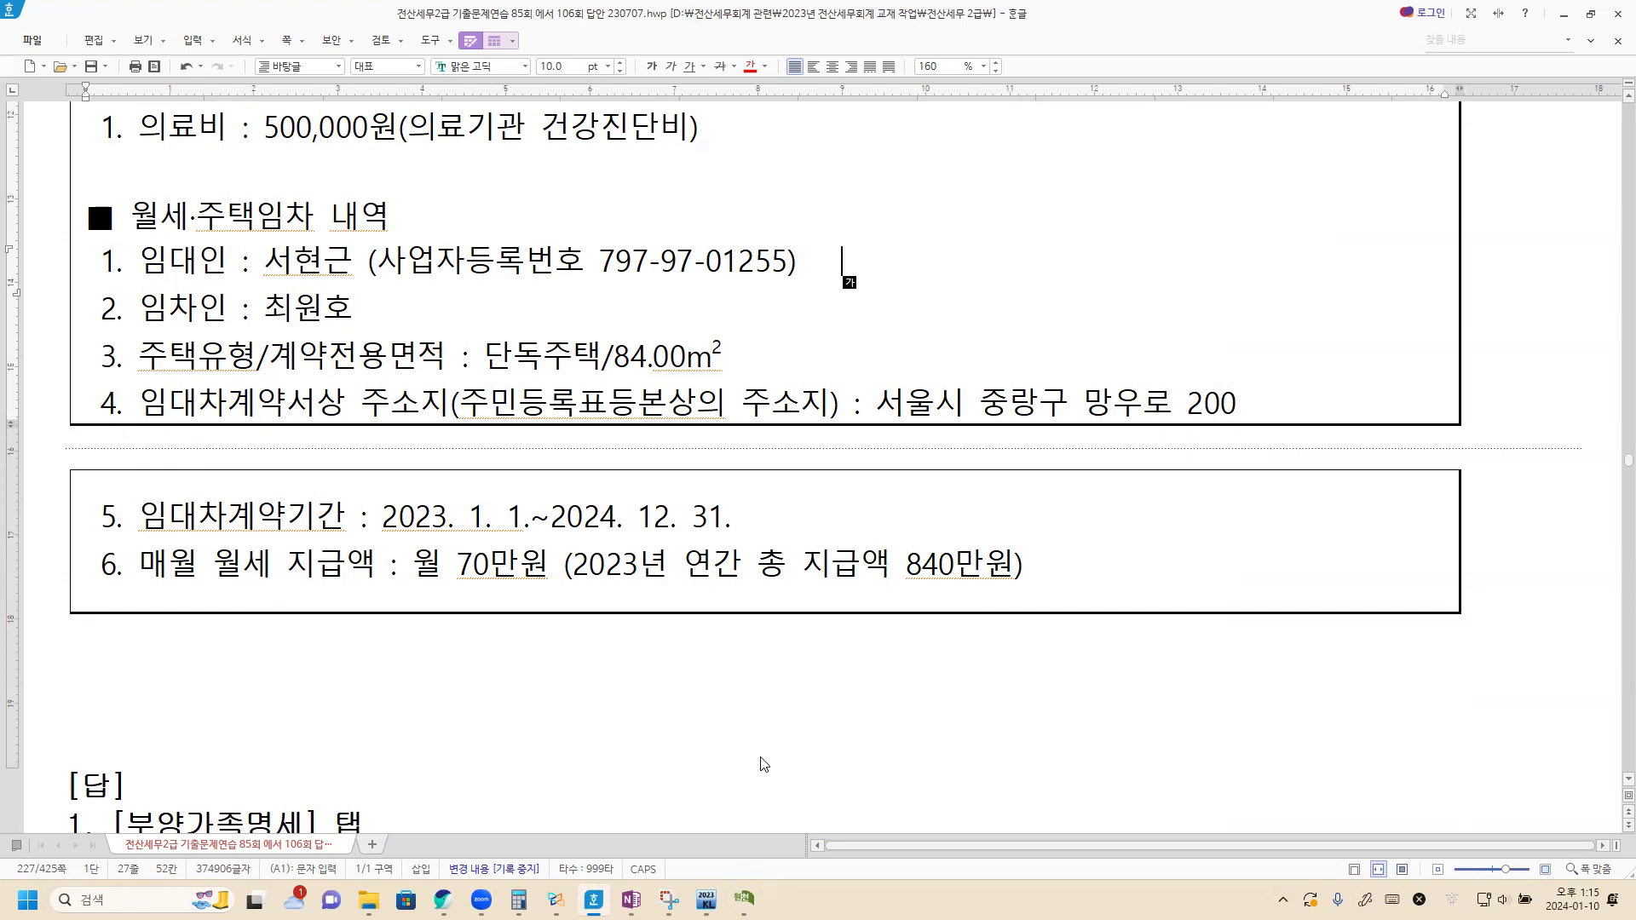
Step: On the 월세액 tab, enter the landlord's name and registration number, 단독주택, and 84 ㎡ area
key("alt+Tab")
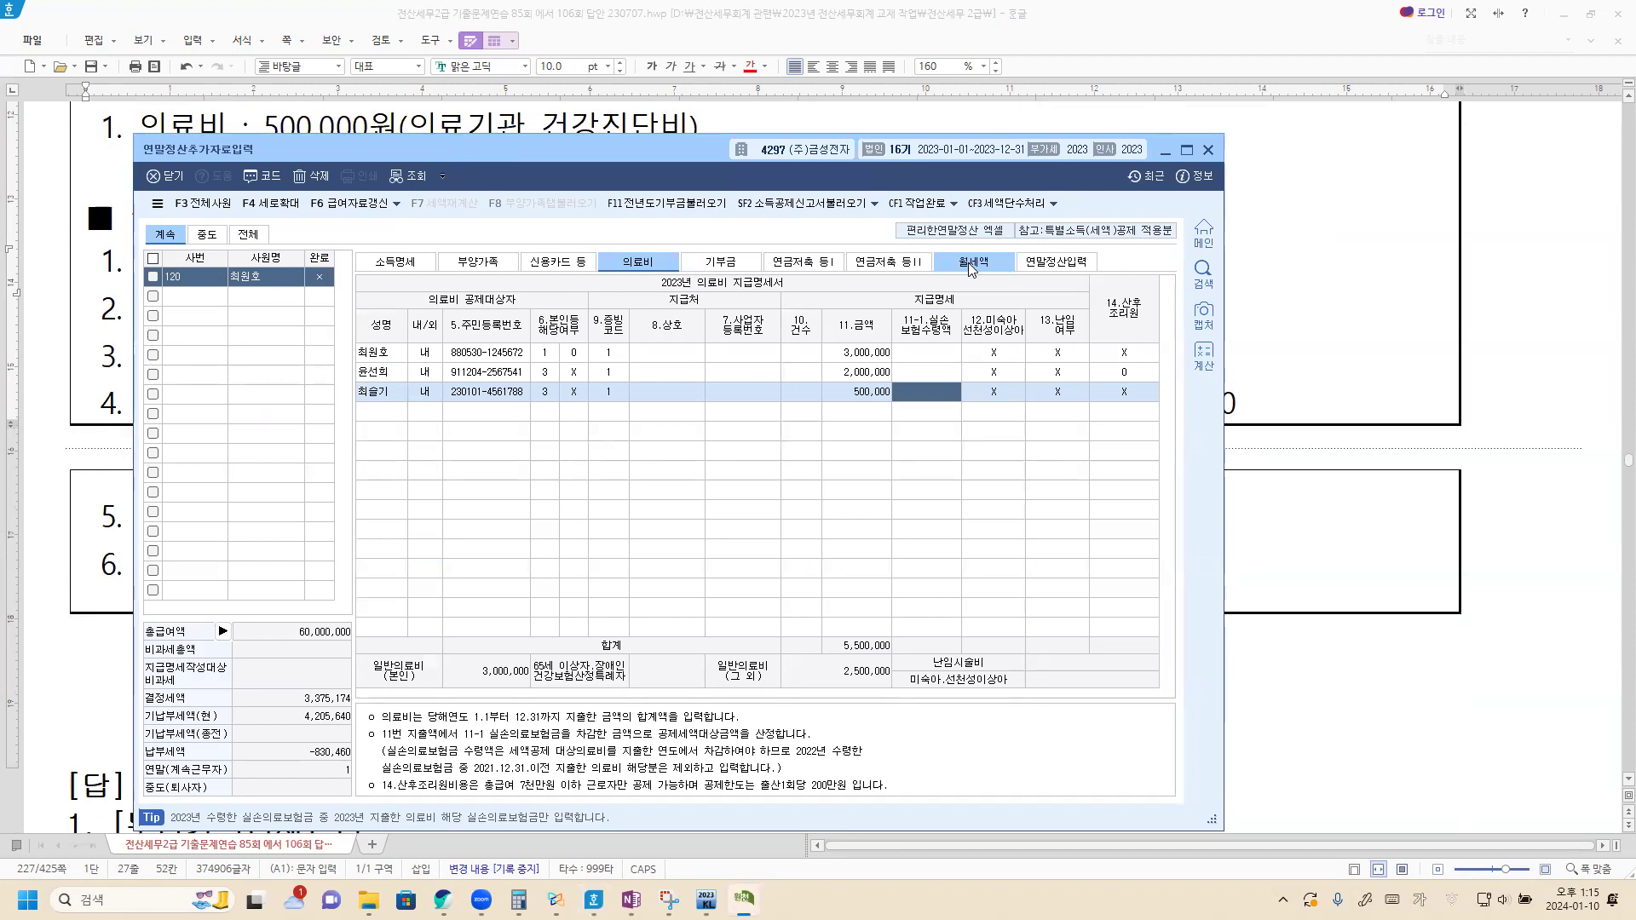
left_click(977, 264)
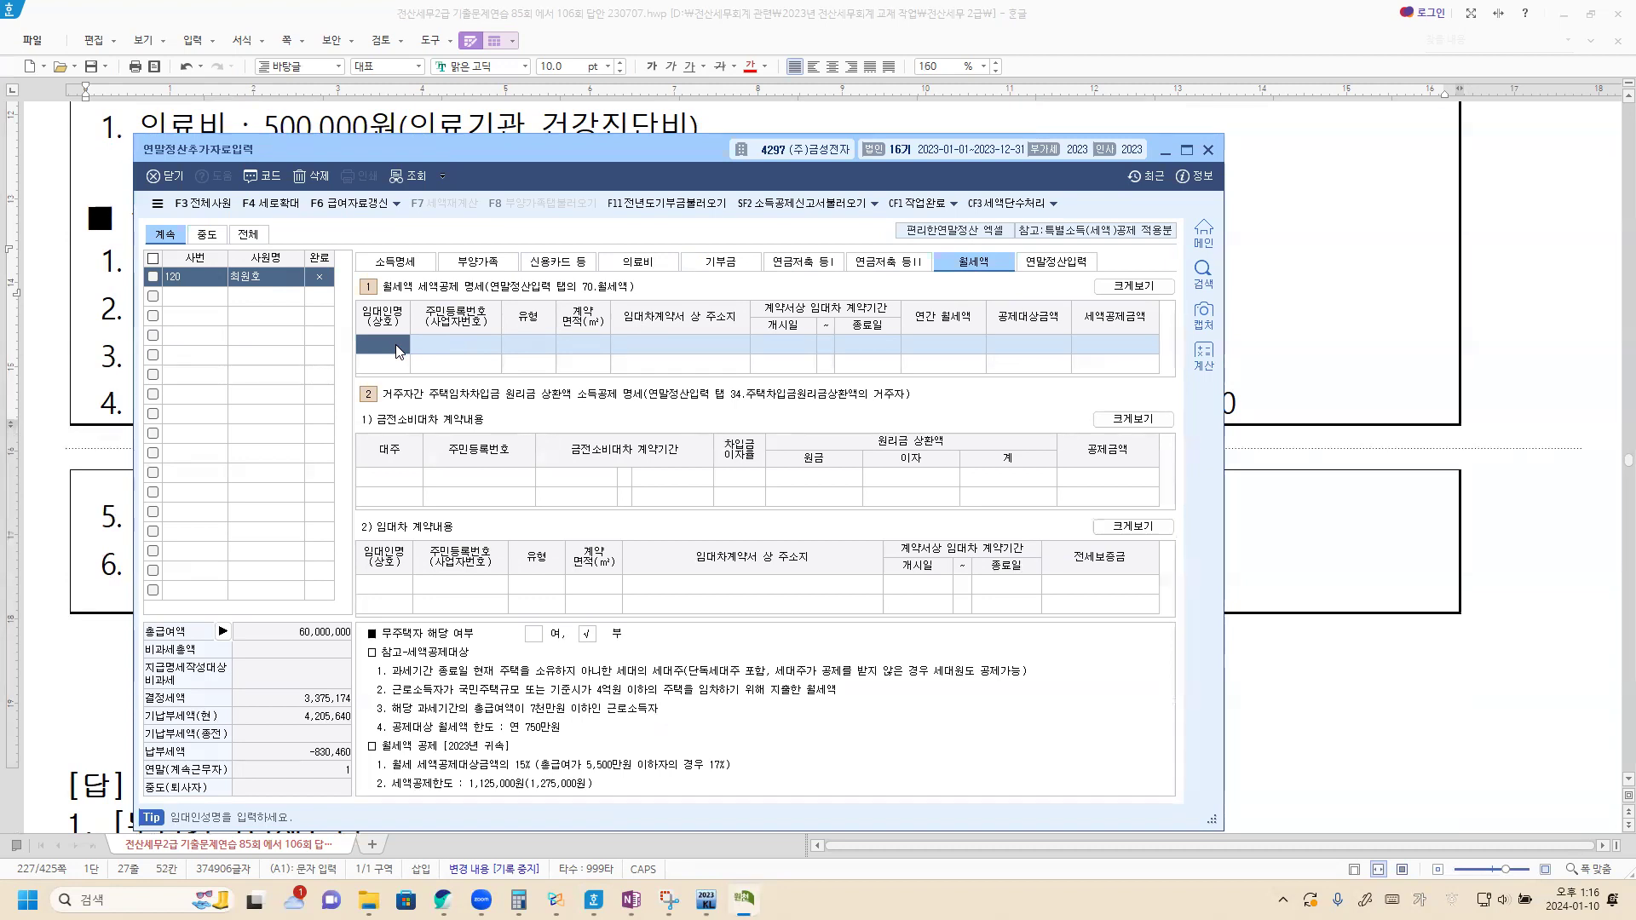
key("Return")
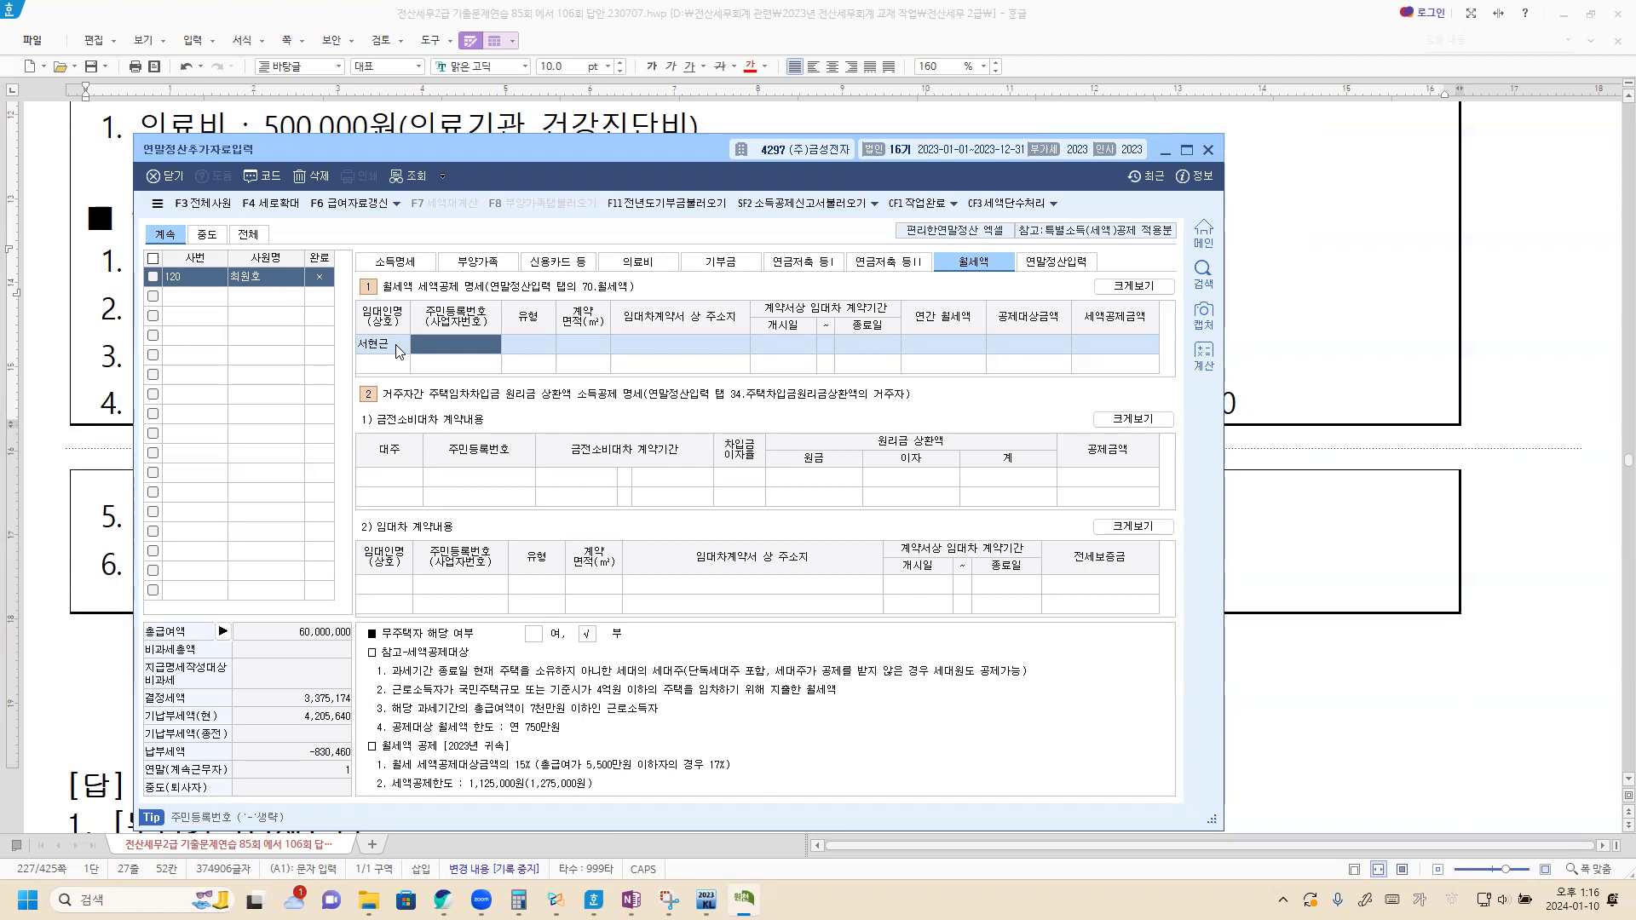
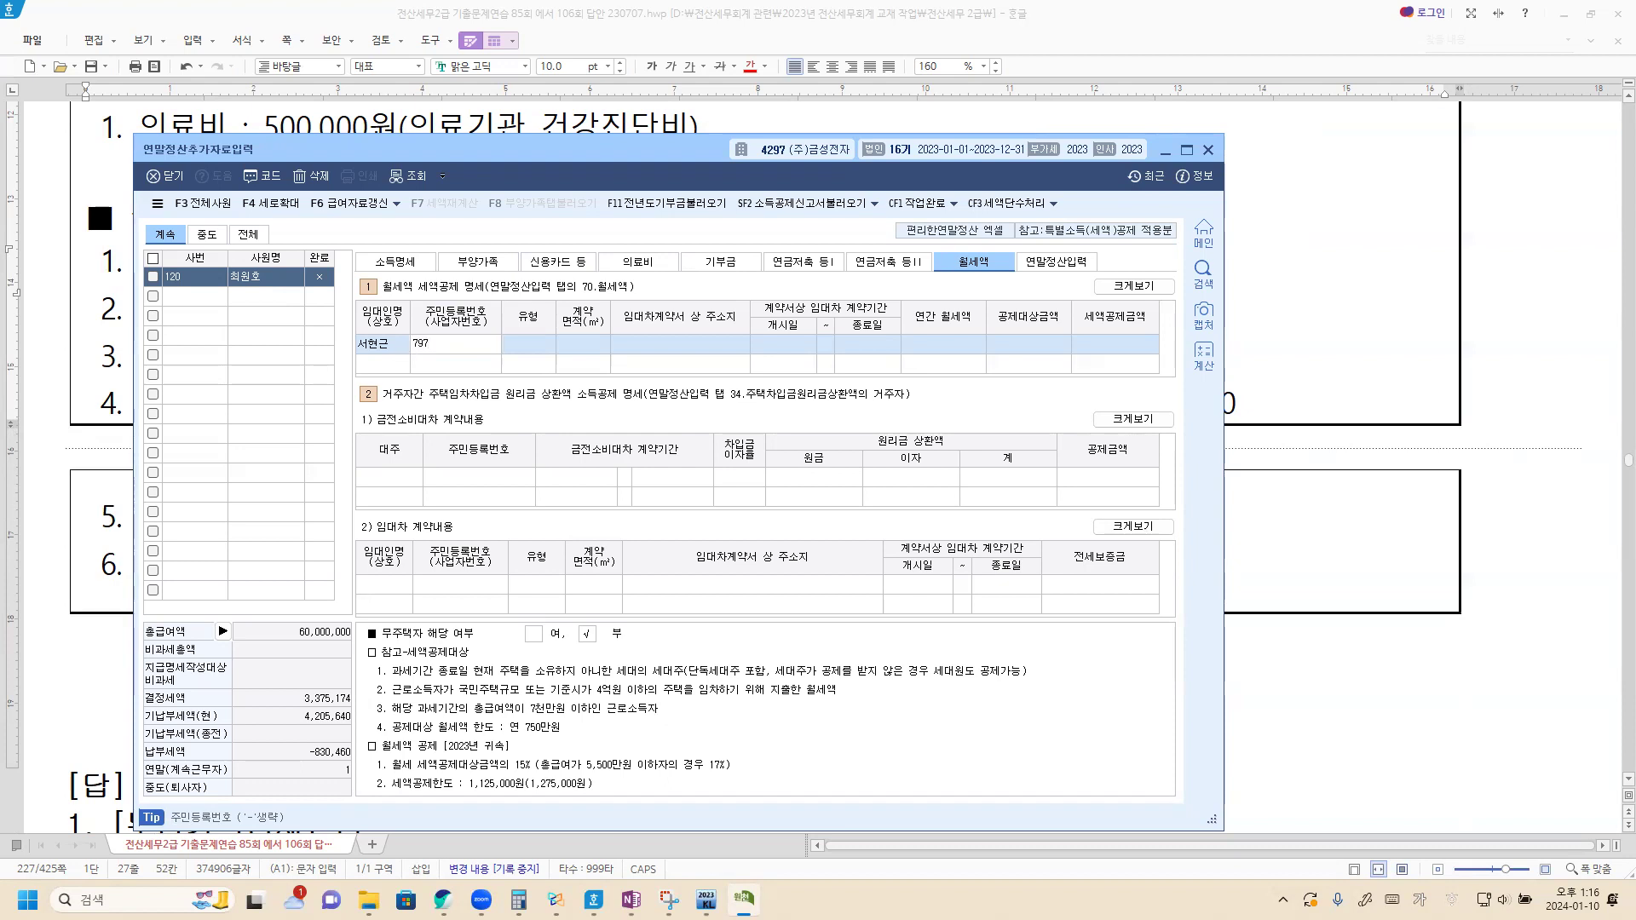
key("Return")
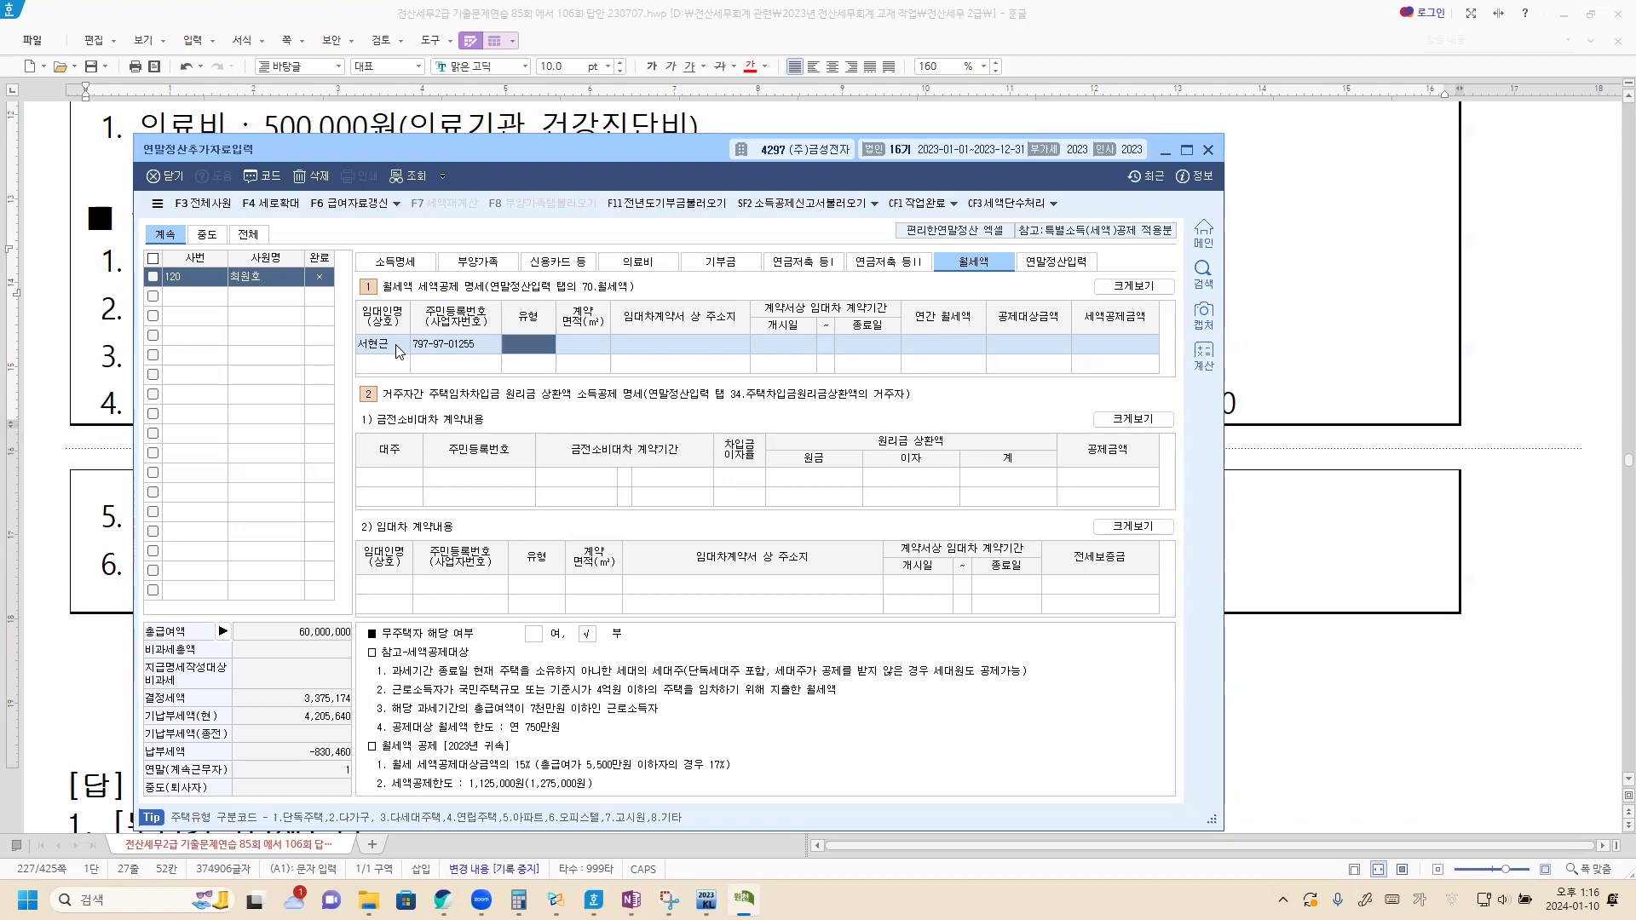
key("F2")
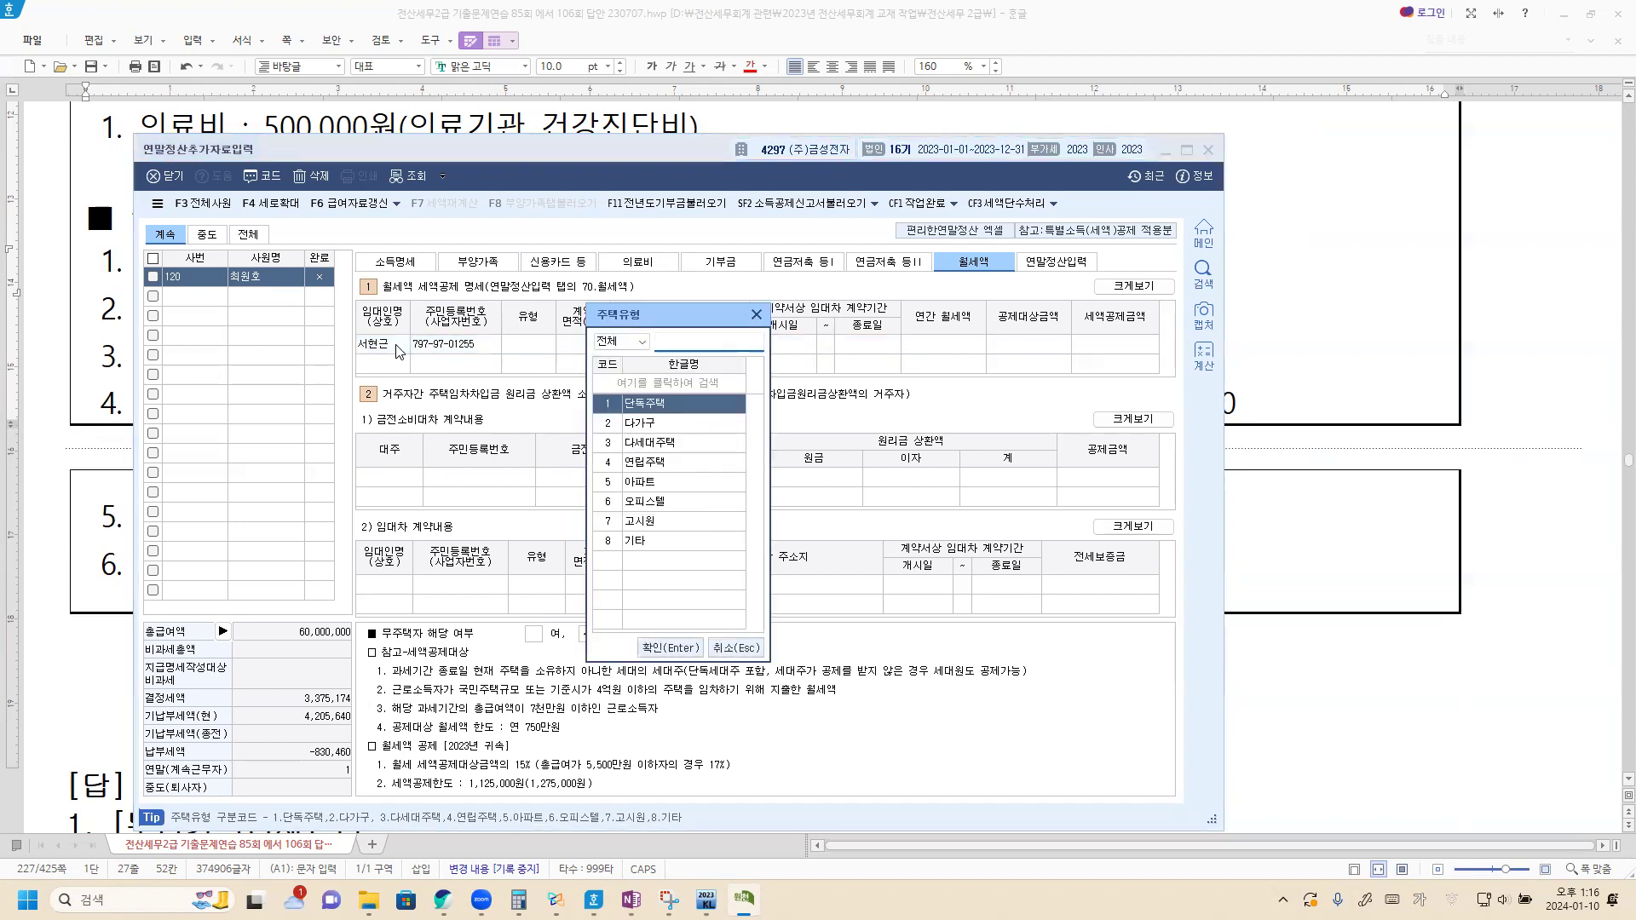
key("Return")
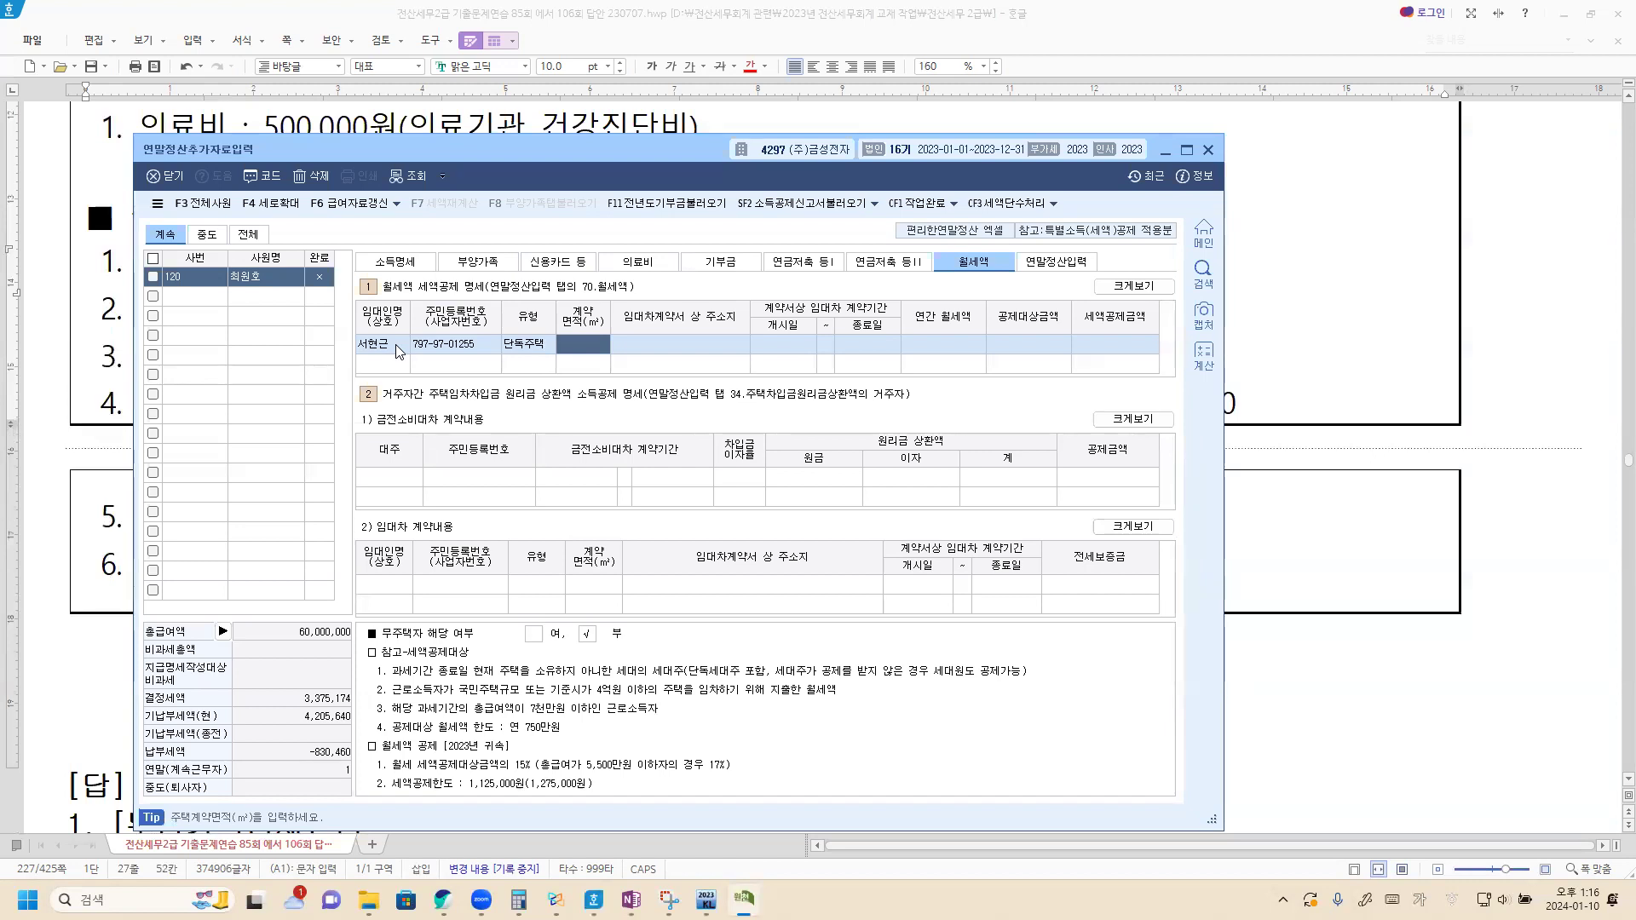
type("84")
key("Return")
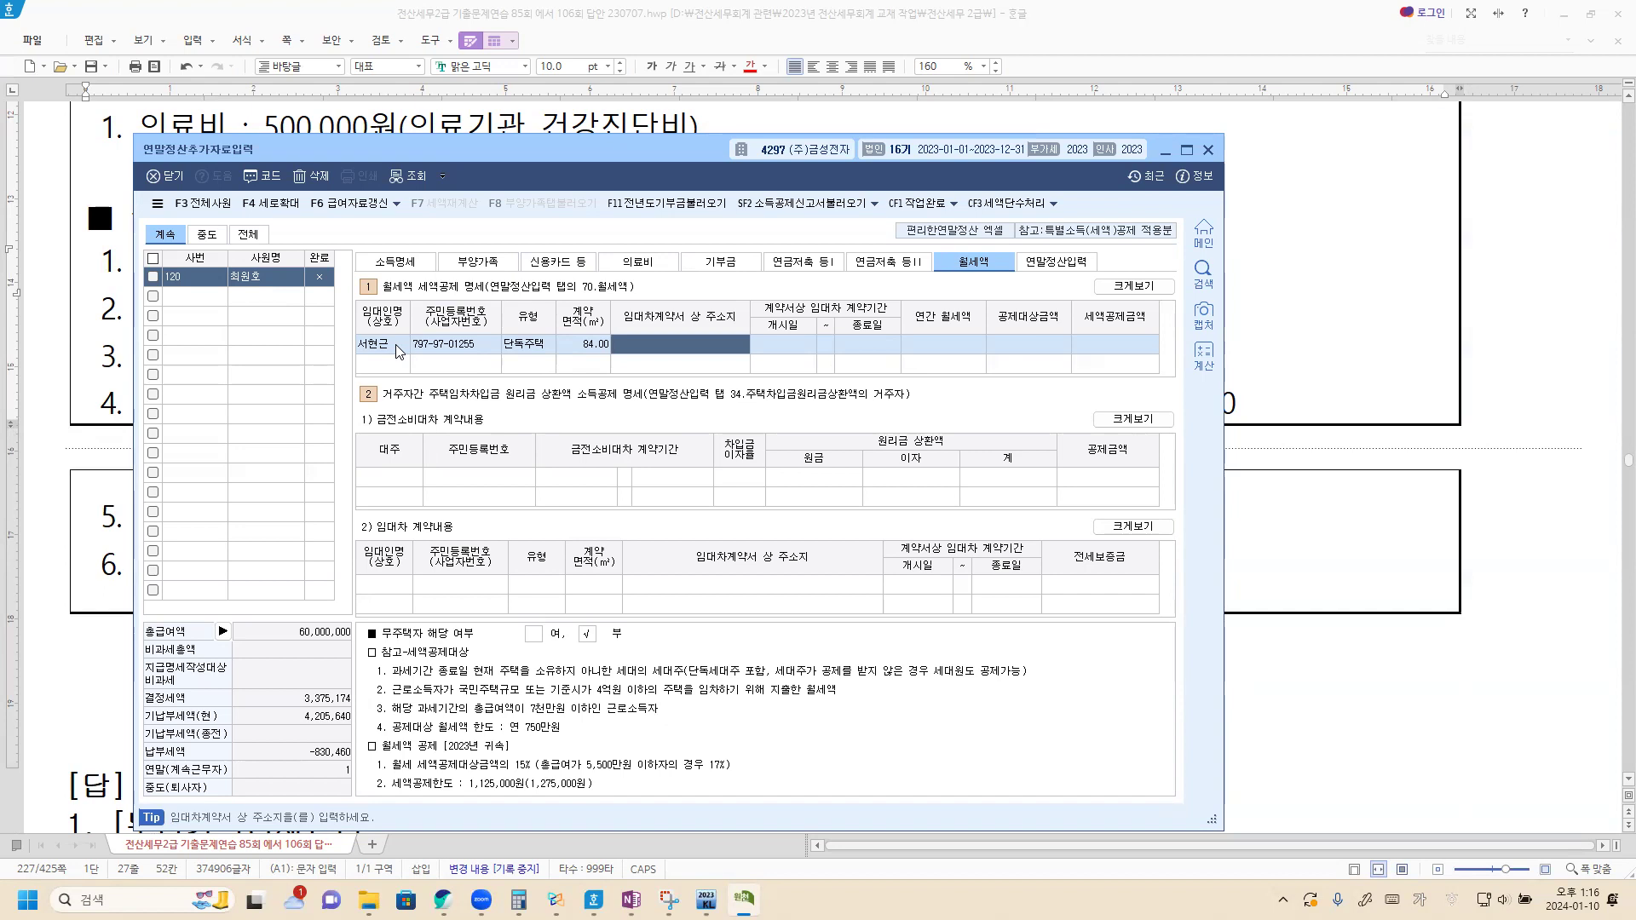
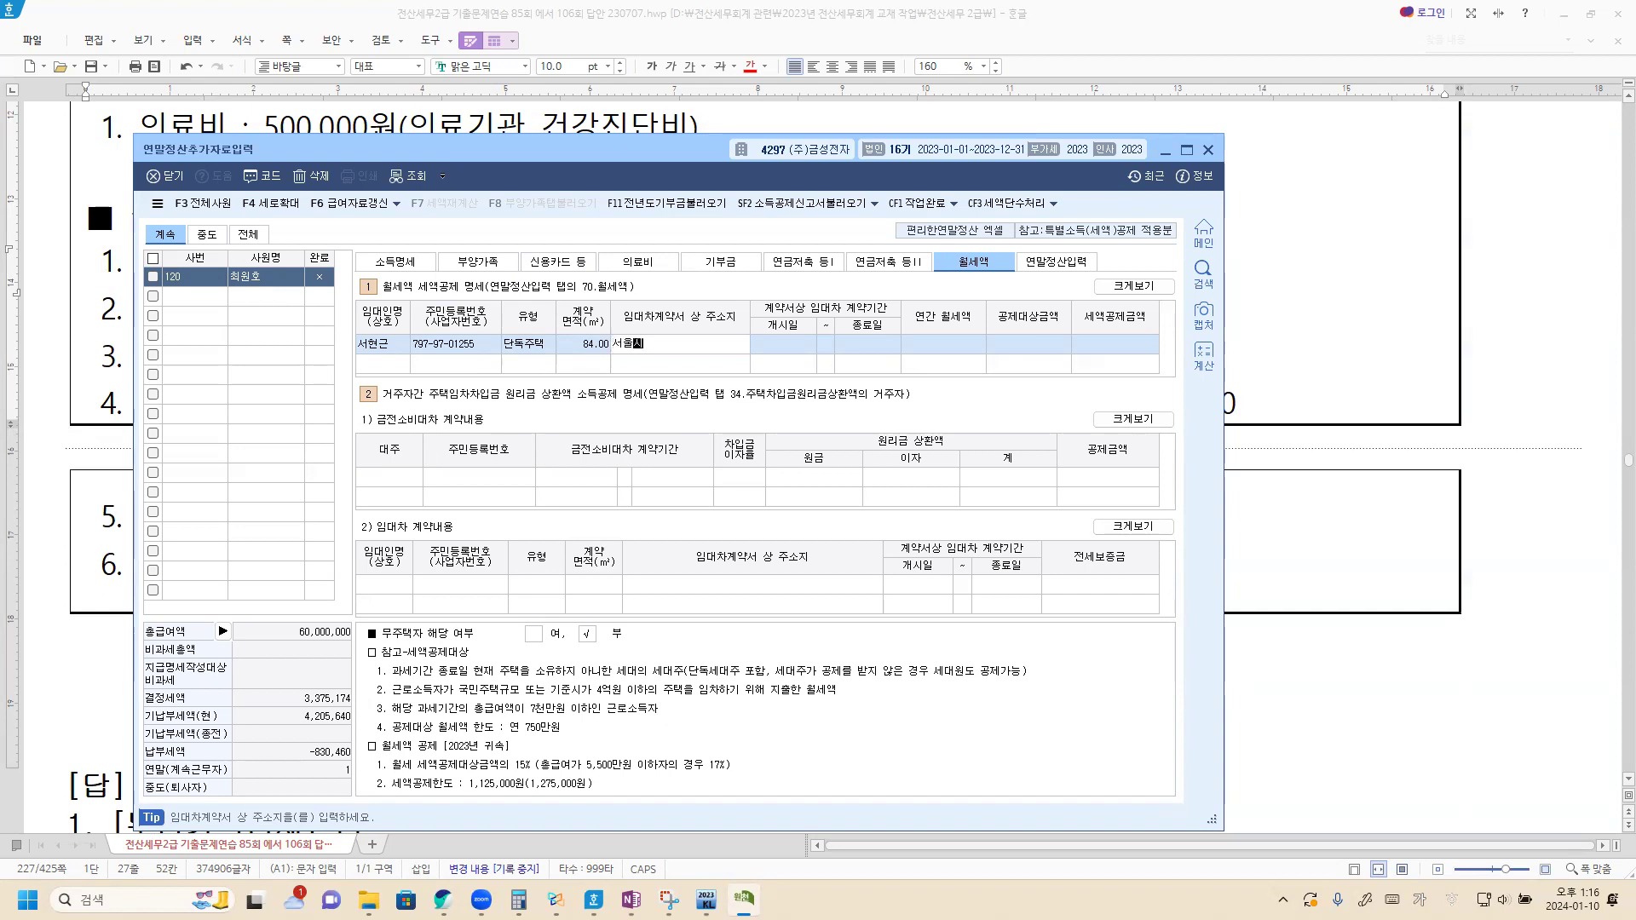
Step: Enter the property's address, lease 2023-01-01 to 2024-12-31, and annual rent 8,400,000
key("Return")
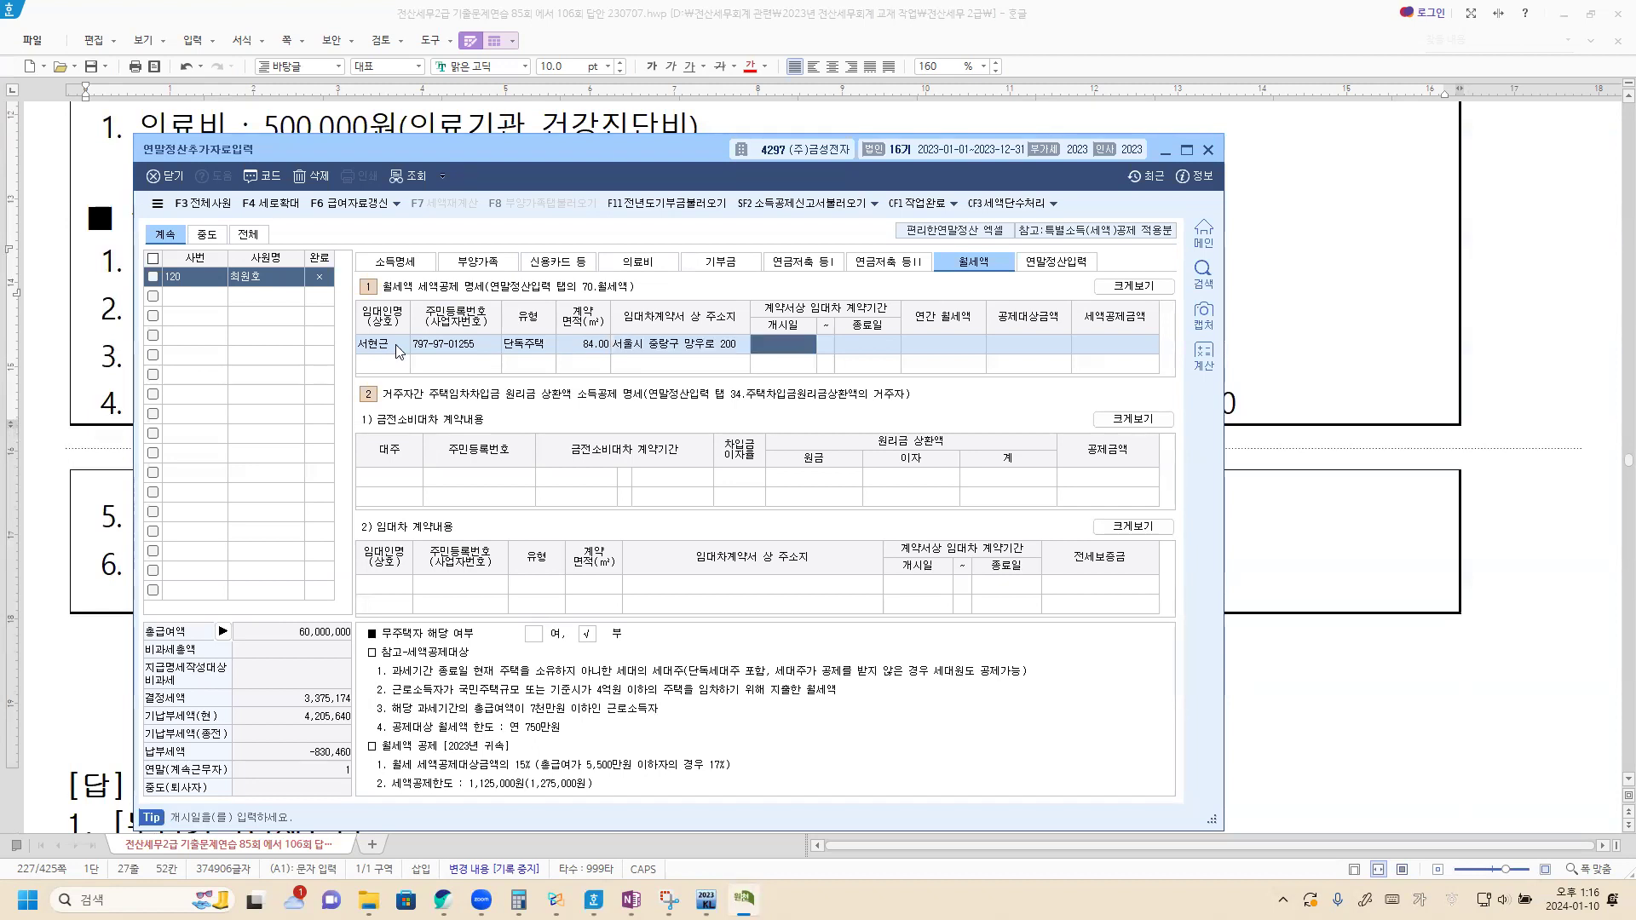
type("2023-01-01")
key("Return")
type("202")
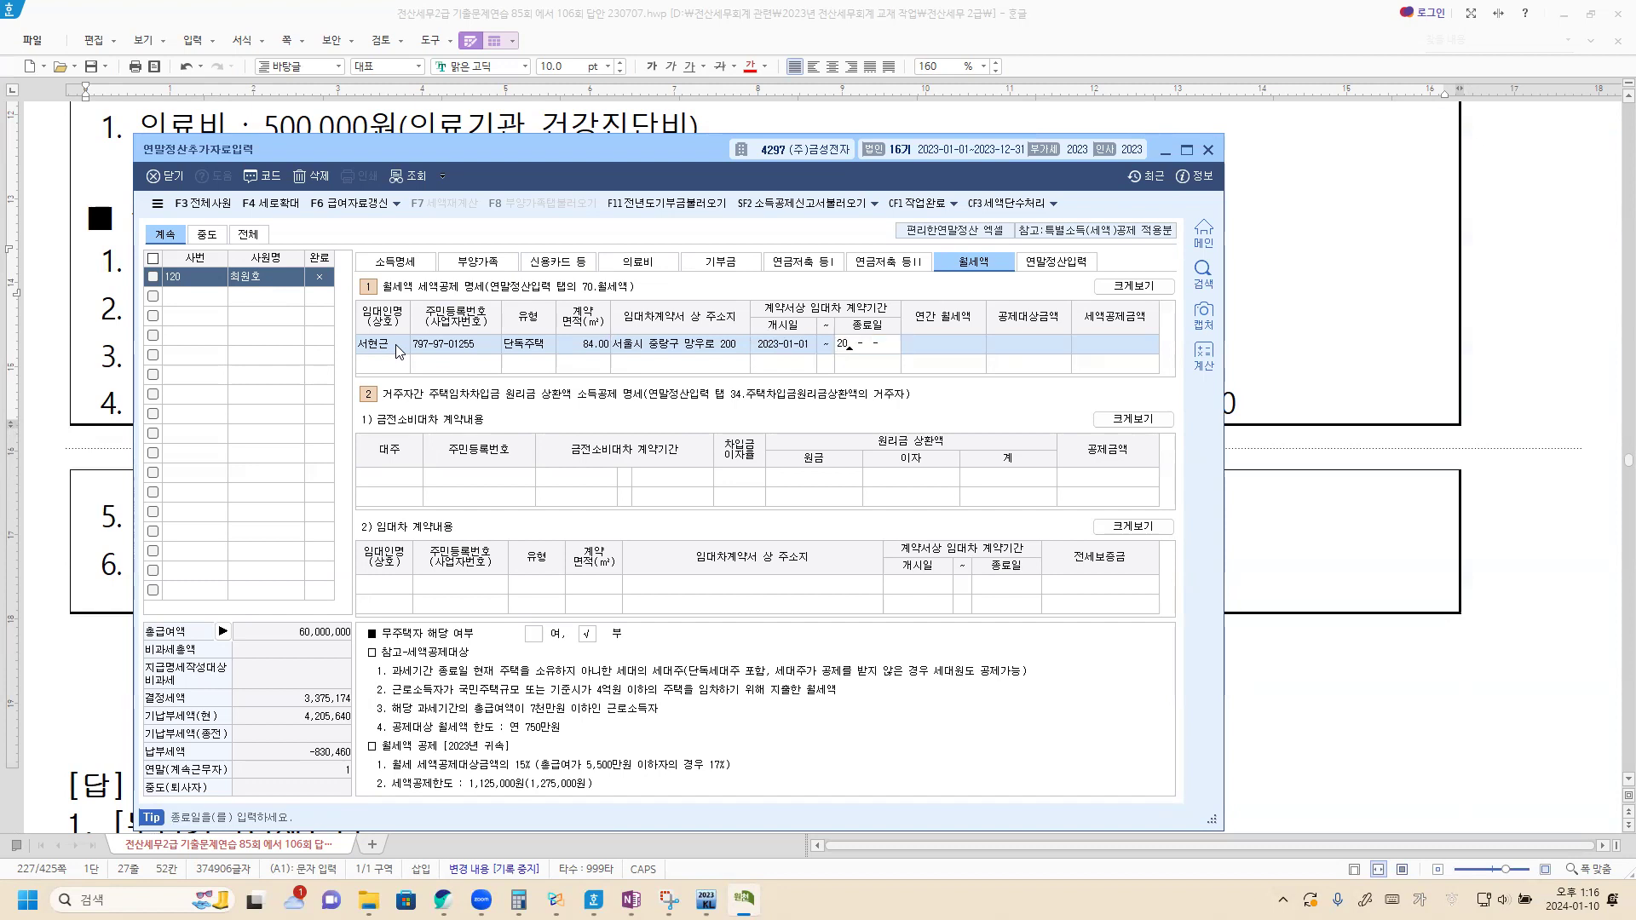
type("4-12-31")
key("Return")
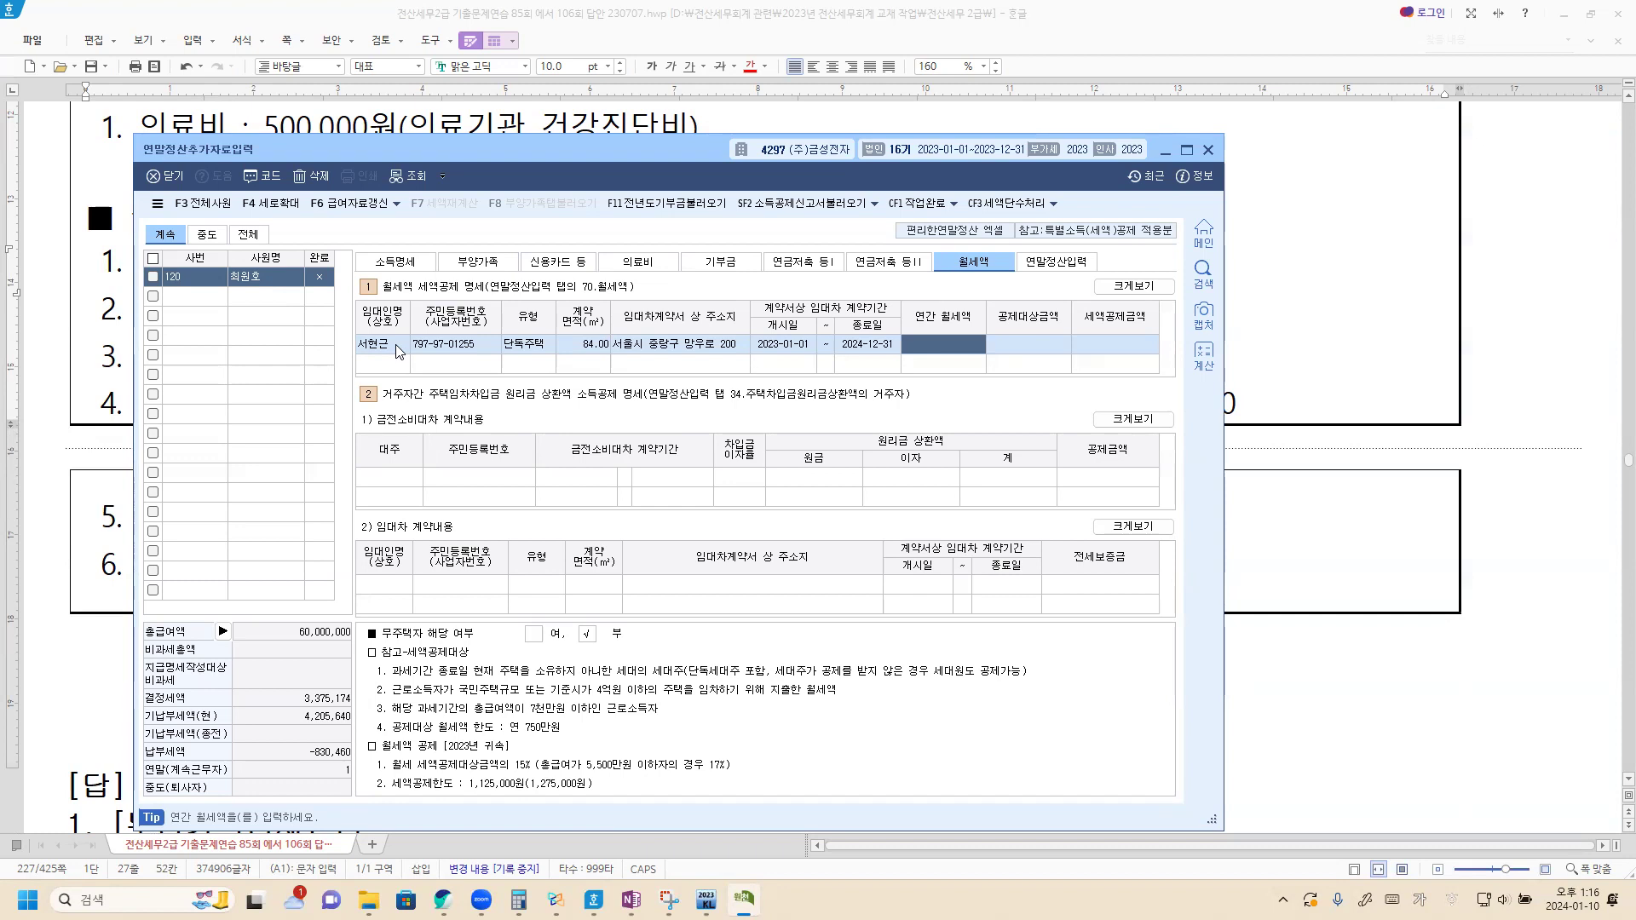
type("8400000")
key("Return")
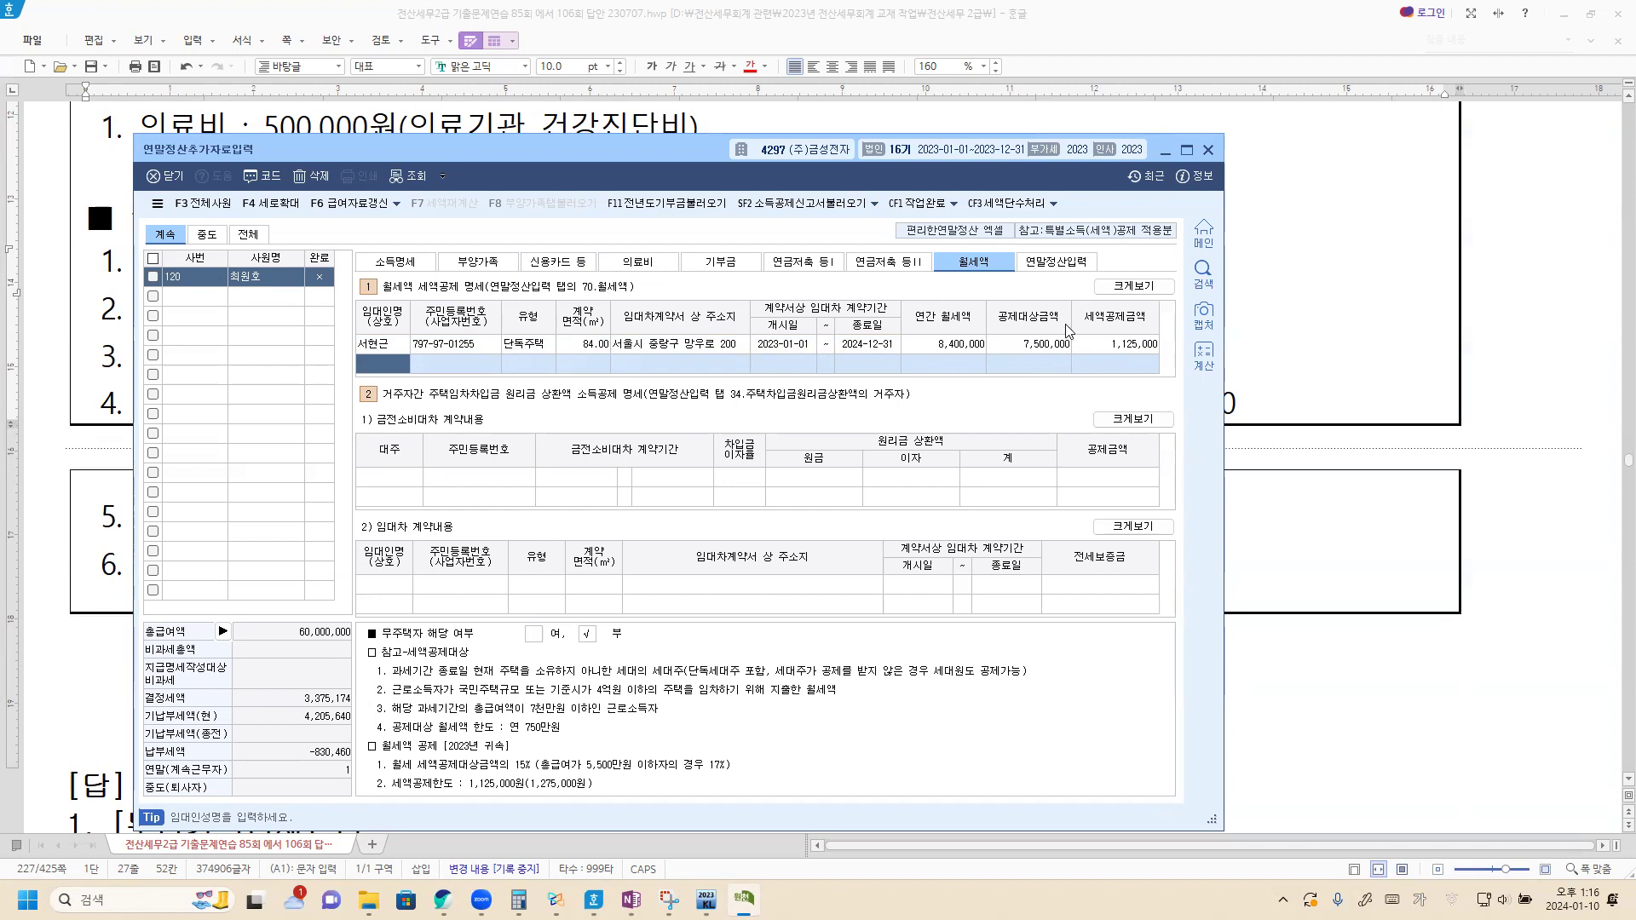
left_click(1068, 268)
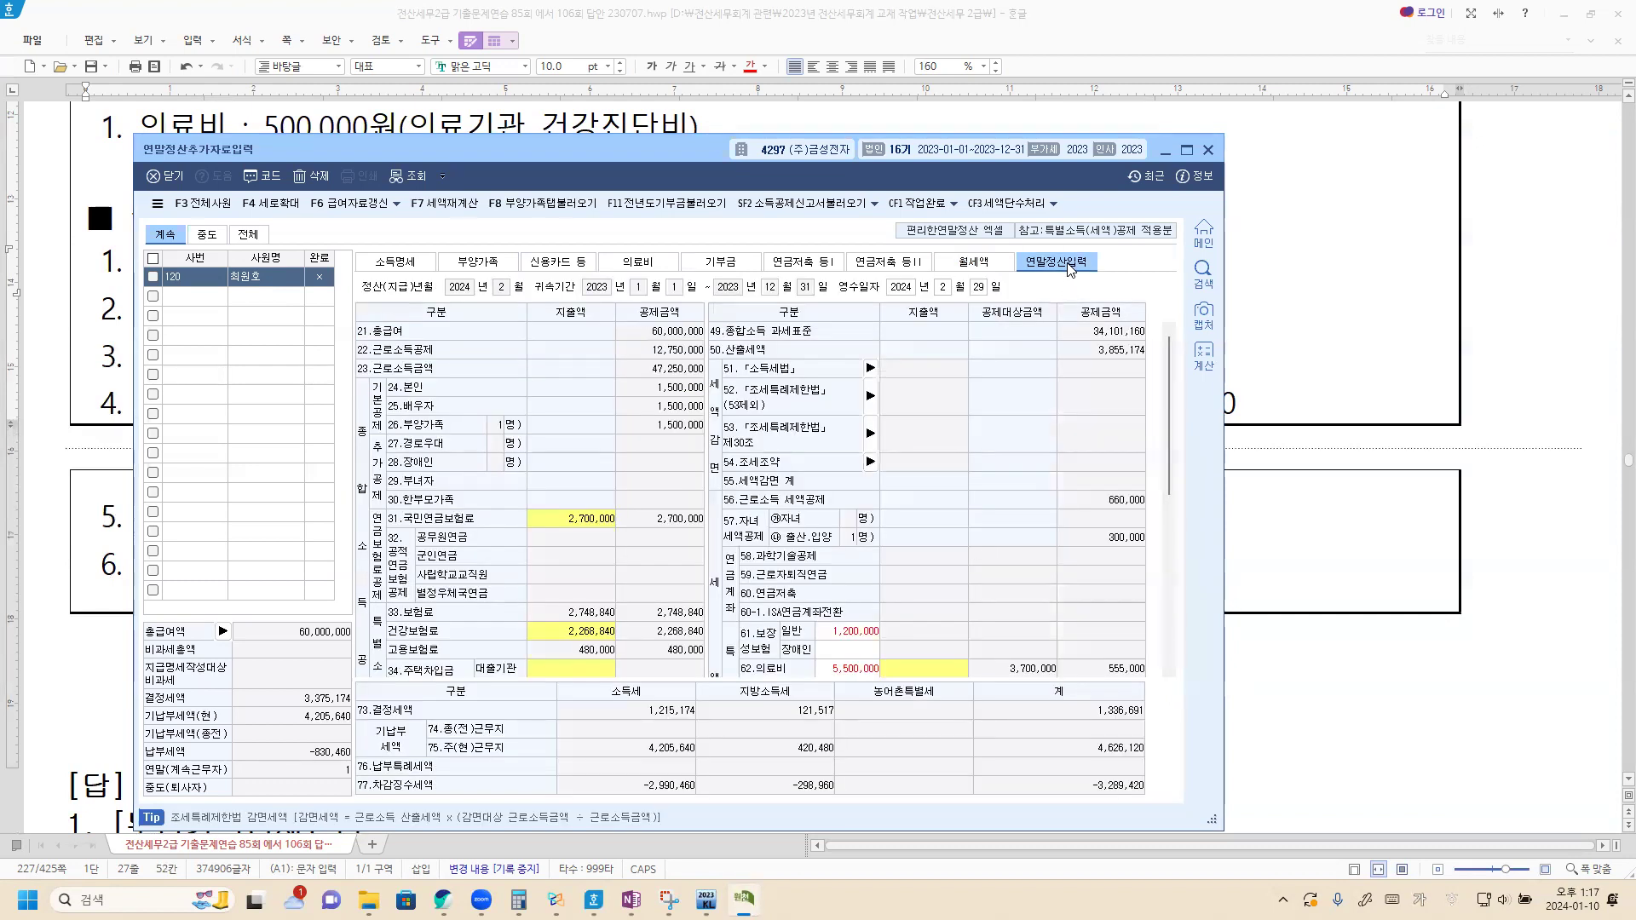
Step: Load the 부양가족 deductions into 연말정산입력 with F8, then view the 300,000 donation records
left_click(526, 204)
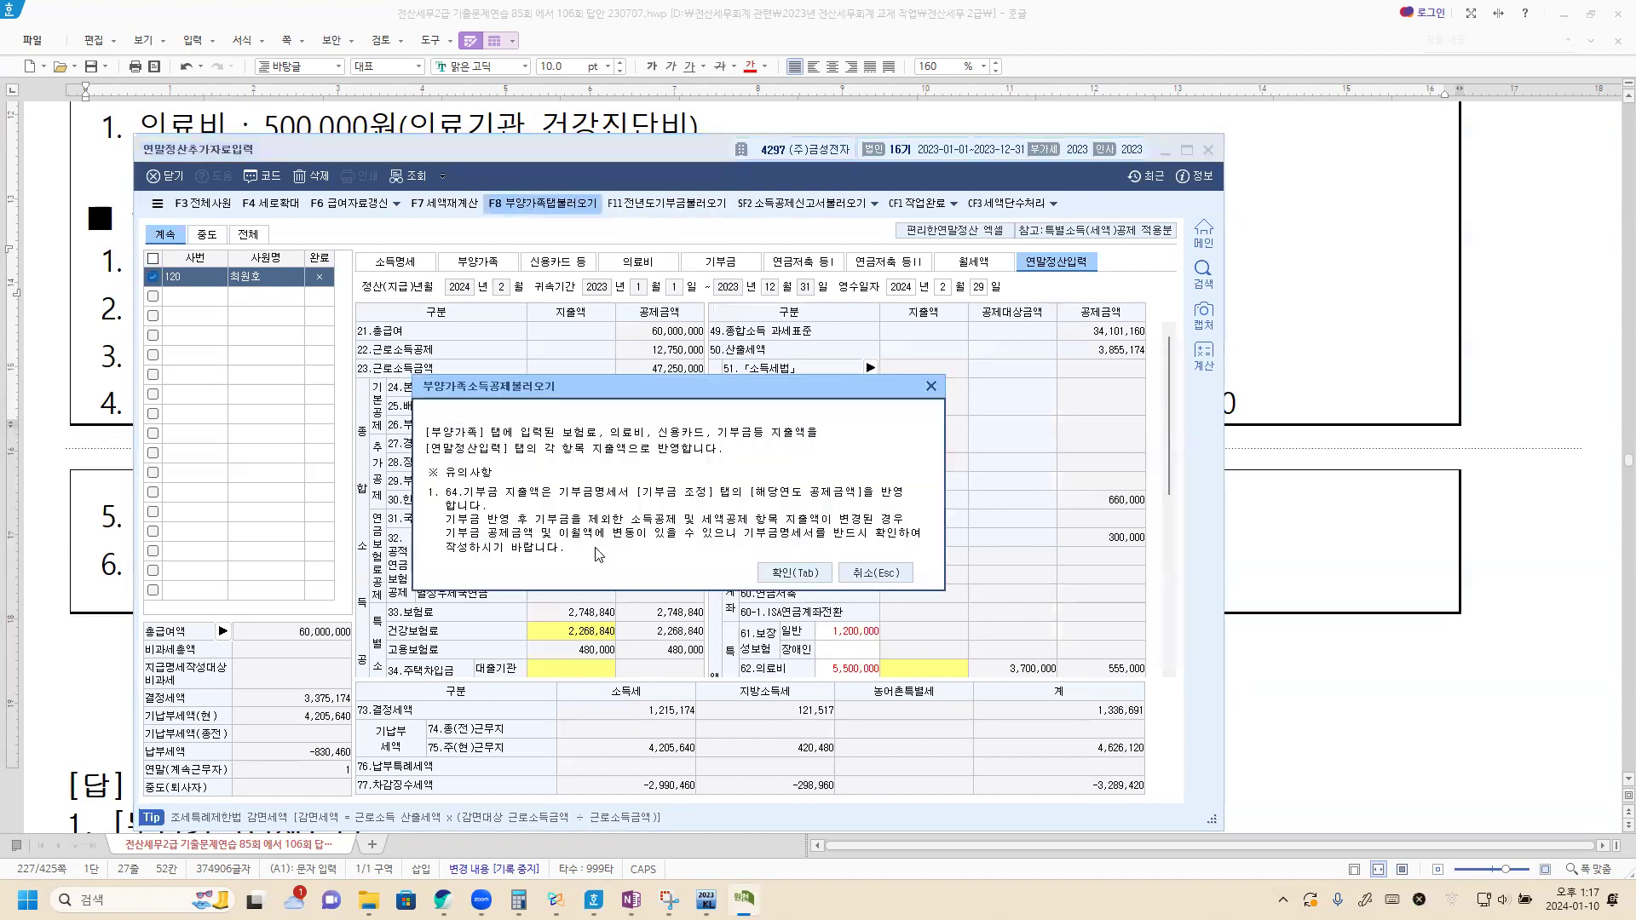
left_click(784, 573)
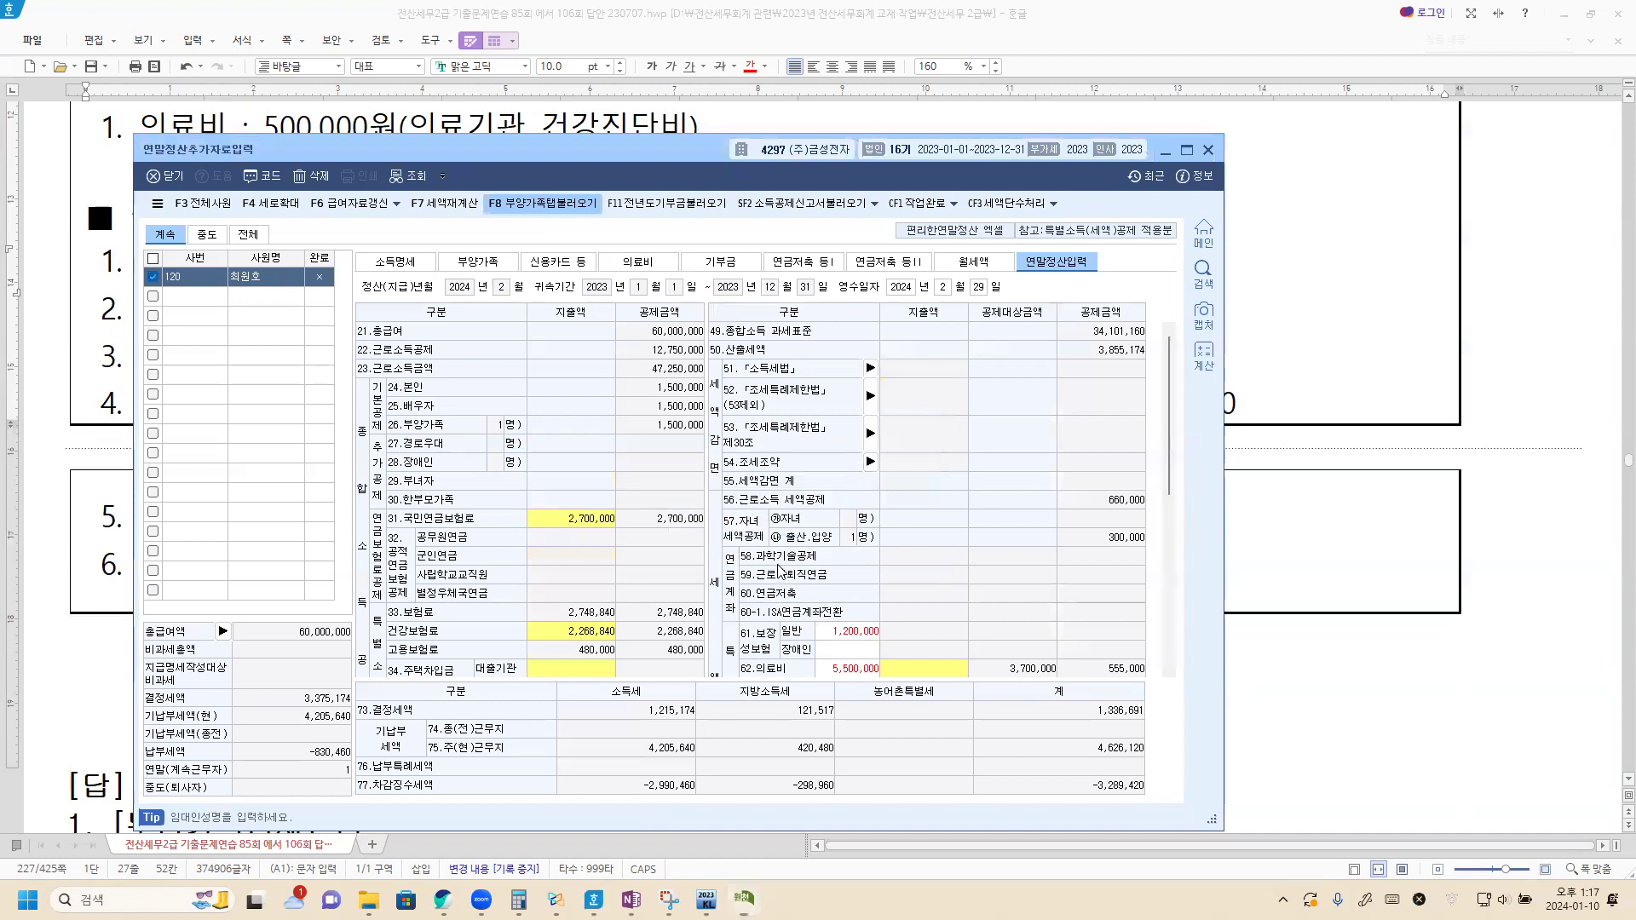
scroll(895, 541, "down", 4)
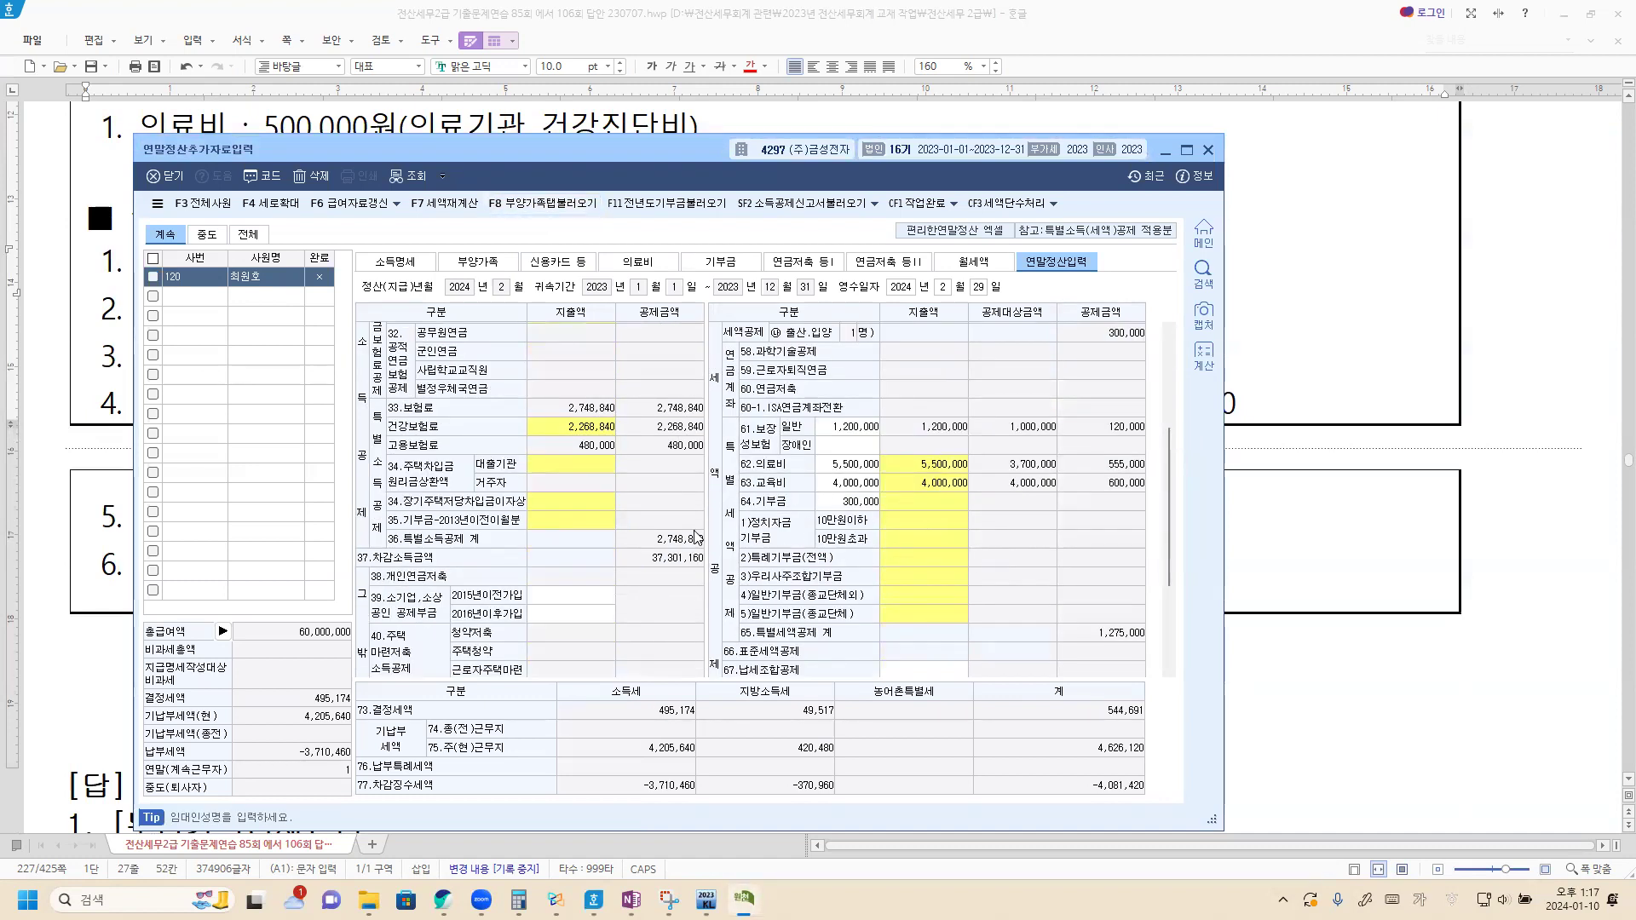
left_click(712, 269)
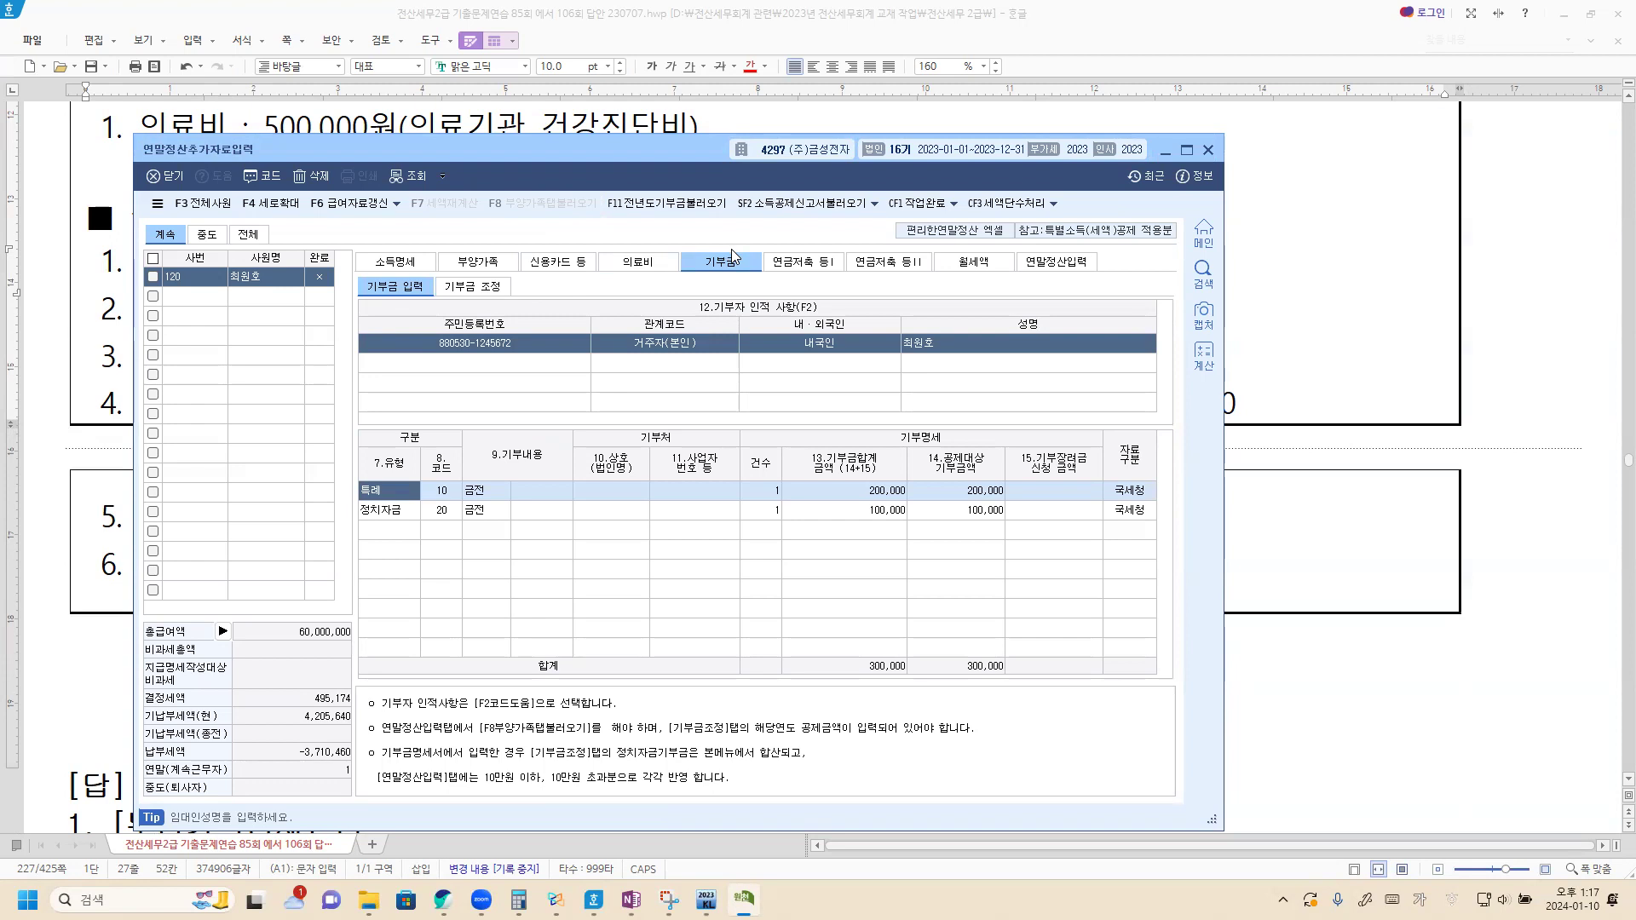
Step: In 기부금 조정, load, calculate and apply the 2023 donation deductions, then save and close
left_click(474, 289)
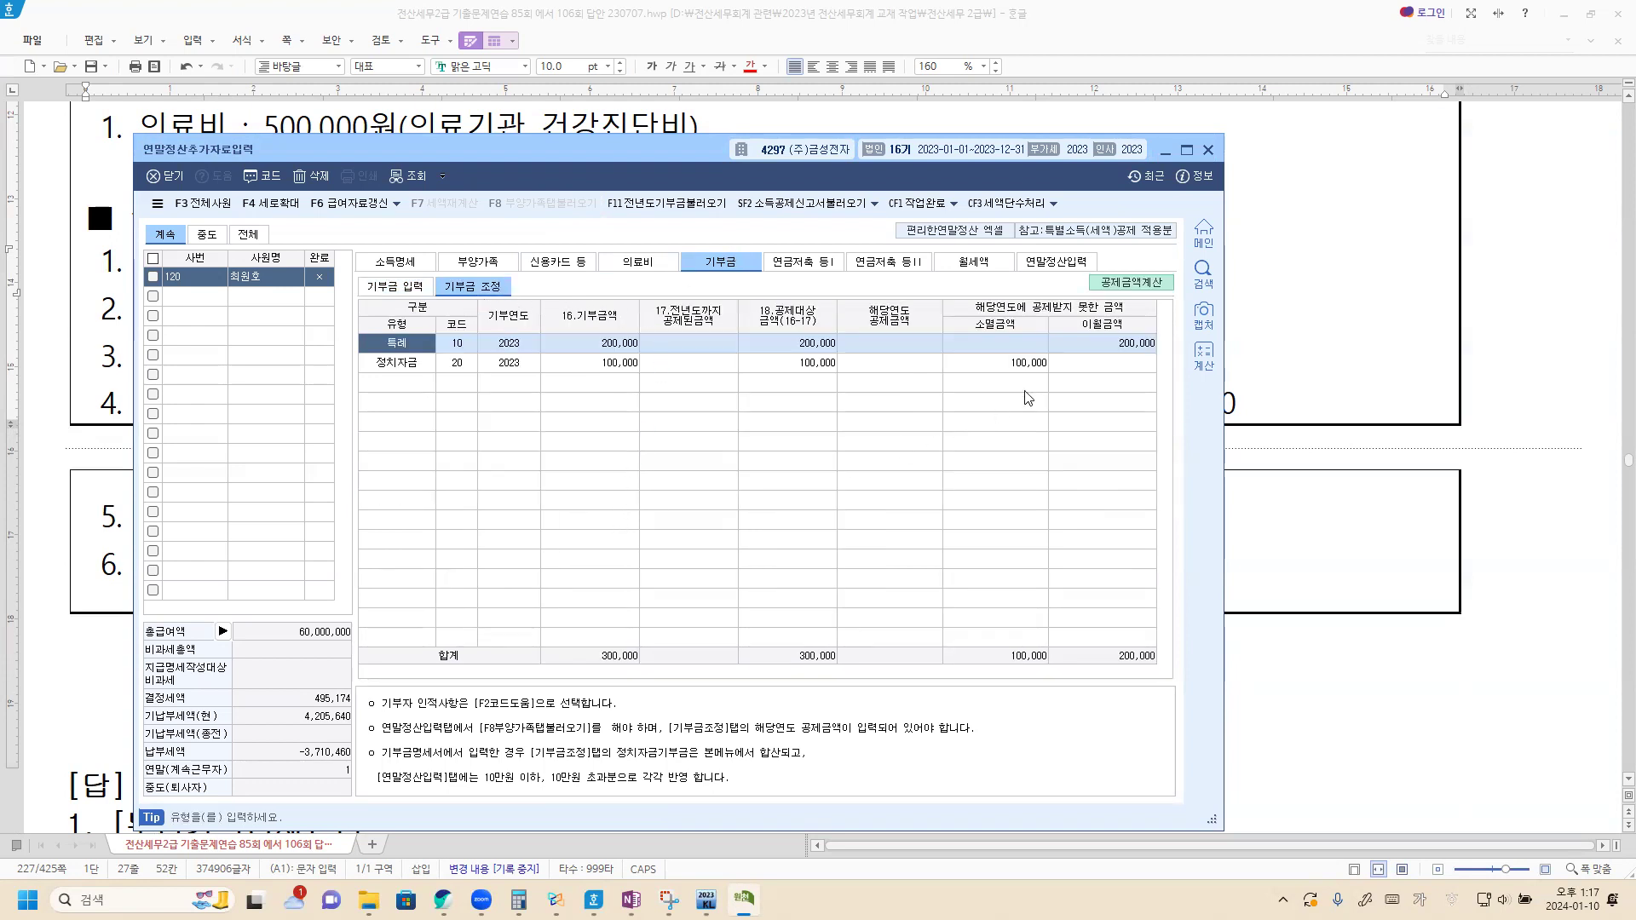
left_click(1137, 284)
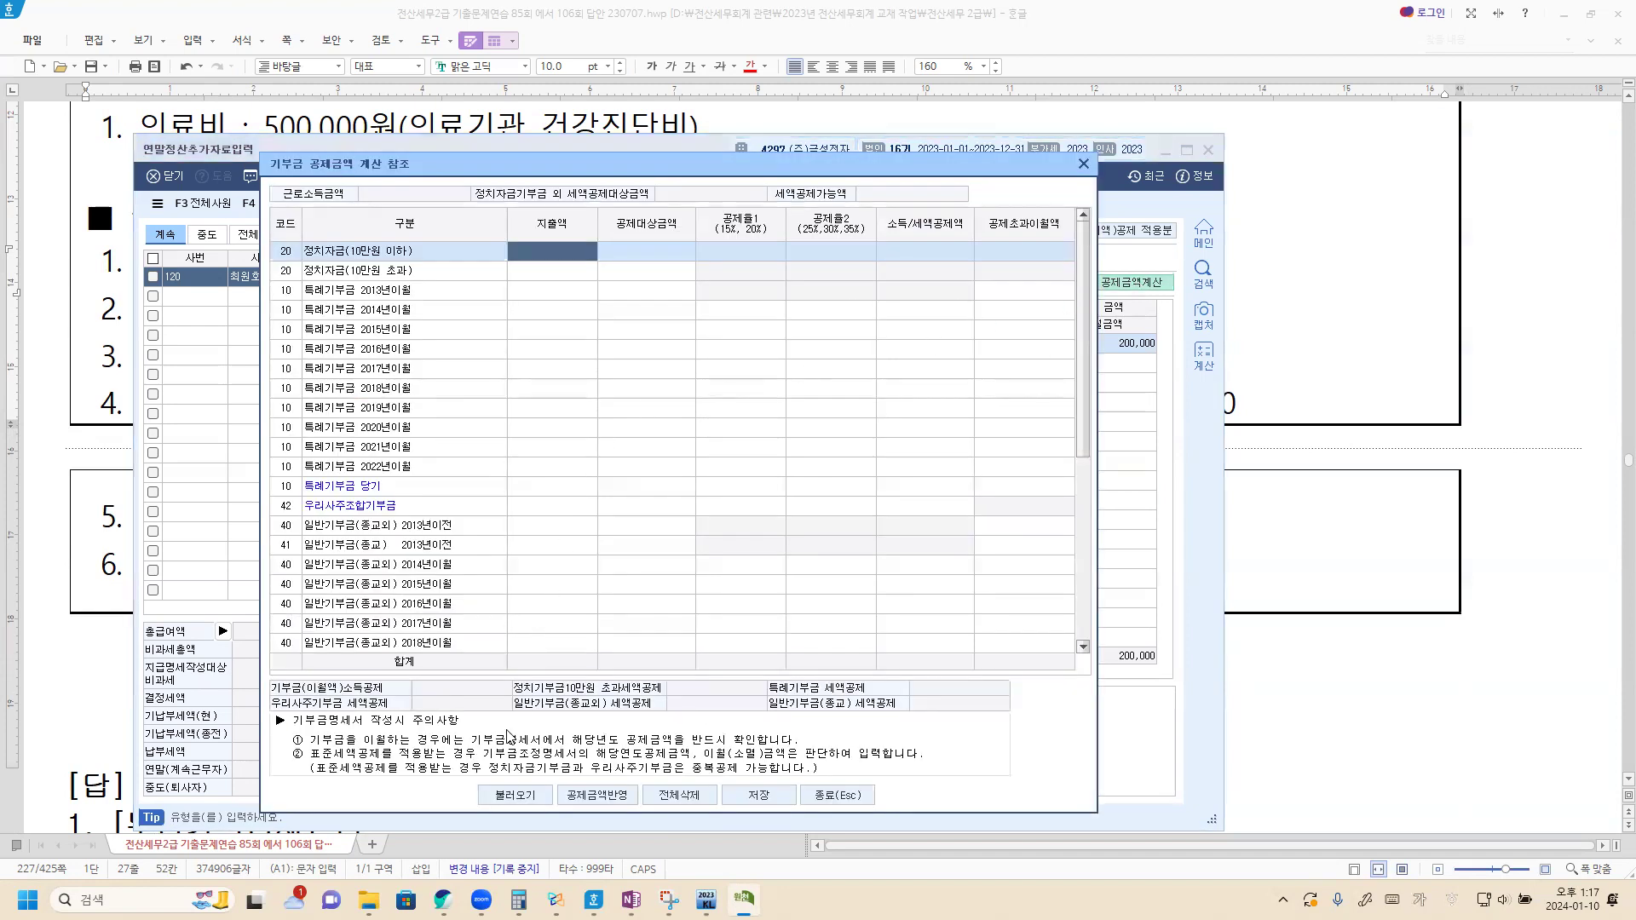
left_click(508, 799)
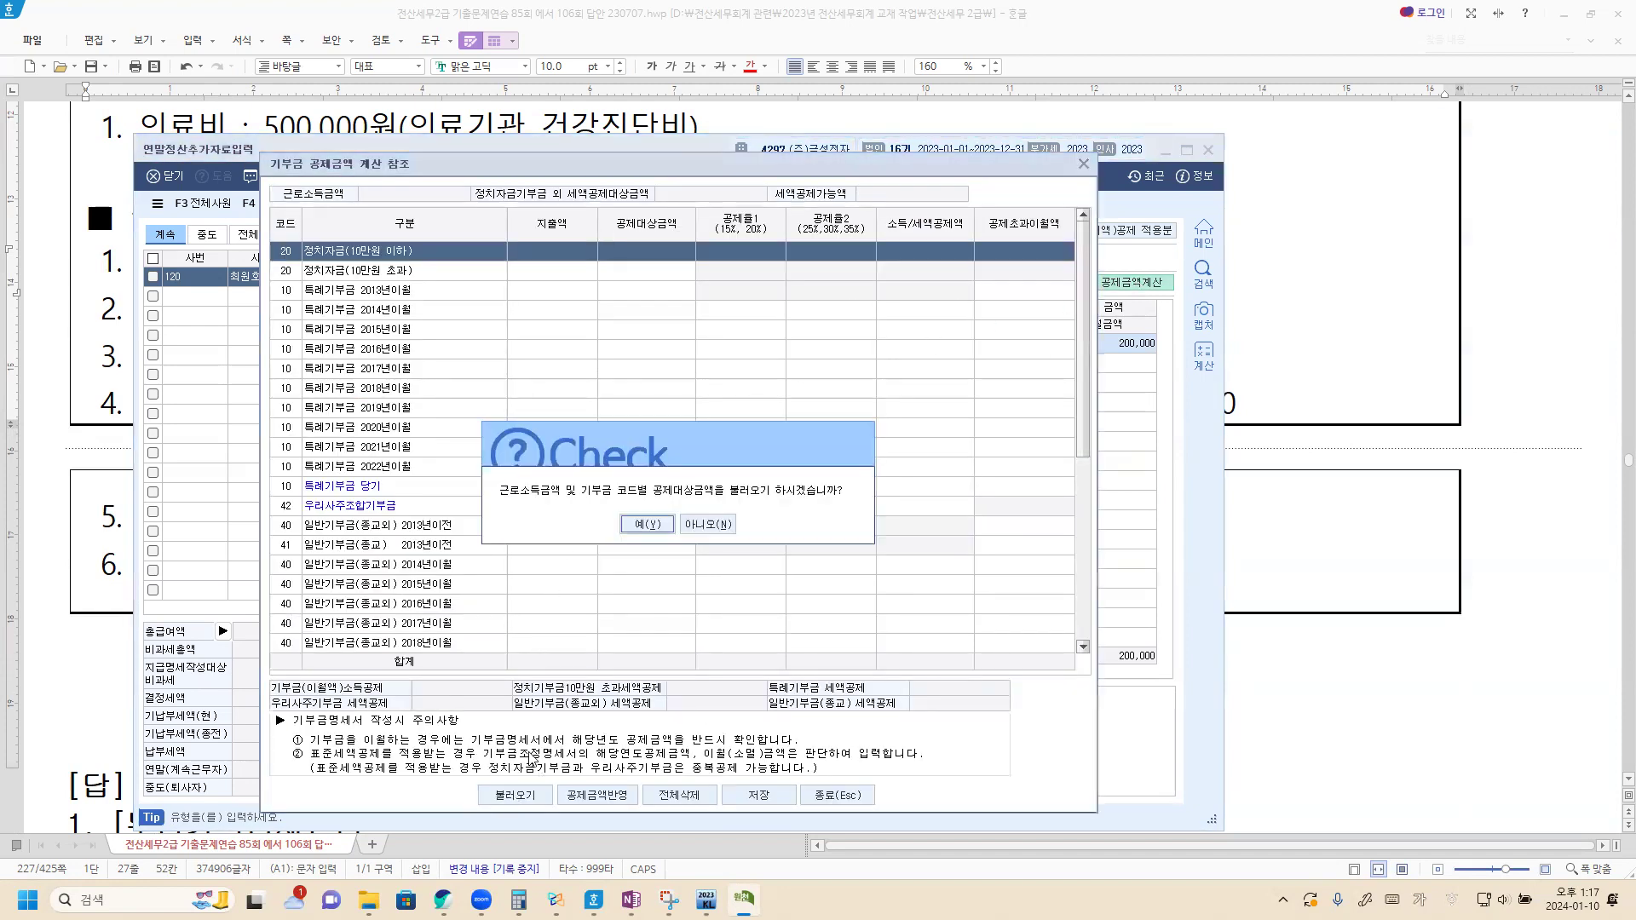
left_click(642, 529)
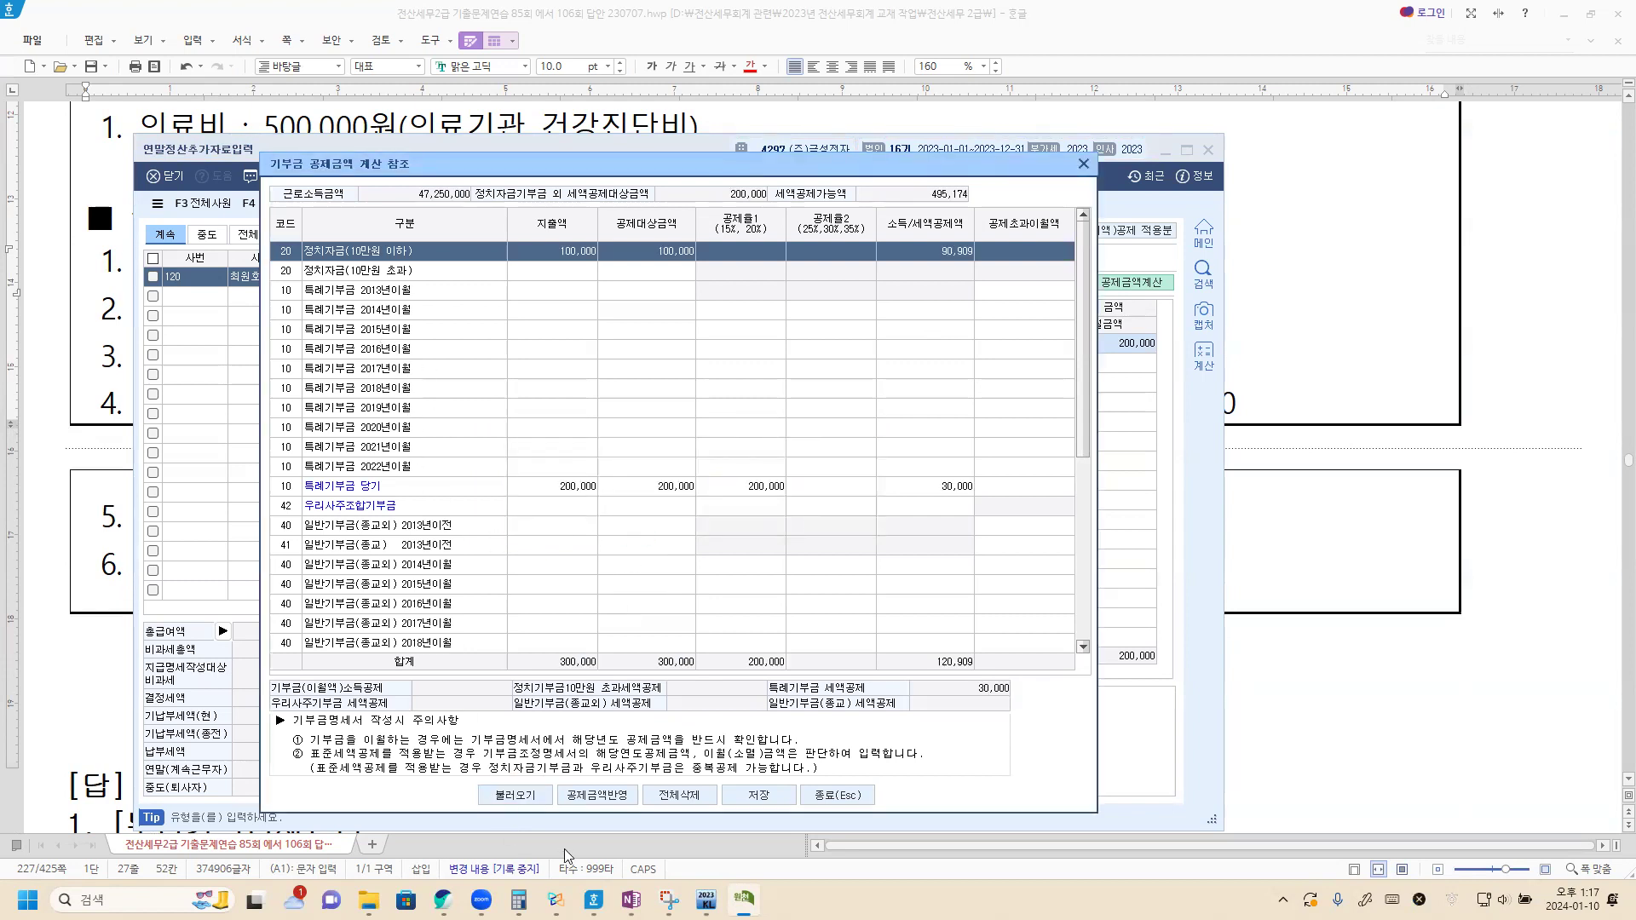
left_click(607, 797)
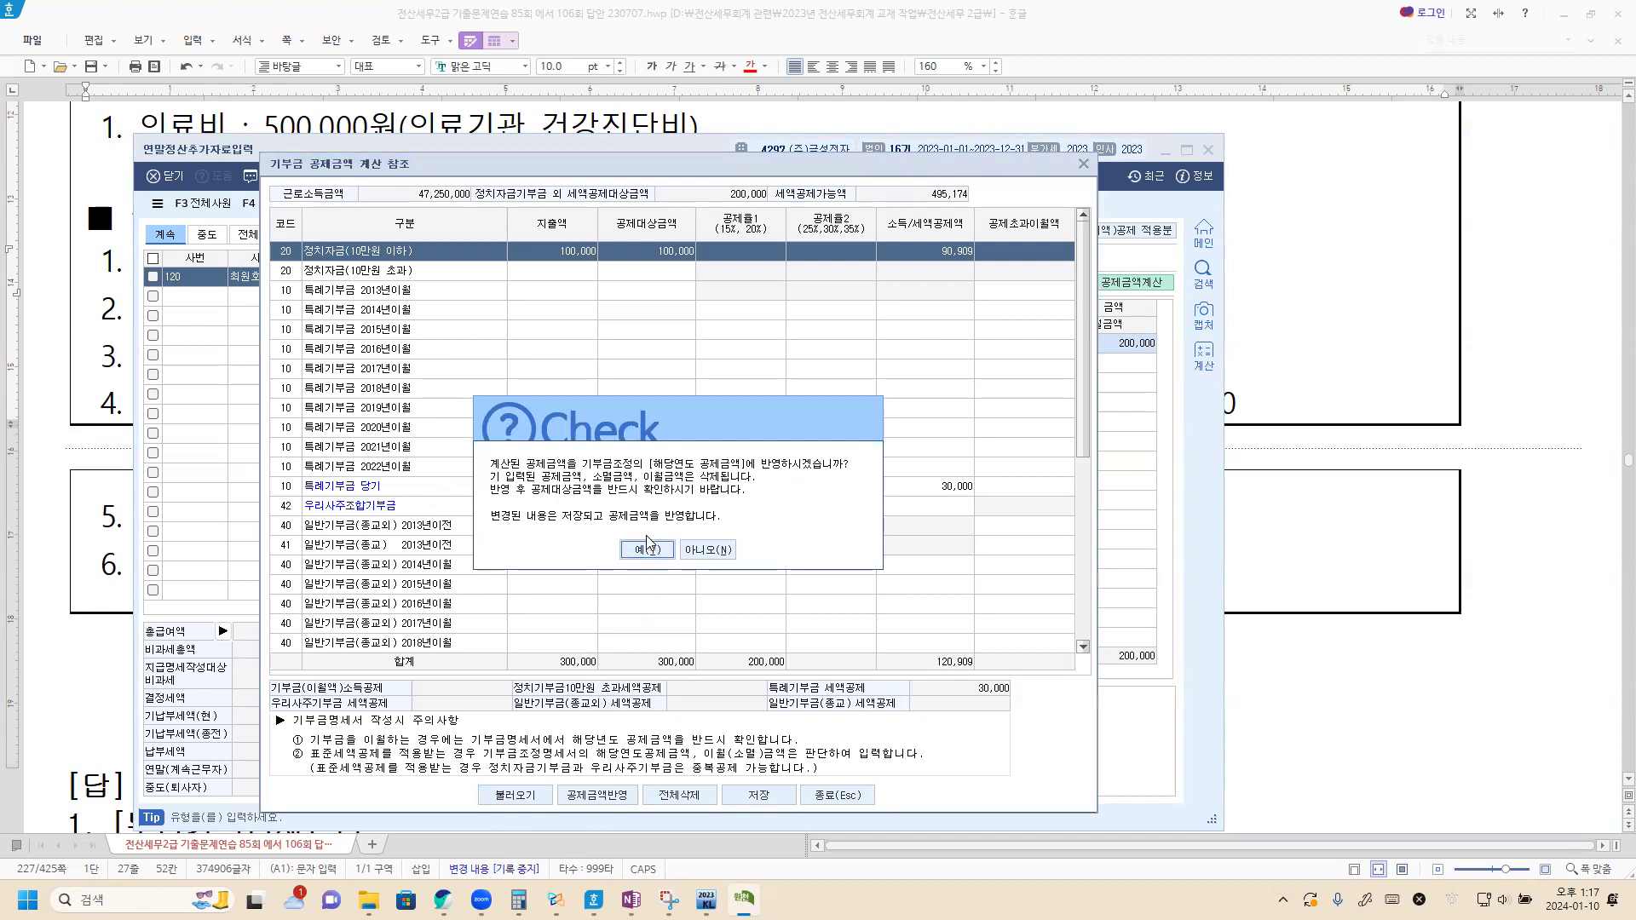
left_click(647, 550)
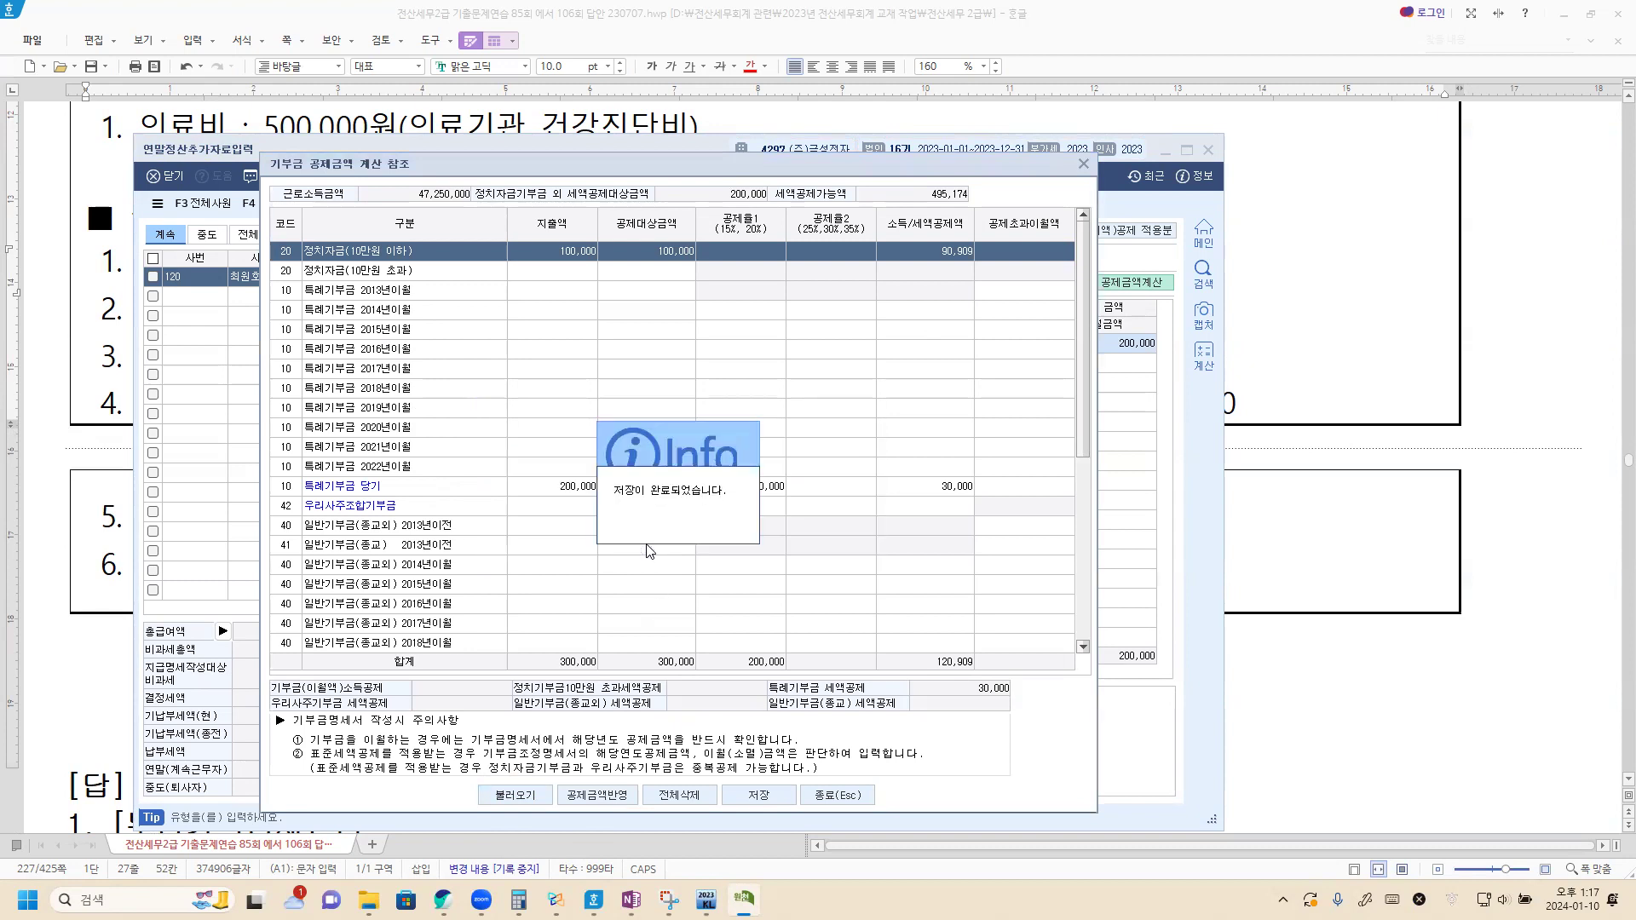
left_click(769, 794)
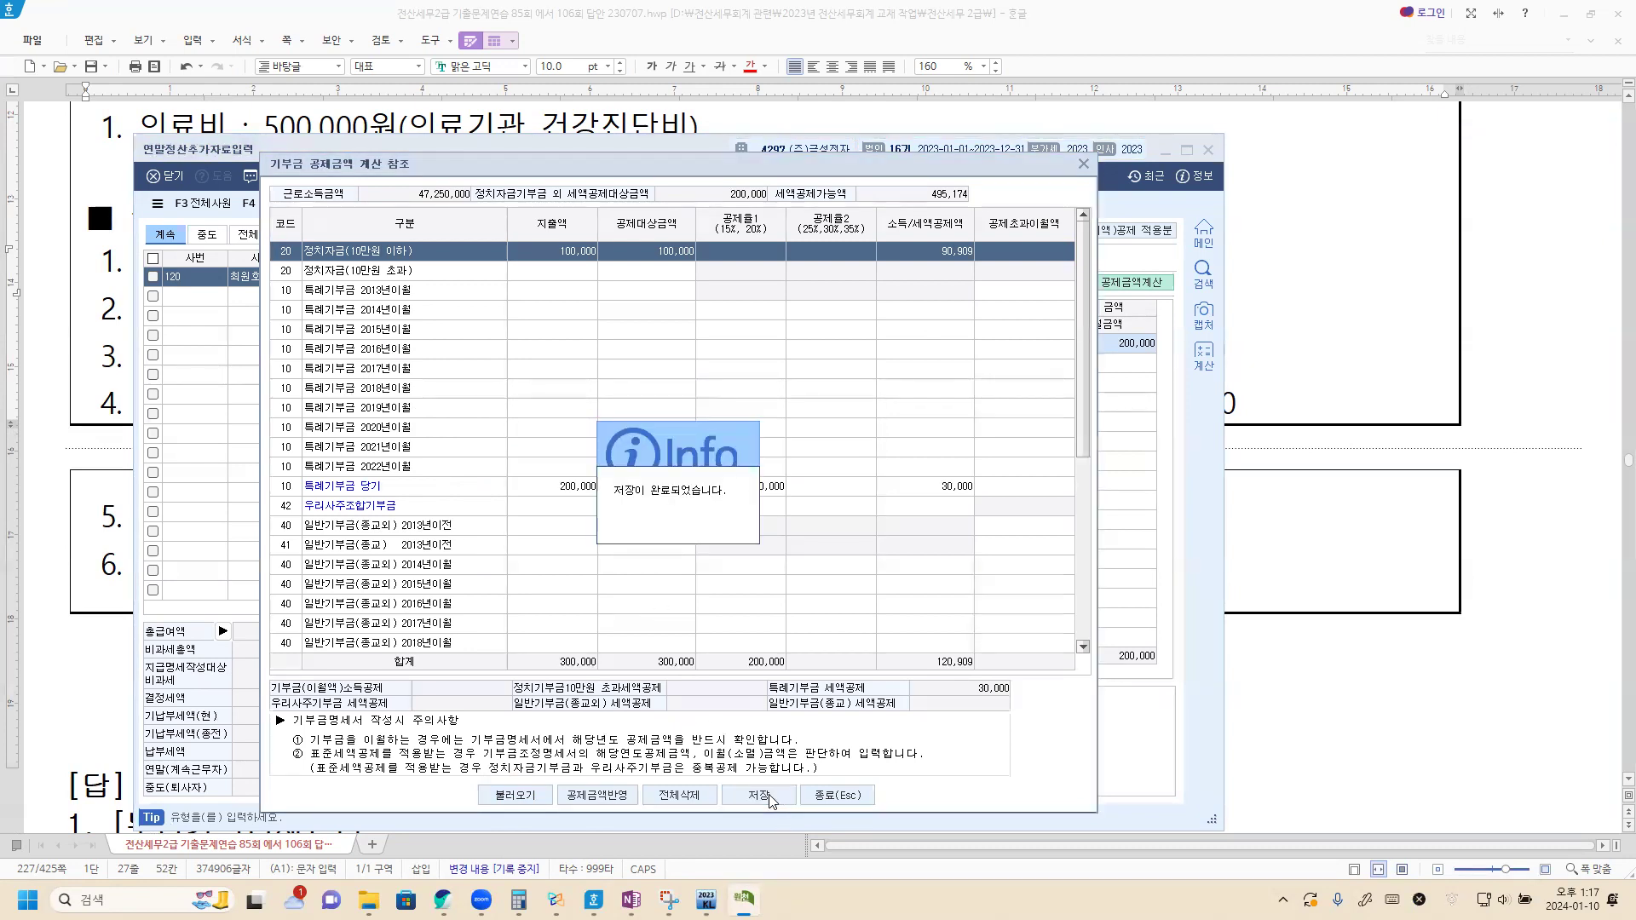
left_click(839, 795)
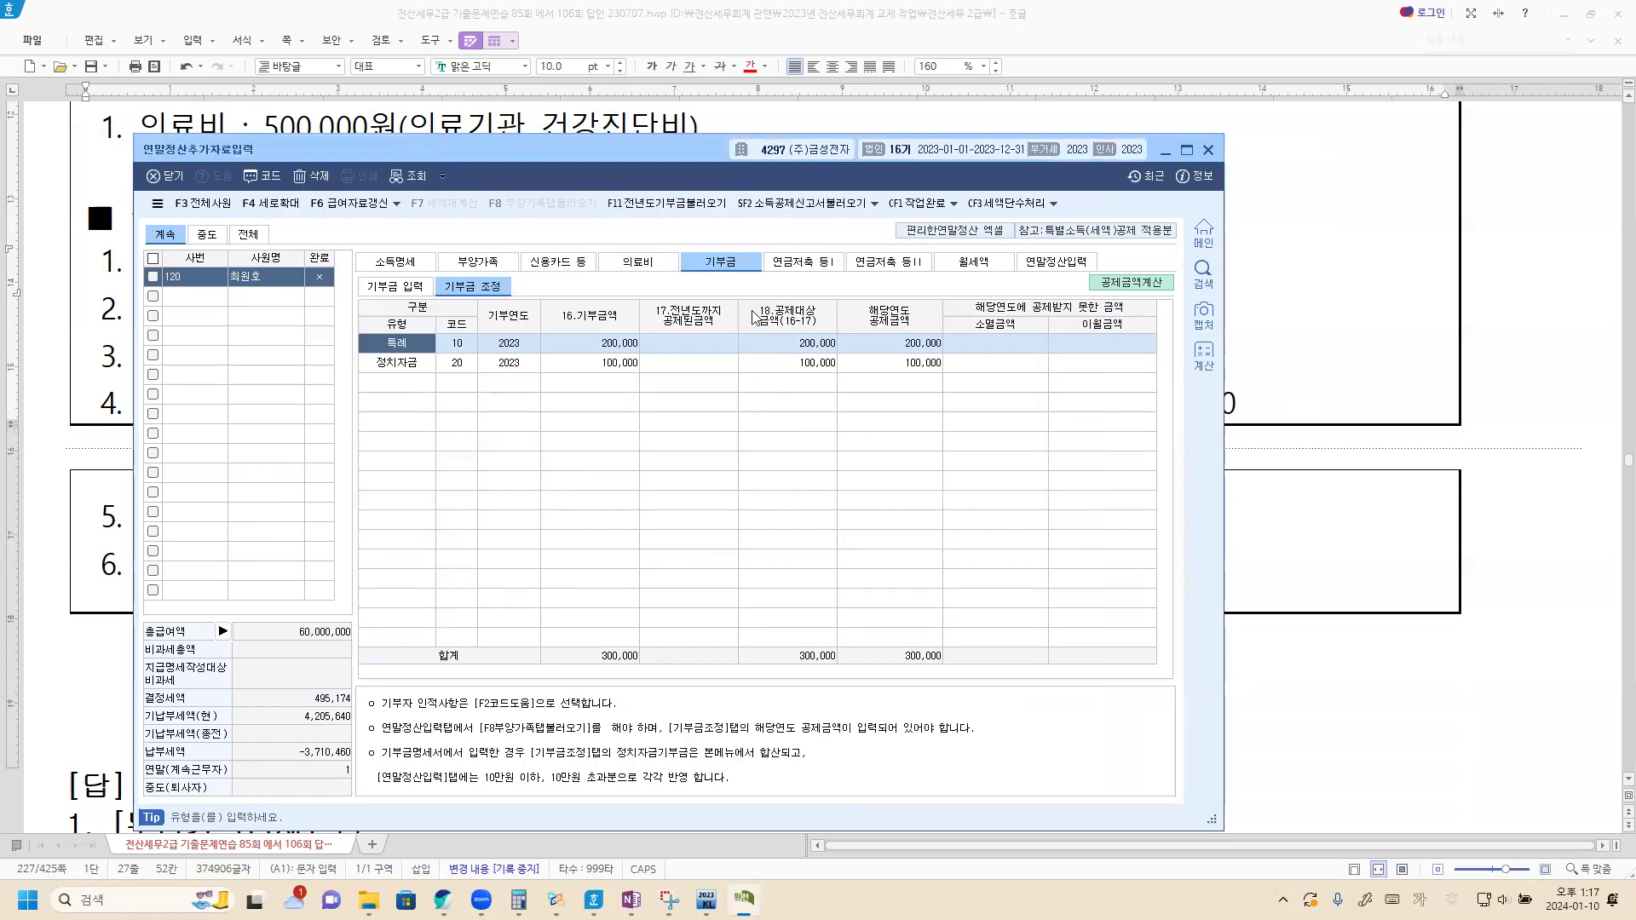
Step: Reload the deductions into the 연말정산입력 form with F8 to update 결정세액
left_click(1070, 269)
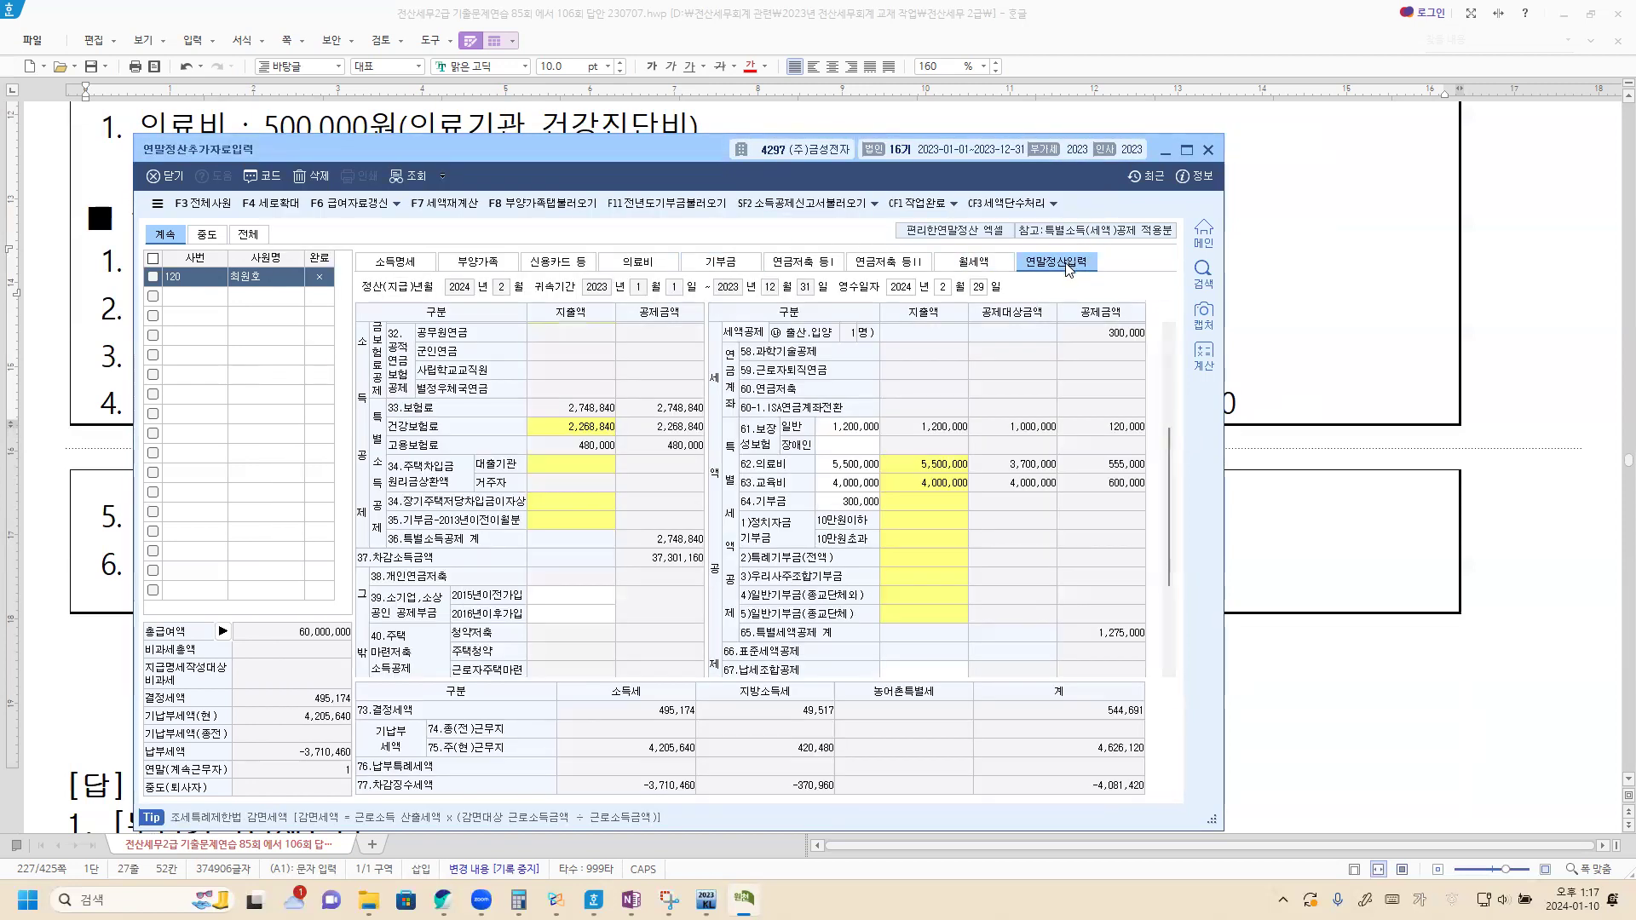
left_click(569, 207)
left_click(797, 581)
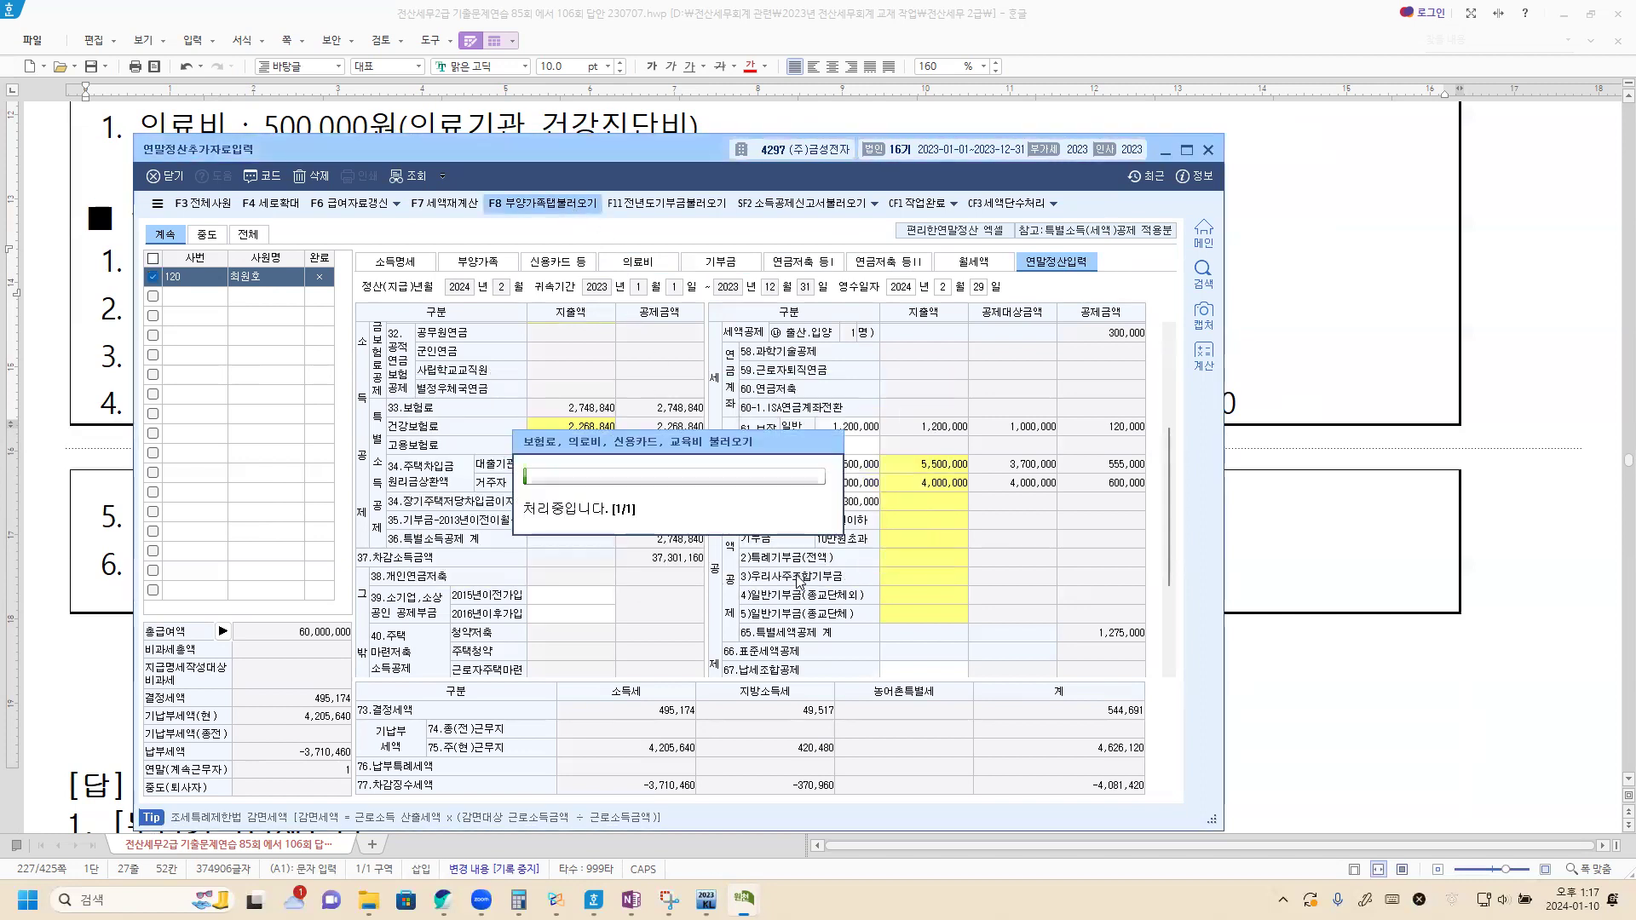